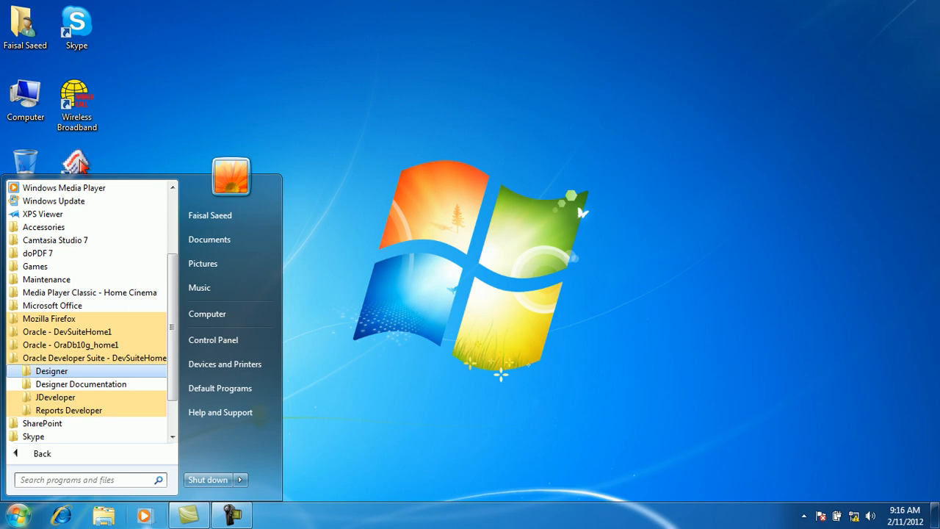
Launch Reports Builder from the Reports Developer programs of the Oracle Developer Suite
key("Down")
key("Down")
key("Down")
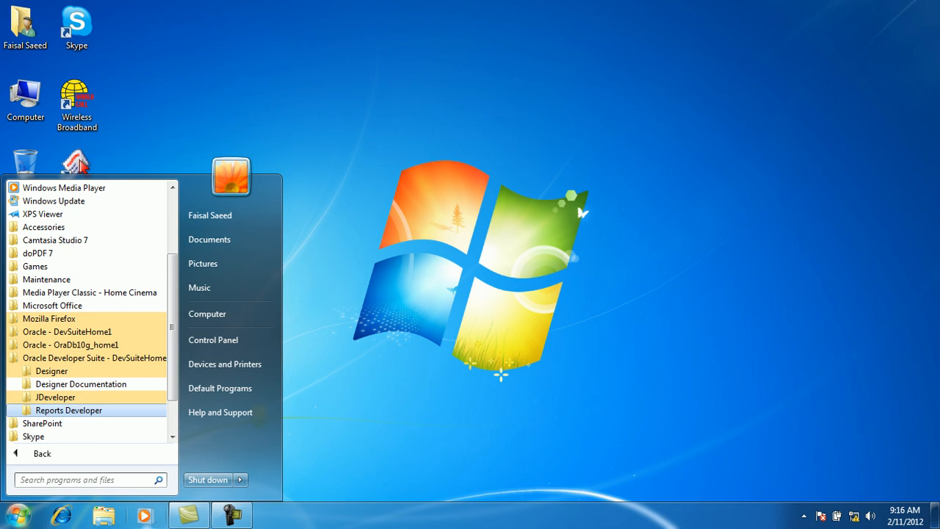
key("Return")
key("Down")
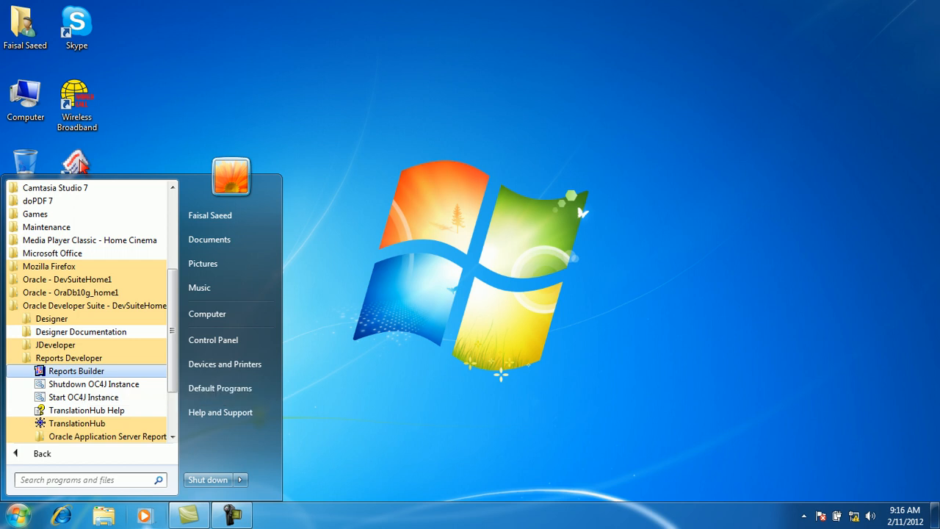
key("Return")
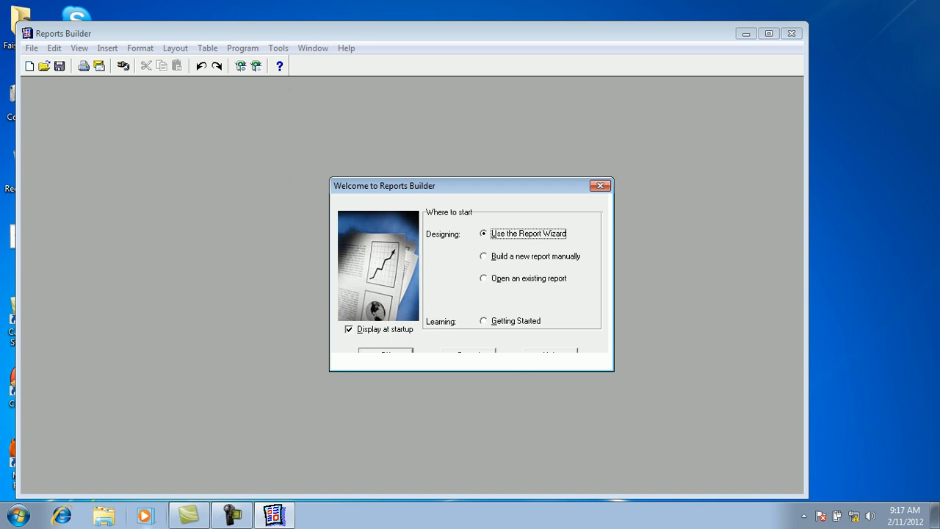
Start a new report with the Report Wizard and choose to create both Web and Paper Layout
left_click(534, 257)
left_click(528, 233)
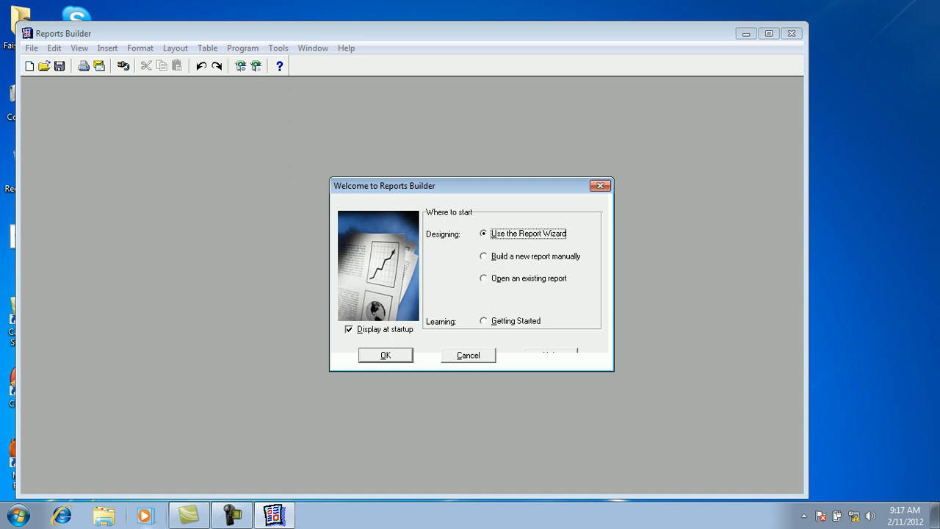
left_click(386, 356)
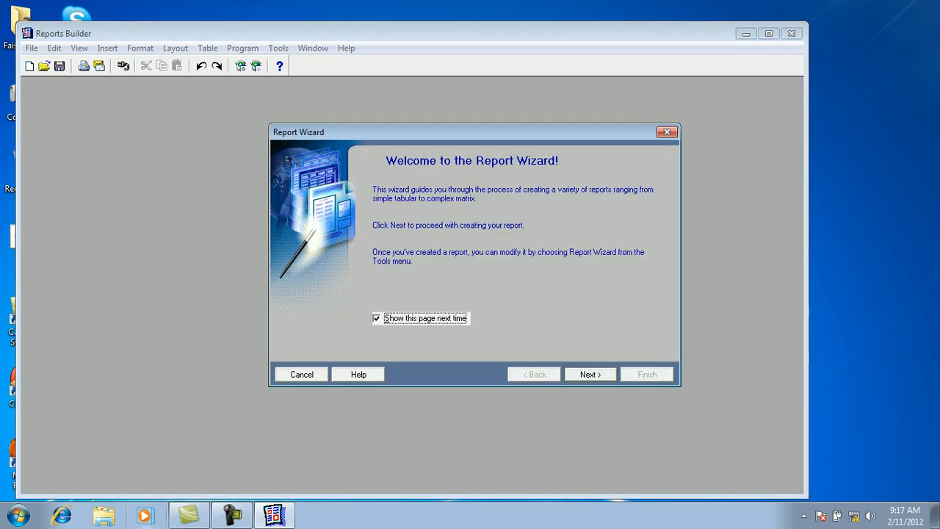
left_click(590, 375)
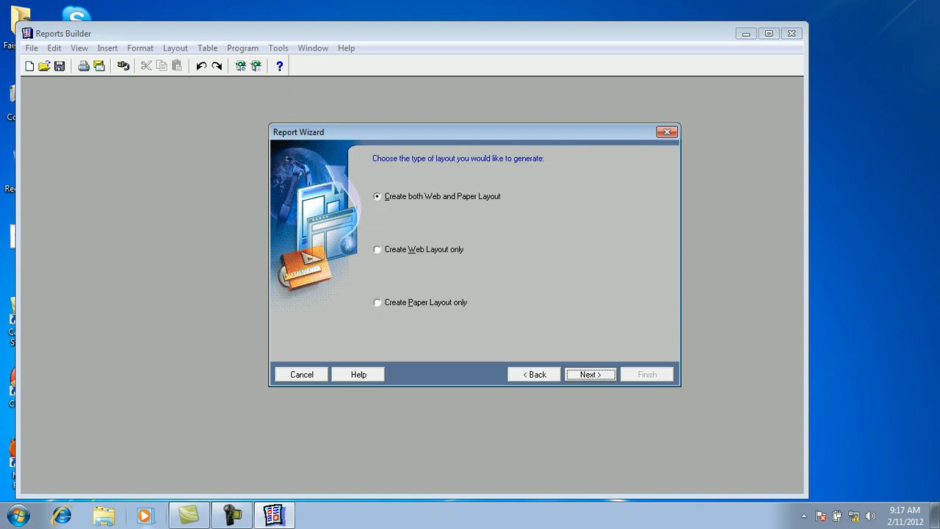
left_click(378, 196)
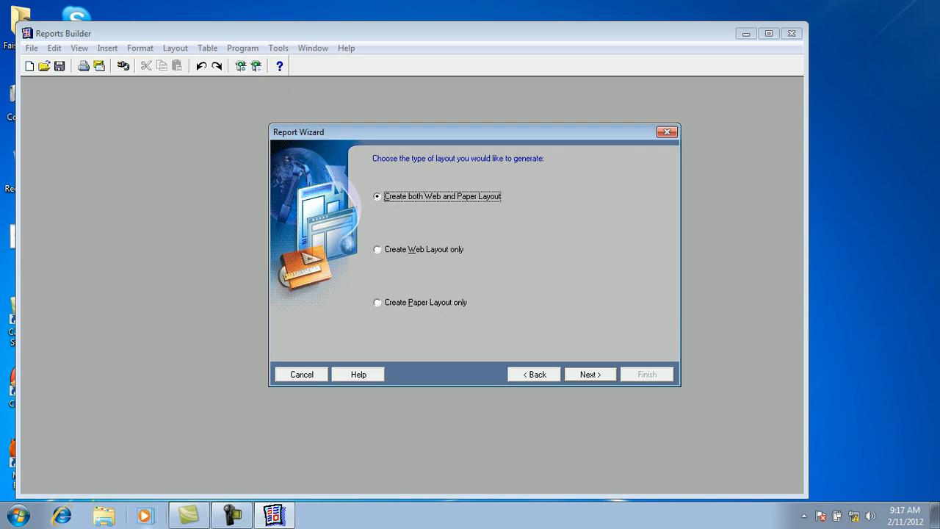
key("Return")
Title the report "Employee Information" and keep the Tabular report style
left_click(465, 189)
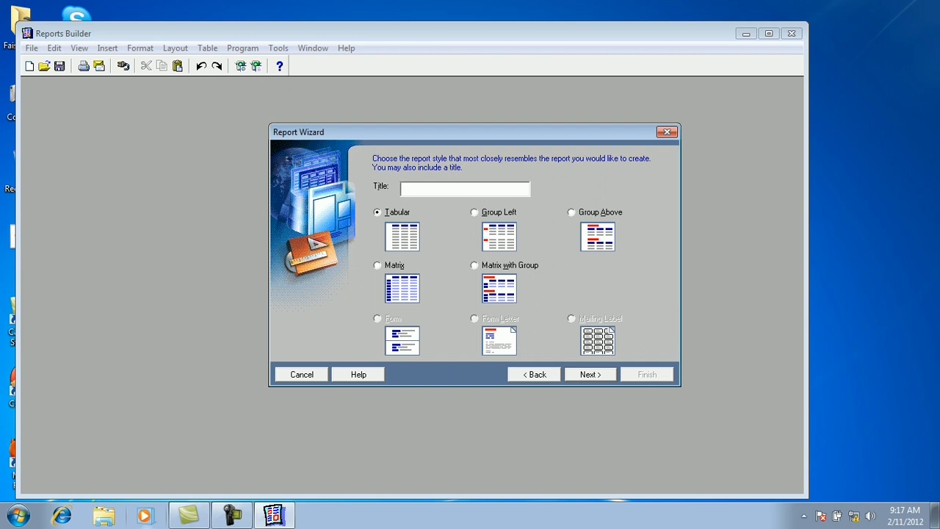
type("Employee Information")
key("Tab")
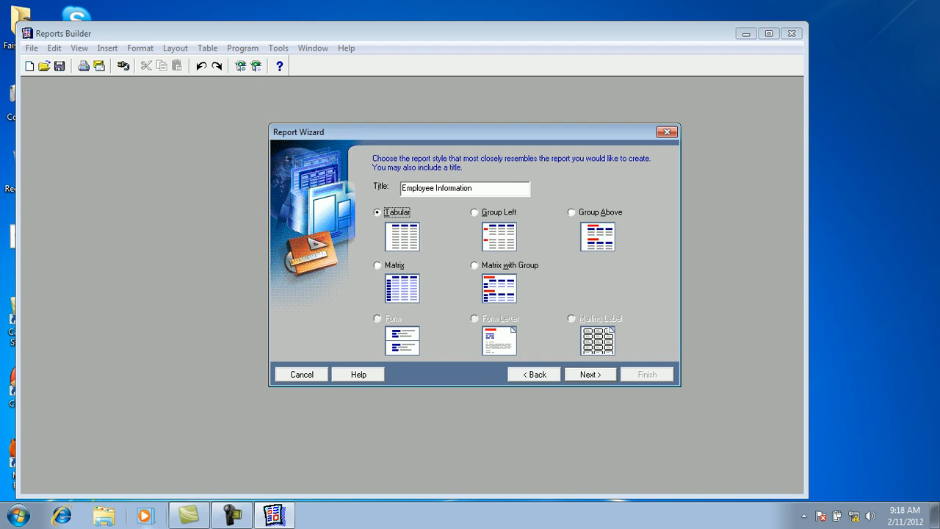
left_click(474, 189)
key("Return")
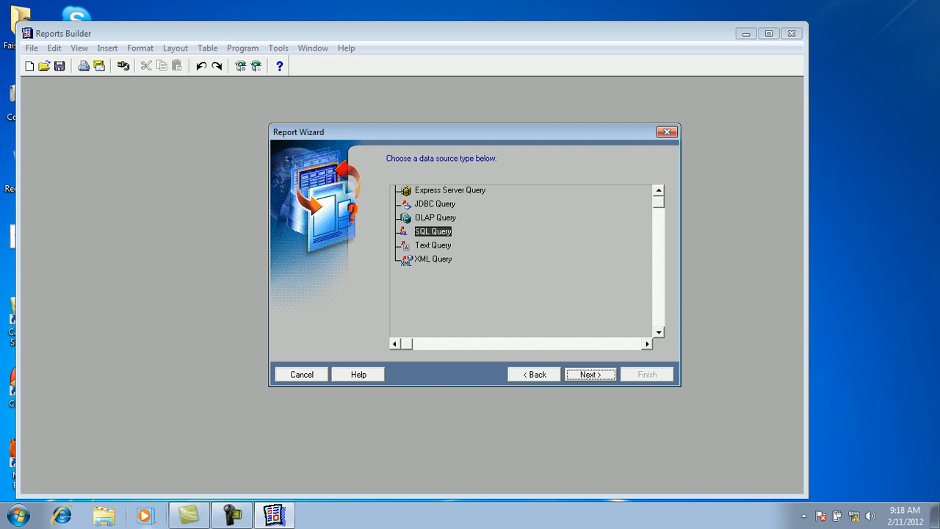
Define the SQL query "select * from emp;" as data source and connect to the orcl database with the account's user name and password
key("Return")
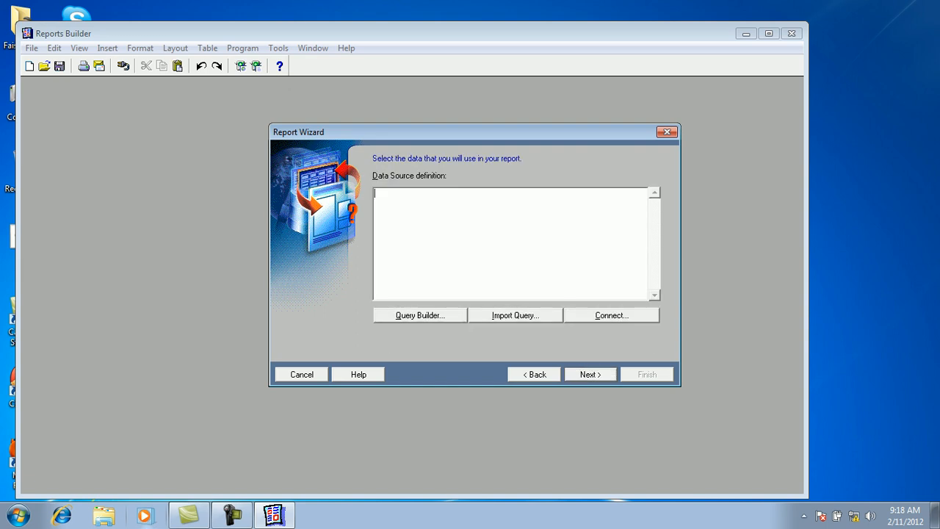
type("select * from emp;")
left_click(612, 316)
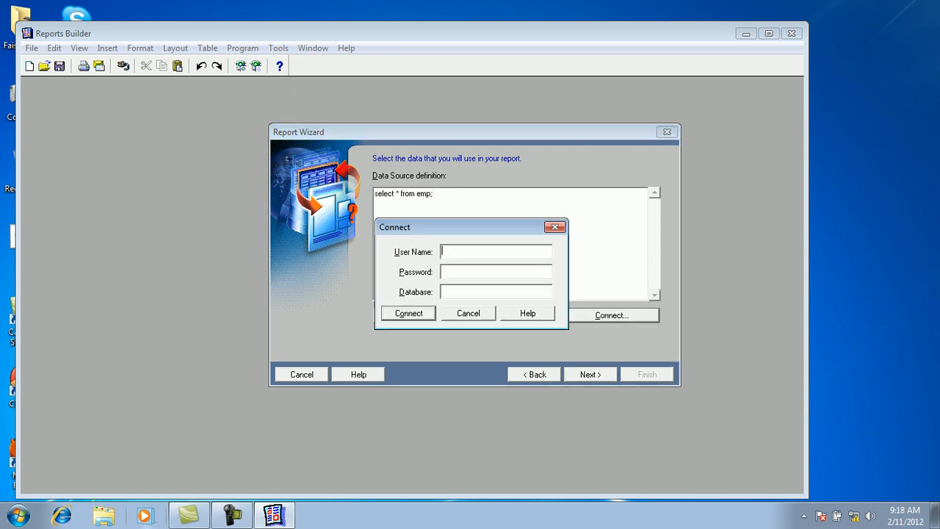
type("scott")
key("Tab")
type("tiger")
key("Tab")
type("orcl")
key("Return")
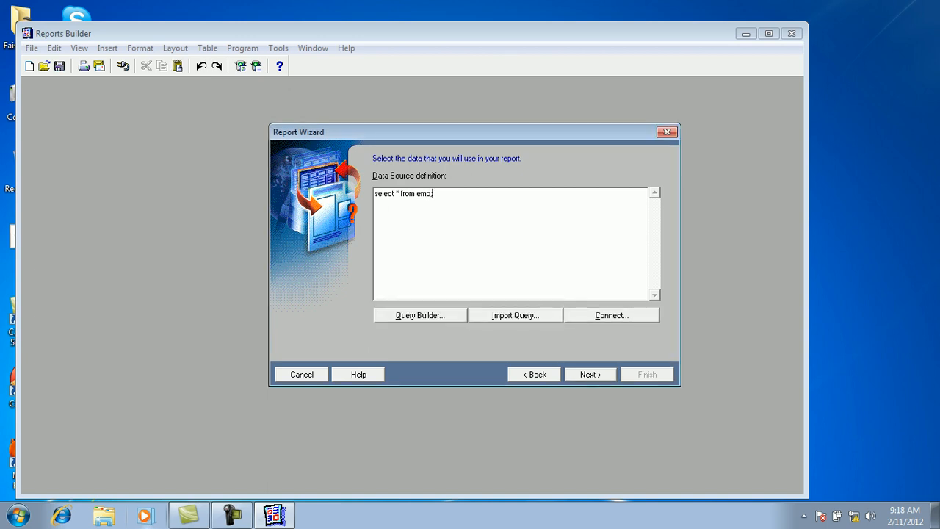
left_click(591, 375)
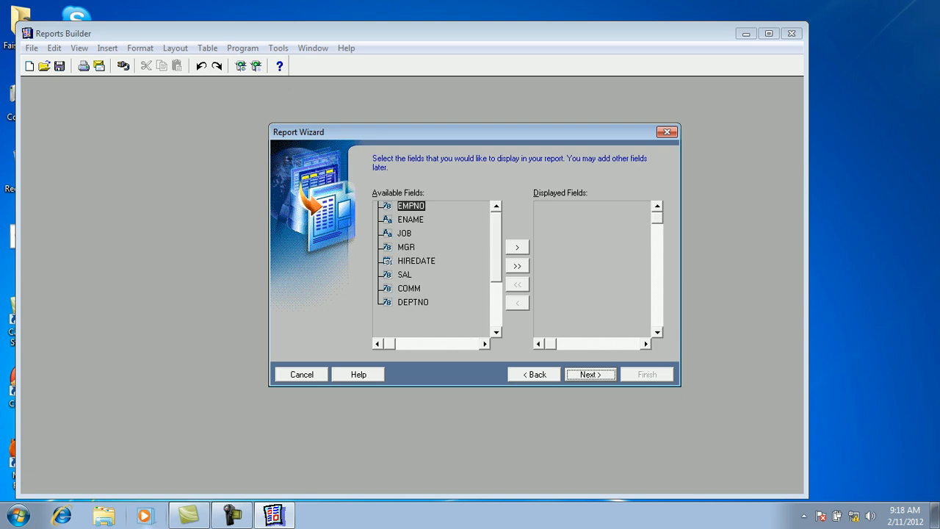
Display all available fields in the report and add a sum of SAL and a count of EMPNO as totals
left_click(518, 266)
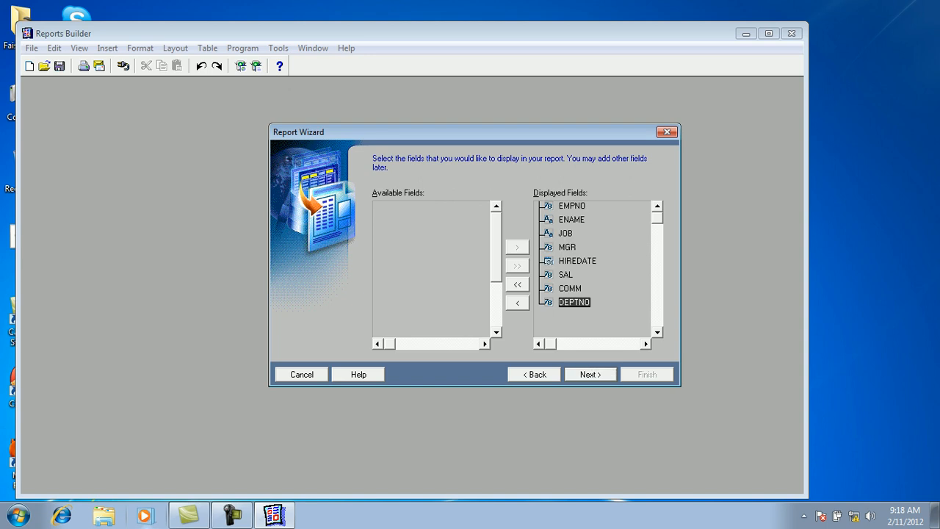
left_click(591, 375)
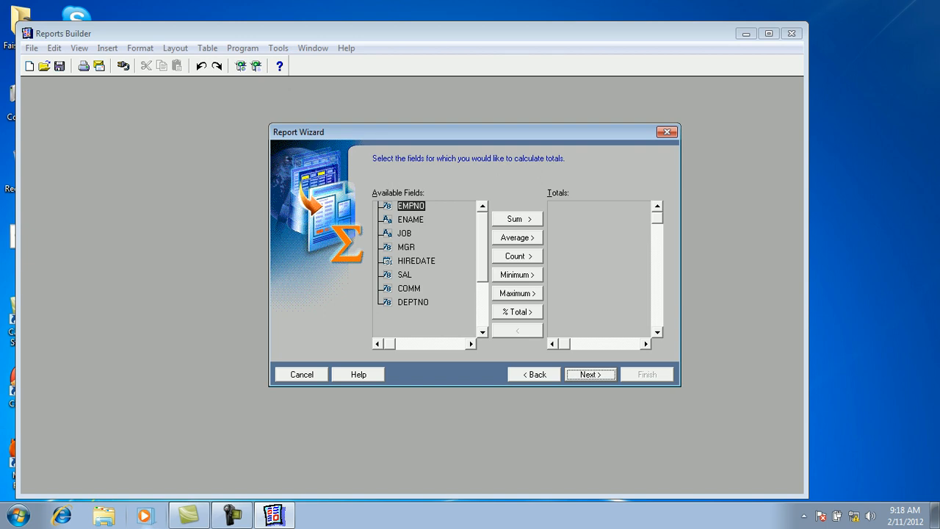
left_click(404, 274)
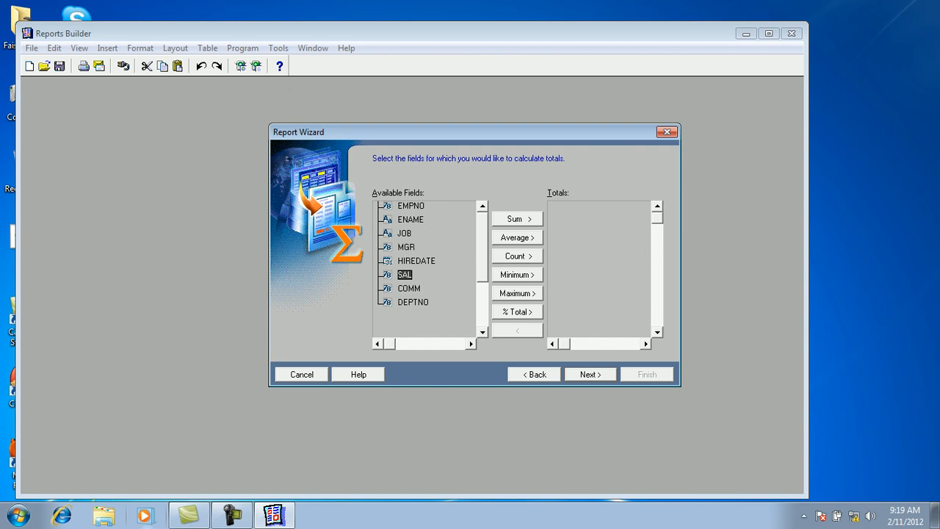
left_click(517, 219)
left_click(411, 206)
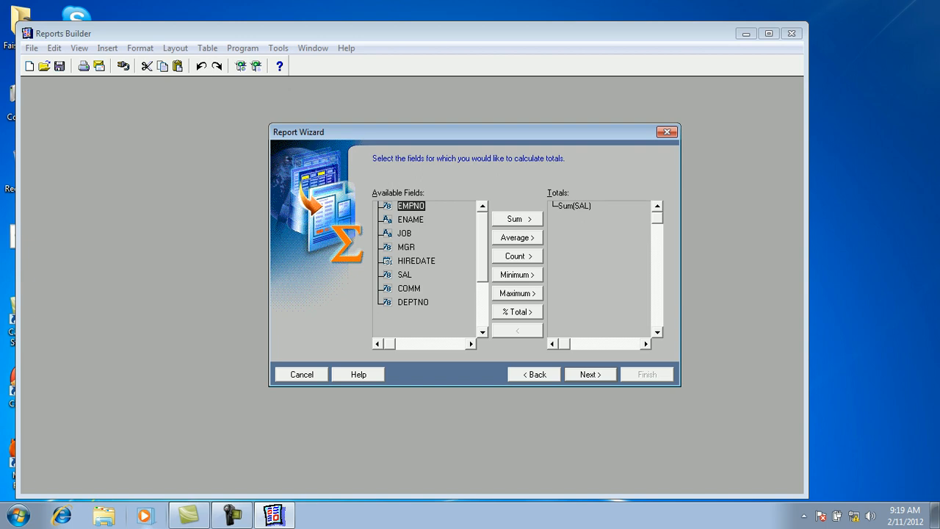
left_click(517, 256)
key("Return")
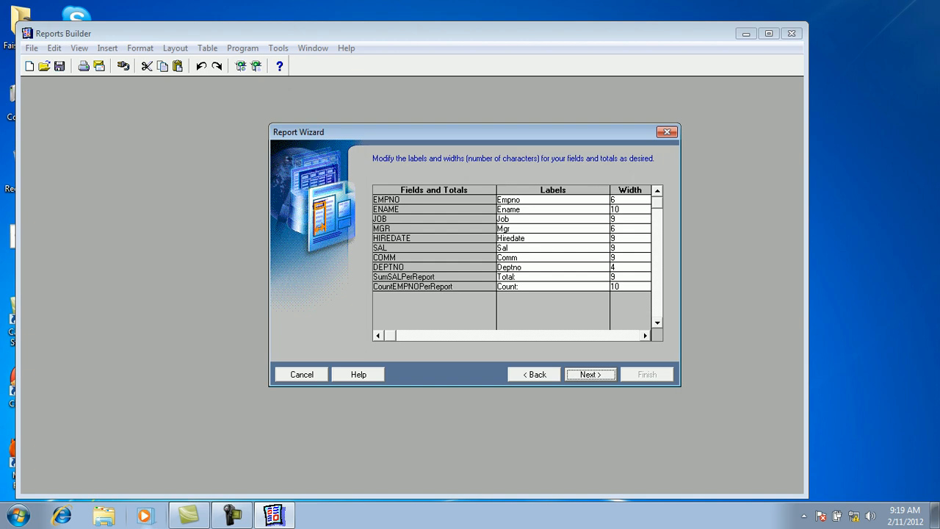
Check the labels of the report fields and continue with the default labels and widths
left_click(521, 200)
key("Down")
key("Down")
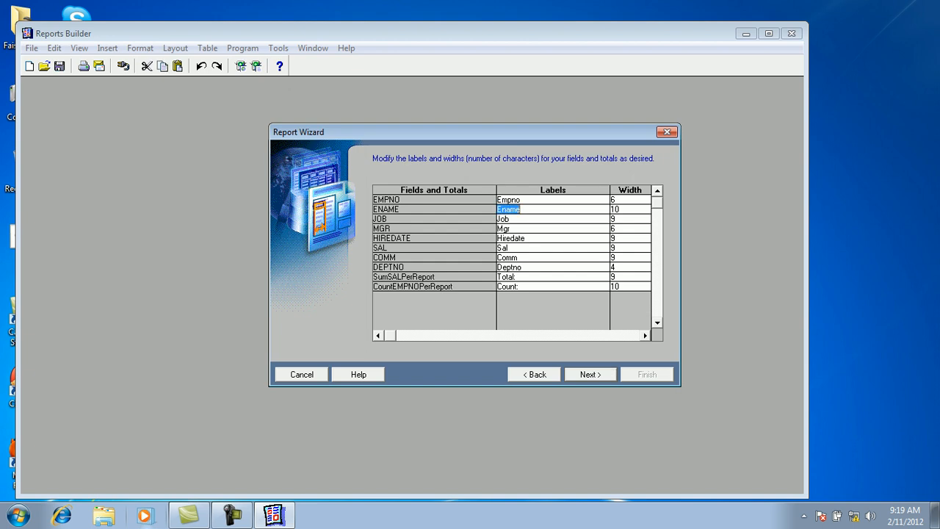
left_click(506, 248)
left_click(508, 258)
left_click(509, 267)
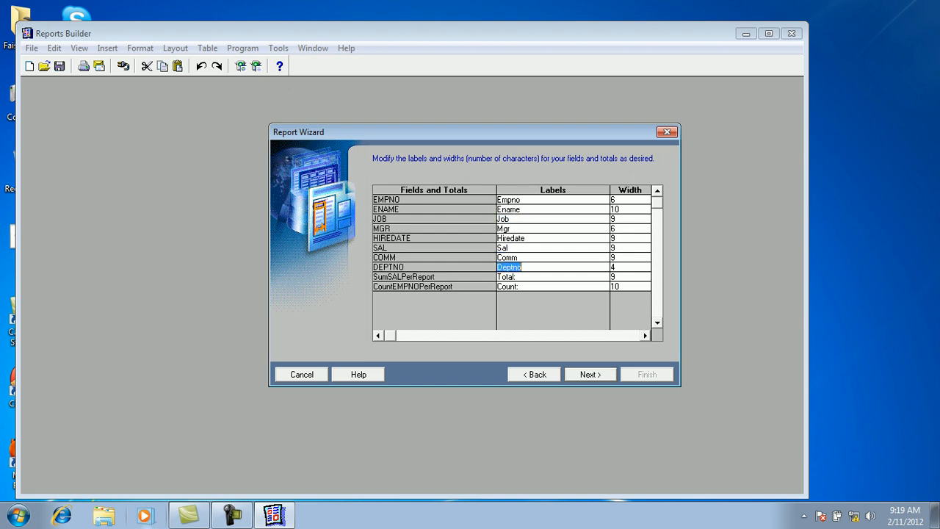
left_click(590, 374)
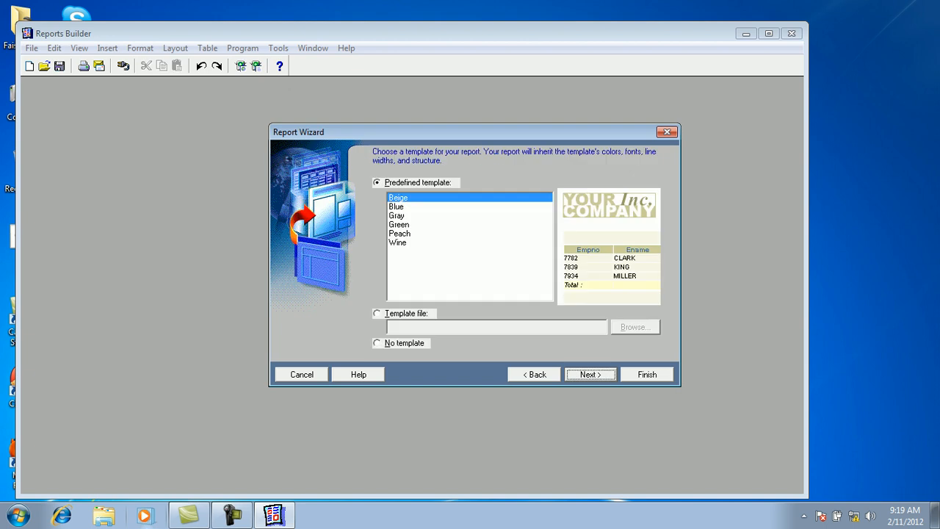
Choose the predefined Green template and finish the wizard to generate the report
left_click(396, 207)
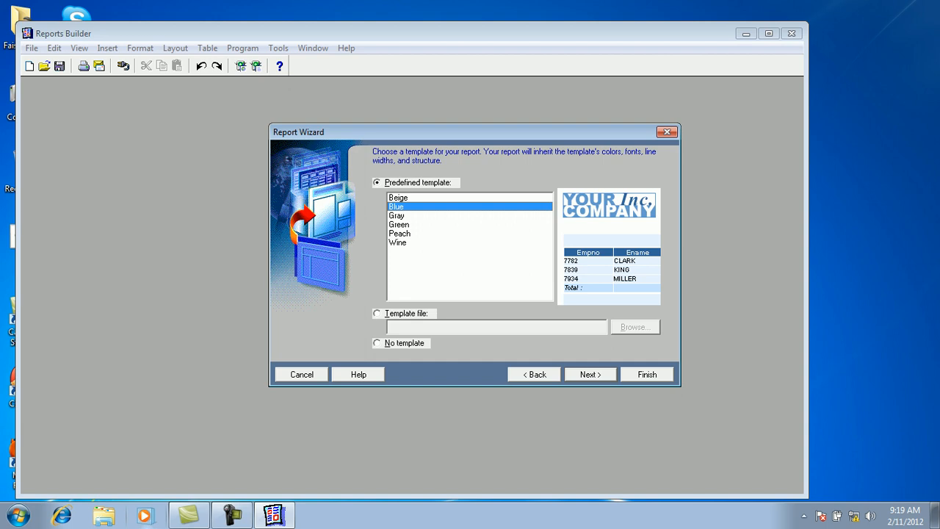
key("Down")
key("Down")
key("Down")
key("Down")
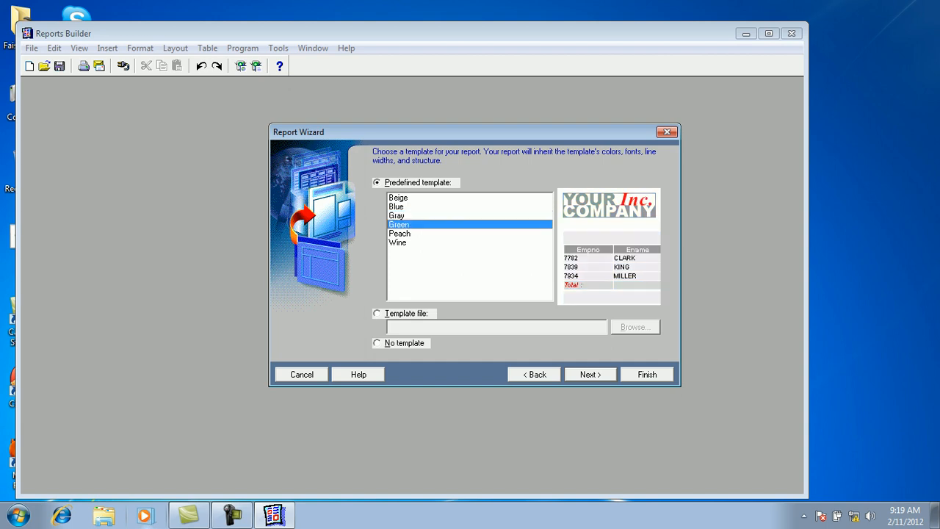
left_click(399, 225)
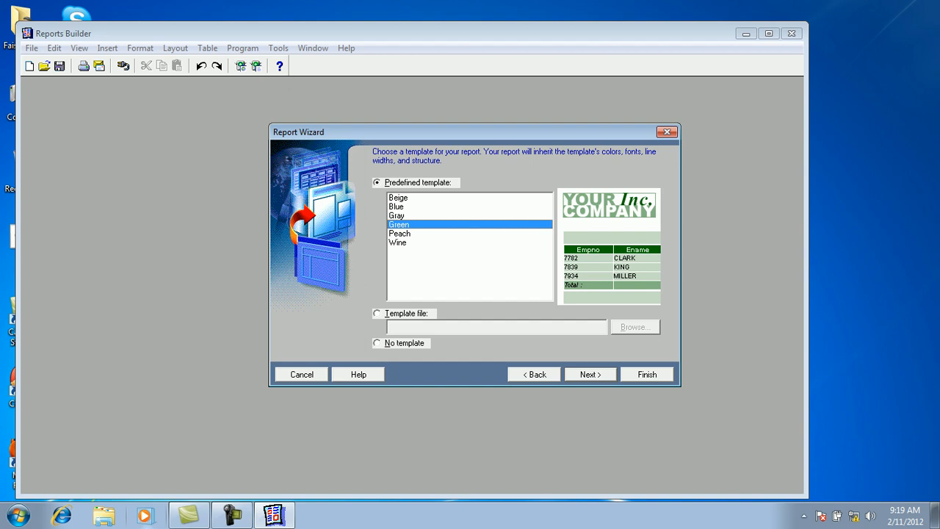
key("Return")
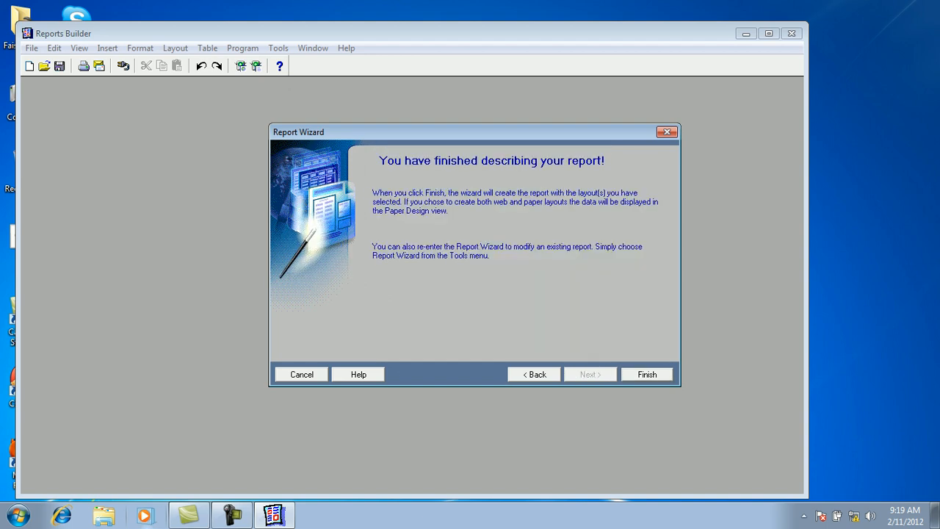
key("Return")
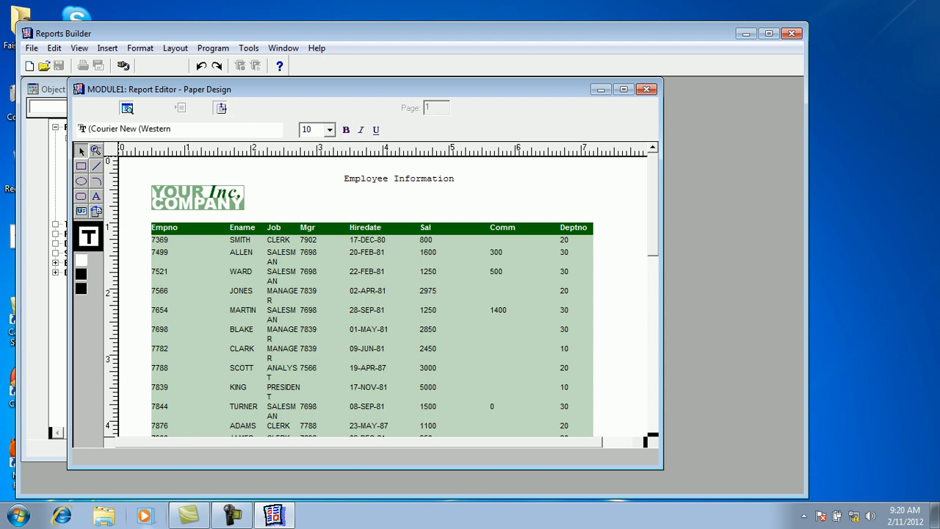
Maximize the report editor and the program window, and narrow the Empno column to about the 1-inch ruler mark
left_click(623, 89)
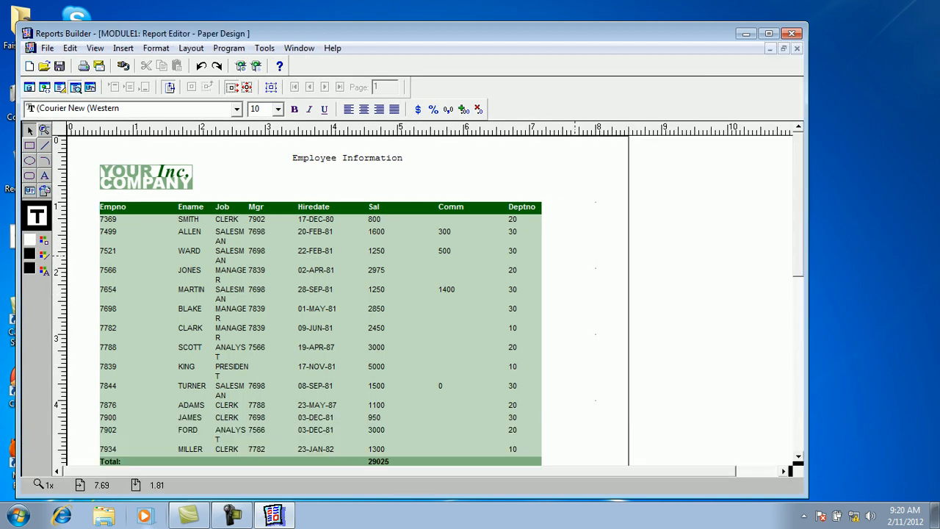
left_click(769, 34)
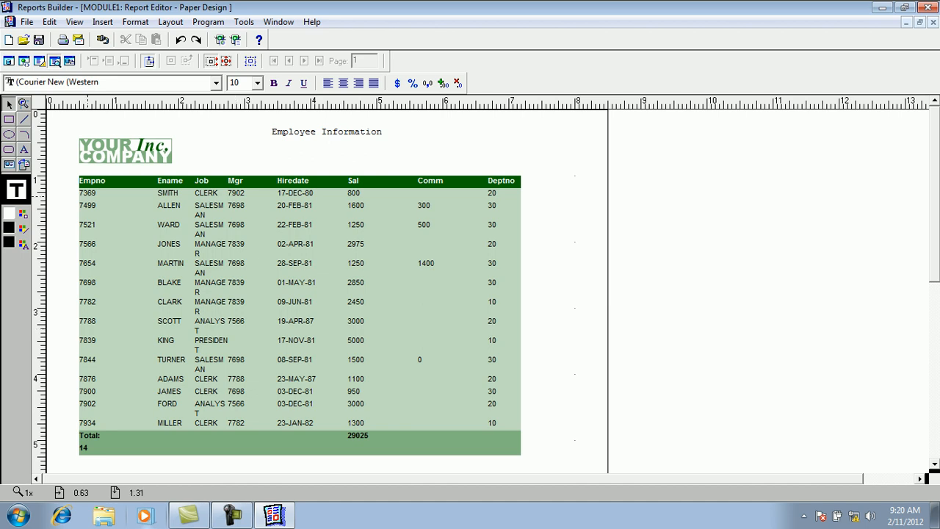
left_click(95, 197)
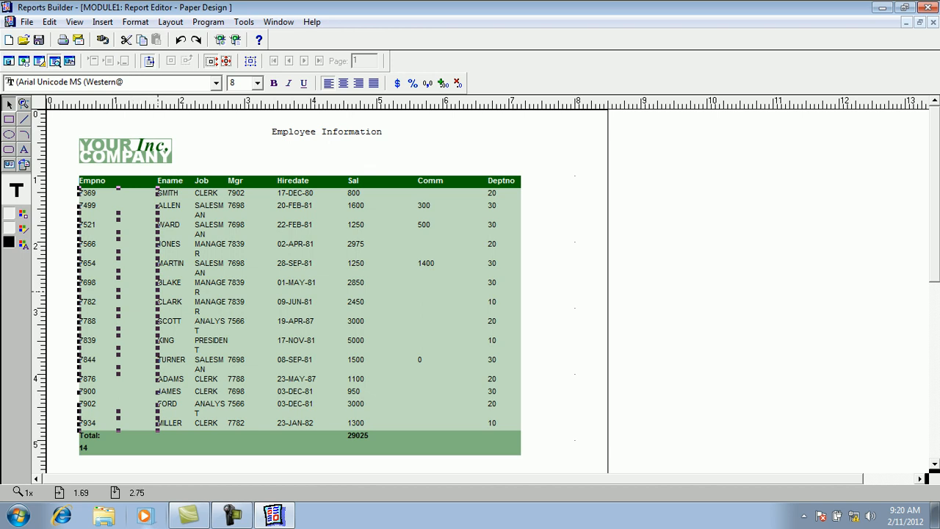
left_click_drag(158, 291, 116, 293)
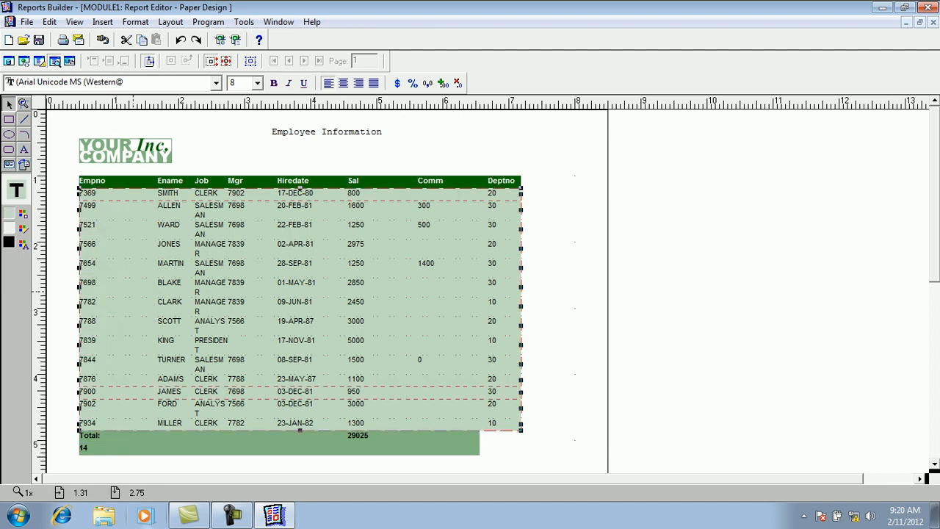
Move the Ename column left beside Empno and widen it to about the 1.9-inch ruler mark
left_click(175, 279)
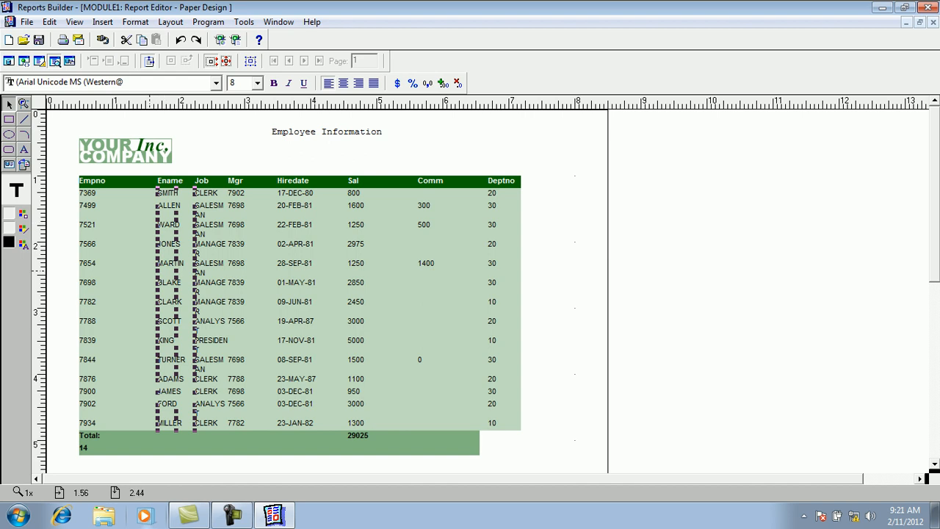
key("Left")
key("Left")
key("Left")
key("Left")
key("Left")
key("Left")
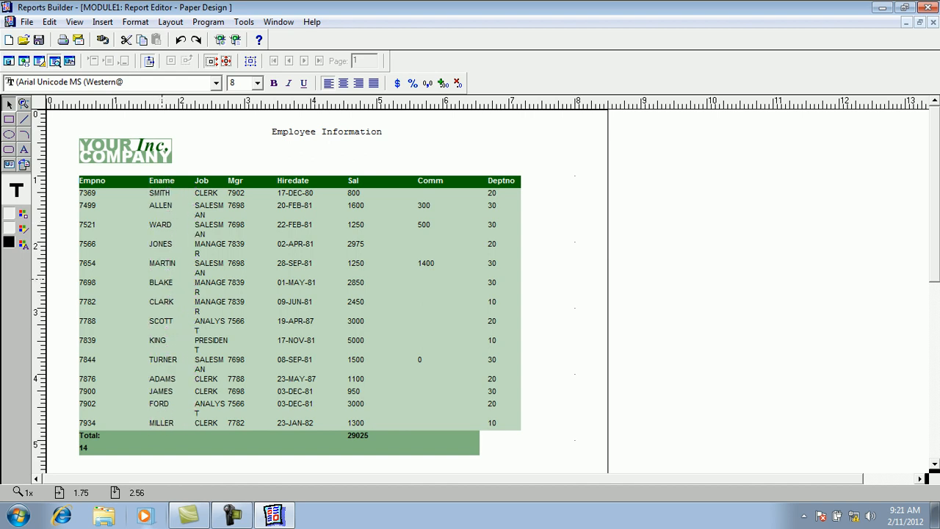
key("Left")
key("Left")
key("Left")
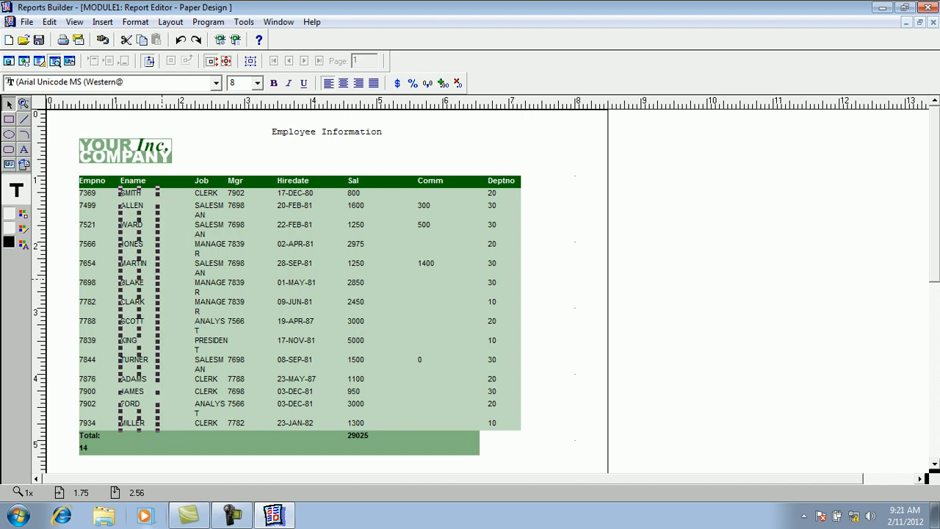
left_click_drag(158, 280, 174, 276)
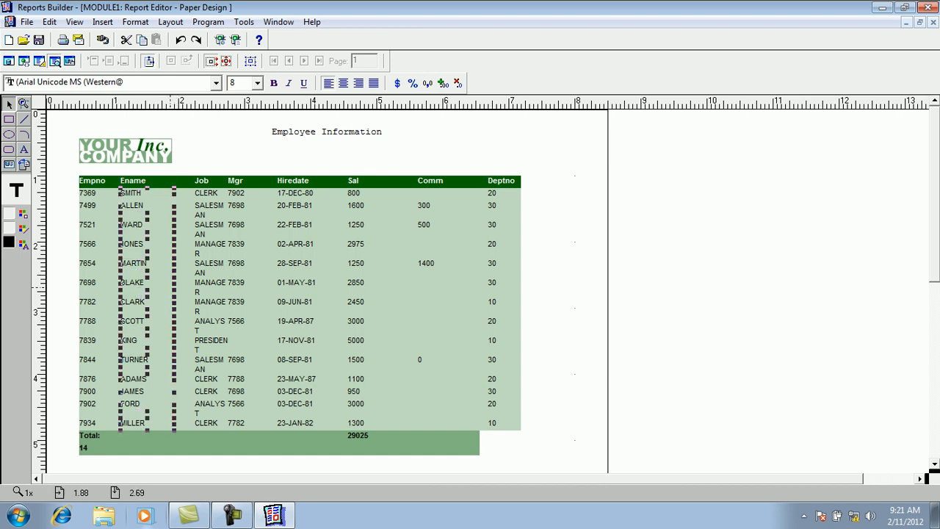
Move the Job column left beside Ename and widen it to about 0.7 inch so each job title fits on one line
left_click(207, 193)
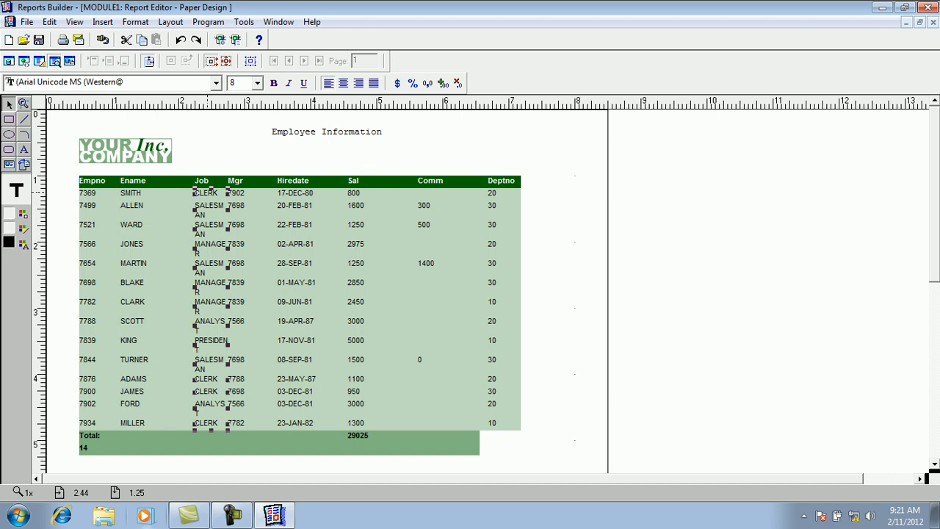
key("Left")
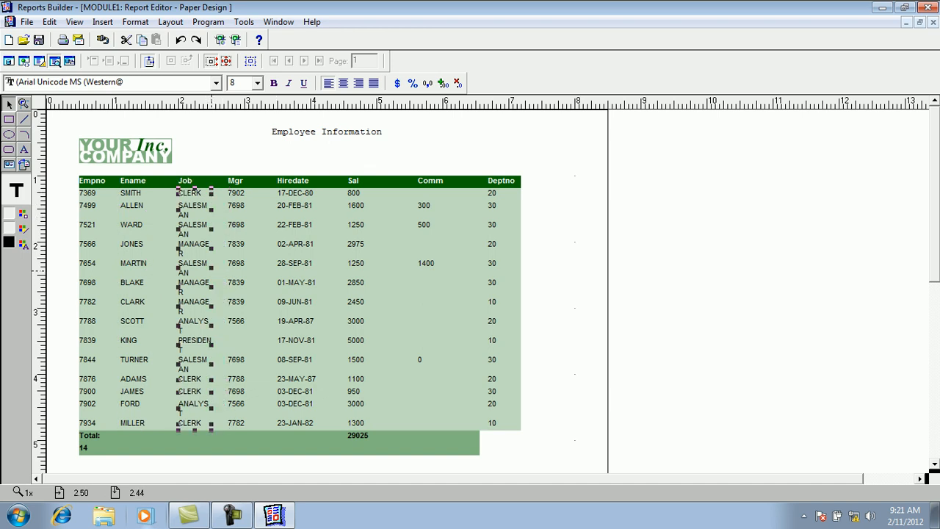
left_click_drag(214, 276, 224, 276)
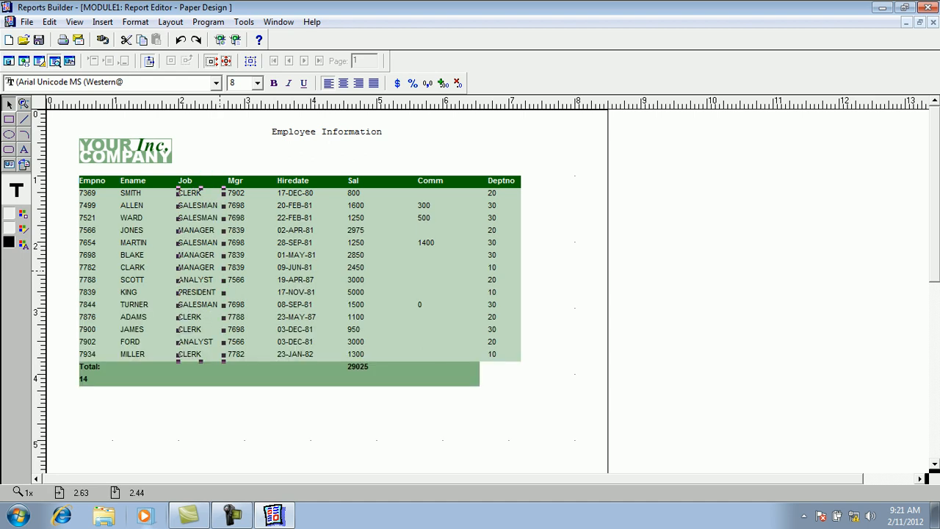
left_click(201, 410)
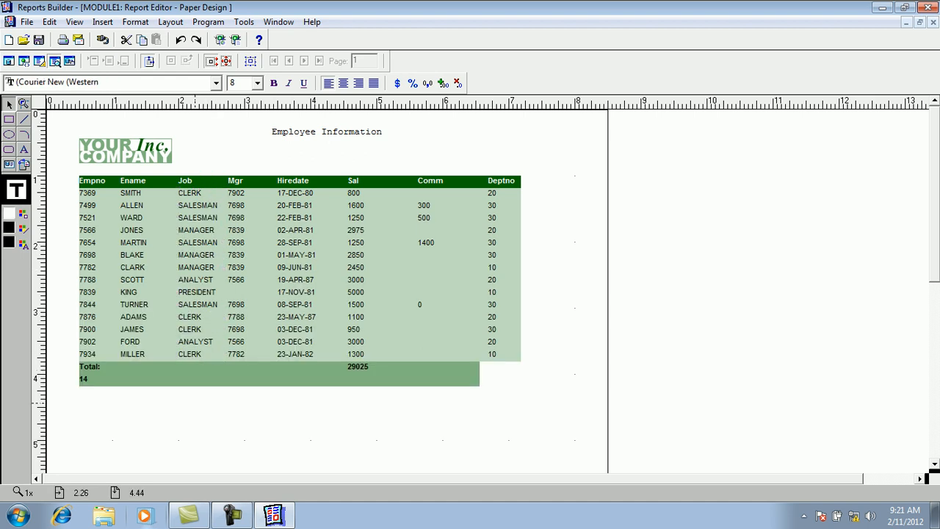
left_click(191, 251)
left_click_drag(179, 244, 171, 245)
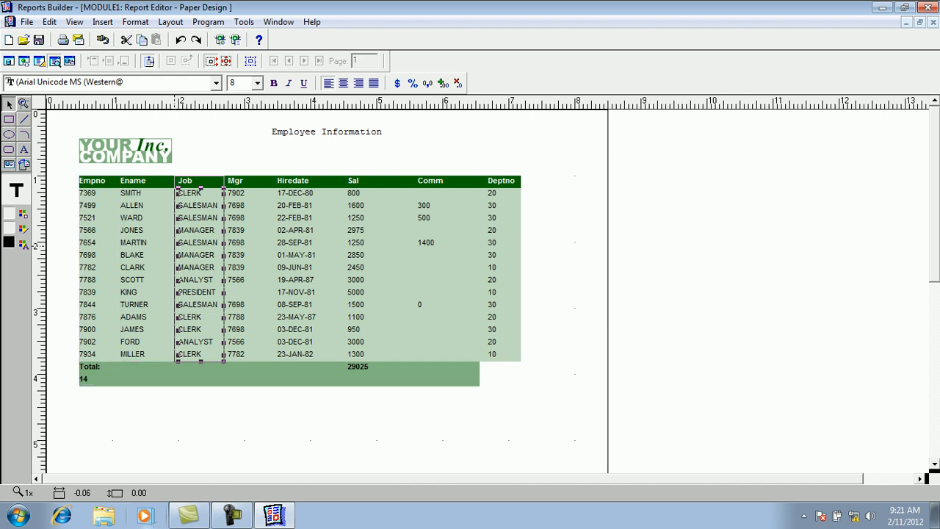
left_click(199, 370)
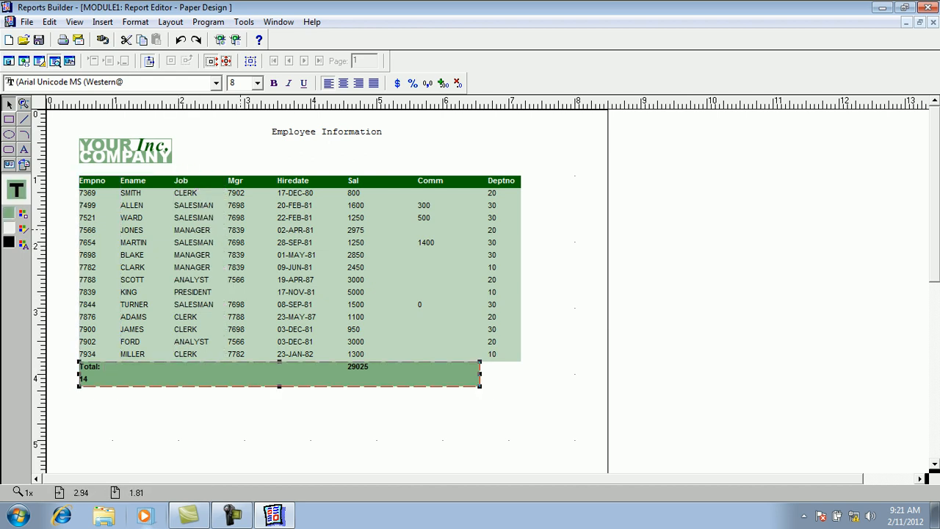
Narrow the Mgr column to about the 3.3-inch ruler mark and the Hiredate column to about the 4.2-inch mark
left_click(241, 234)
left_click_drag(277, 243, 266, 243)
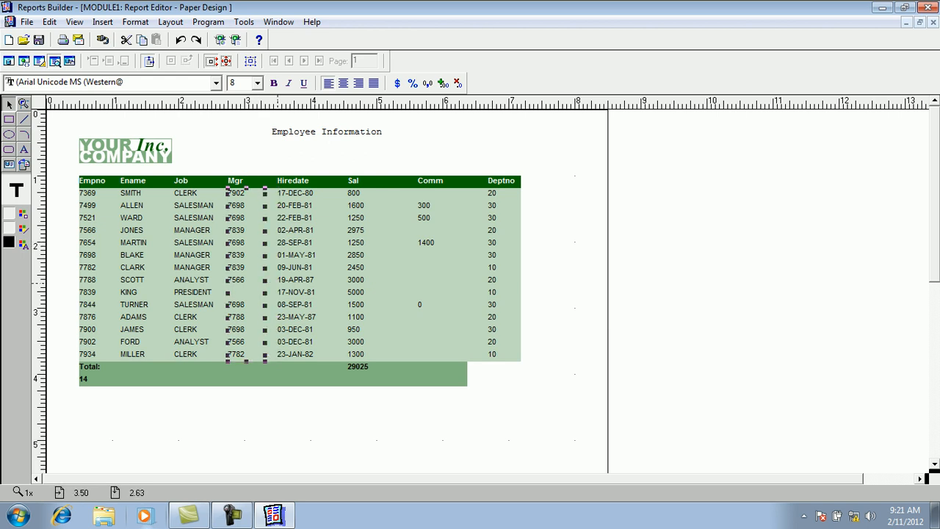
left_click(319, 268)
left_click_drag(347, 266, 323, 267)
Narrow the Sal column to about 0.5 inch and move it left beside Hiredate
left_click(412, 281)
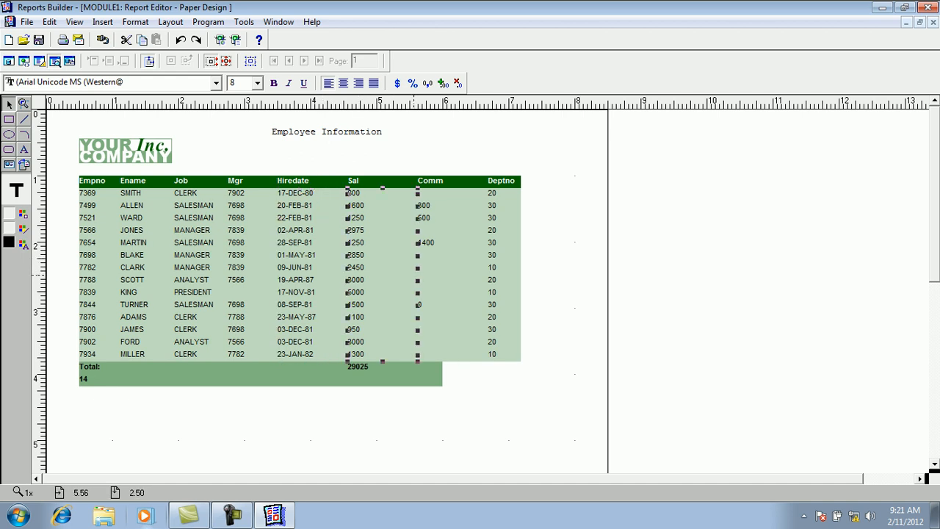
left_click_drag(418, 276, 380, 275)
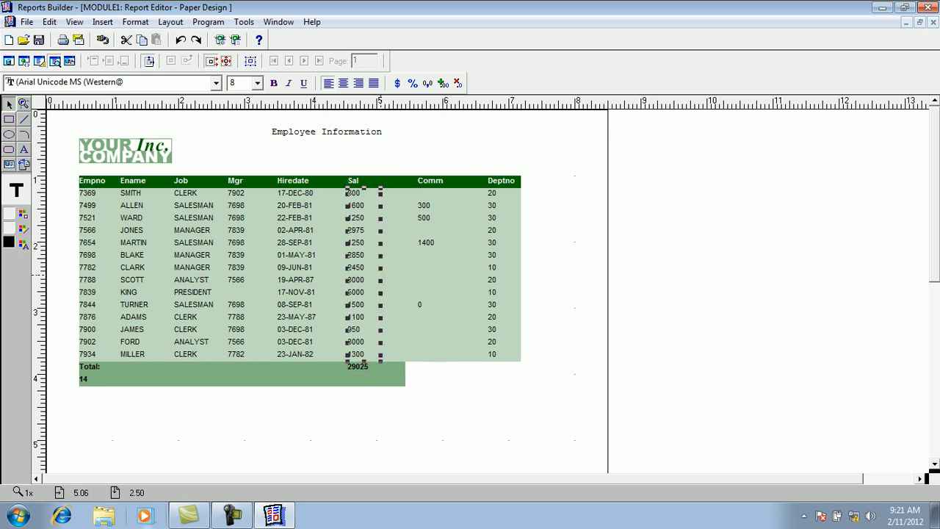
key("Left")
key("Left")
key("Left")
key("Left")
key("Left")
key("Left")
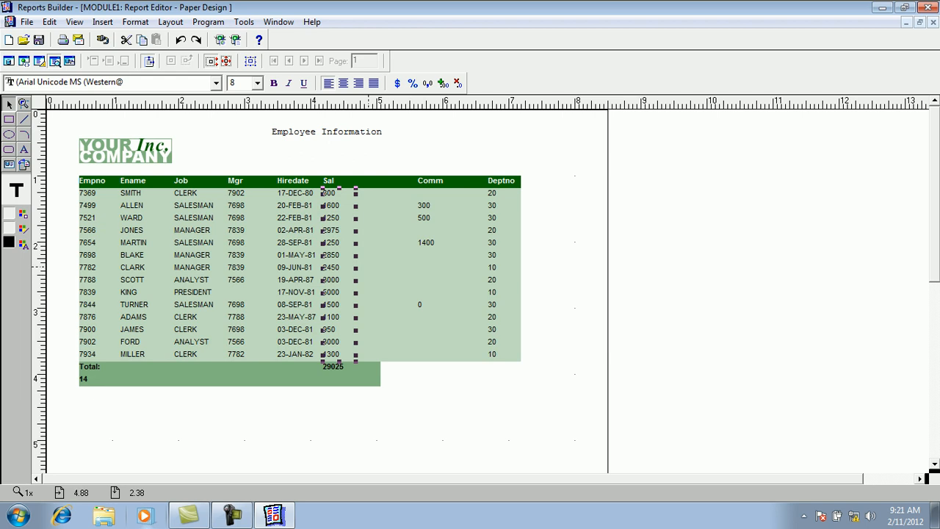
left_click(298, 283)
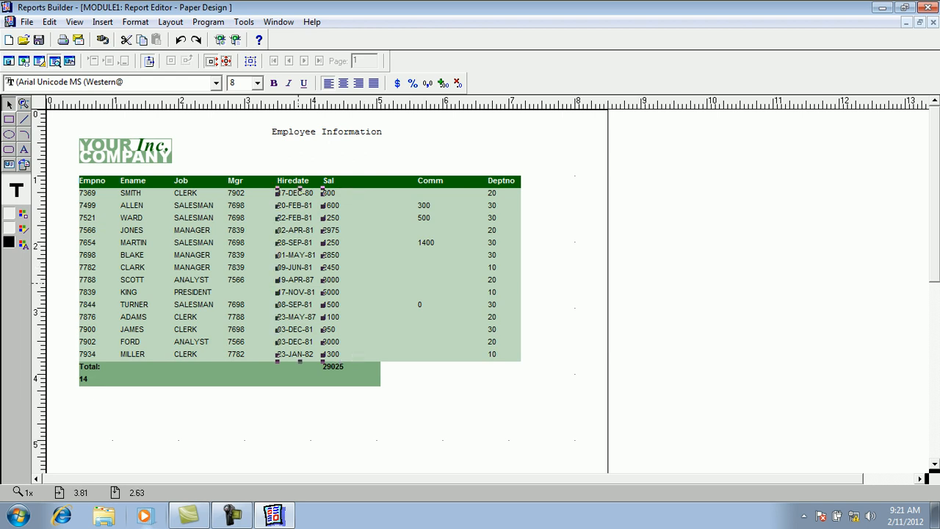
left_click(321, 289)
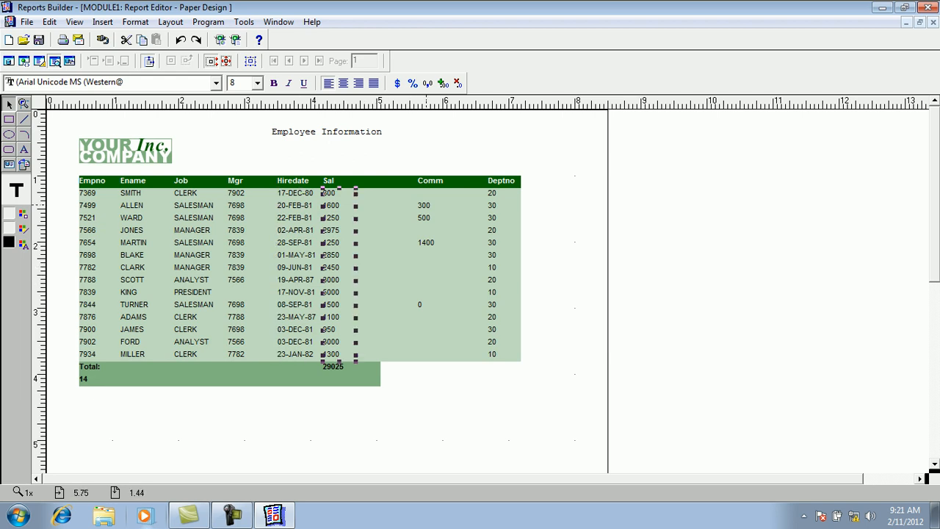
Narrow the Comm column by about 0.63 inch and move it left beside Sal
left_click(428, 210)
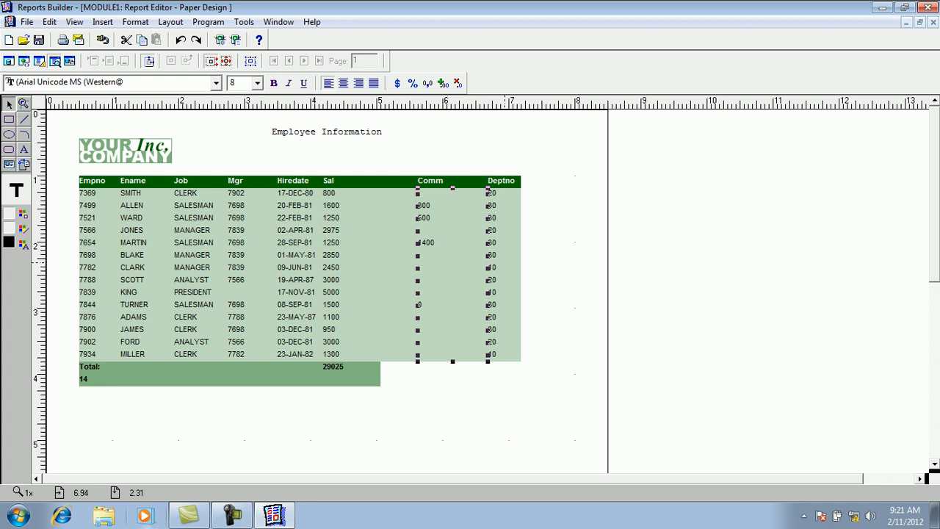
left_click_drag(489, 262, 447, 262)
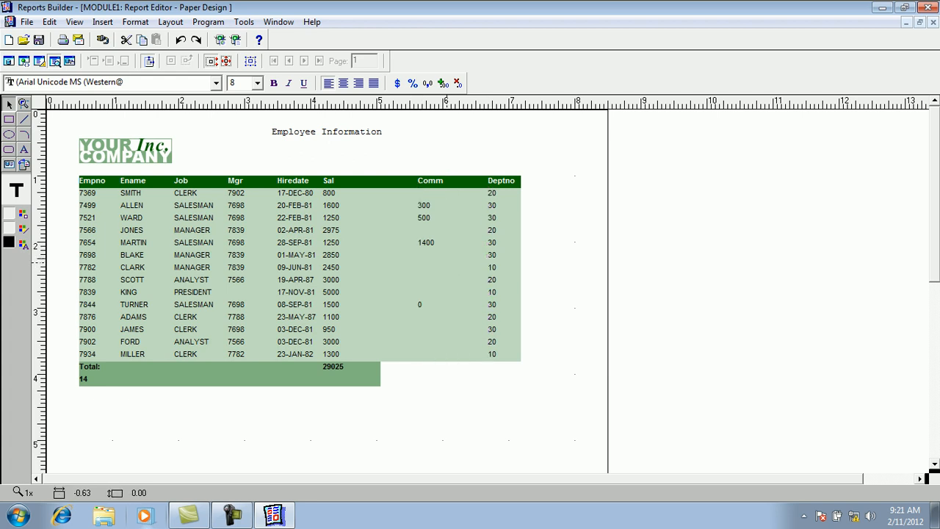
key("Left")
key("Left")
key("Left")
key("Left")
key("Left")
key("Left")
key("Left")
key("Left")
key("Left")
key("Left")
key("Left")
key("Left")
key("Left")
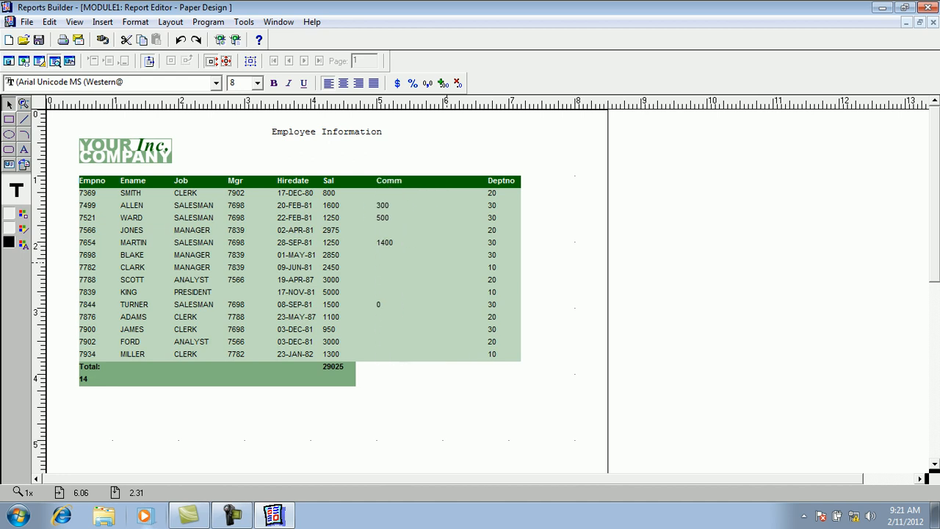
key("Left")
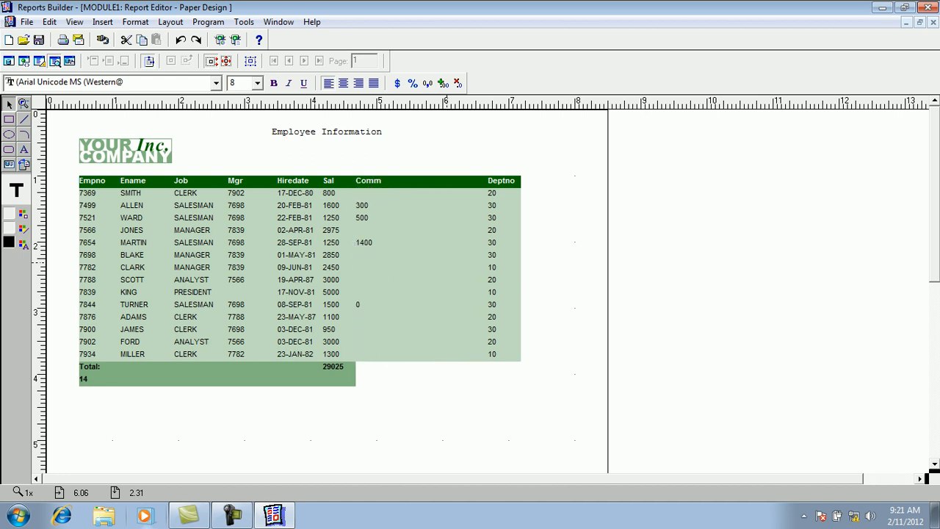
Narrow the Deptno column slightly and move it left beside Comm, ending at about the 5.5-inch ruler mark
left_click(506, 180)
left_click(506, 193)
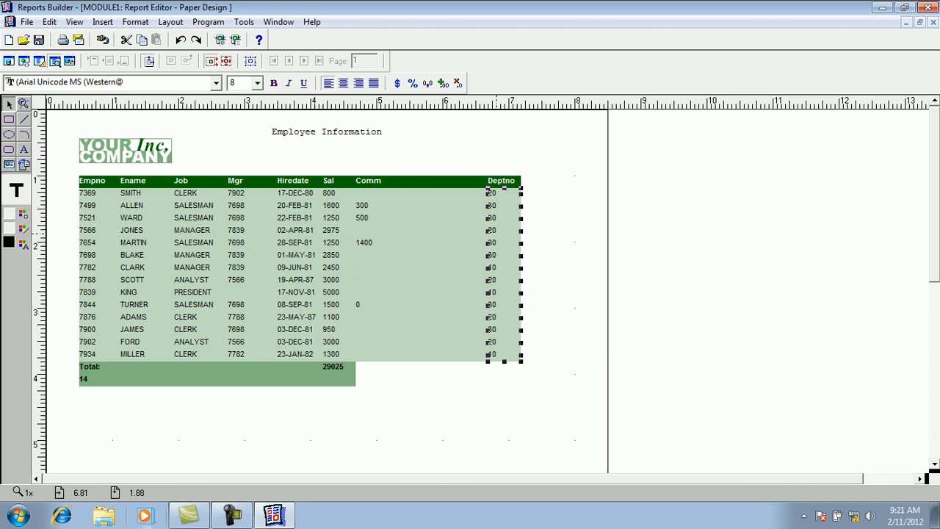
left_click_drag(521, 244, 513, 244)
key("Left")
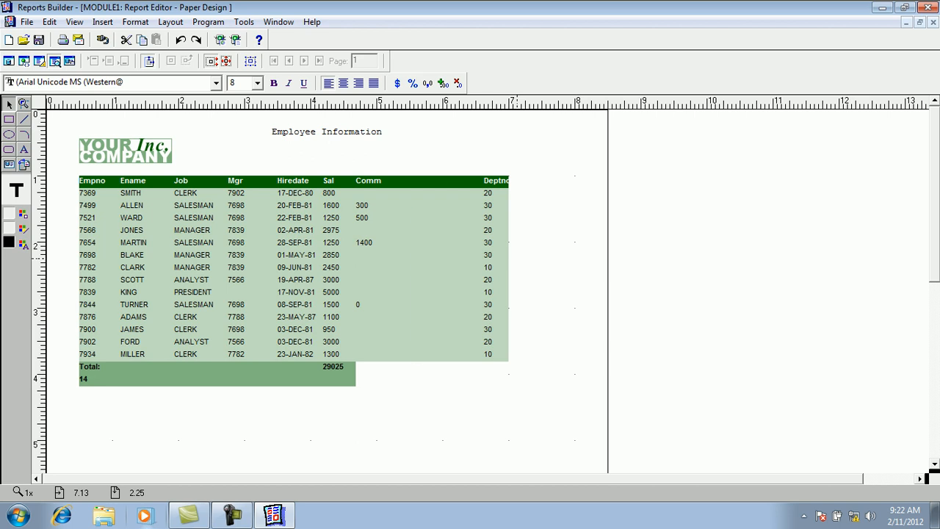
key("Left")
key("Left")
key("Left")
key("Left")
key("Left")
key("Left")
key("Left")
key("Left")
key("Left")
key("Left")
key("Left")
key("Left")
key("Left")
key("Left")
key("Left")
key("Left")
key("Left")
key("Left")
key("Left")
key("Left")
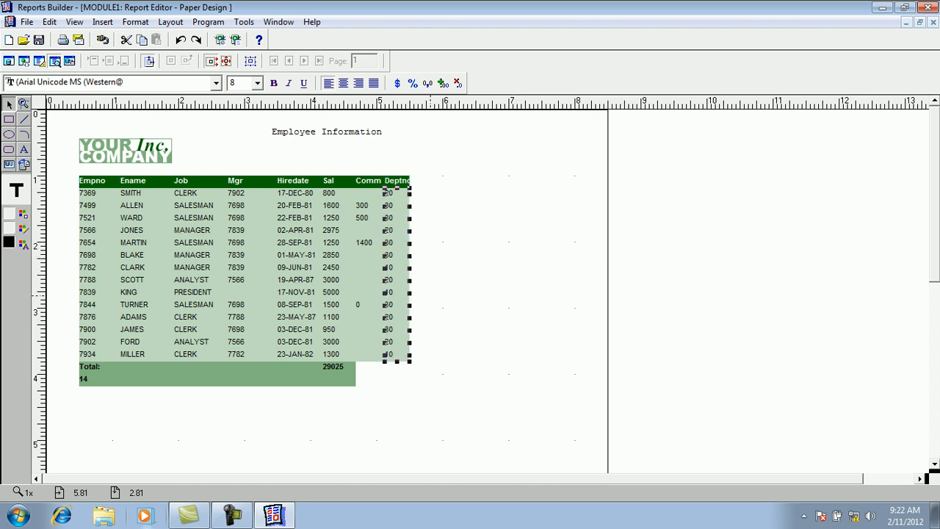
left_click(451, 301)
Widen the Total row's background frame to about the 5.5-inch ruler mark so it matches the table width
left_click(322, 379)
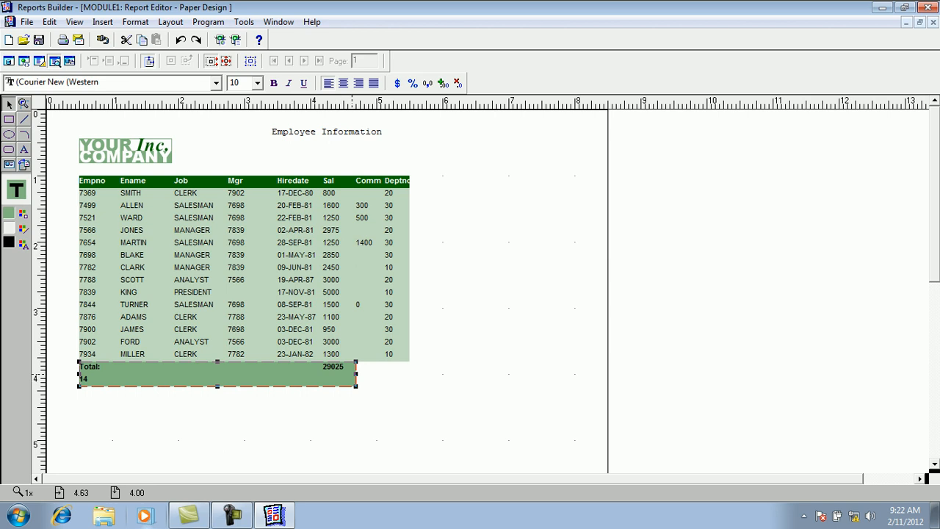
left_click_drag(356, 374, 410, 374)
left_click(68, 377)
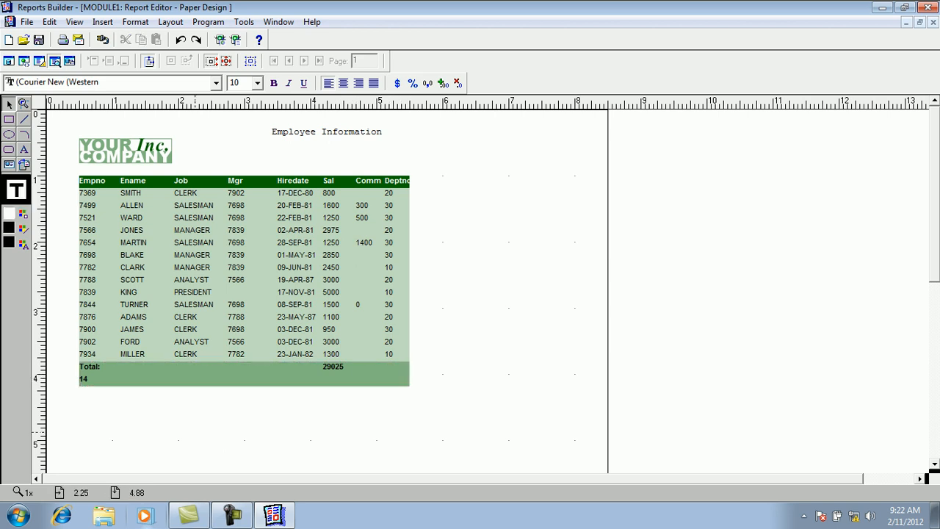
left_click(92, 378)
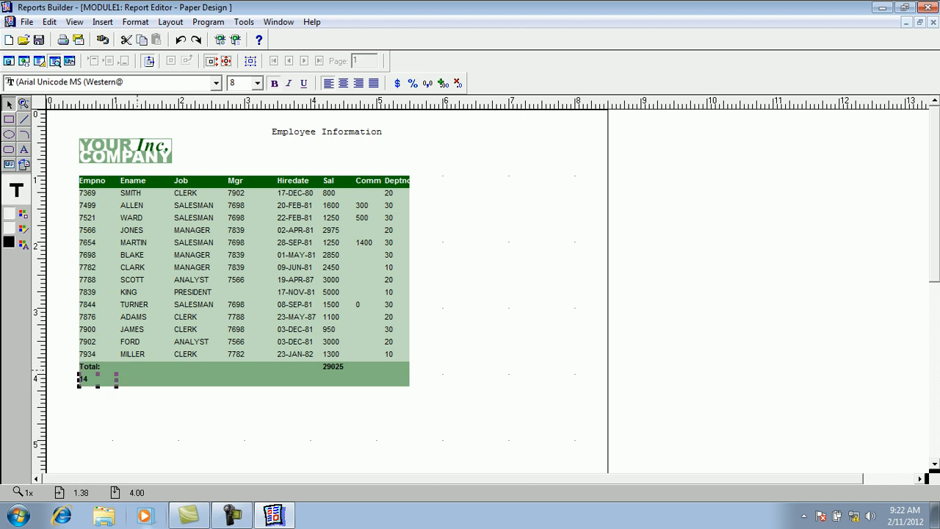
left_click(232, 401)
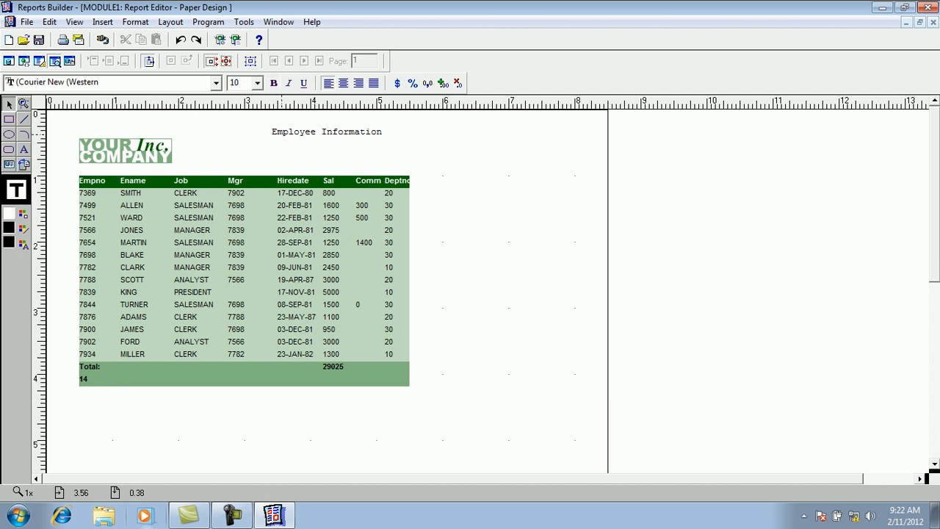
Make the Employee Information title bold at 16 points and enlarge its text box to fit the full title
left_click(281, 134)
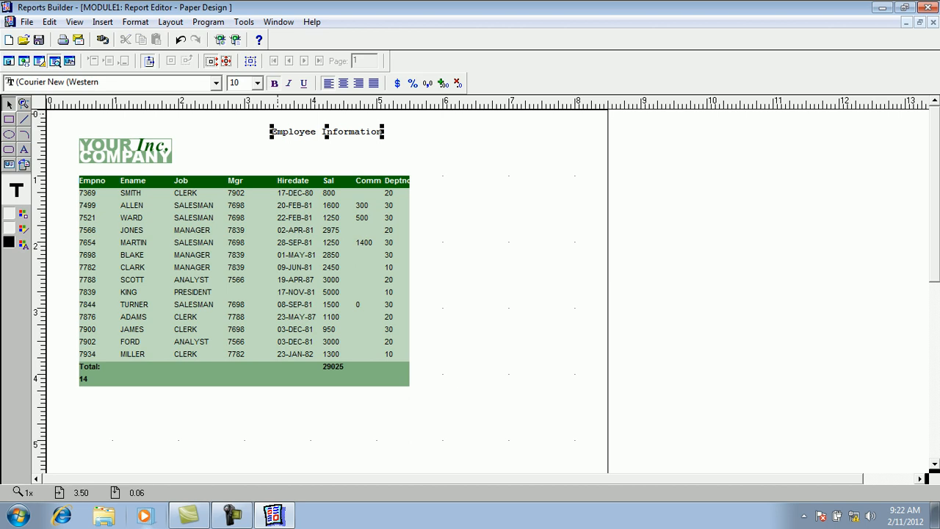
left_click(257, 83)
left_click(234, 139)
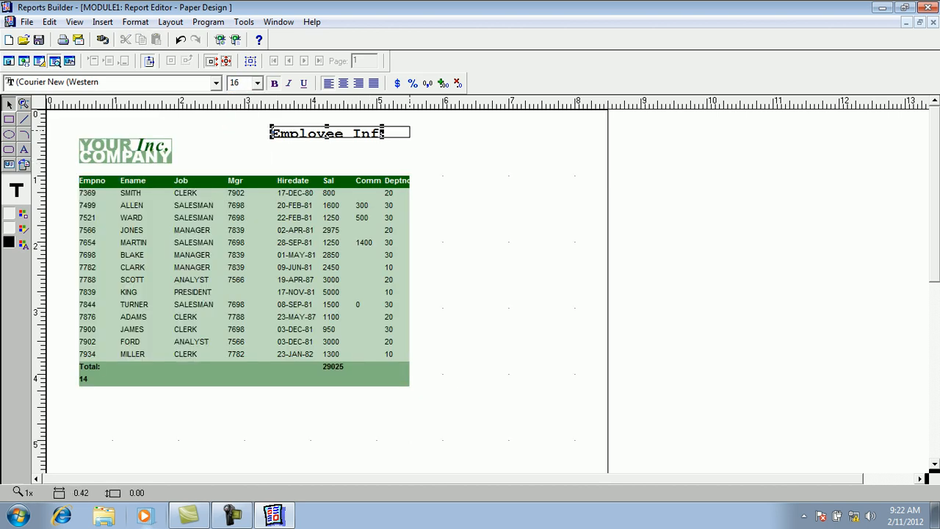
left_click_drag(360, 138, 360, 152)
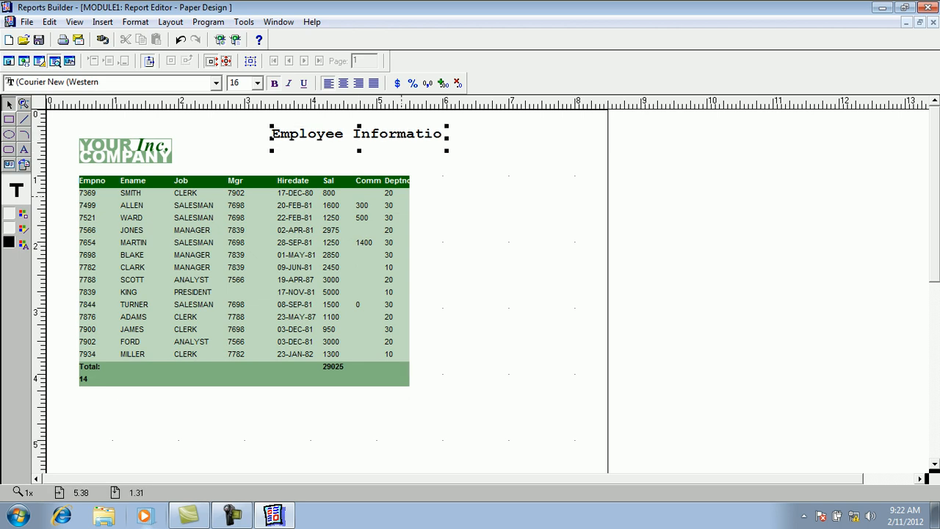
left_click_drag(447, 135, 461, 138)
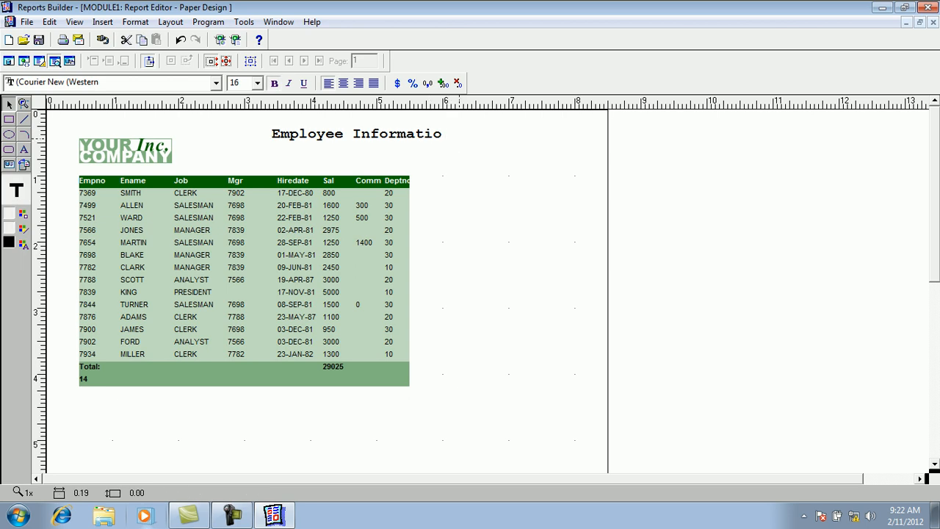
Move the report title left until it starts at about the 2.1-inch ruler mark, beside the company logo
key("Left")
key("Left")
key("Left")
key("Left")
key("Left")
key("Left")
key("Left")
key("Left")
key("Left")
key("Left")
key("Left")
key("Left")
key("Left")
key("Left")
key("Left")
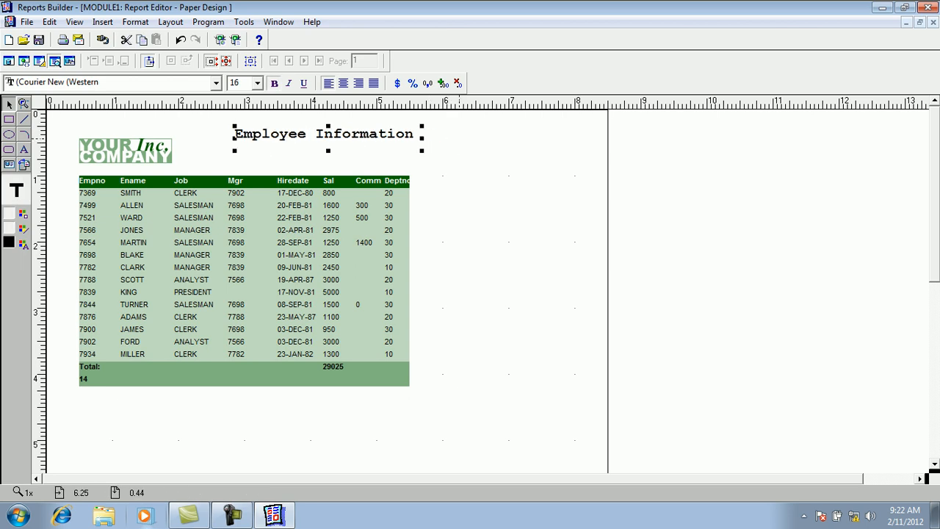
key("Left")
key("Left")
key("Left")
key("Left")
key("Left")
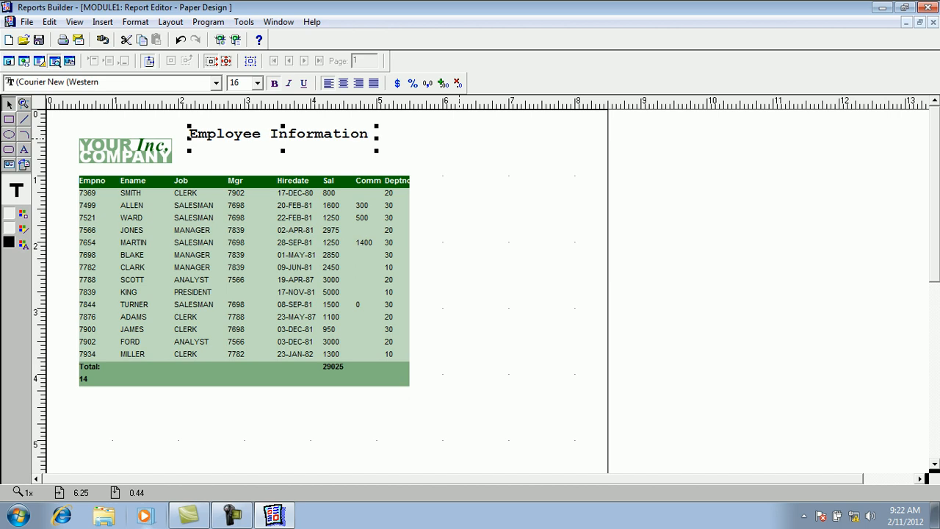
left_click(440, 156)
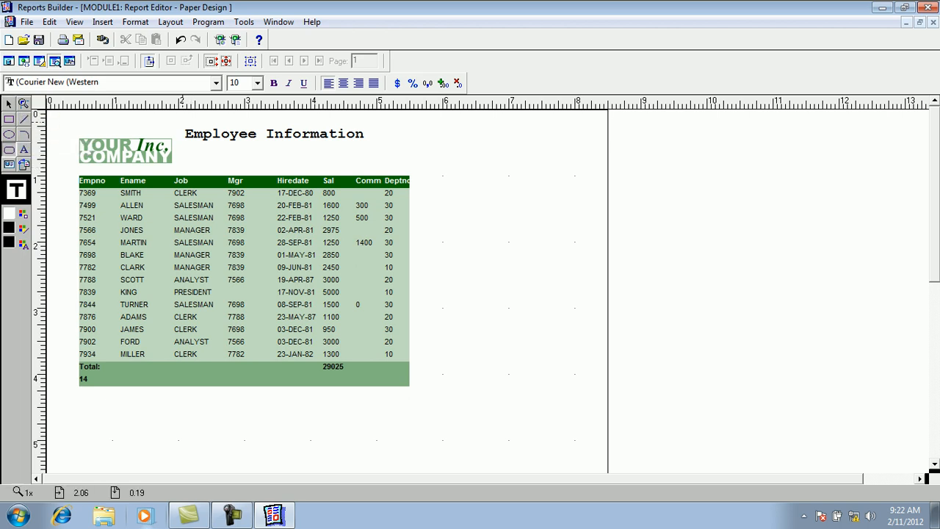
left_click_drag(178, 118, 377, 155)
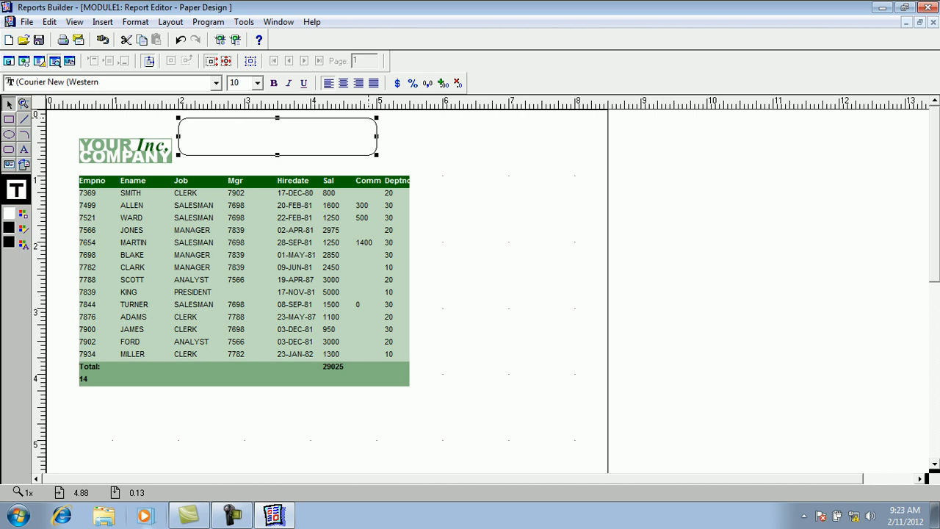
left_click_drag(369, 118, 445, 155)
left_click(377, 131)
key("Delete")
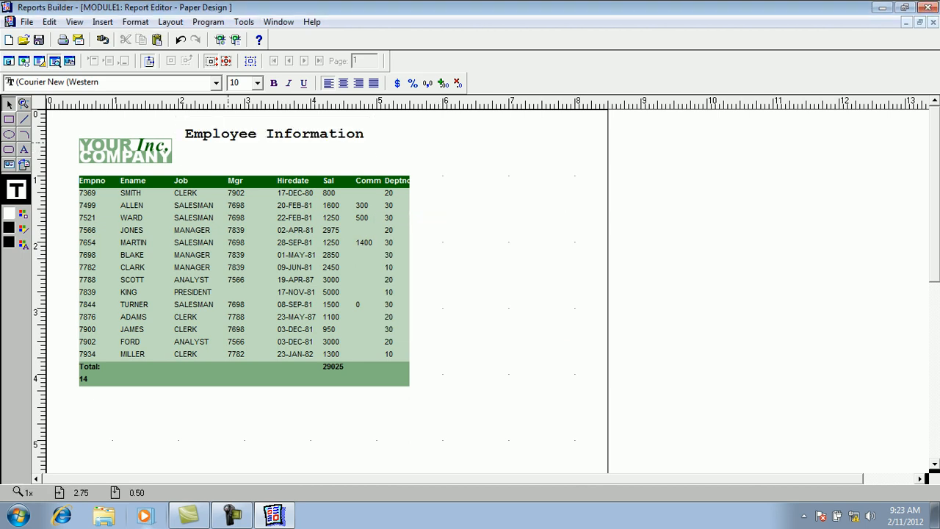
Draw a rounded rectangle about 2.9 inches wide and 0.4 inch high over the report title
left_click(9, 149)
left_click_drag(187, 144, 376, 167)
Cut the existing Employee Information title text out from behind the rounded rectangle
left_click(343, 135)
key("Down")
key("Down")
key("Up")
key("Up")
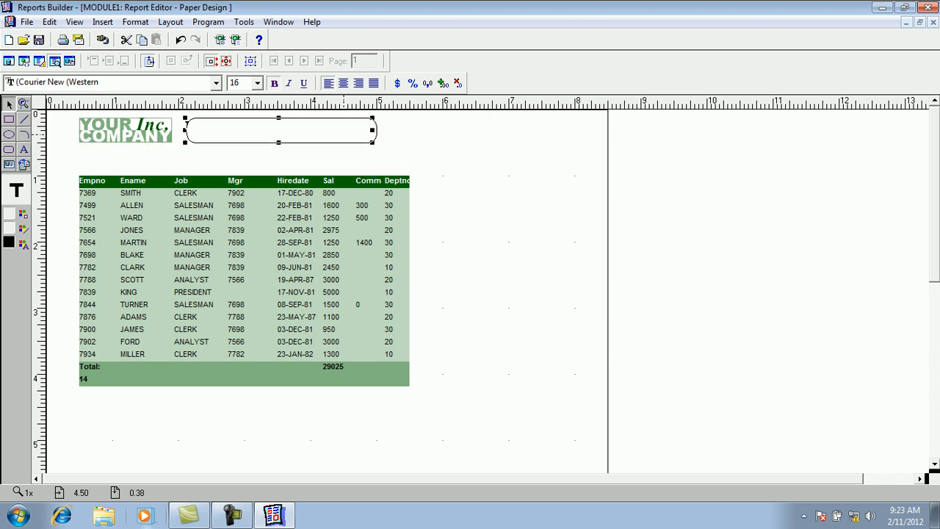
key("Down")
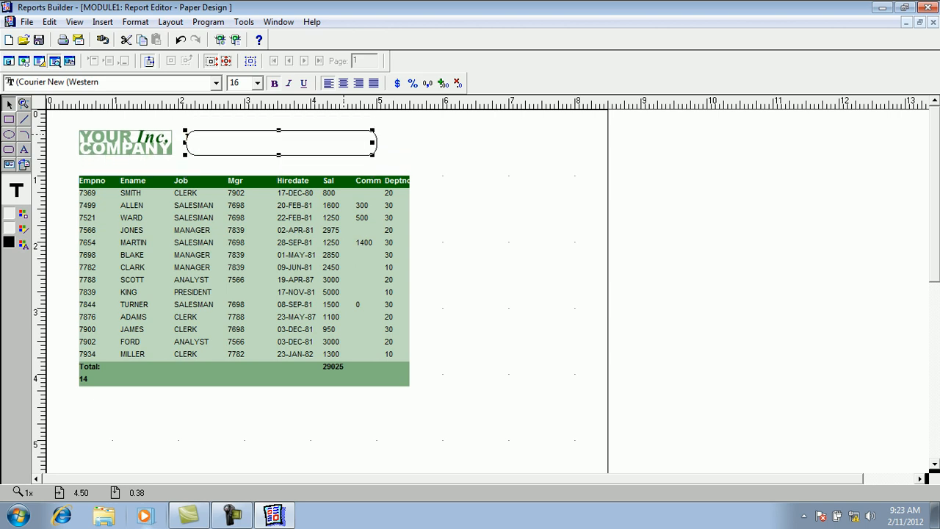
key("ctrl+x")
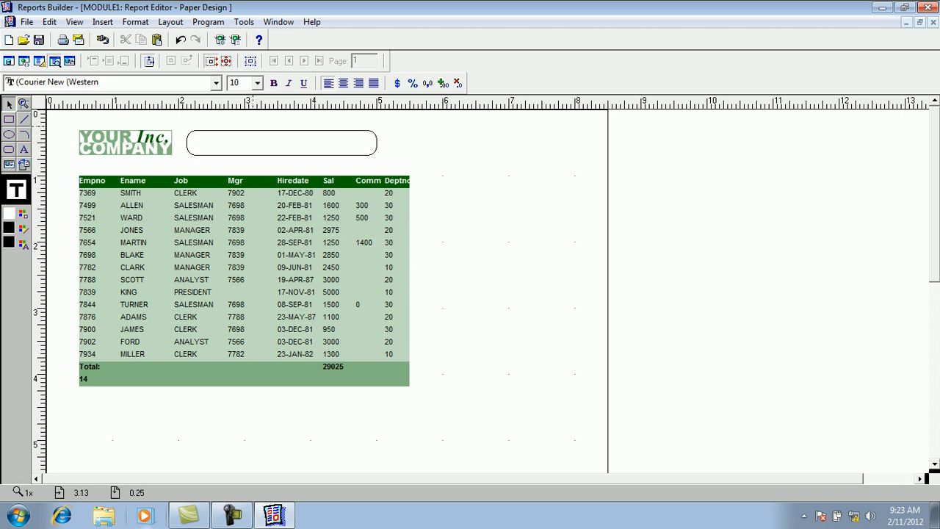
Check the properties of the rounded rectangle beside the company logo
left_click(253, 131)
key("F4")
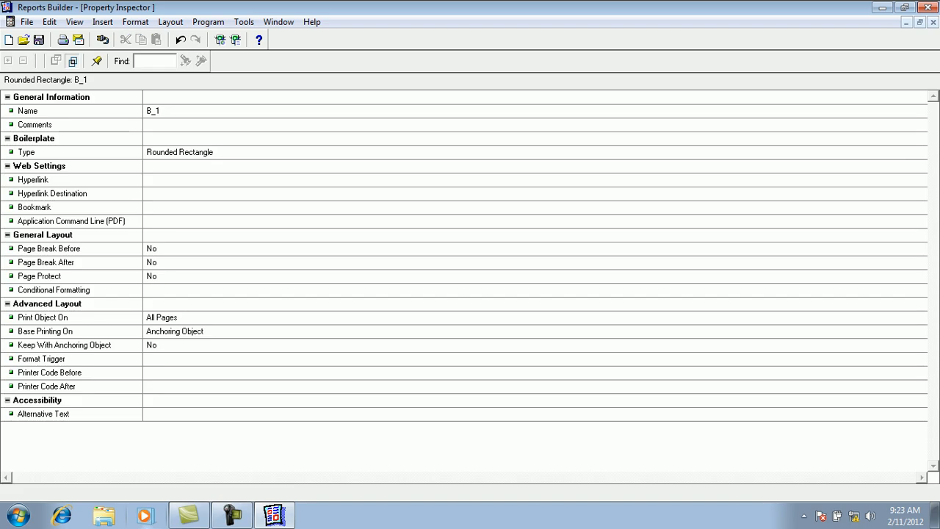
left_click(934, 22)
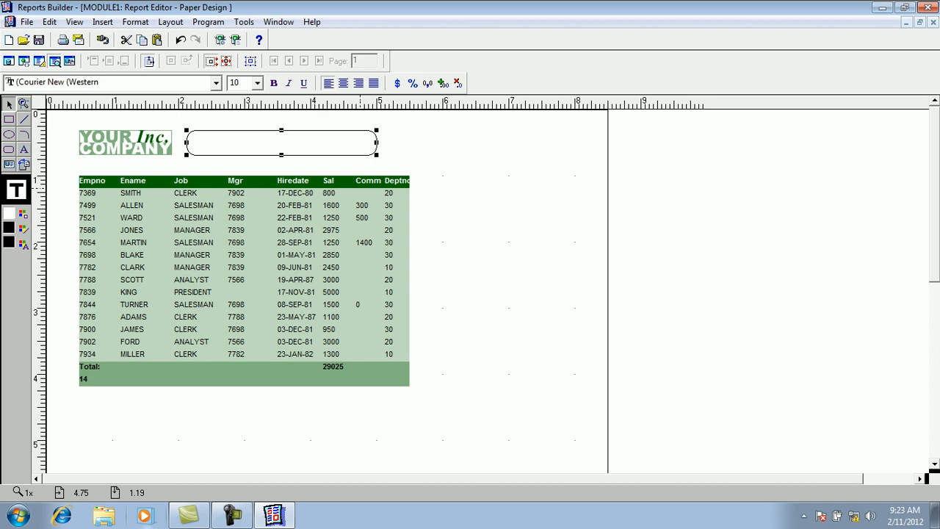
Replace the rounded rectangle with a new one about 3.3 inches wide and 0.4 inch high beside the logo
double_click(373, 130)
key("Delete")
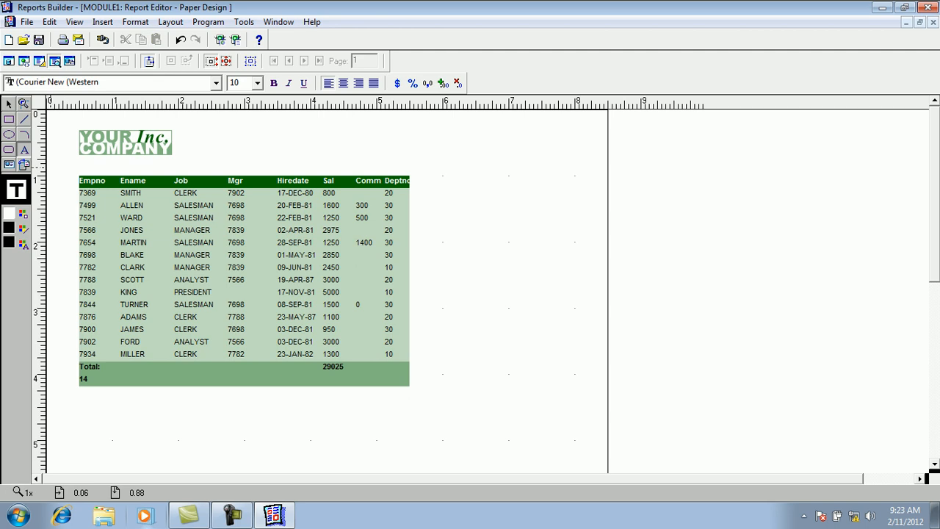
left_click(9, 150)
left_click_drag(203, 130, 424, 159)
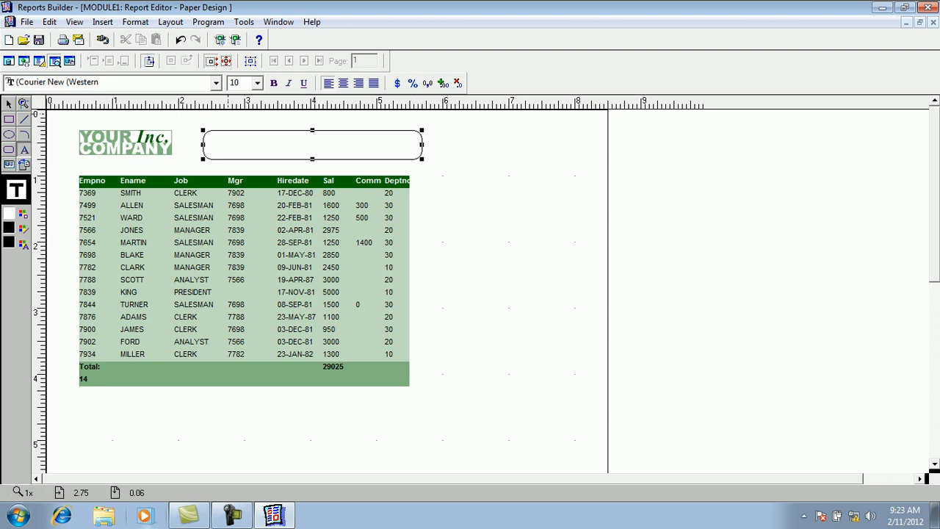
Add the title Employee Information inside the rounded rectangle, centre it roughly, and make it bold at 16 points
left_click(224, 145)
type("Employee Information")
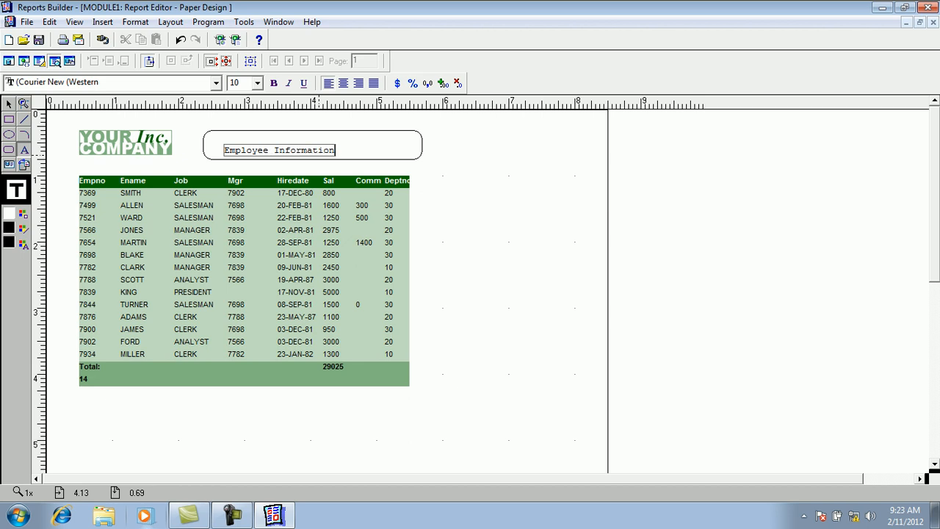
left_click(274, 114)
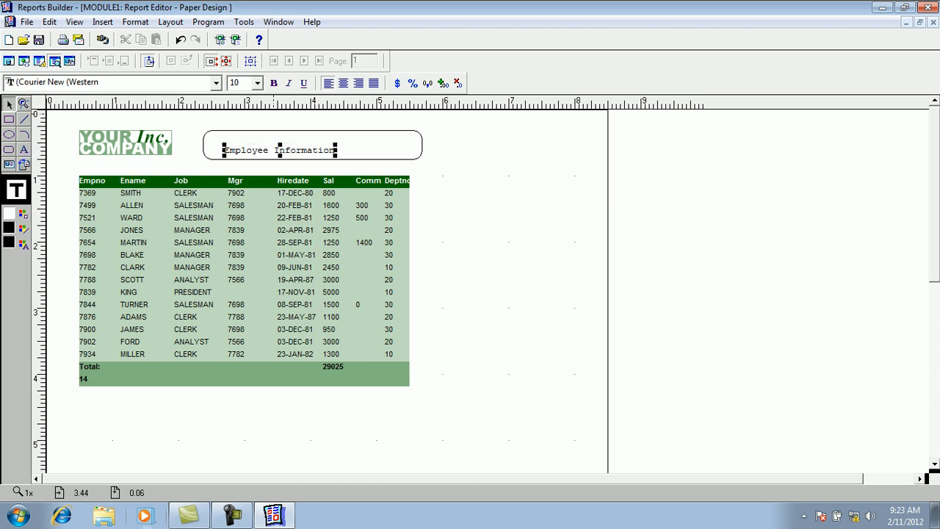
left_click_drag(281, 150, 311, 150)
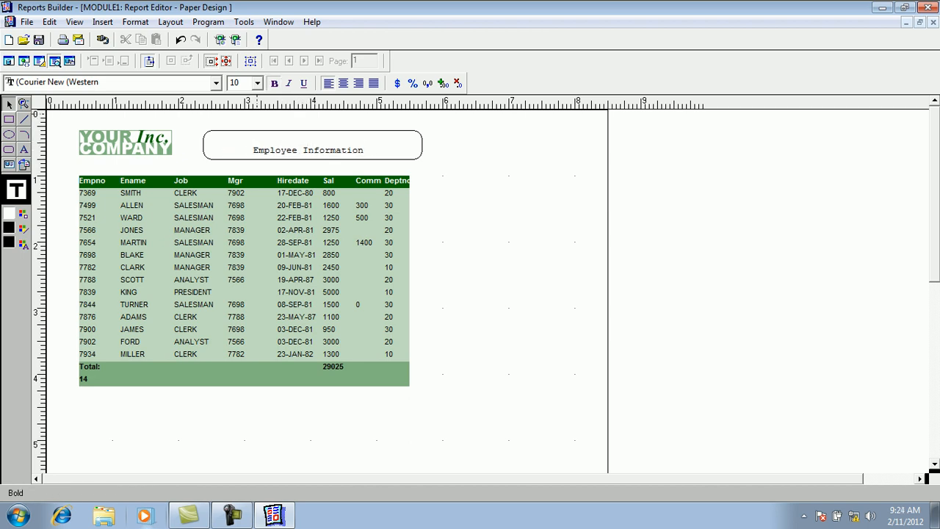
left_click(257, 82)
left_click(235, 139)
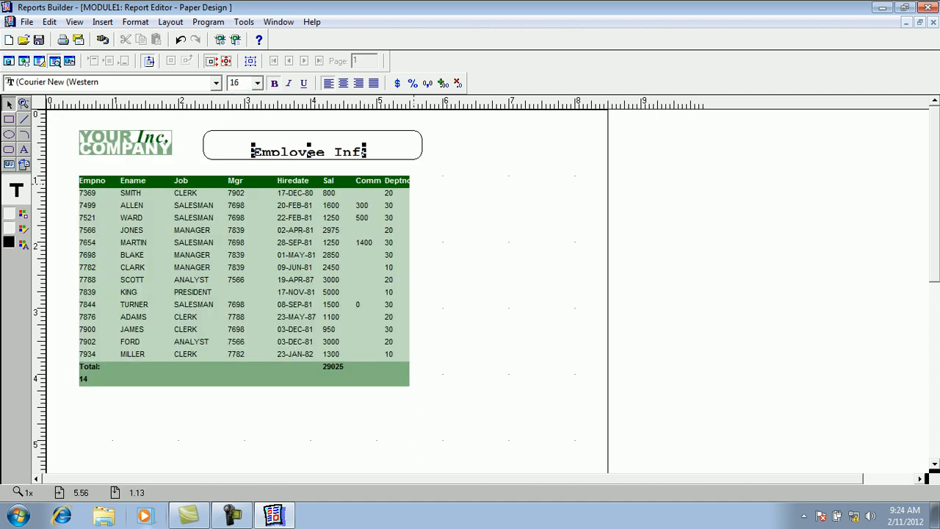
Move the whole employee table, including its Total row, down about 0.5 inch
left_click(419, 157)
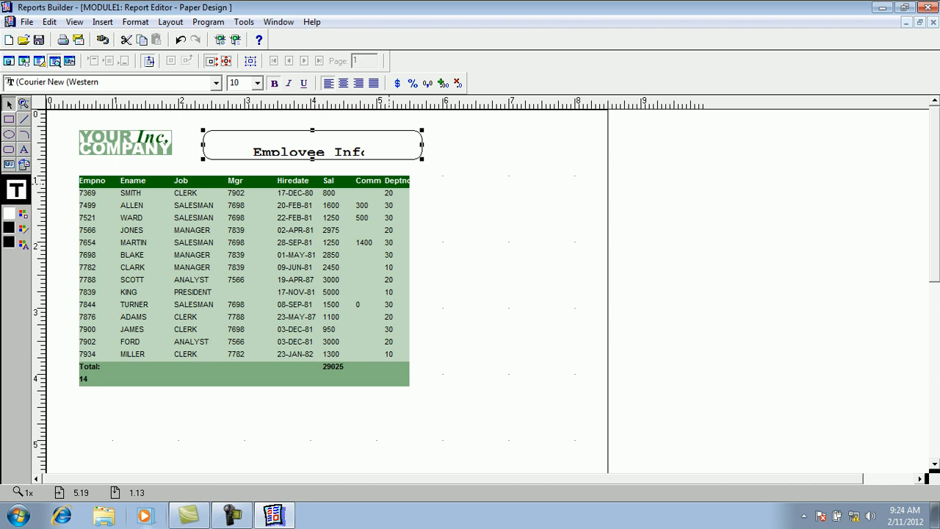
left_click_drag(64, 174, 434, 395)
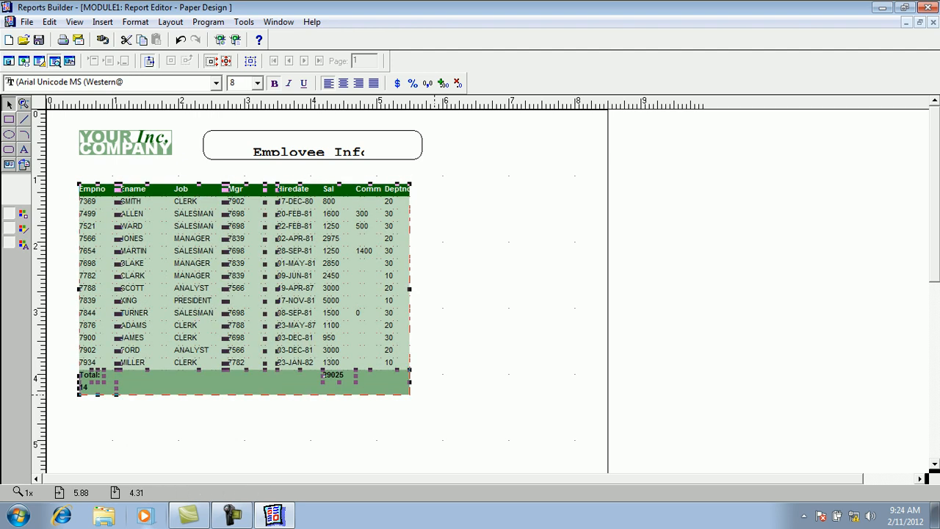
key("Down")
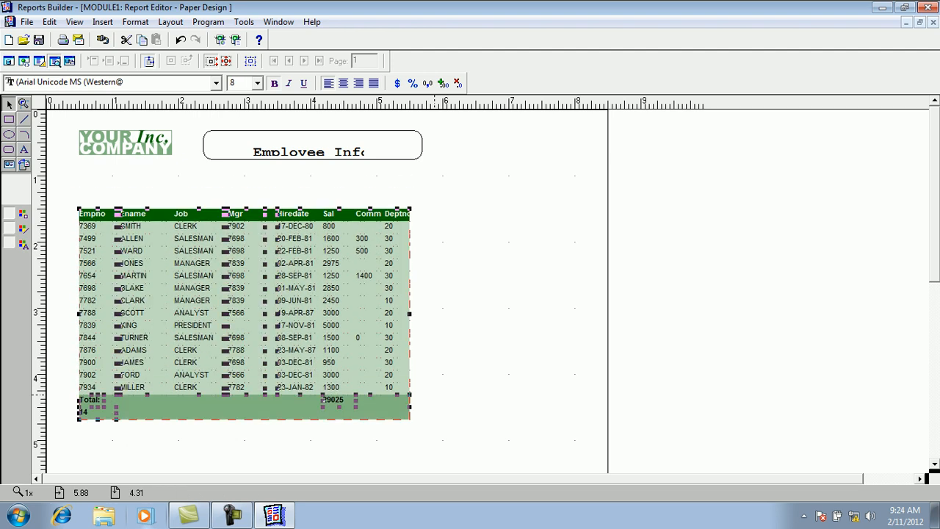
Increase the rounded rectangle's height to about 0.75 inch and enlarge the title's text box to fit the full title
left_click(373, 135)
left_click(386, 159)
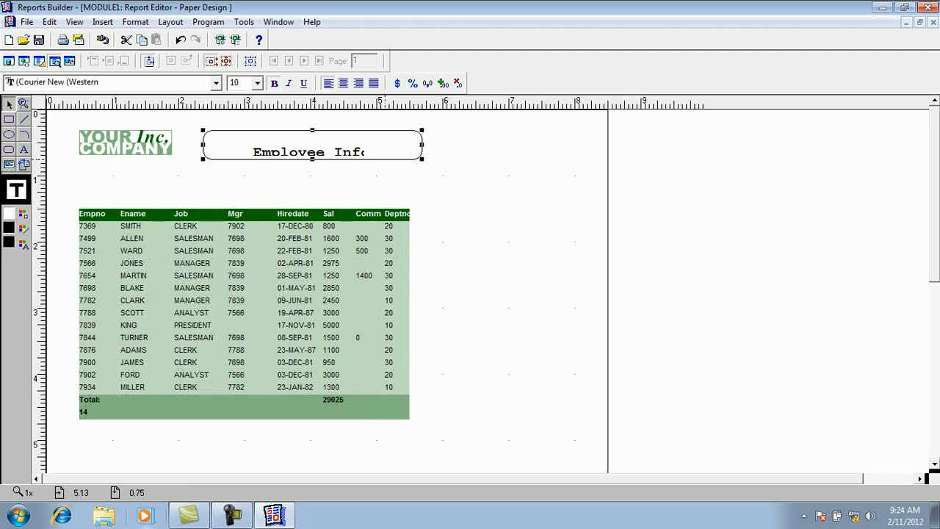
left_click_drag(313, 159, 410, 152)
left_click(309, 151)
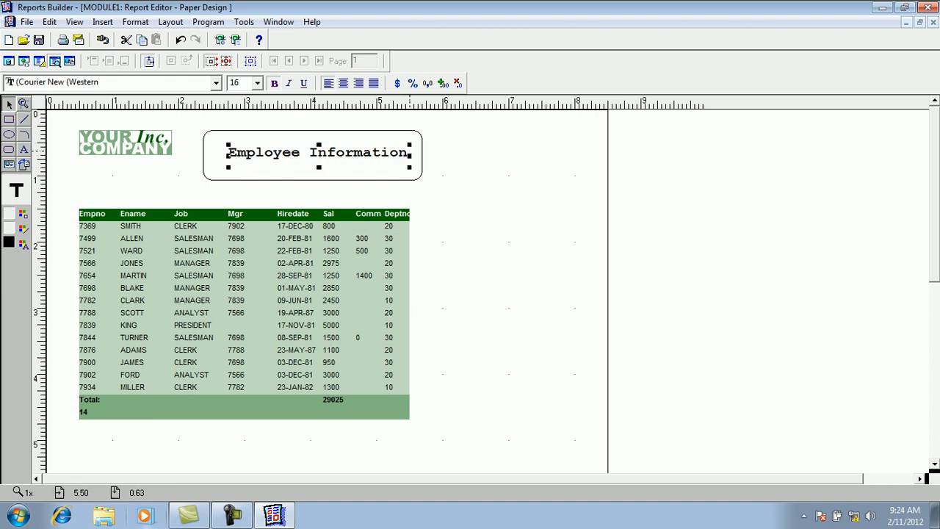
left_click(463, 200)
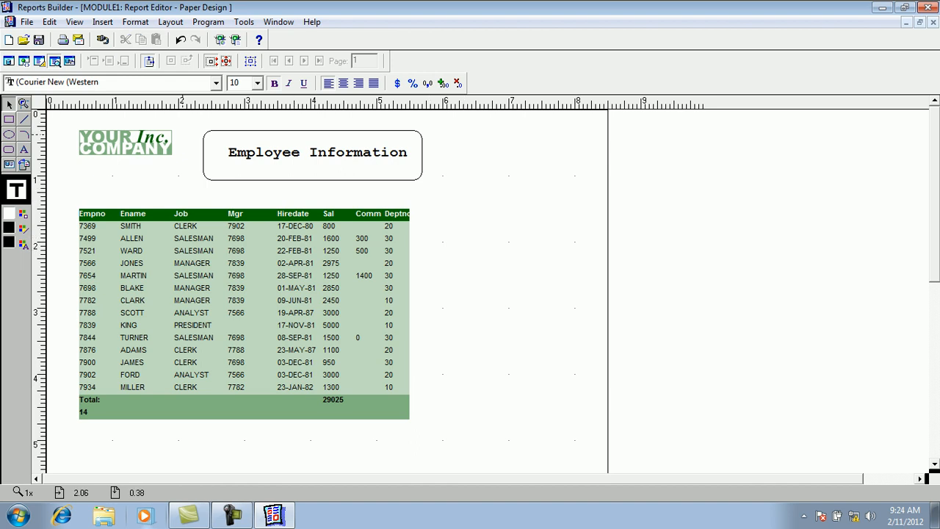
Shrink the rounded rectangle to about 3.2 by 0.6 inches and widen the Total row's frame to about the 5.5-inch mark
left_click_drag(192, 118, 199, 143)
left_click(392, 156)
left_click_drag(422, 180, 414, 172)
left_click(421, 197)
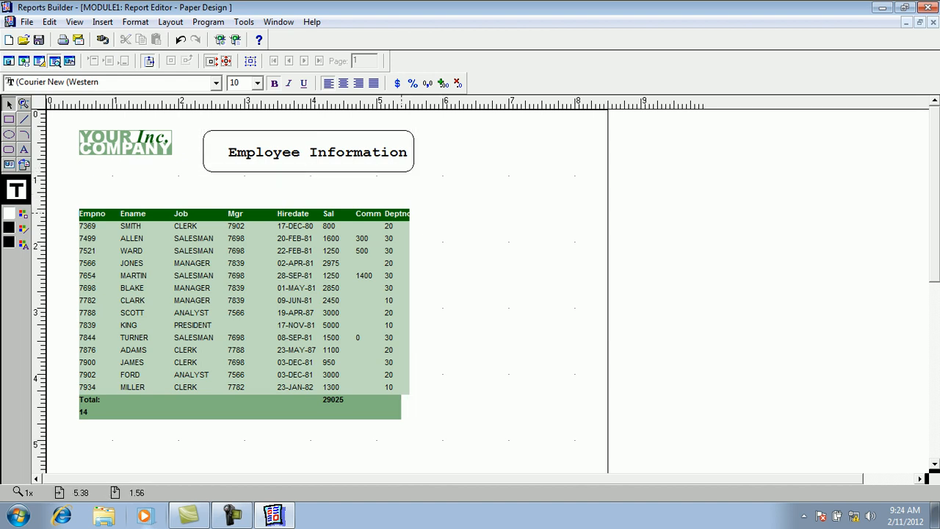
left_click(400, 415)
left_click_drag(402, 407, 410, 407)
Move the title and its rounded rectangle together left until the rectangle starts at about the 1.9-inch ruler mark
left_click_drag(189, 120, 472, 182)
left_click_drag(407, 152, 383, 152)
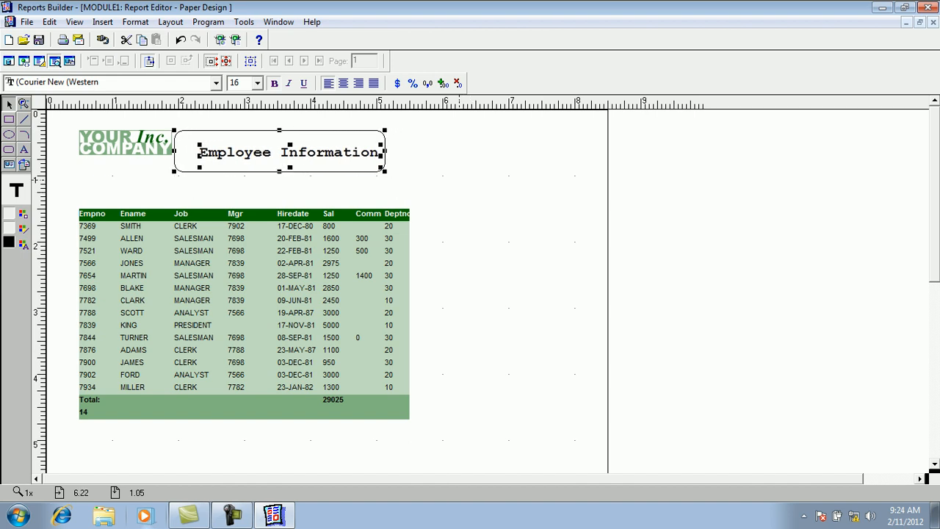
left_click(16, 190)
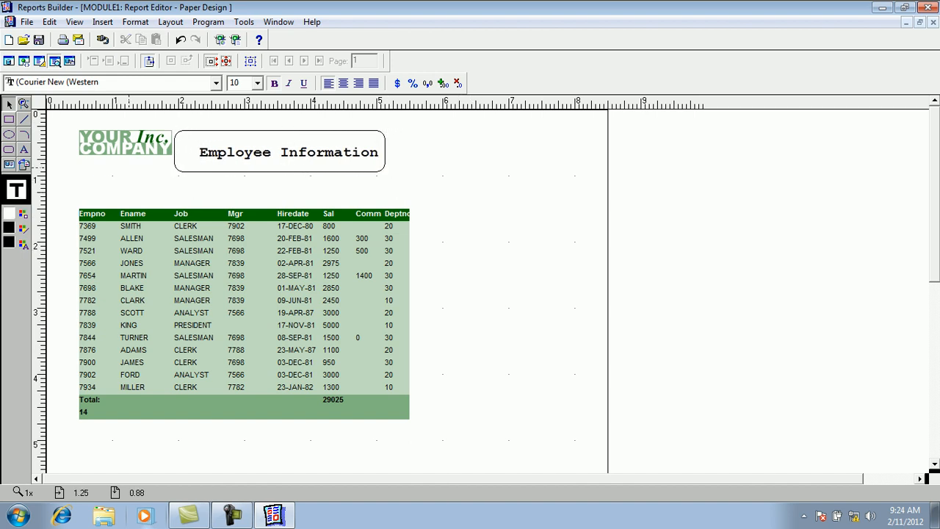
Delete the company logo beside the report title
left_click(125, 143)
key("Delete")
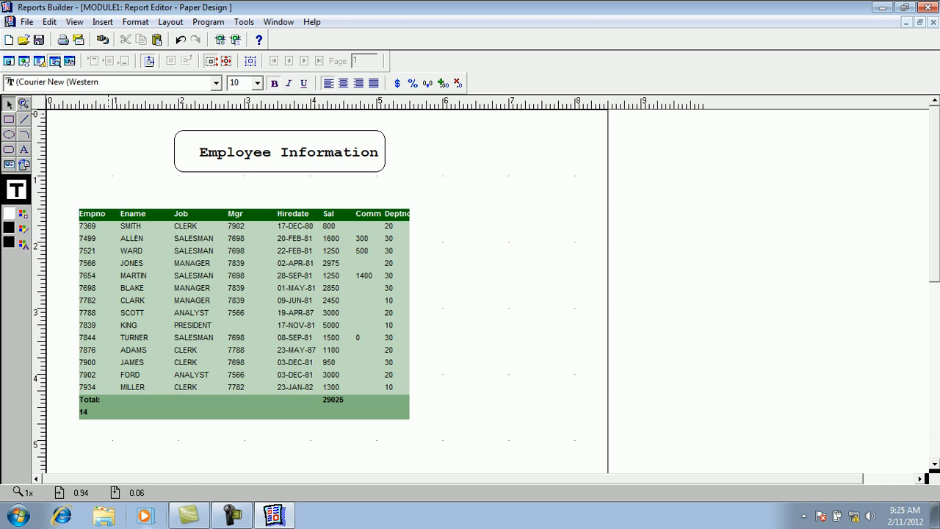
Import the image D:\PICS\7499.gif and place it before the title above the table, about 0.8 inch square
left_click(103, 22)
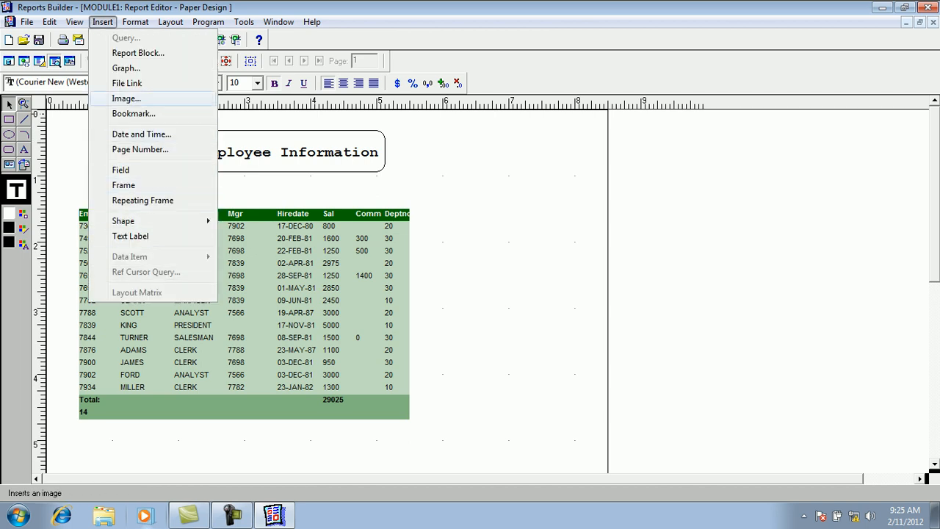
left_click(127, 98)
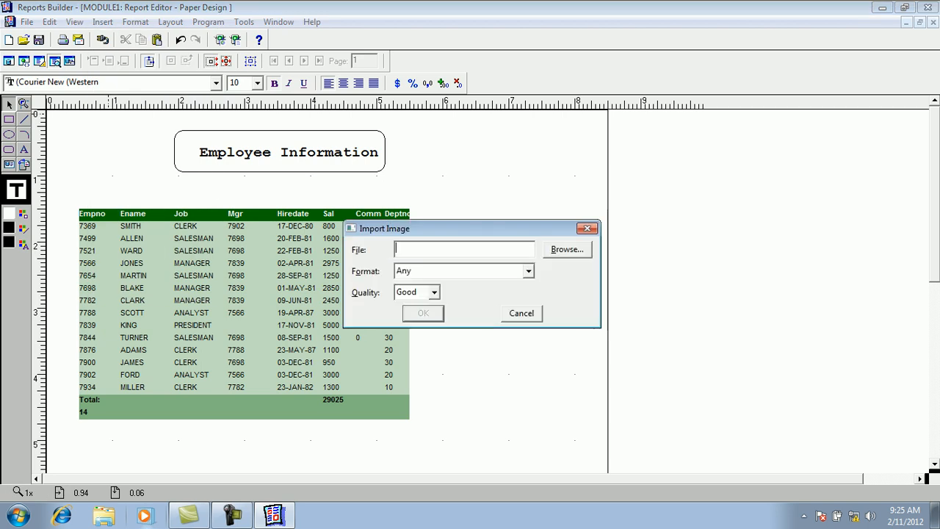
left_click(528, 271)
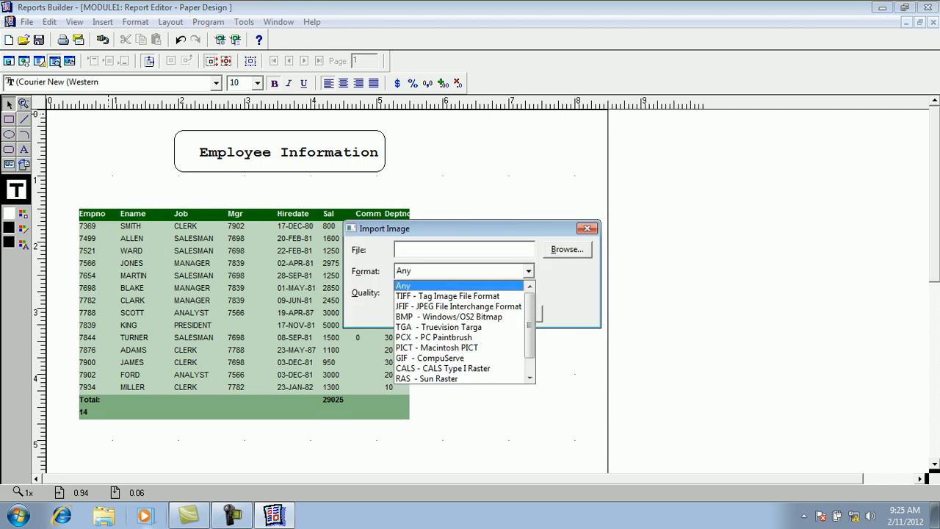
left_click(529, 271)
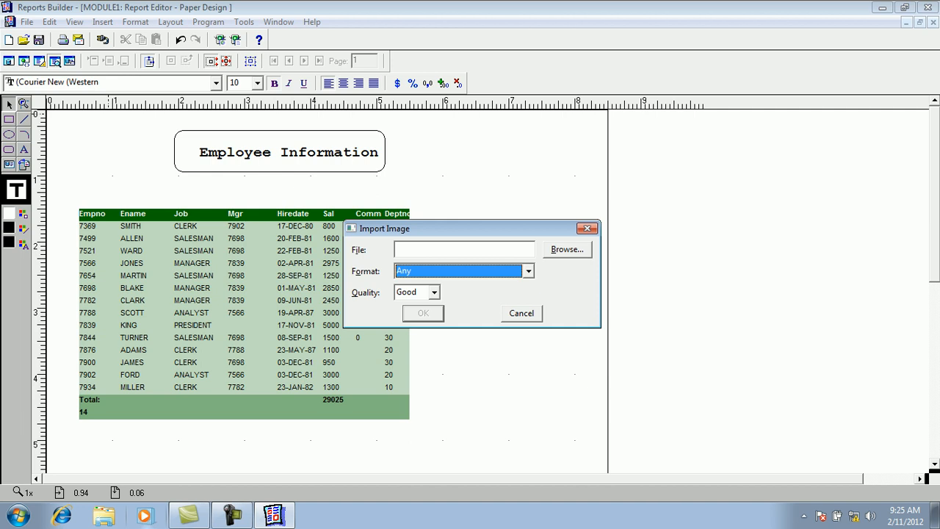
left_click(567, 250)
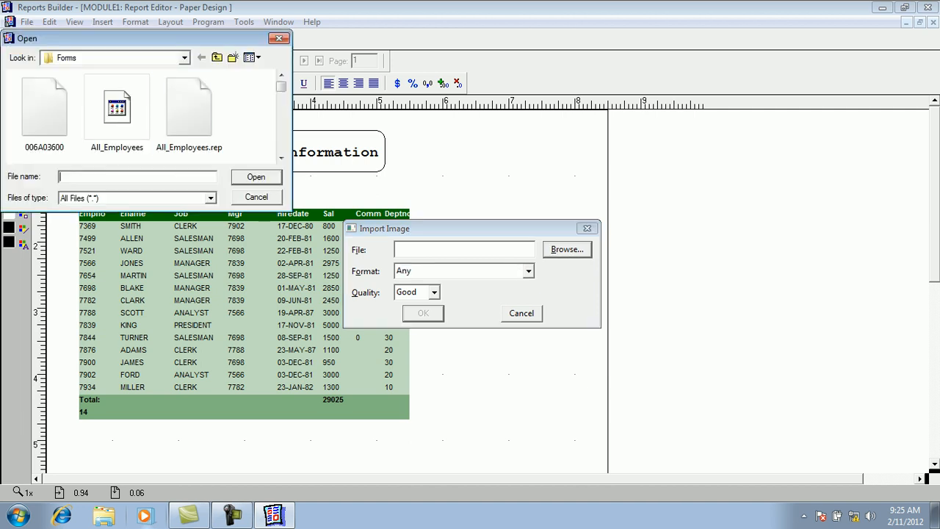
left_click(184, 58)
left_click(94, 138)
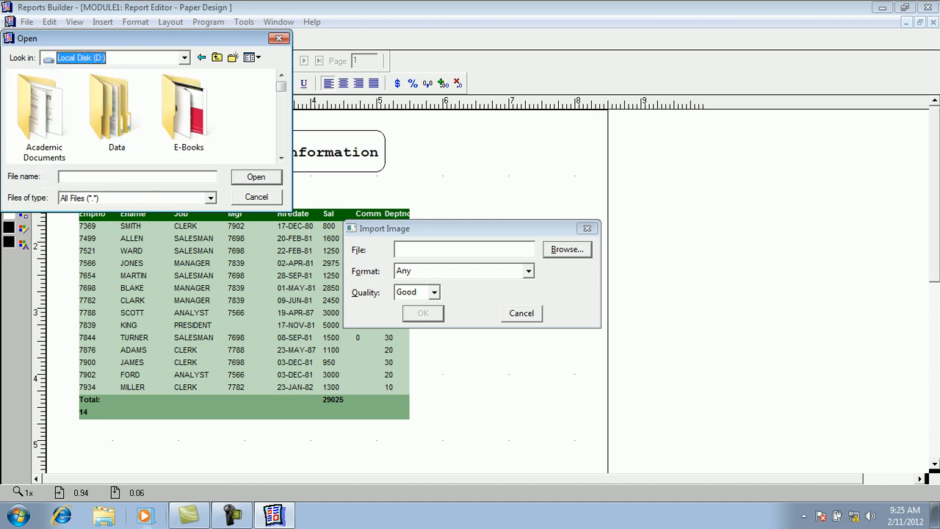
left_click(113, 121)
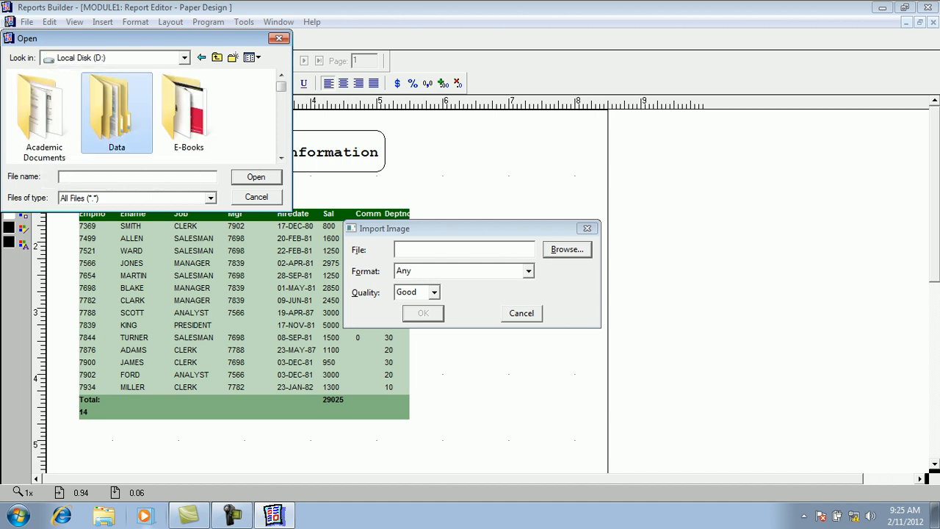
key("p")
double_click(189, 118)
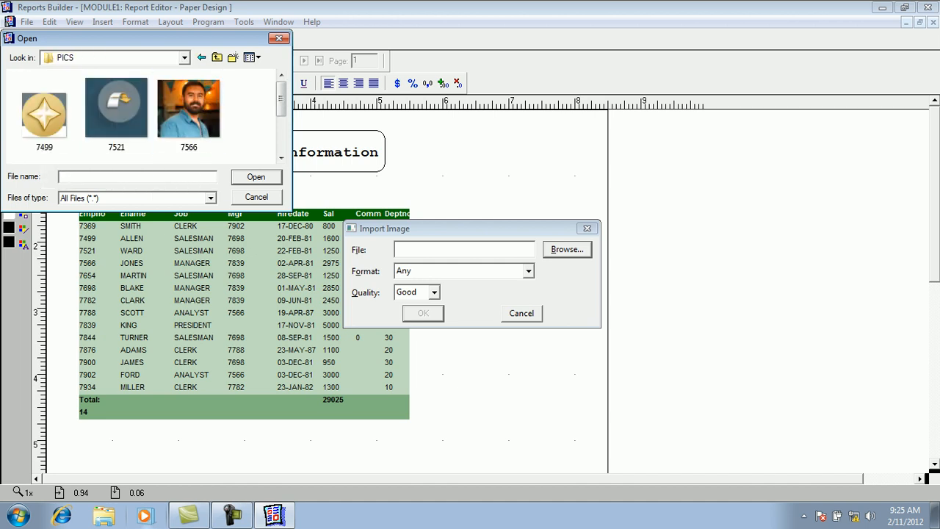
left_click(45, 116)
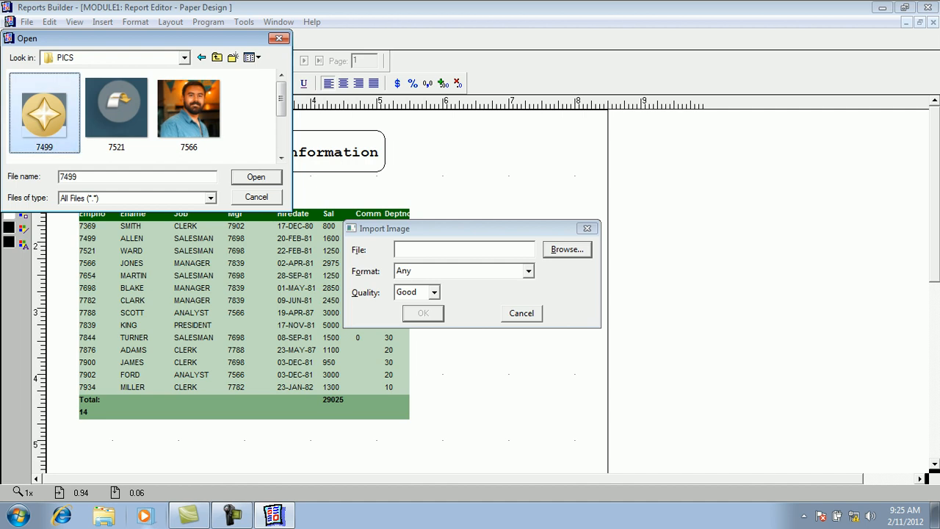
key("Return")
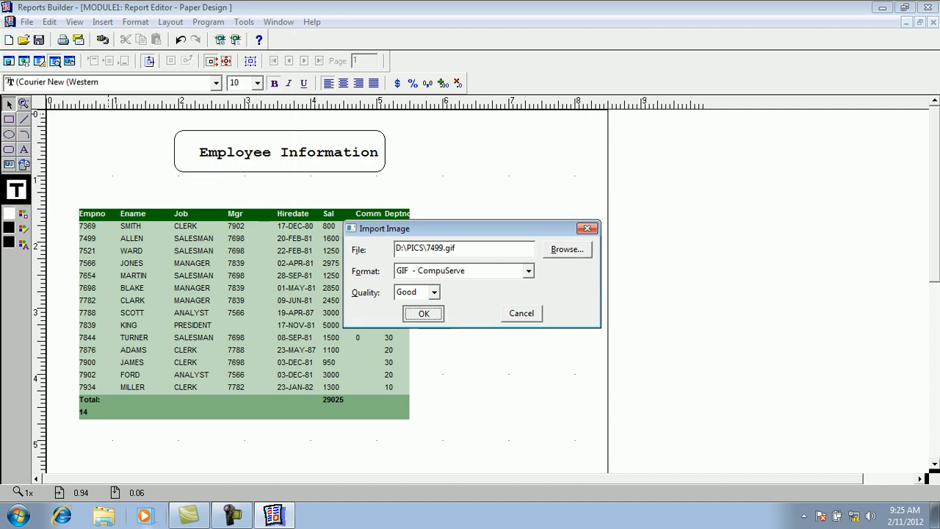
left_click(424, 313)
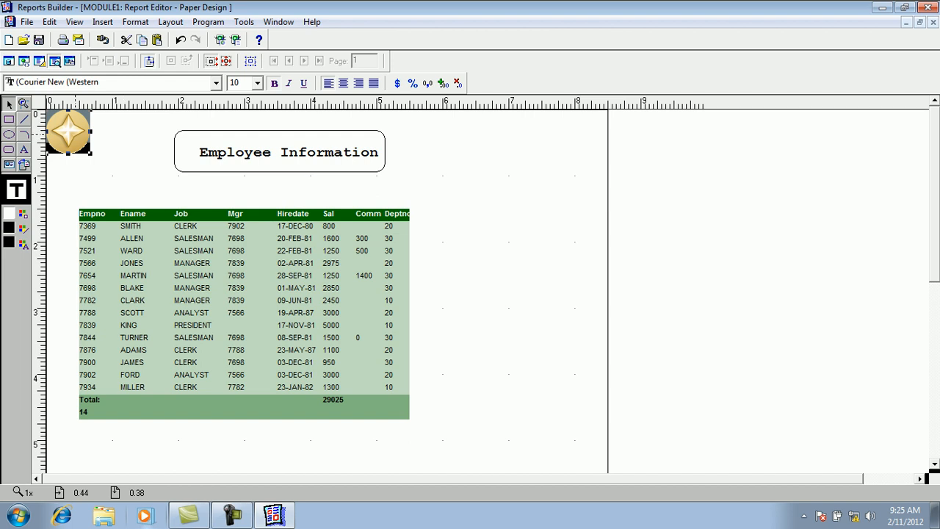
left_click_drag(78, 139, 146, 162)
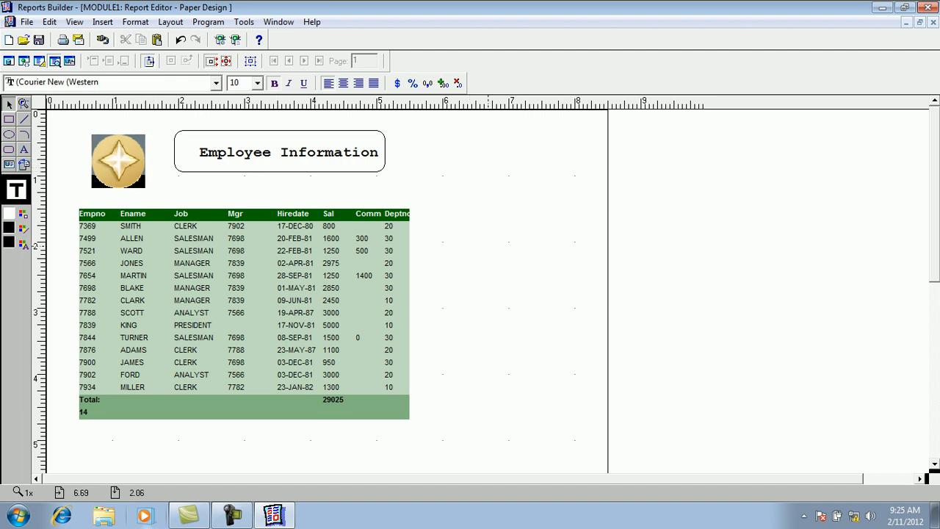
Move the Hiredate column left so it starts at about the 3.3-inch ruler mark
left_click(394, 214)
left_click(373, 214)
left_click(364, 235)
left_click(331, 249)
left_click(297, 258)
left_click(262, 267)
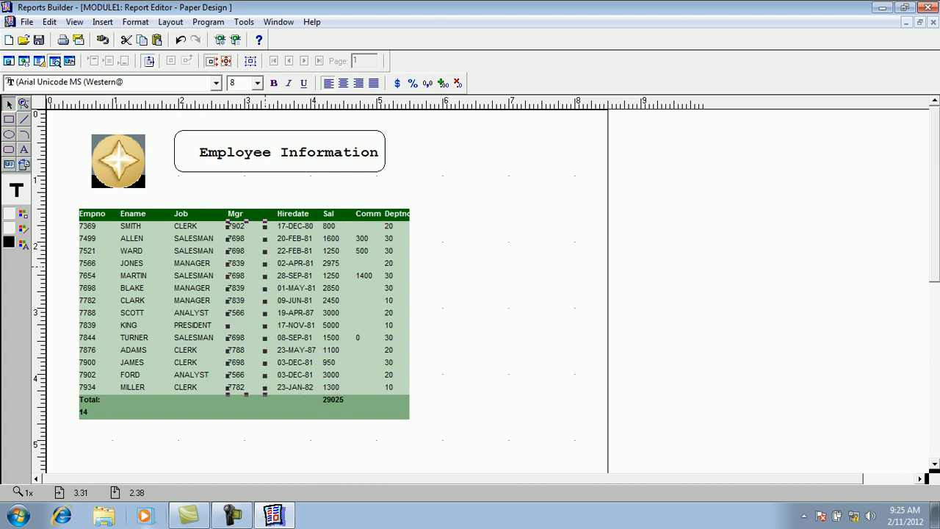
left_click(314, 306)
key("Left")
key("Left")
key("Left")
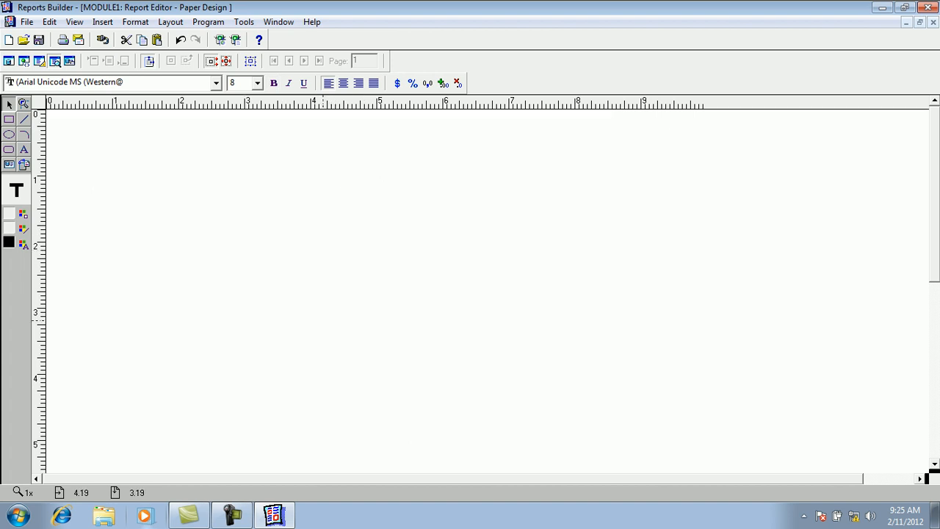
Move the Sal and Comm columns left so they start at about the 4-inch and 4.5-inch ruler marks
left_click(344, 279)
key("Left")
key("Left")
key("Left")
left_click(360, 270)
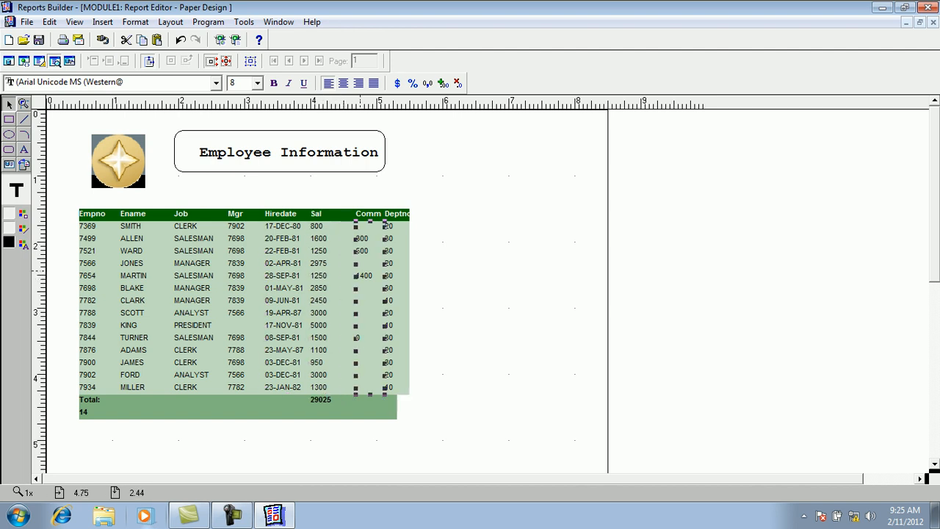
key("Left")
key("Left")
key("Left")
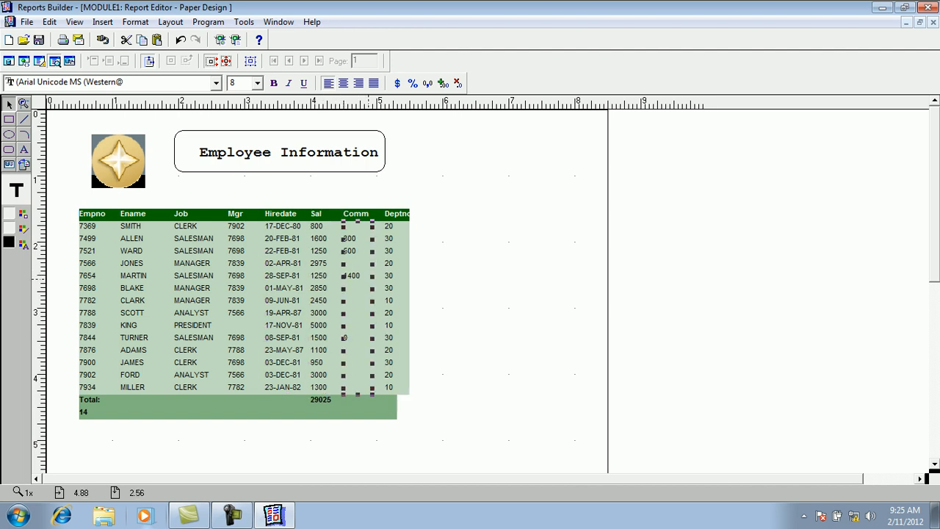
Move the Deptno column left so it starts at about the 5-inch ruler mark
left_click(389, 279)
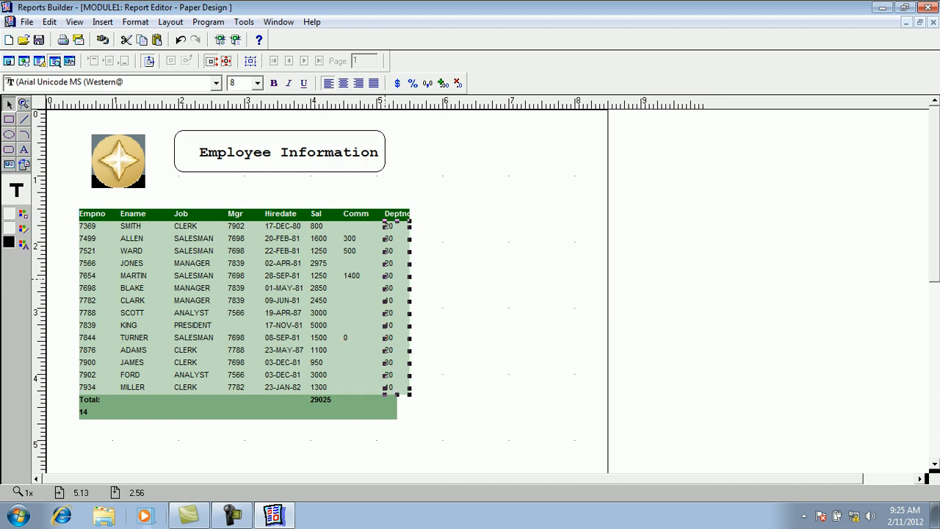
key("Left")
key("Left")
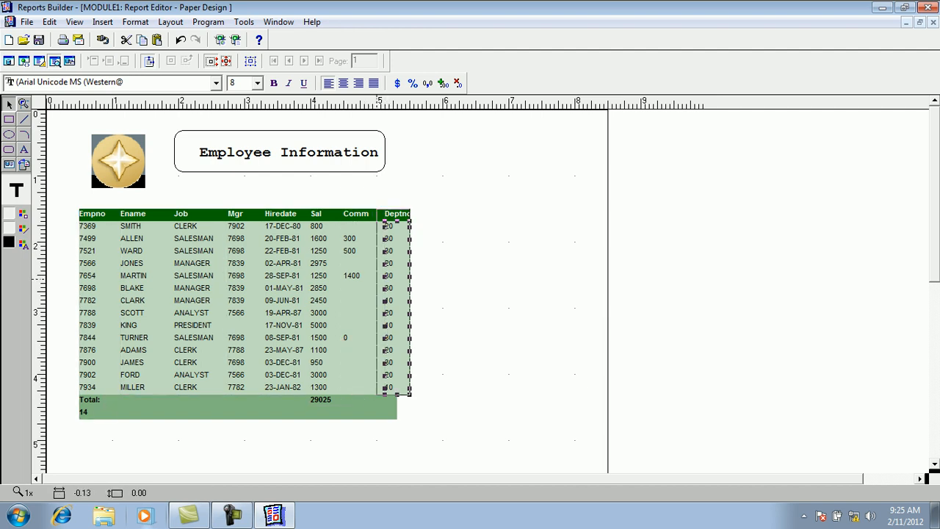
left_click(459, 257)
Widen the Total row's frame to about the 5.5-inch ruler mark, in line with the table's edge
left_click(386, 408)
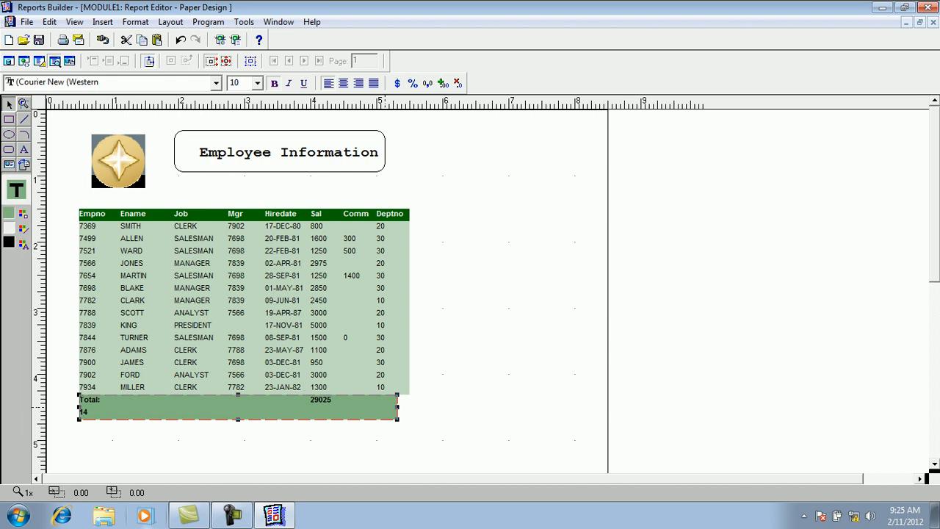
left_click_drag(397, 407, 410, 407)
left_click(439, 378)
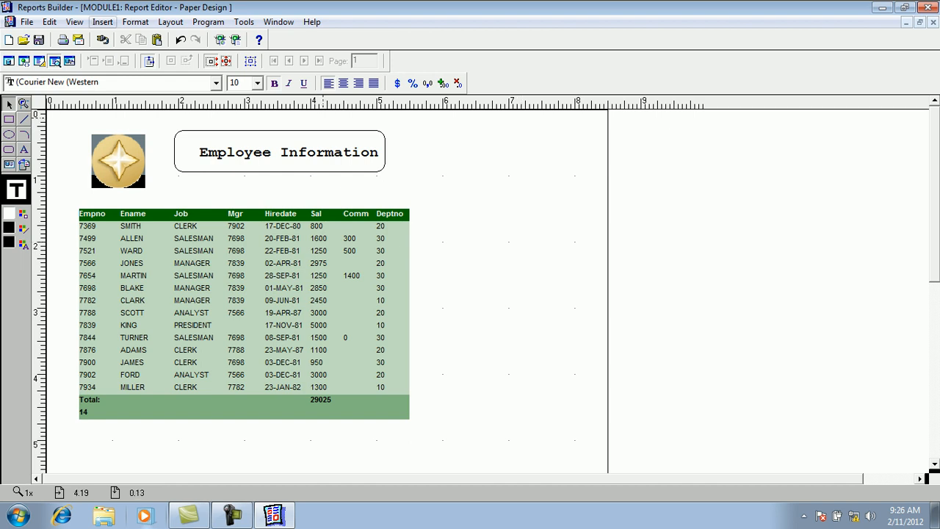
Start inserting a page number and choose the Page Number and Total Pages format
left_click(102, 21)
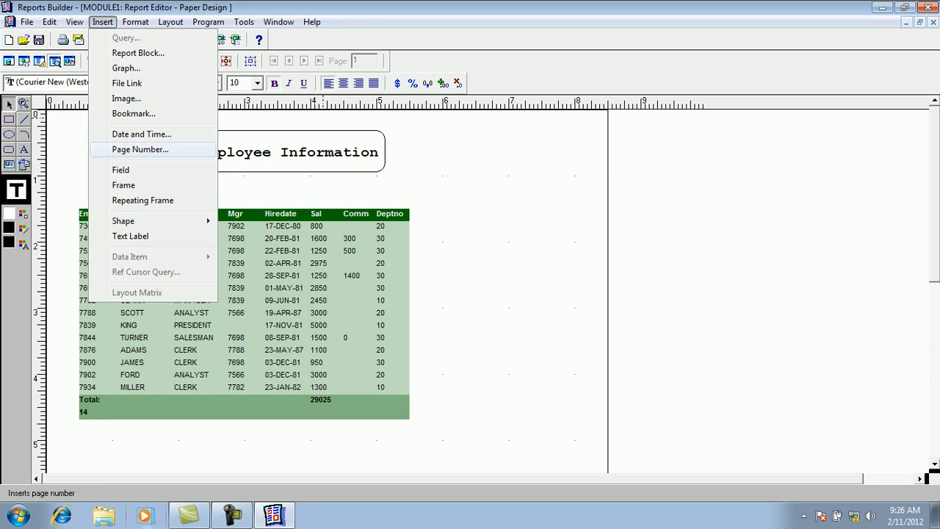
left_click(140, 149)
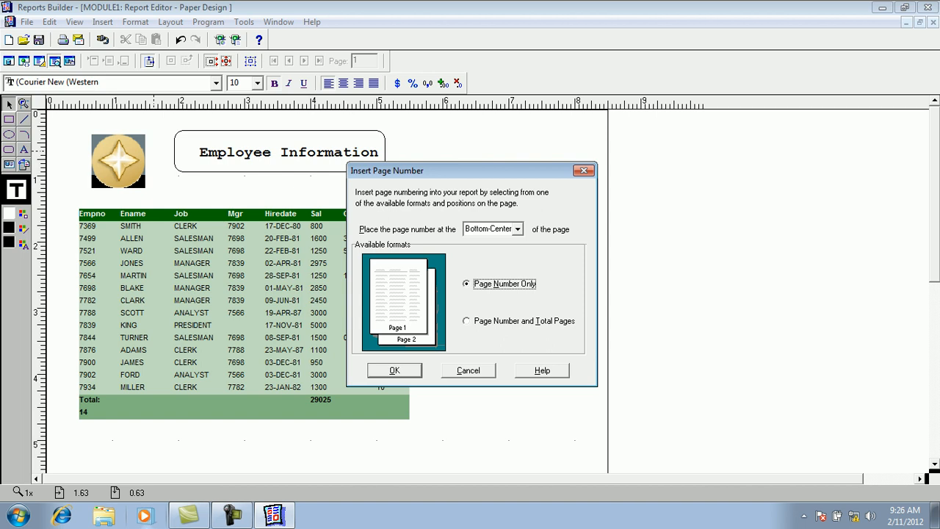
left_click(468, 321)
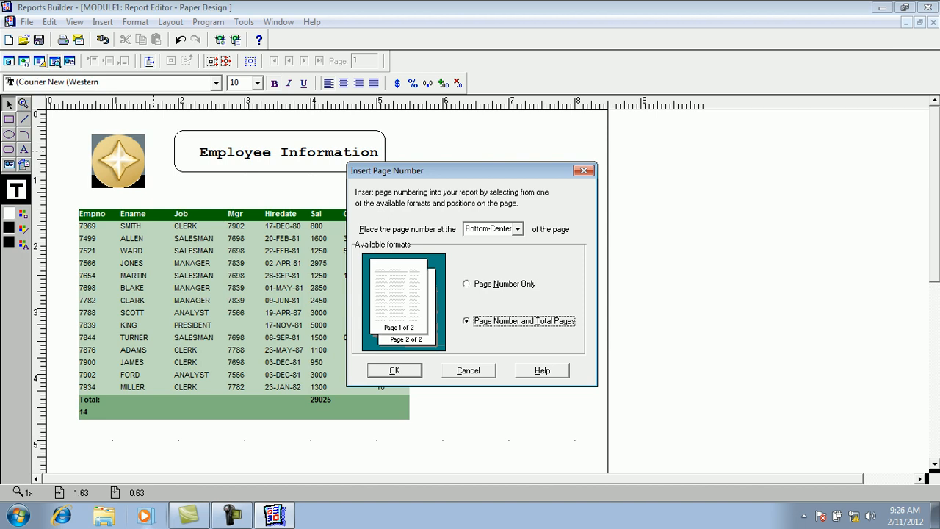
Try the page number placements Top-Left, Top-Center, Top-Right and Bottom-Right
left_click(518, 230)
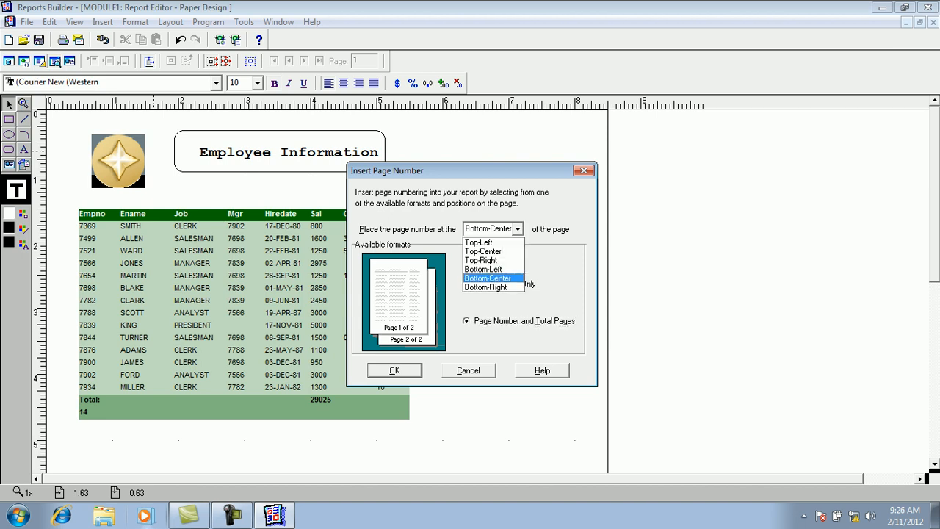
left_click(481, 241)
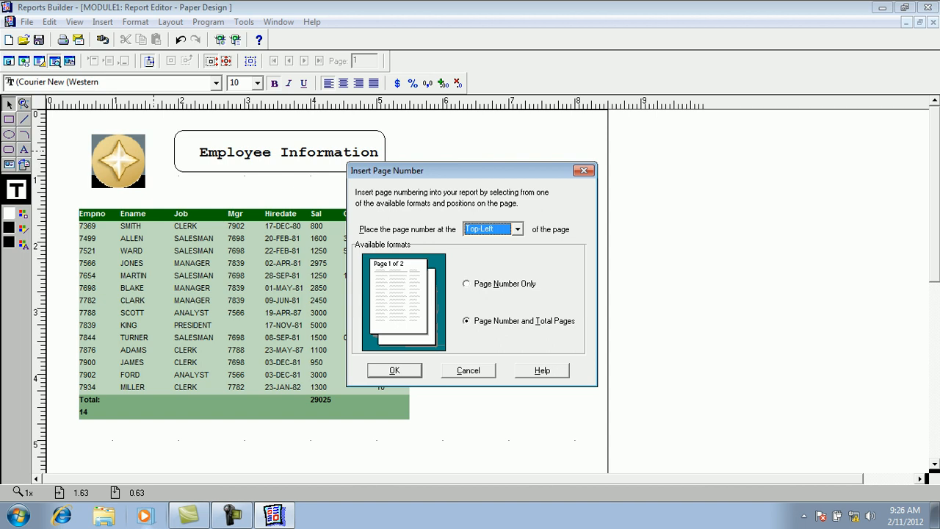
left_click(518, 229)
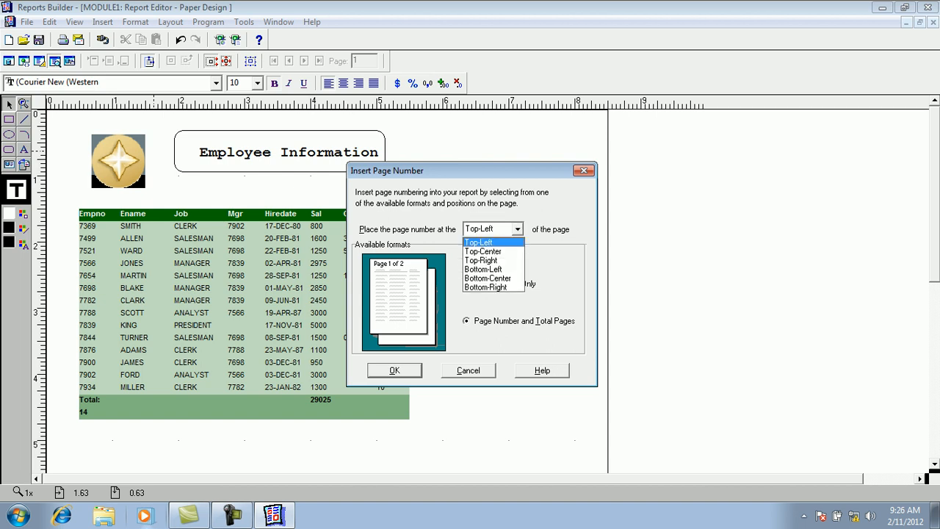
left_click(482, 251)
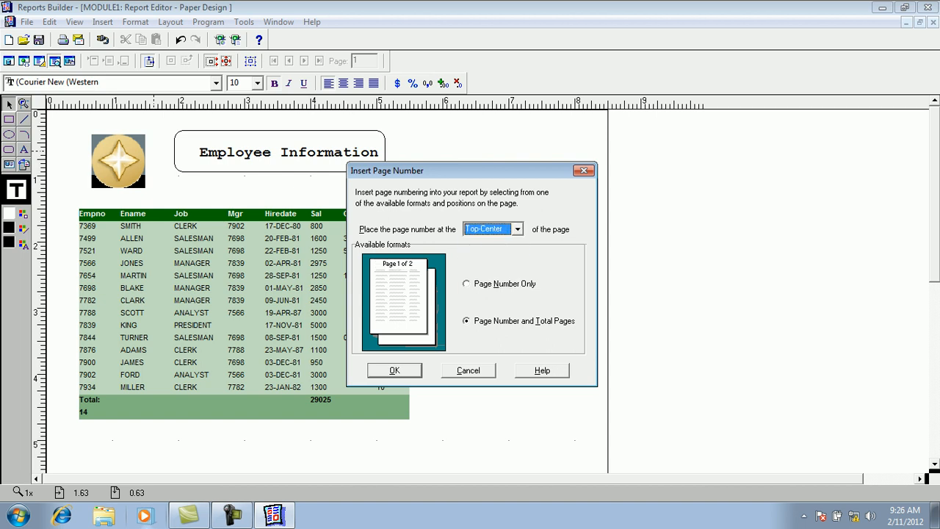
left_click(518, 230)
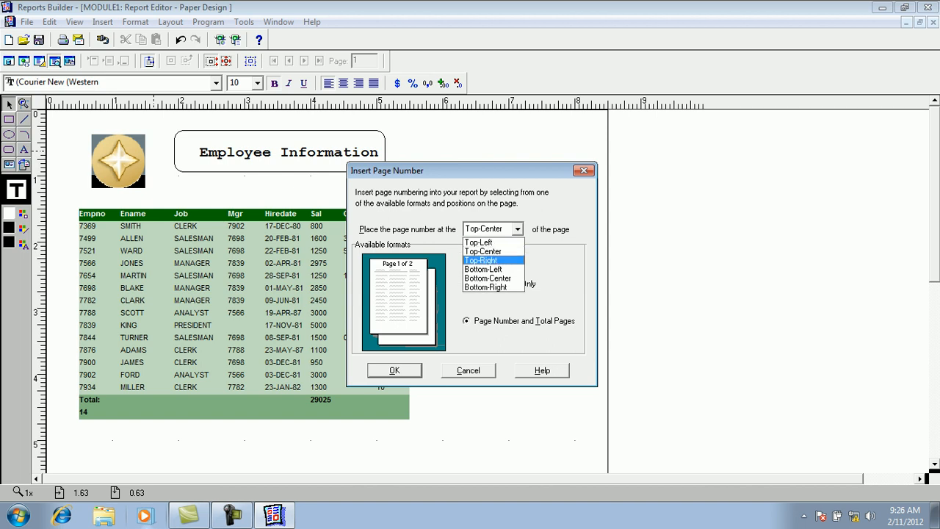
left_click(481, 261)
left_click(518, 229)
left_click(486, 287)
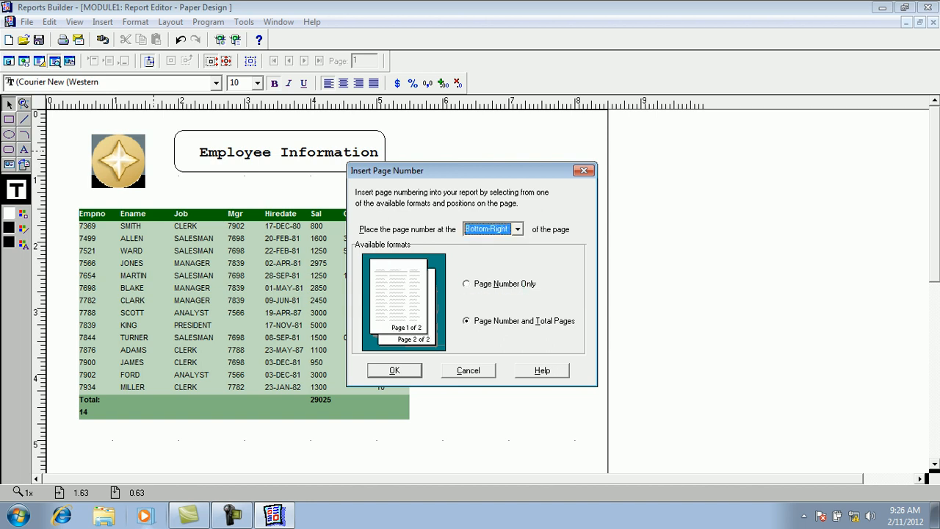
left_click(518, 229)
left_click(486, 287)
Set the page number's placement to Bottom-Center and insert it into the report
left_click(518, 229)
left_click(486, 278)
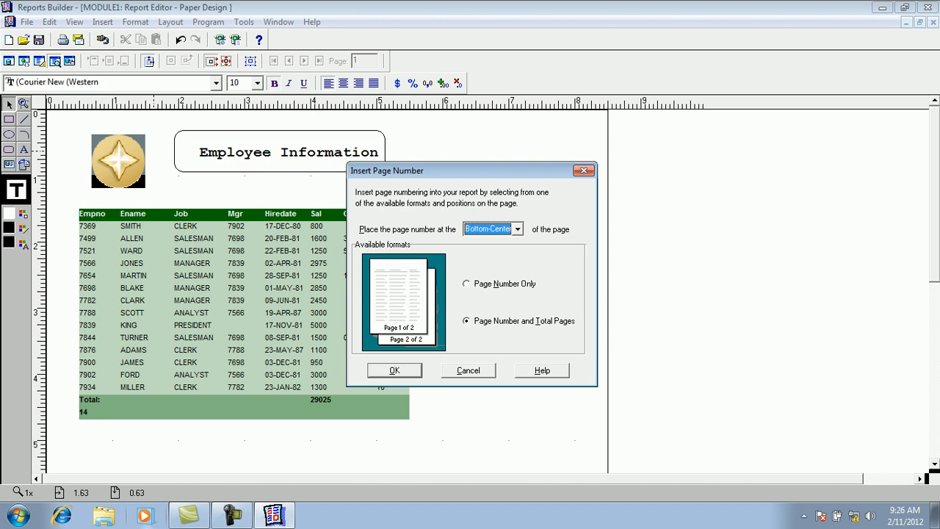
left_click(395, 370)
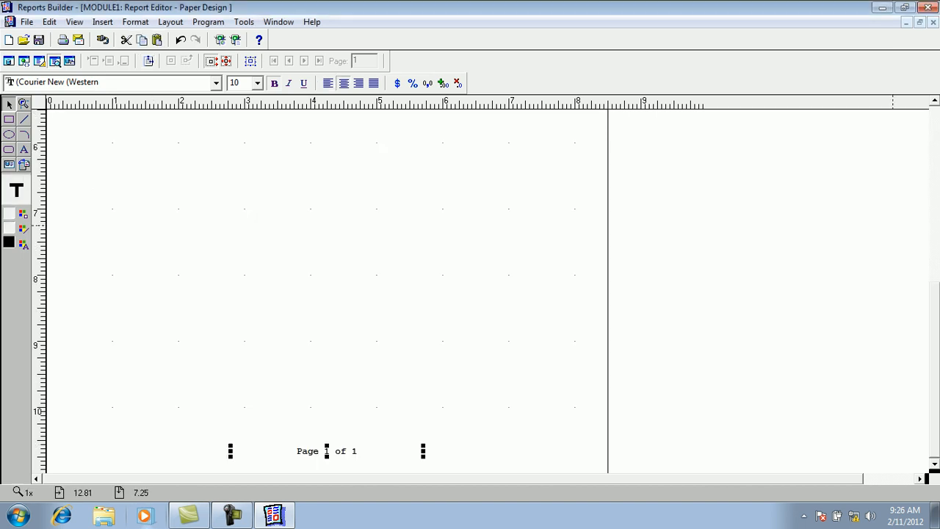
Examine the page number at the foot of the page and how it sits relative to the rest of the report
scroll(470, 293, "up", 10)
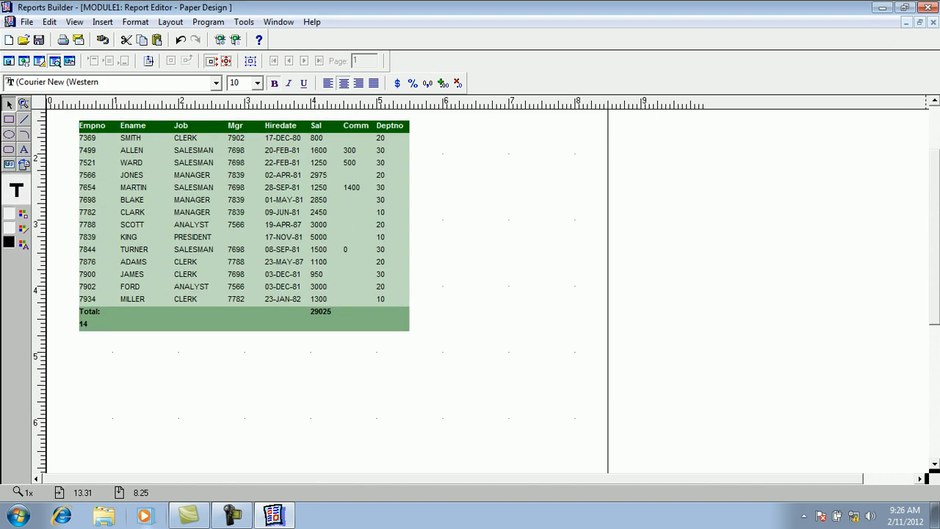
scroll(327, 451, "down", 10)
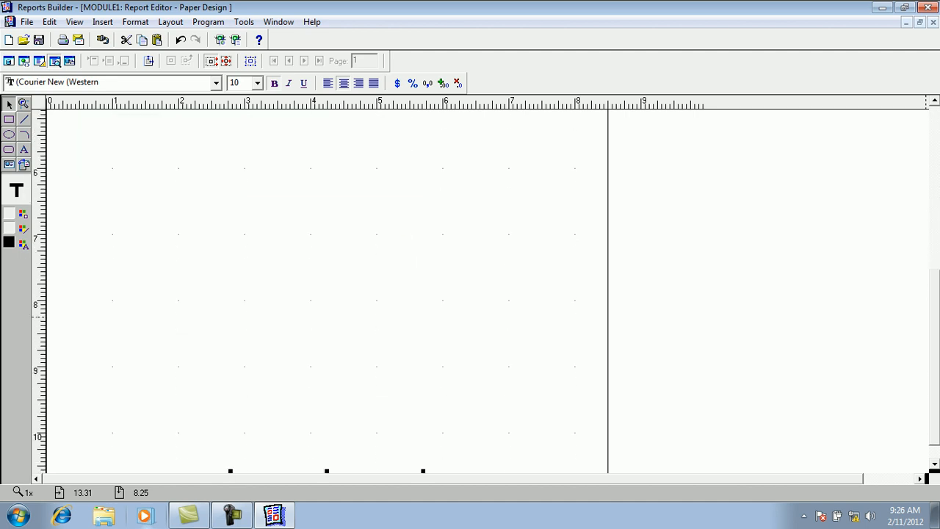
left_click(327, 451)
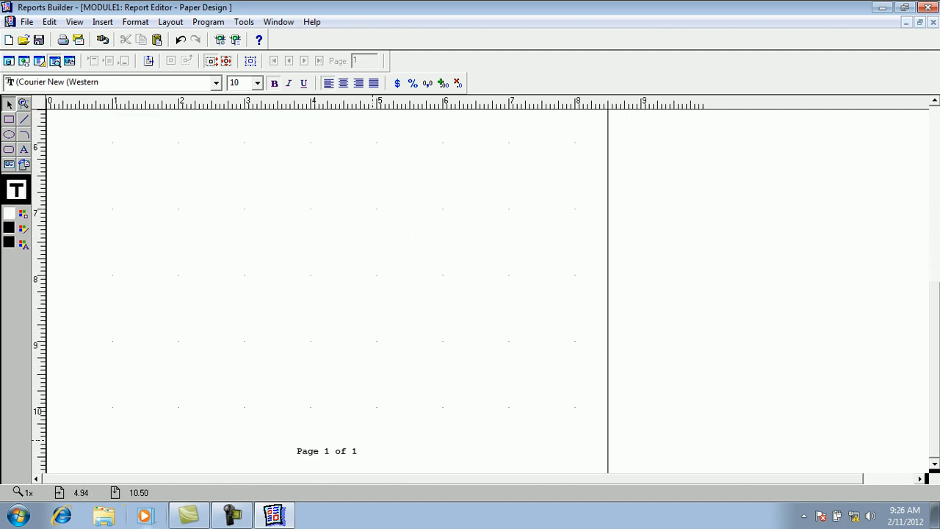
left_click(323, 449)
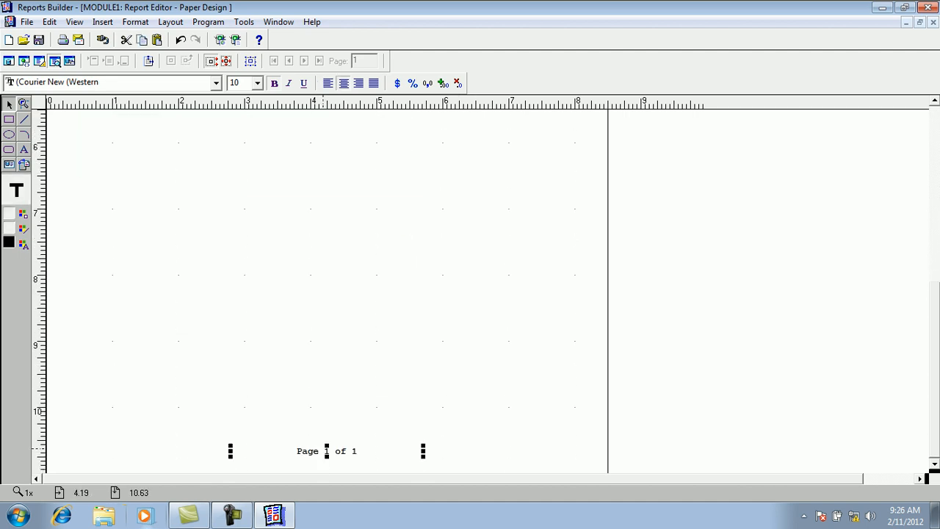
left_click_drag(934, 328, 935, 155)
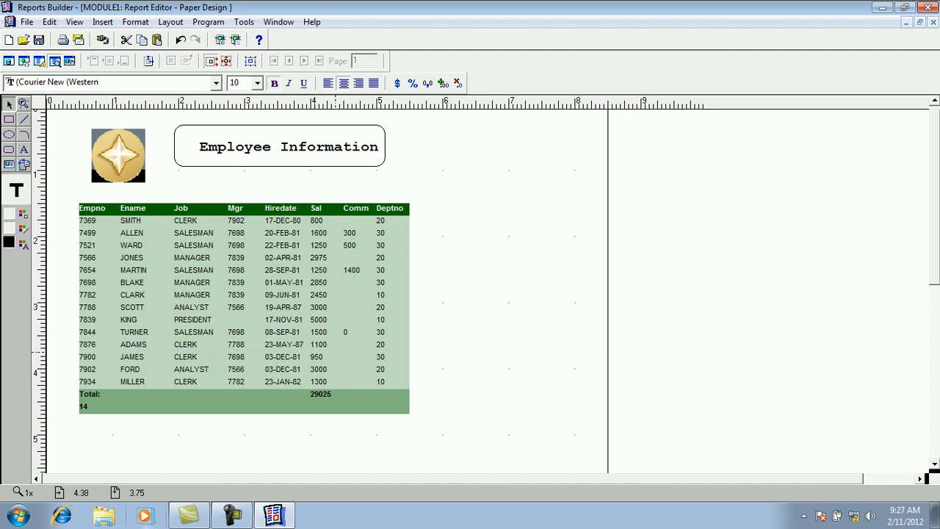
left_click_drag(935, 249, 934, 454)
left_click(407, 395)
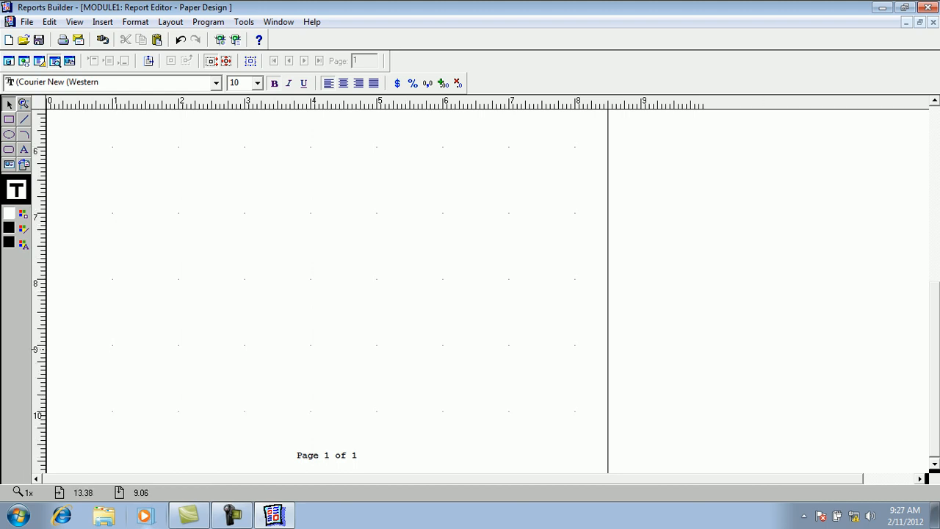
left_click_drag(934, 344, 934, 169)
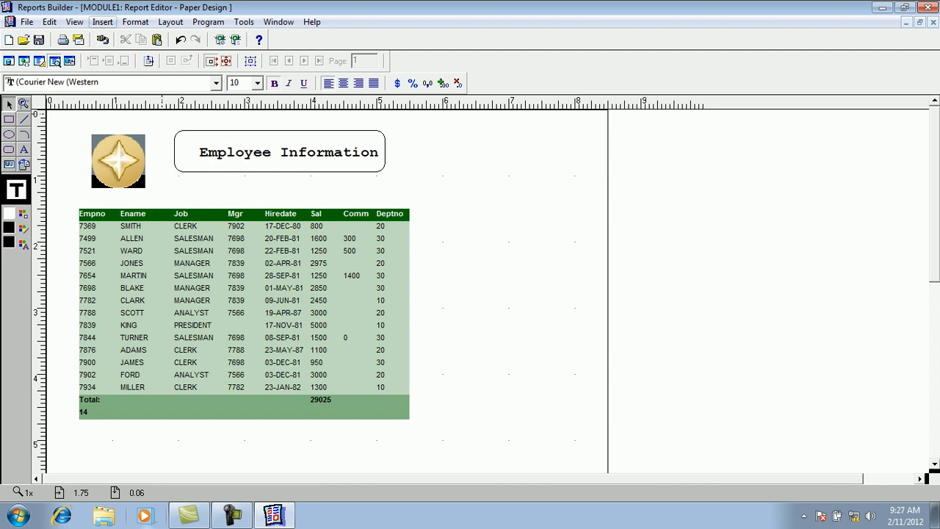
Start inserting a date and time and try the 09:27:22, 09:27 AM and 11/02/12 formats
left_click(102, 22)
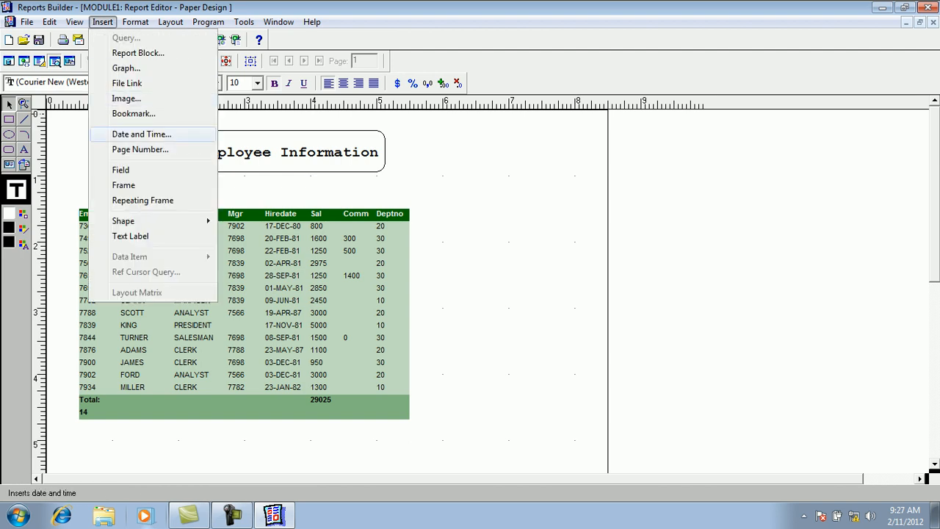
left_click(133, 134)
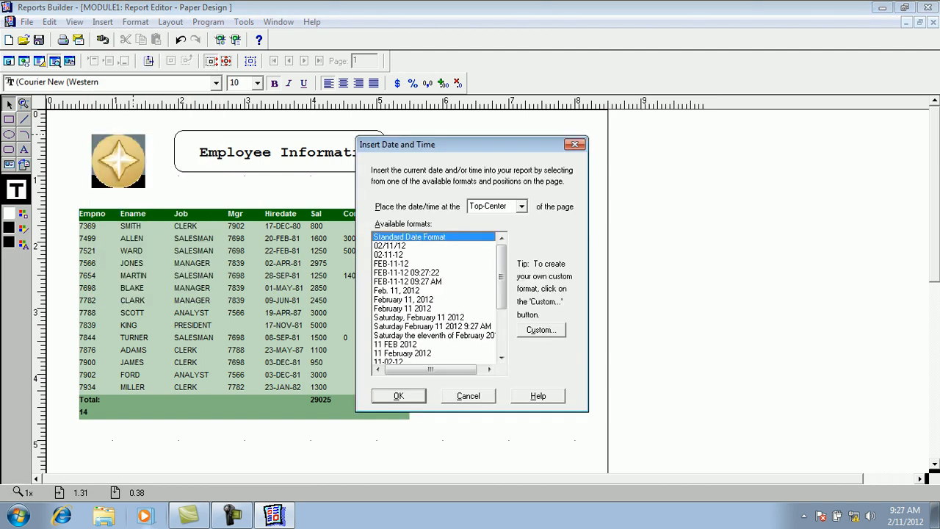
left_click_drag(501, 277, 502, 320)
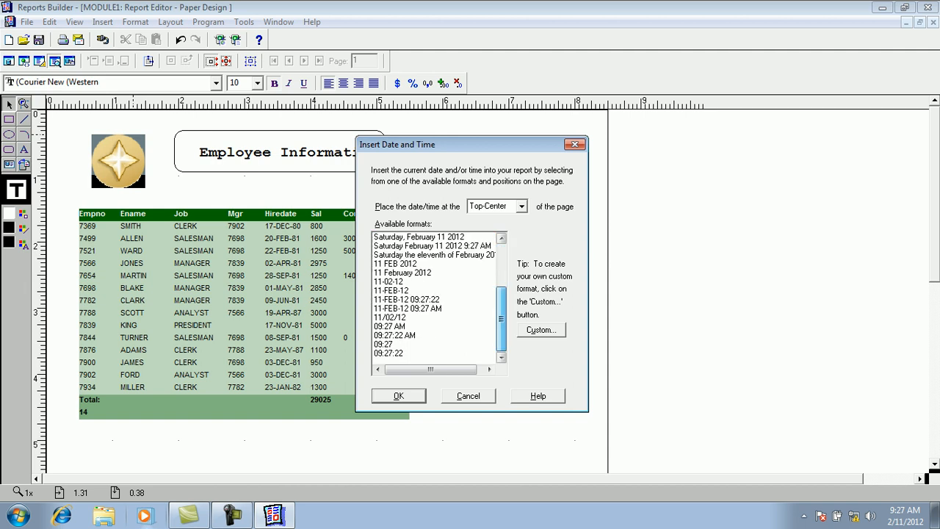
left_click(389, 353)
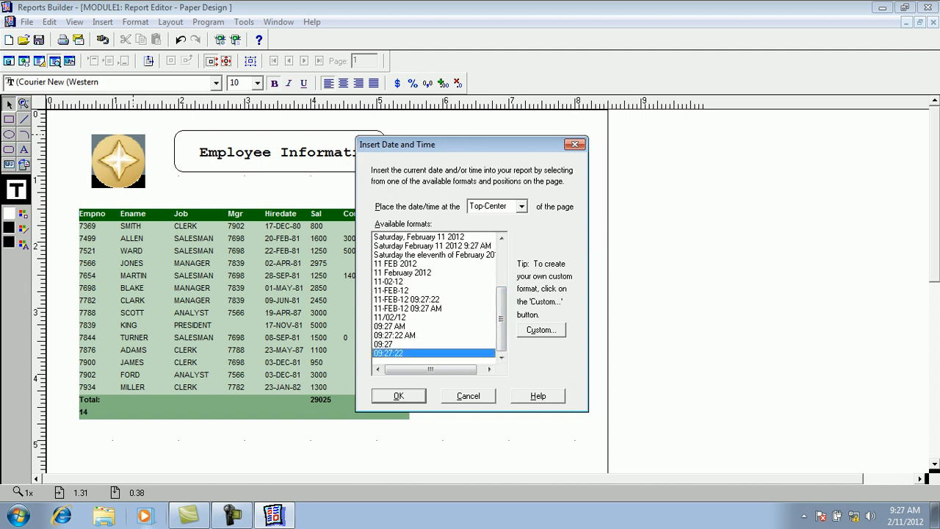
key("Up")
key("Up")
key("Up")
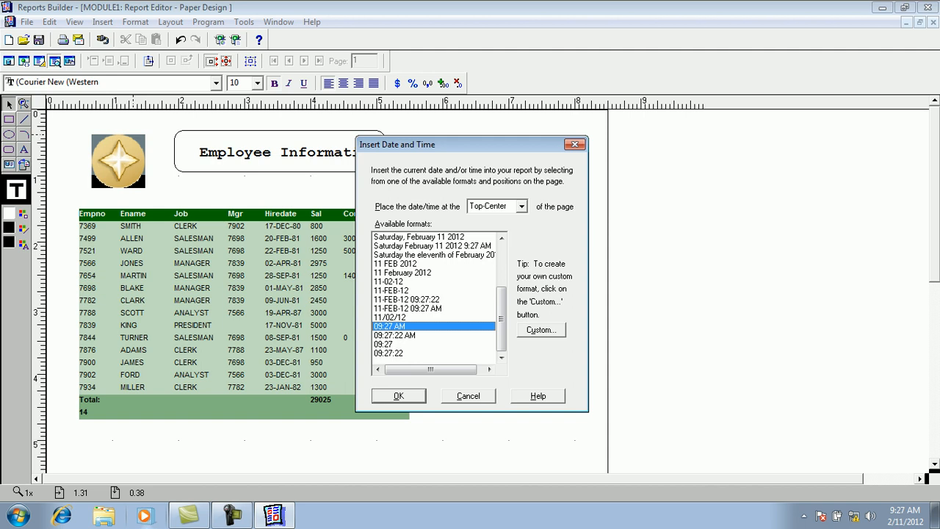
key("Up")
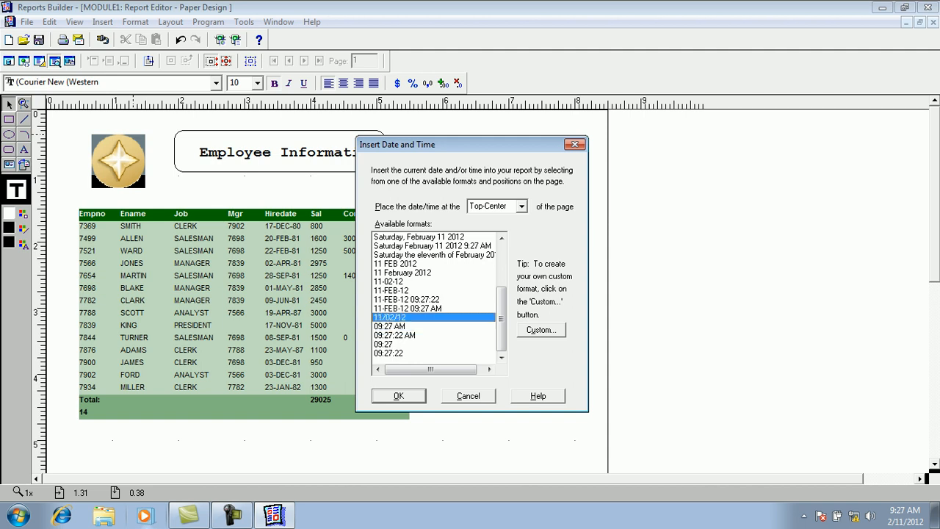
Try the date formats February 11 2012, Saturday, February 11 2012 and 11-FEB-12
scroll(434, 297, "up", 3)
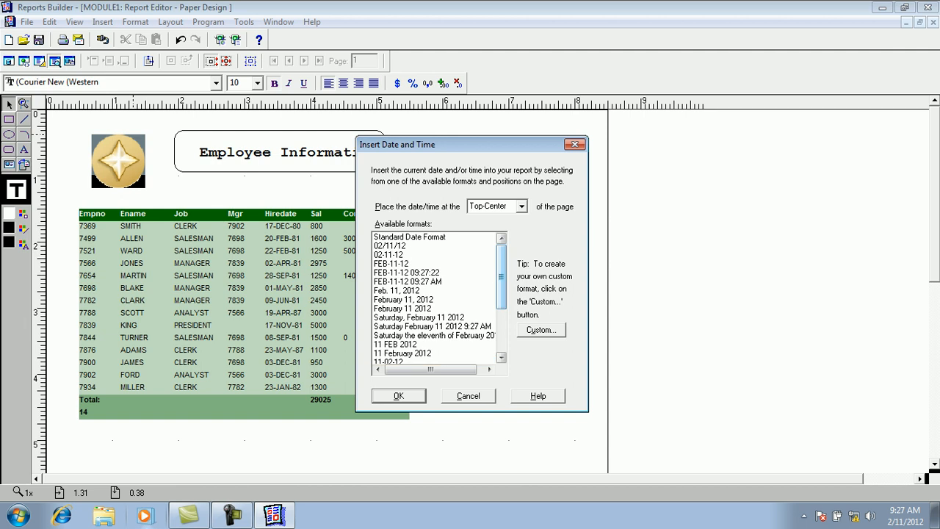
left_click(402, 309)
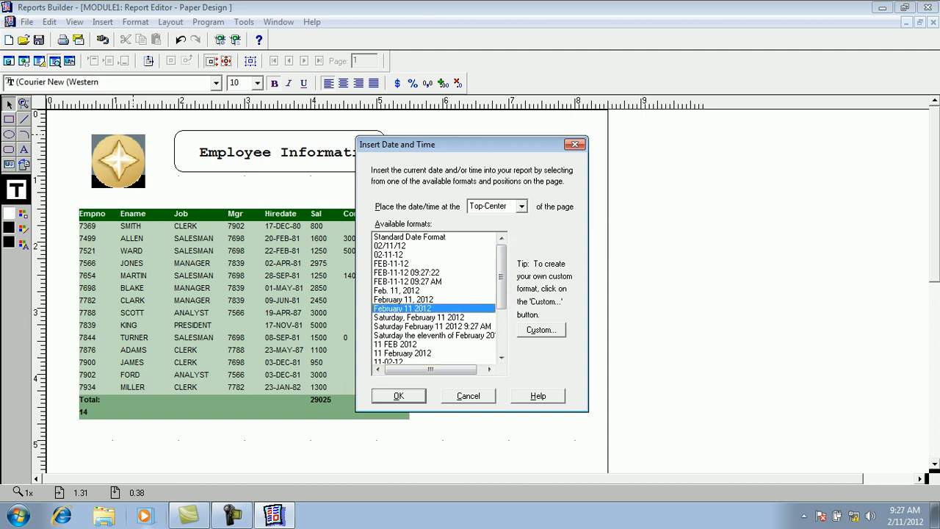
left_click(419, 317)
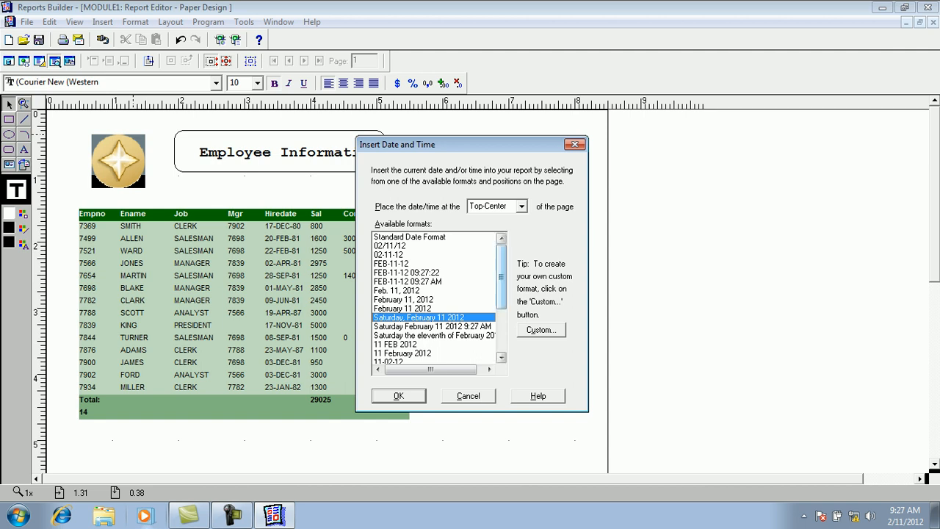
left_click_drag(501, 277, 501, 320)
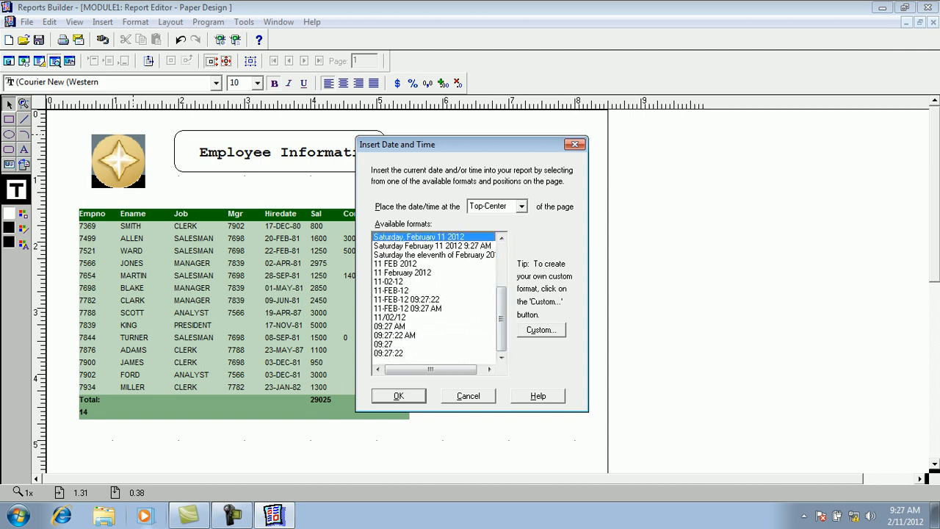
left_click(393, 291)
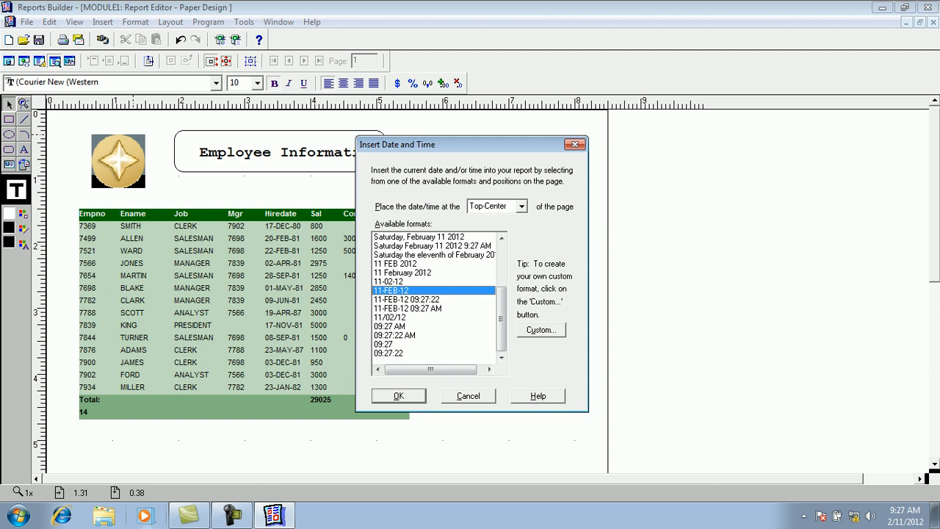
Choose the 11 February 2012 format, set its placement to Top-Right and insert the date into the report
left_click(403, 272)
left_click(522, 207)
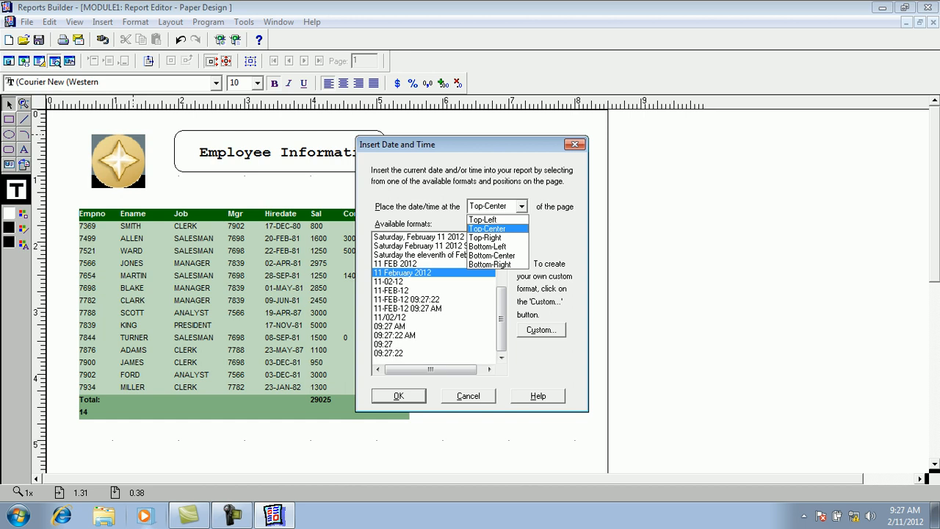
left_click(486, 237)
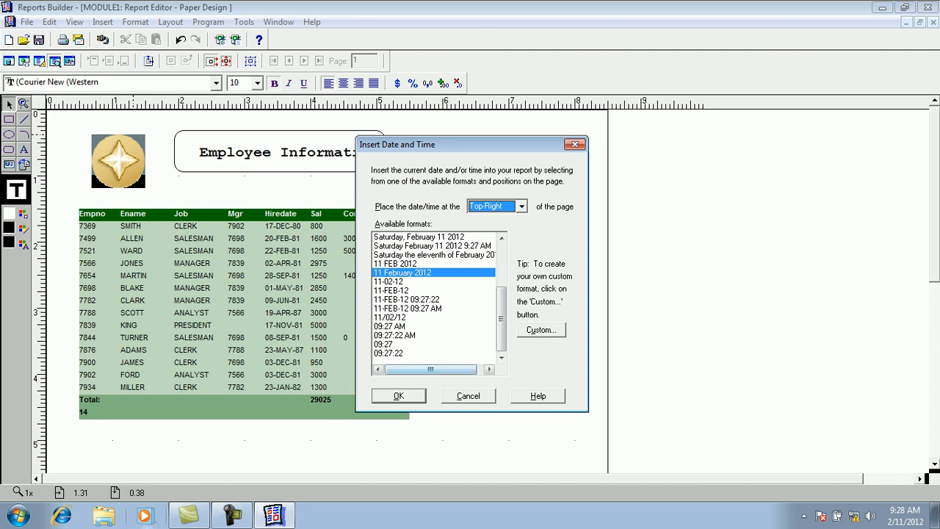
left_click(398, 396)
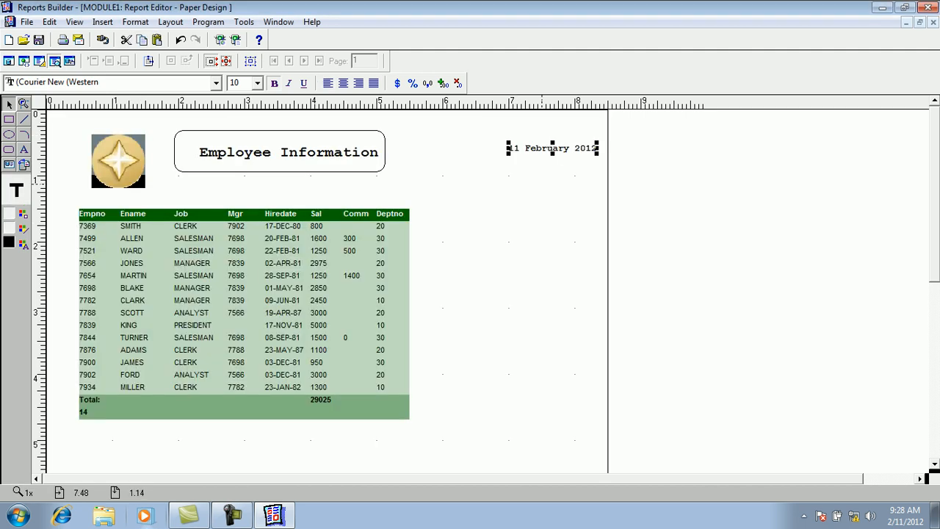
Nudge the inserted date about 0.2 inches to the left, away from the page edge, and check the report page
key("Left")
key("Left")
key("Left")
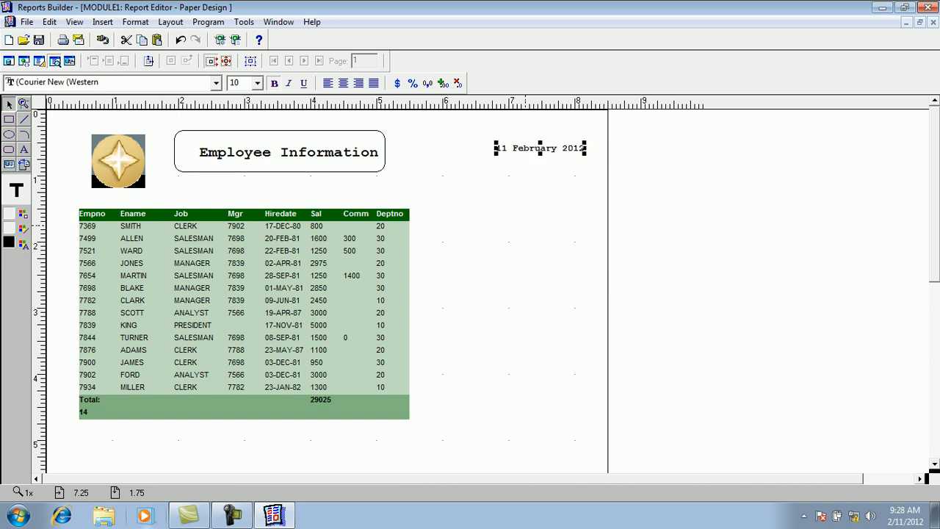
left_click(526, 226)
left_click(530, 151)
left_click(521, 185)
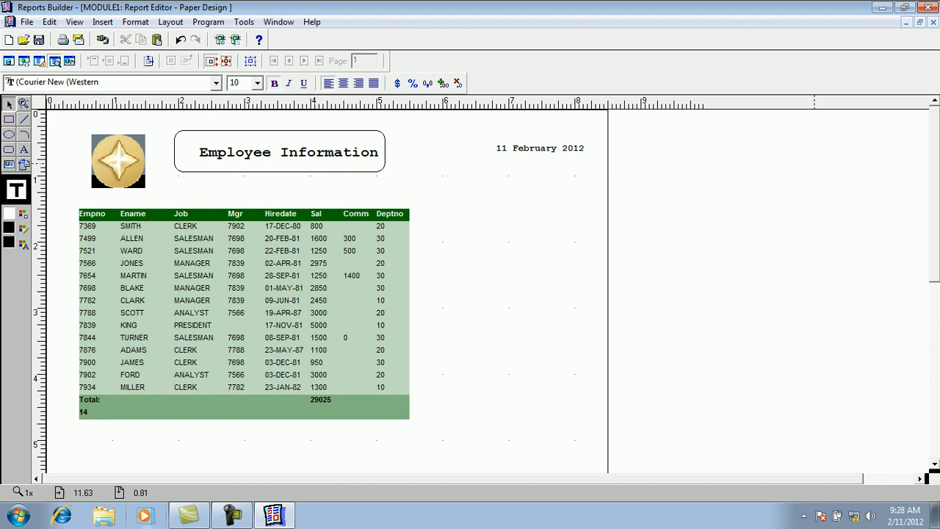
scroll(485, 288, "down", 5)
scroll(323, 279, "up", 5)
Right-align the values in the Sal, Comm and Deptno columns
left_click(319, 276)
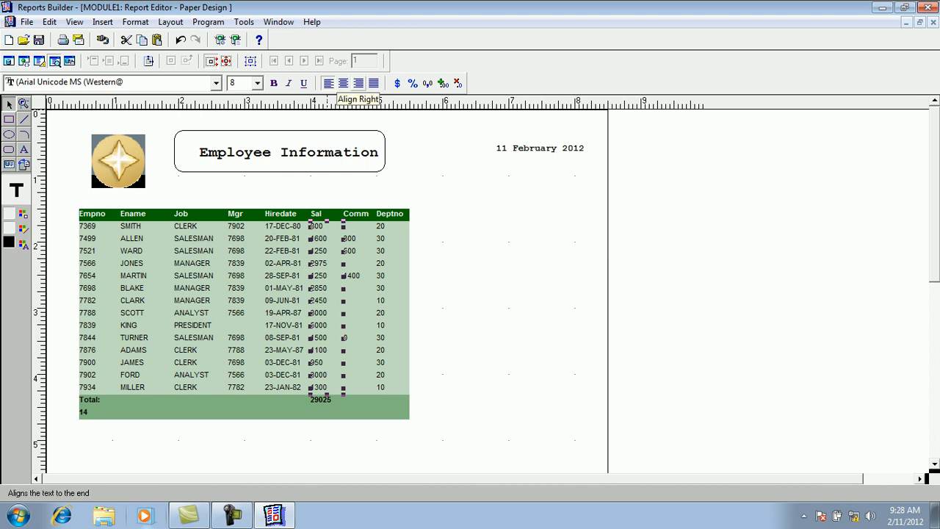
left_click(358, 83)
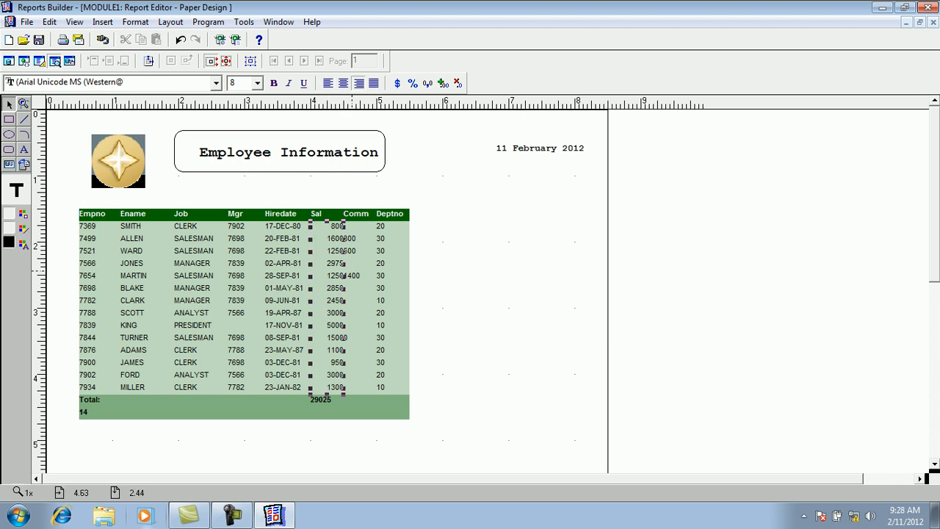
left_click(351, 276)
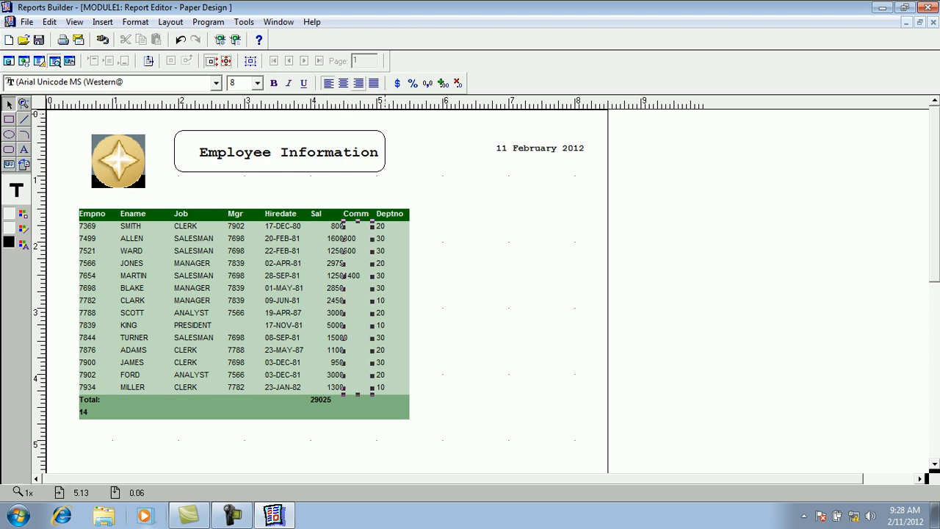
left_click(358, 83)
left_click(389, 276)
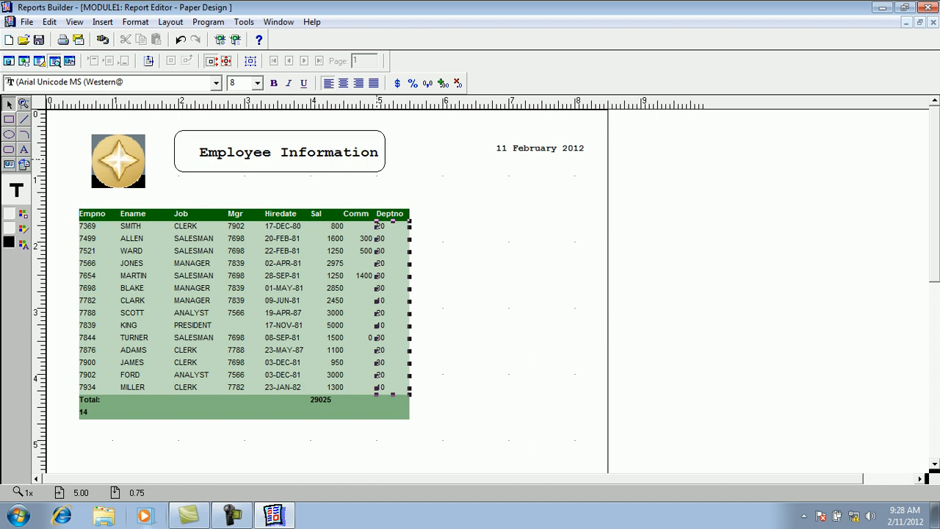
left_click(358, 83)
left_click(430, 237)
Format the Sal column values as dollar currency with two decimal places
left_click(335, 251)
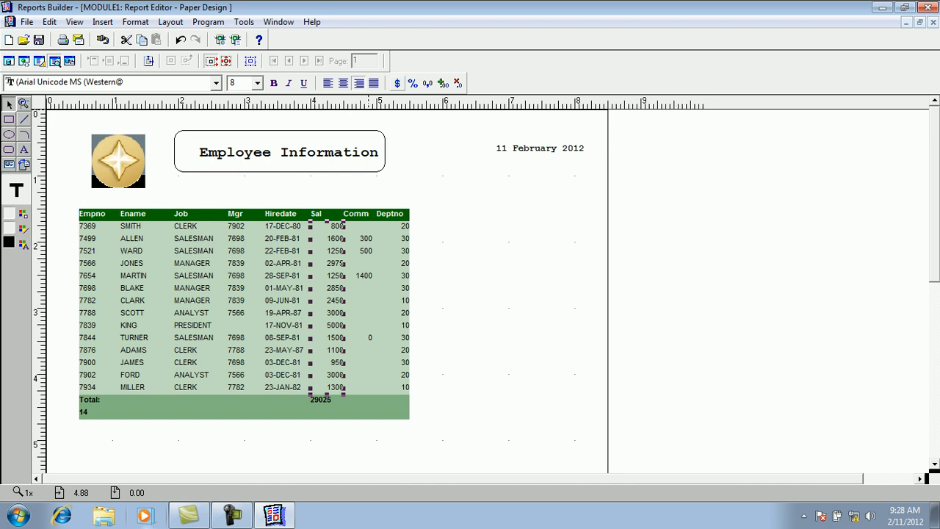
left_click(397, 83)
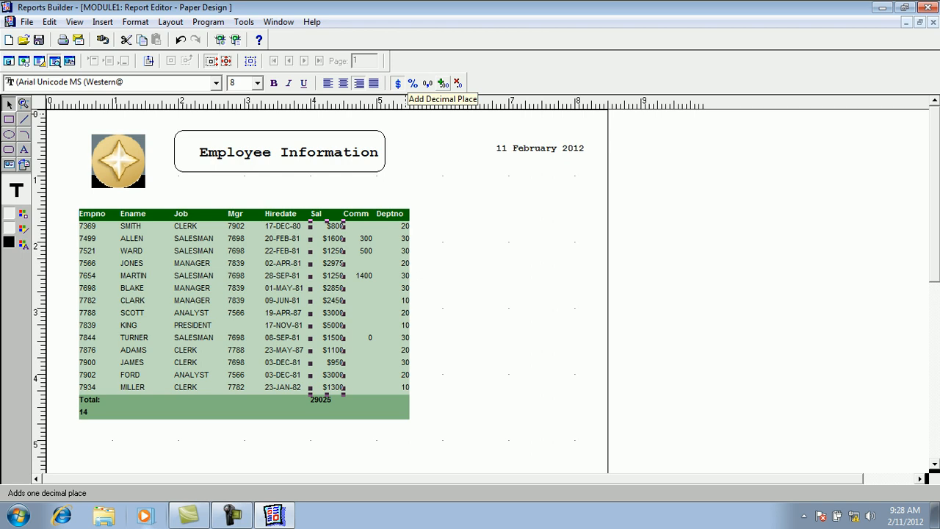
left_click(443, 83)
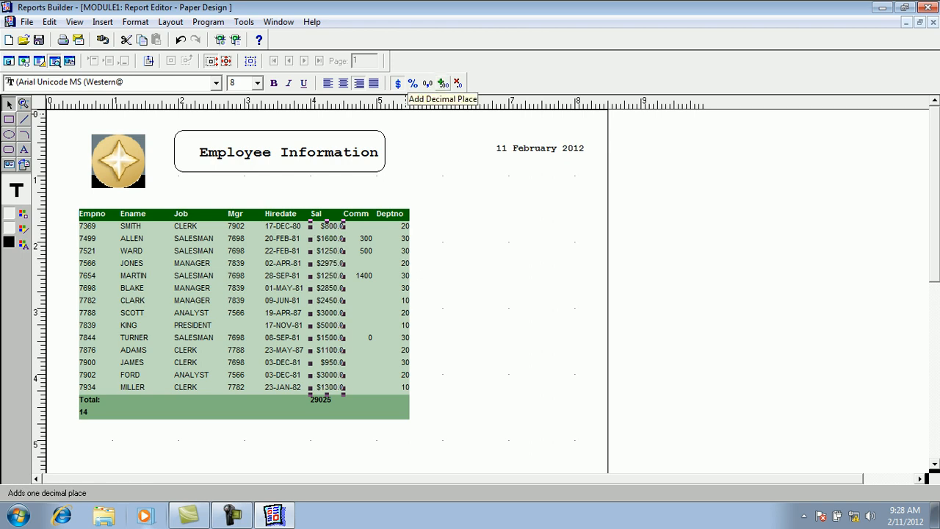
left_click(443, 83)
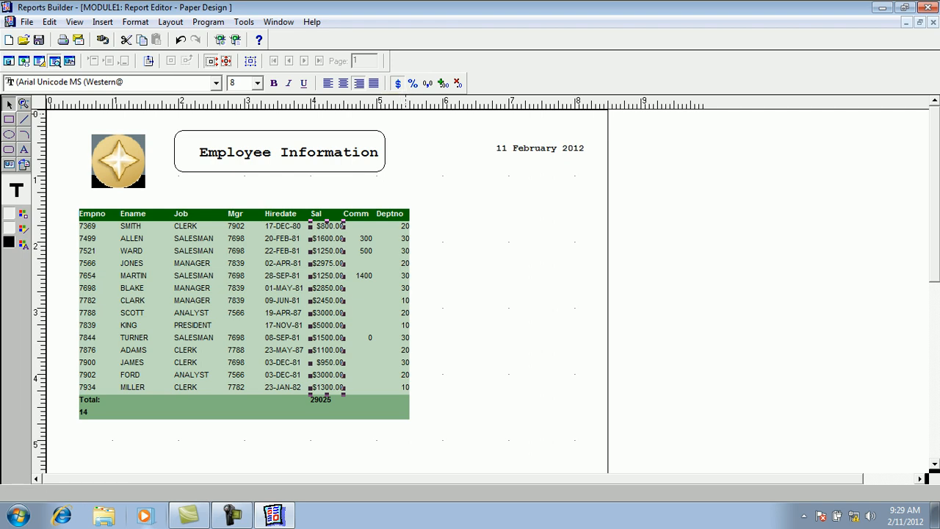
Remove one decimal place from the Sal column values
left_click(244, 22)
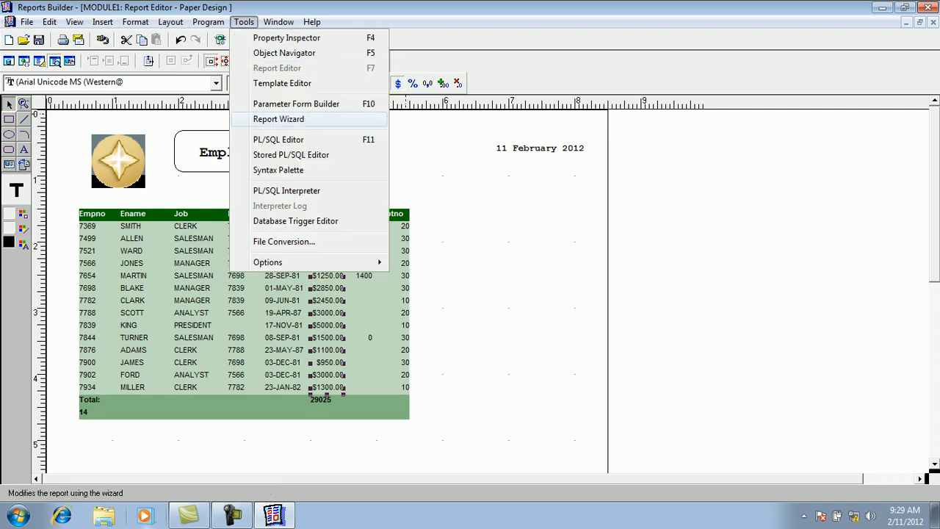
left_click(278, 119)
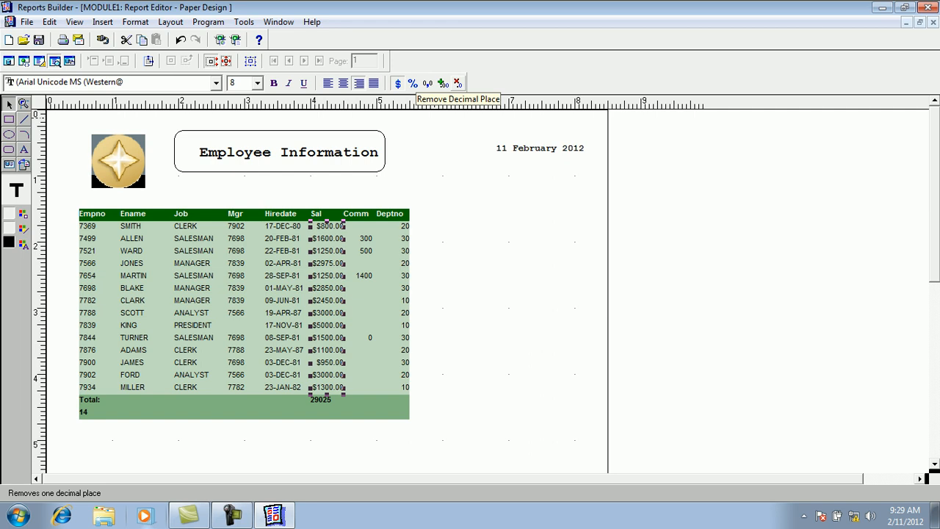
left_click(457, 83)
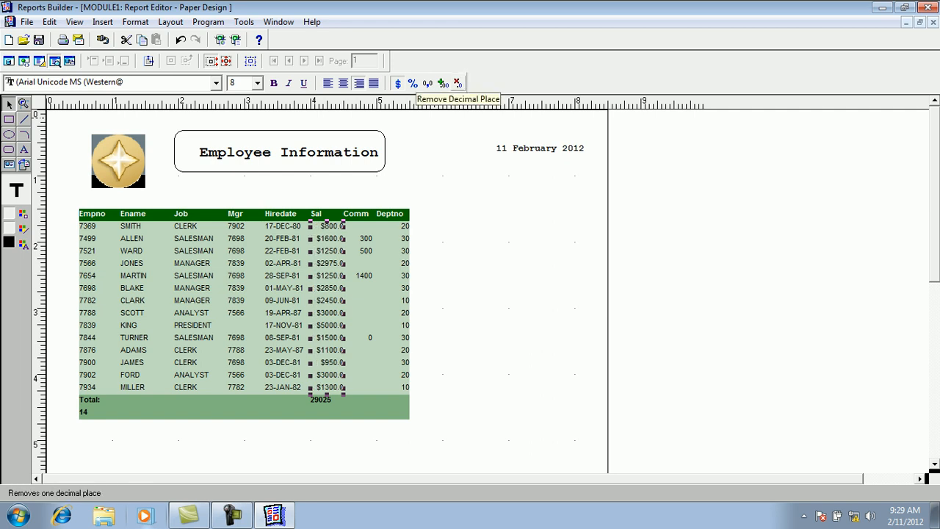
Format the Comm column values as dollar currency with one decimal place
left_click(361, 254)
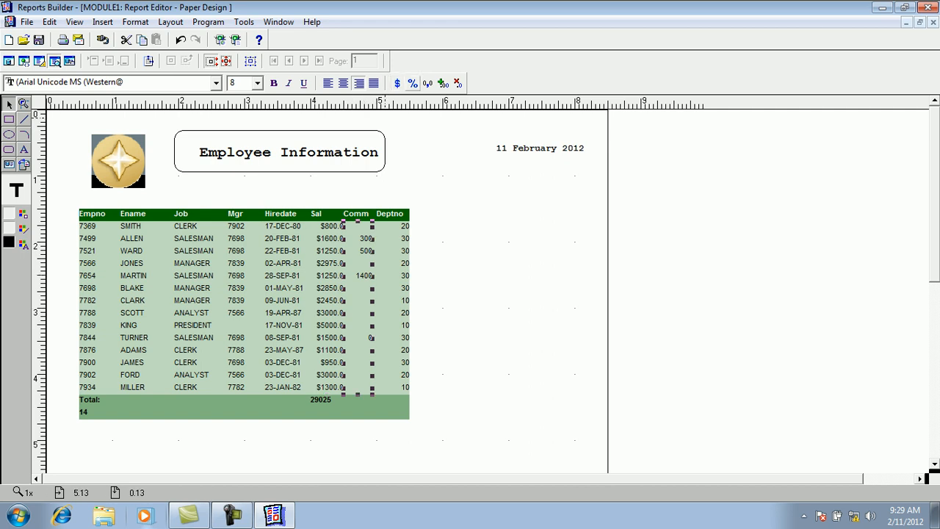
left_click(397, 83)
left_click(443, 83)
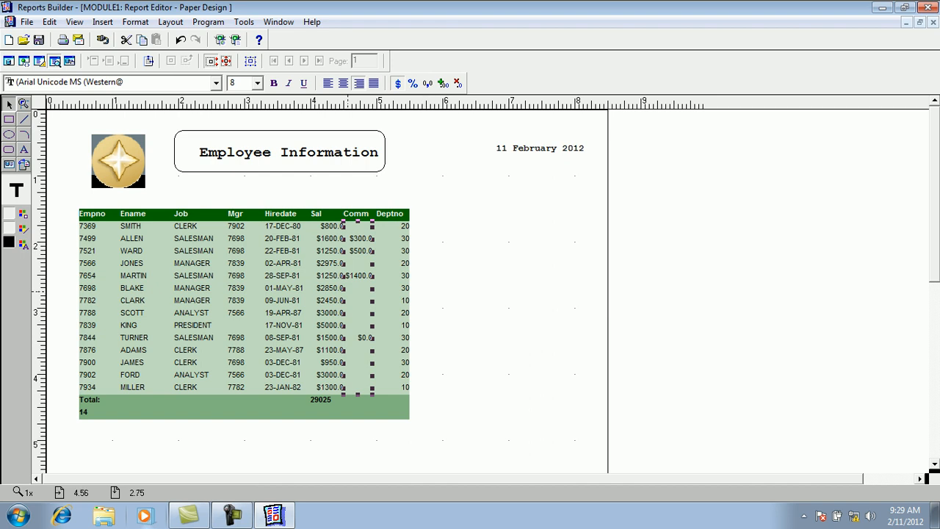
left_click(501, 221)
Right-align the salary total below the Sal column and format it as dollar currency with one decimal place
left_click(322, 400)
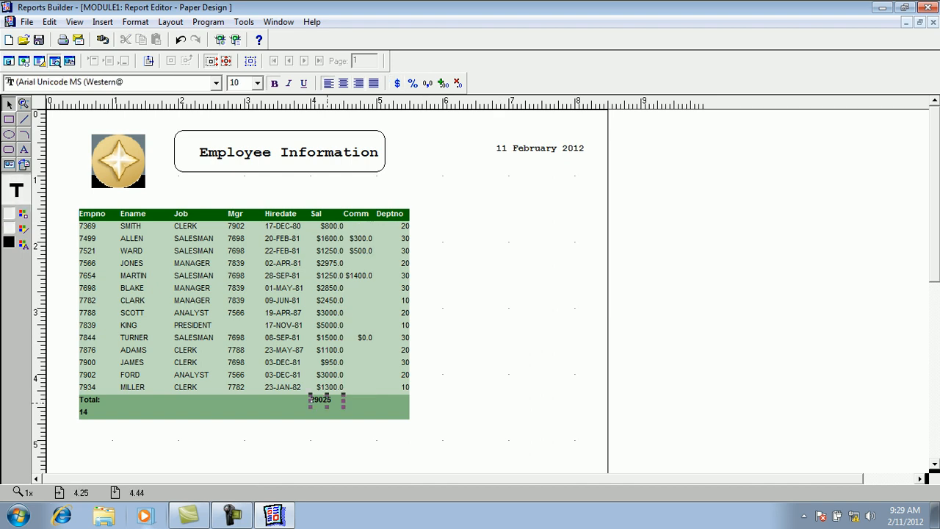
left_click(358, 83)
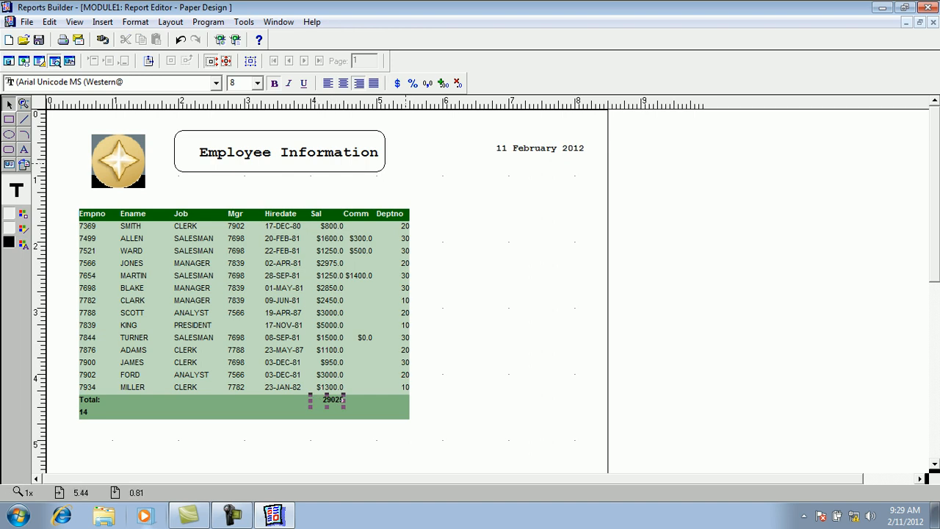
left_click(398, 83)
left_click(443, 83)
left_click(468, 334)
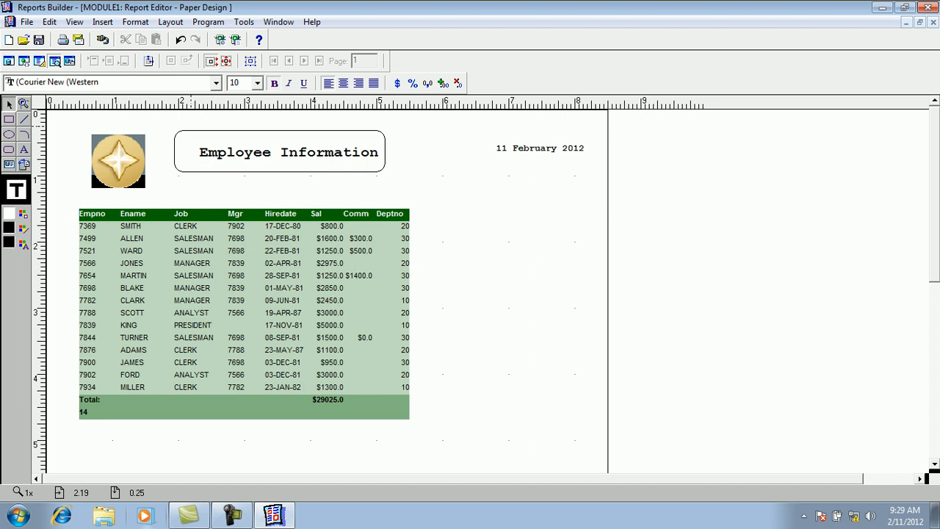
Start saving the report in the Forms folder on Local Disk (E:), choosing Reports Binary (*.rdf) as the file type
key("ctrl+s")
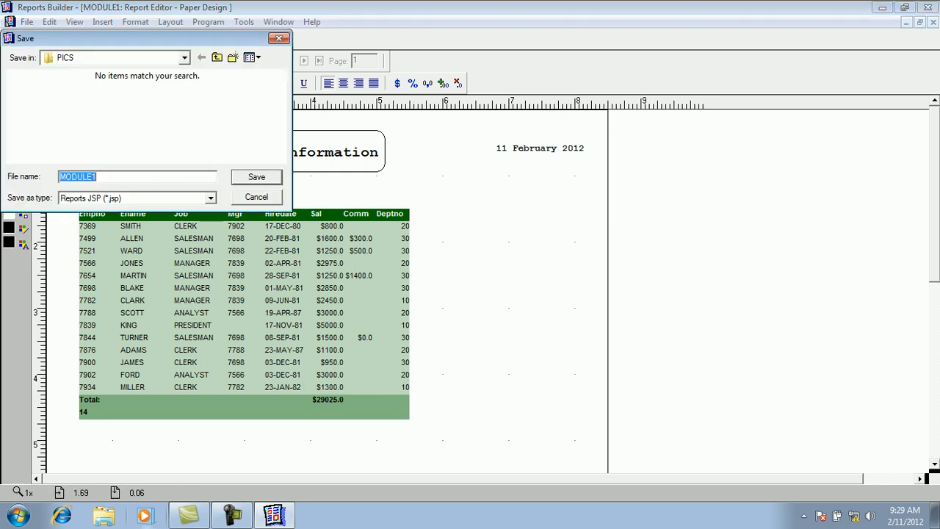
left_click(185, 57)
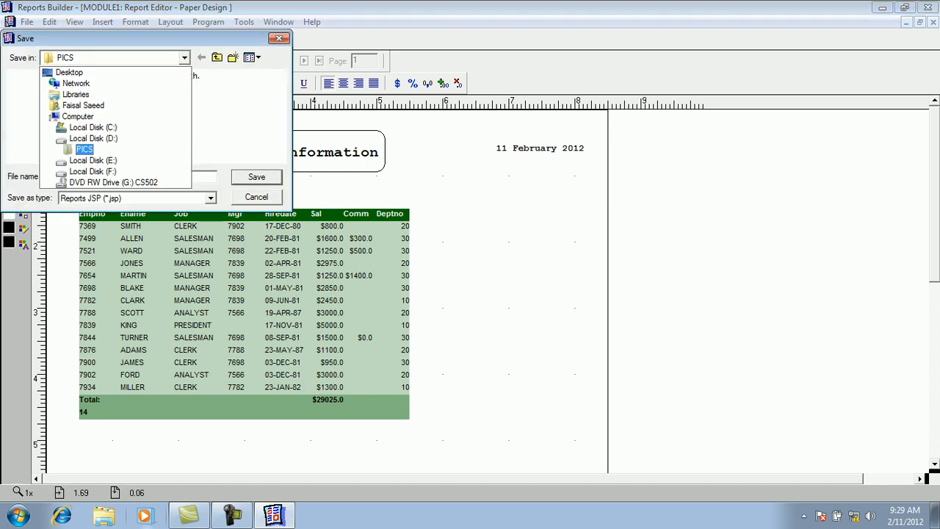
left_click(93, 160)
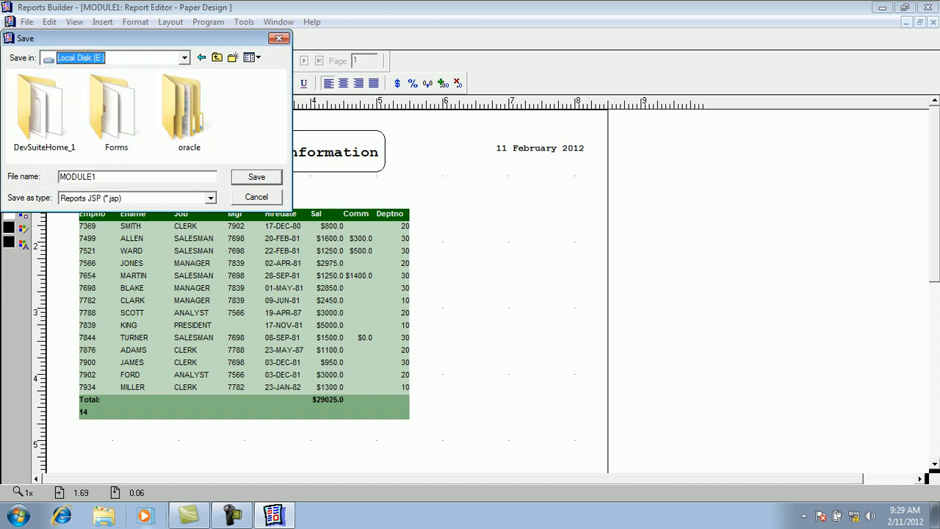
double_click(118, 110)
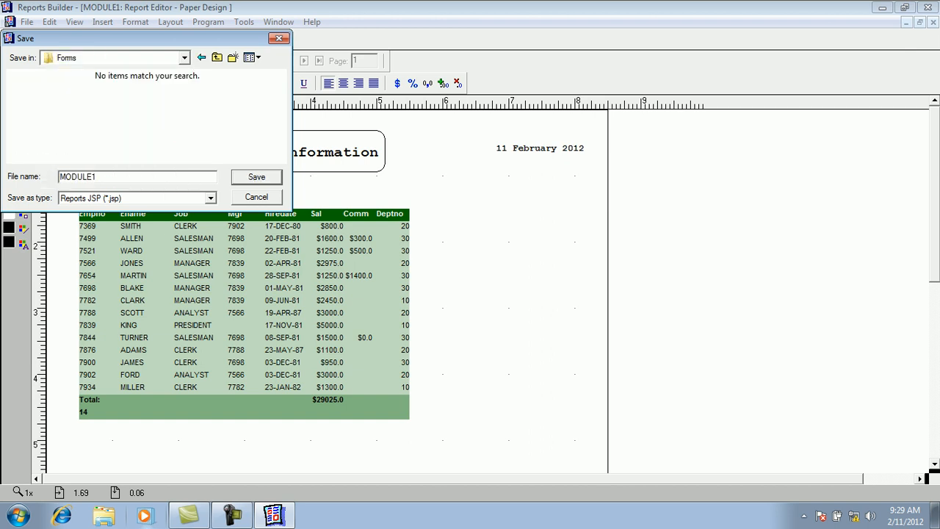
left_click(210, 198)
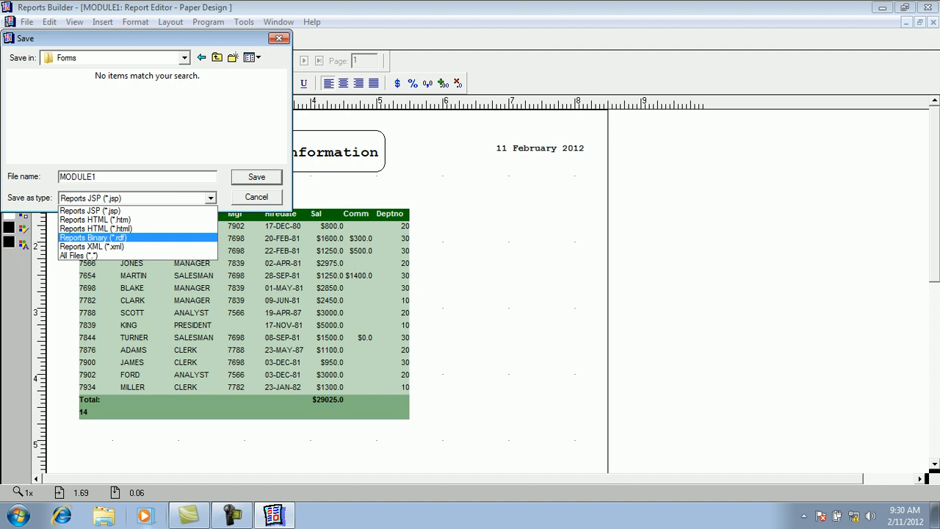
left_click(94, 238)
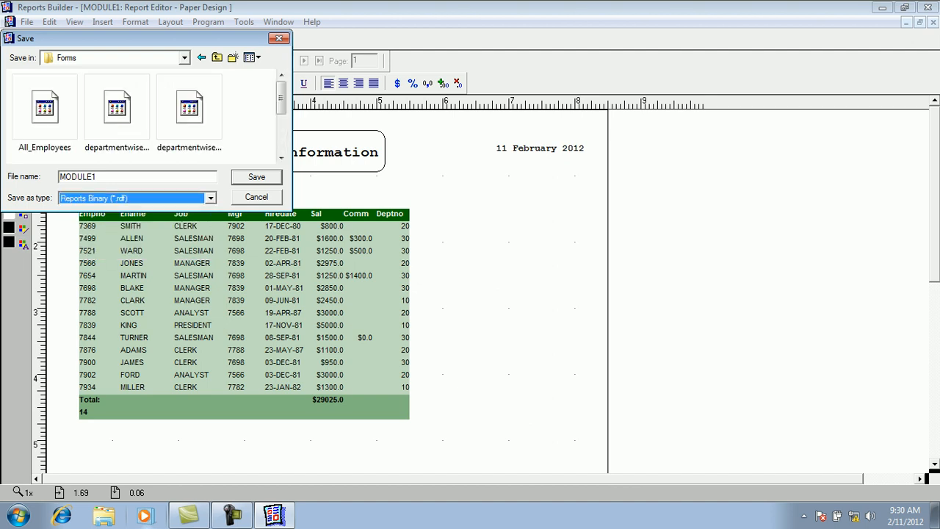
Name the report file ALLEMPLOYEES and save it
key("shift+Tab")
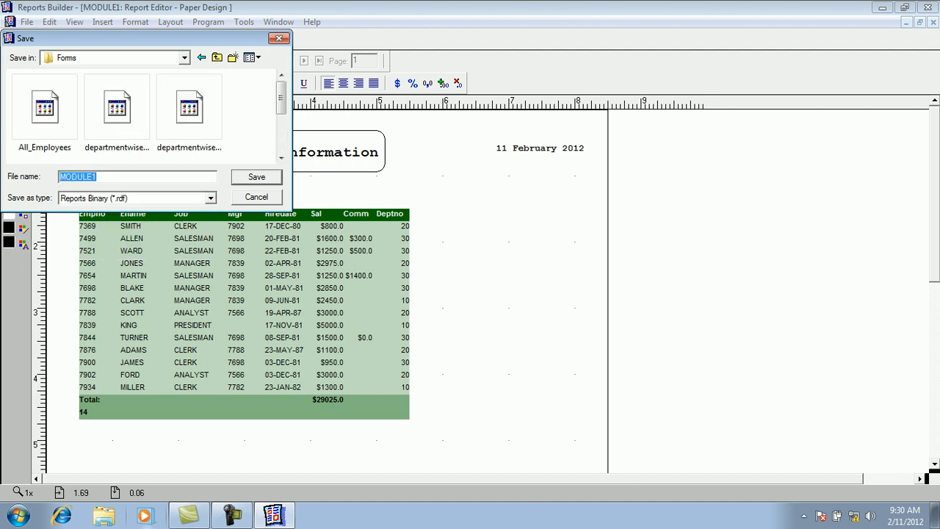
type("em")
key("BackSpace")
key("BackSpace")
key("Caps_Lock")
type("ALL")
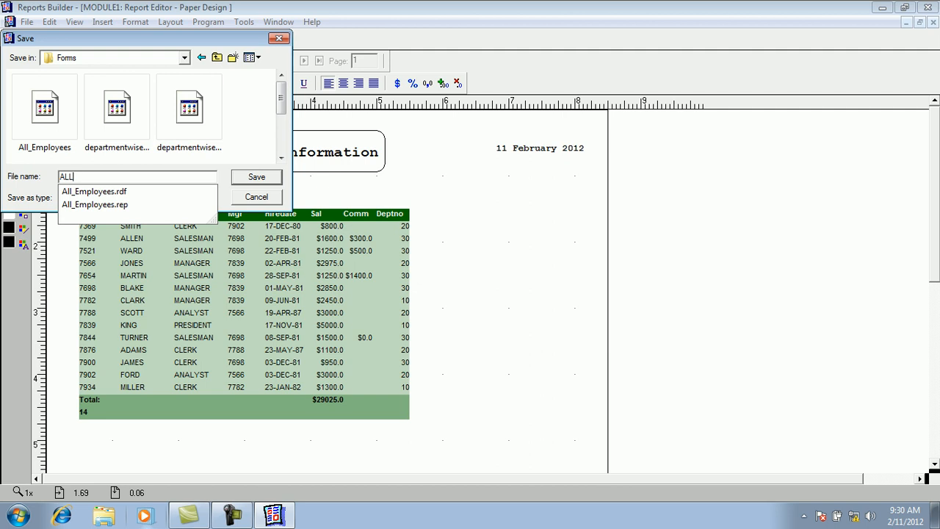
type("EMPLOYEES")
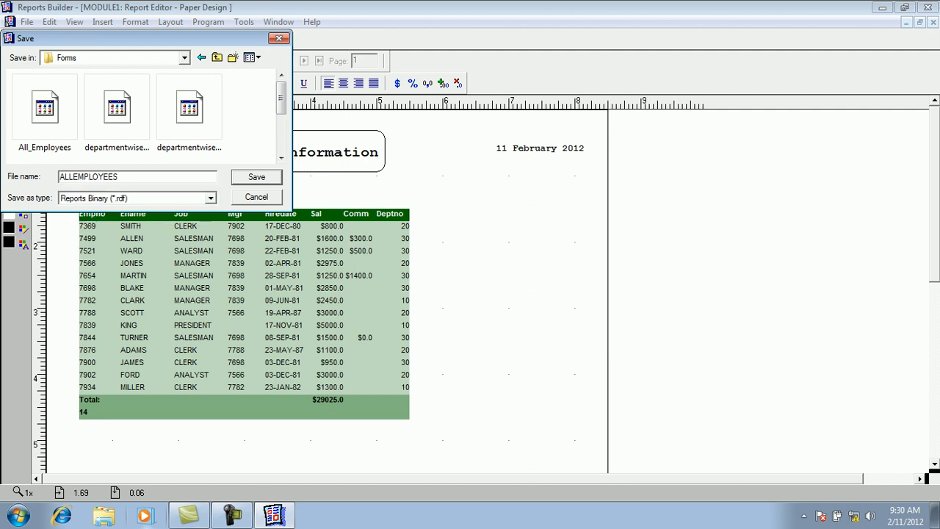
key("Return")
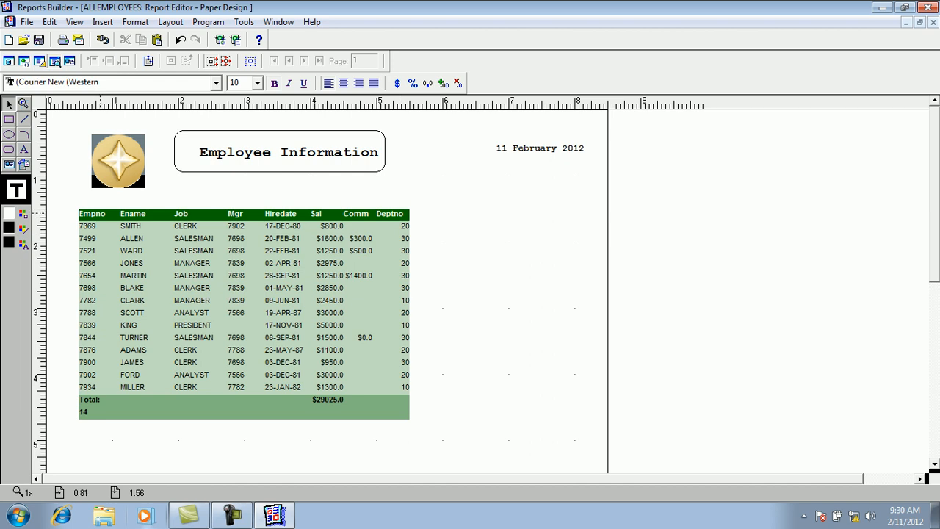
Fill the parent frame of the column headings with light gray
left_click(100, 213)
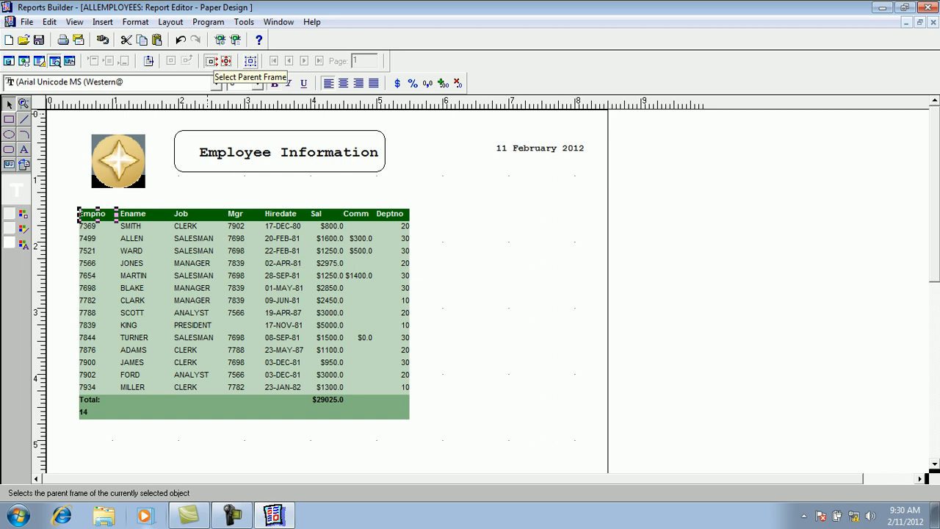
left_click(211, 61)
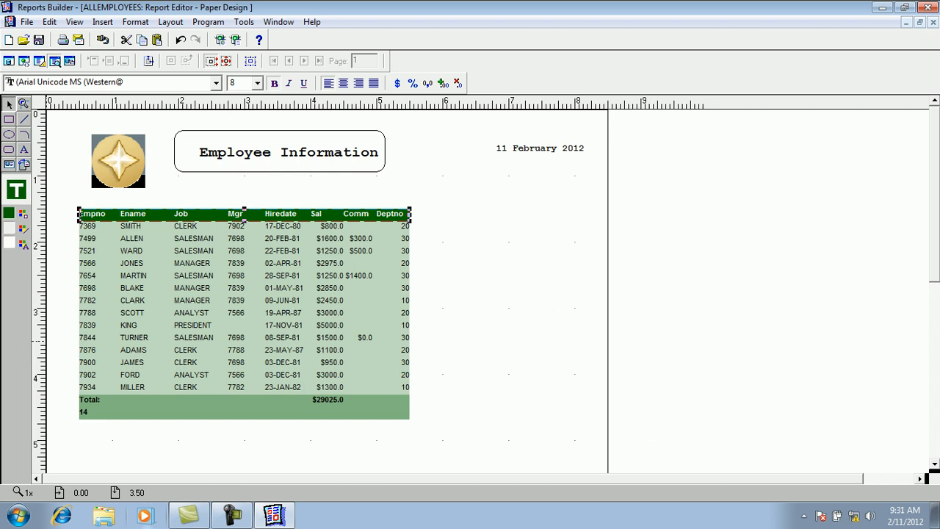
left_click(22, 213)
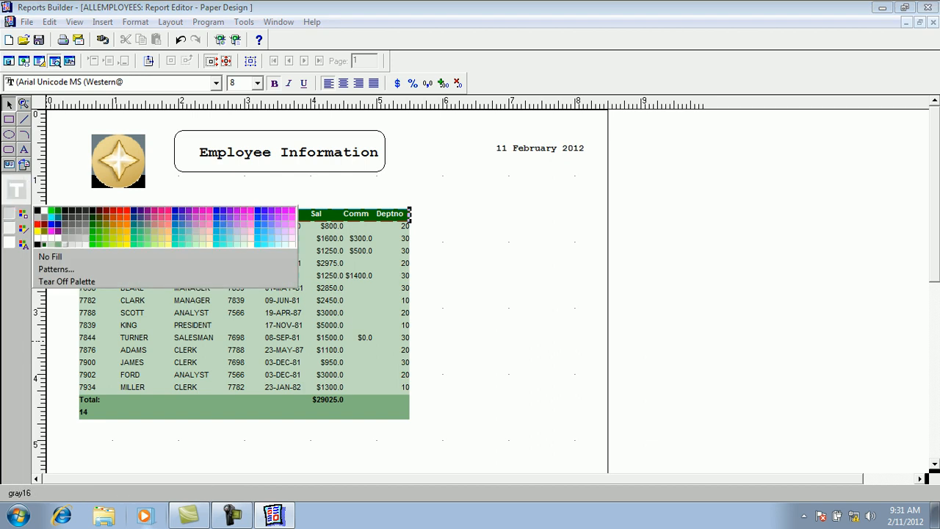
left_click(86, 237)
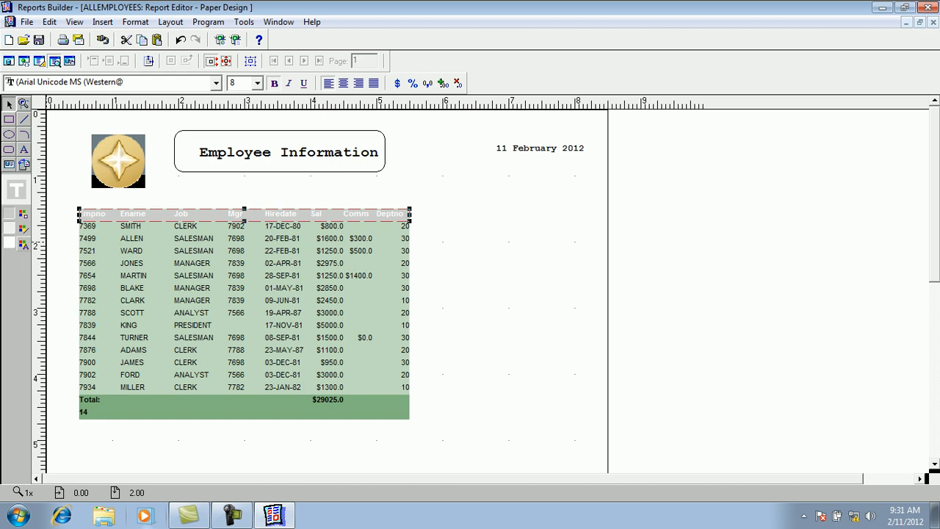
Set the text colour of all column headings, from Empno to Deptno, to black
left_click(23, 245)
left_click(38, 240)
left_click(96, 214)
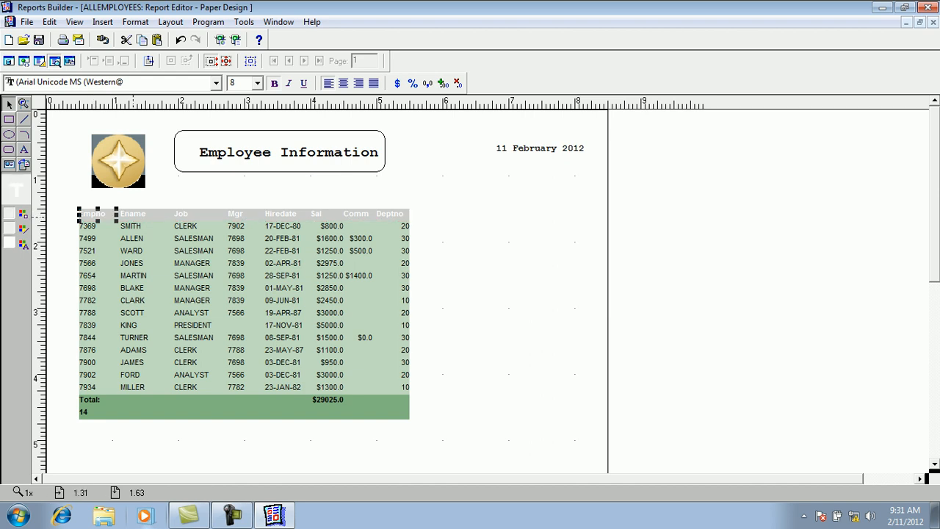
left_click(133, 216, "shift")
left_click(187, 217, "shift")
left_click(233, 217, "shift")
left_click(282, 217, "shift")
left_click(322, 217, "shift")
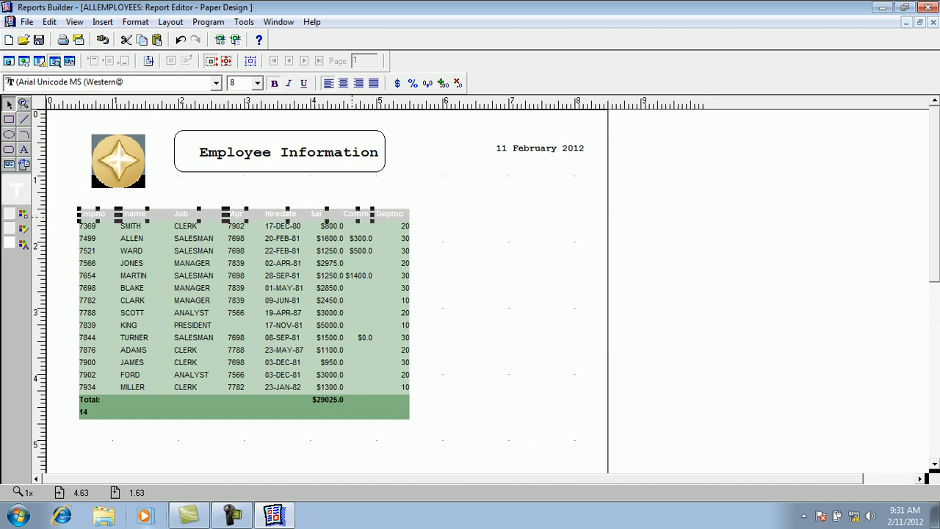
left_click(388, 220, "shift")
left_click(24, 244)
left_click(37, 241)
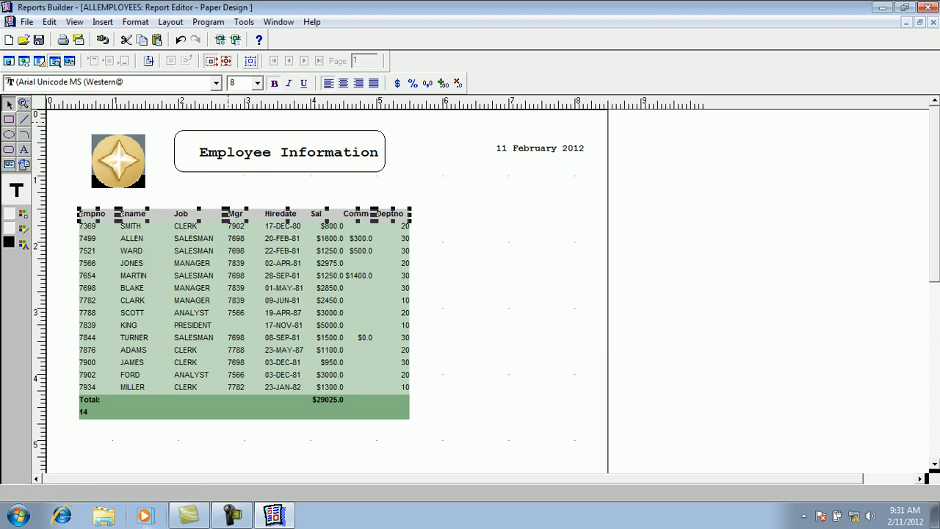
Give the parent frame around the column headings a black border line
left_click(232, 214)
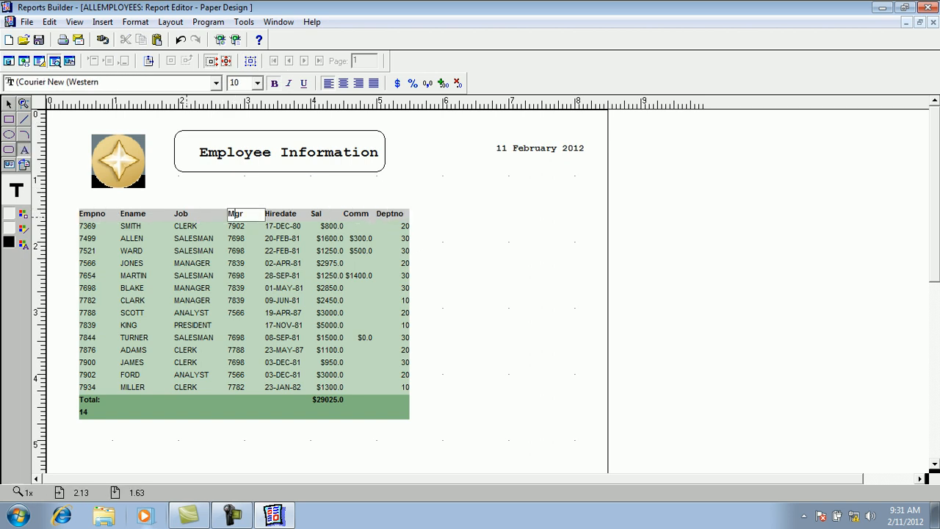
left_click(182, 216)
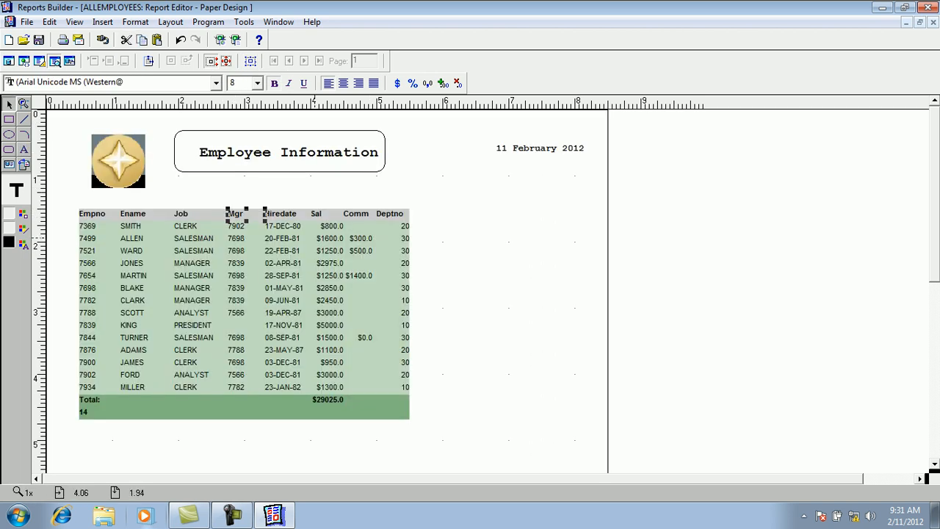
left_click(250, 61)
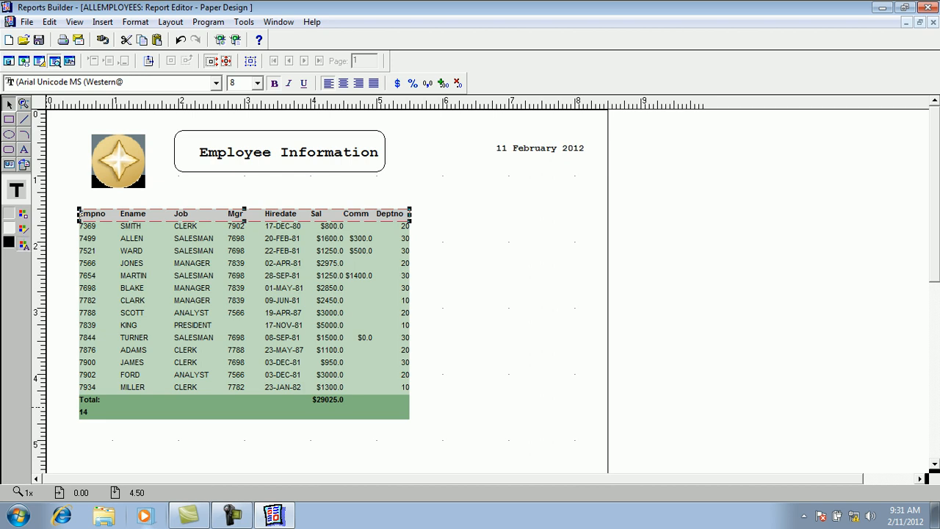
left_click(23, 243)
left_click(24, 229)
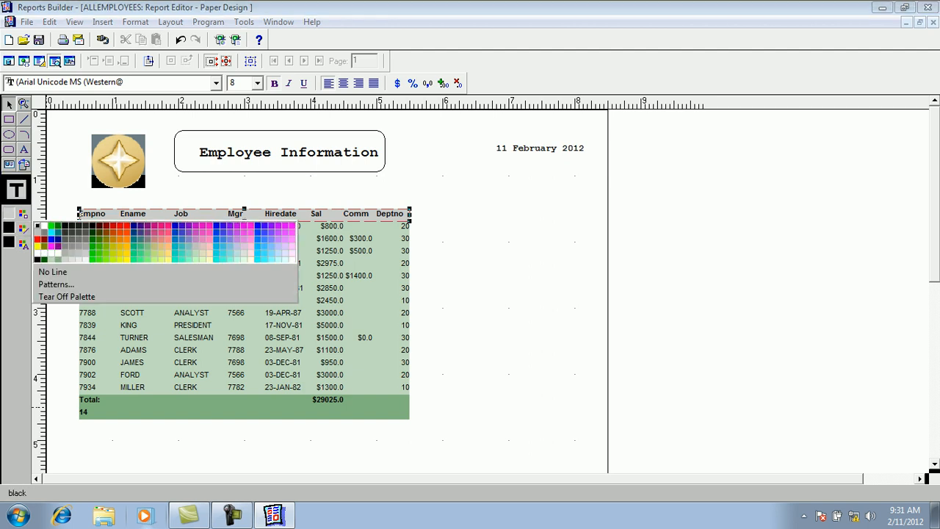
left_click(38, 227)
left_click(435, 246)
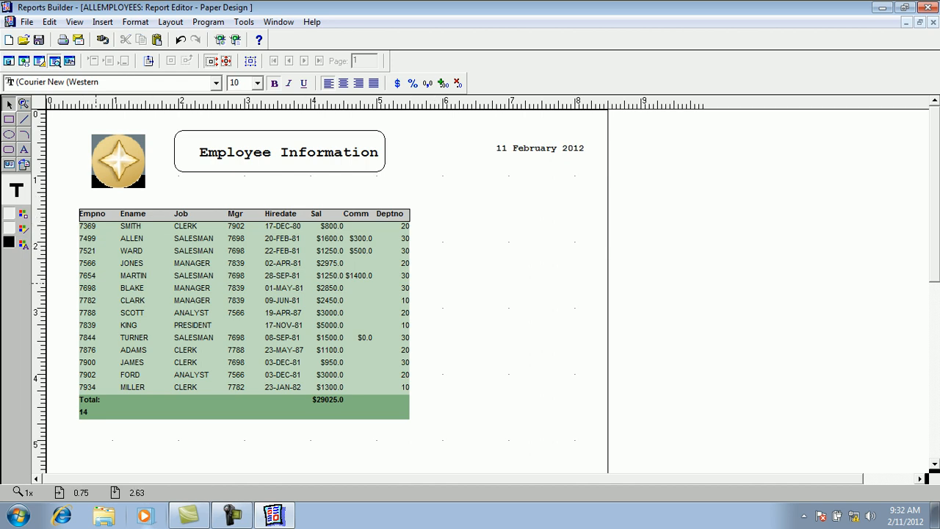
Fill the parent frame of the employee data rows with dark red
left_click(92, 291)
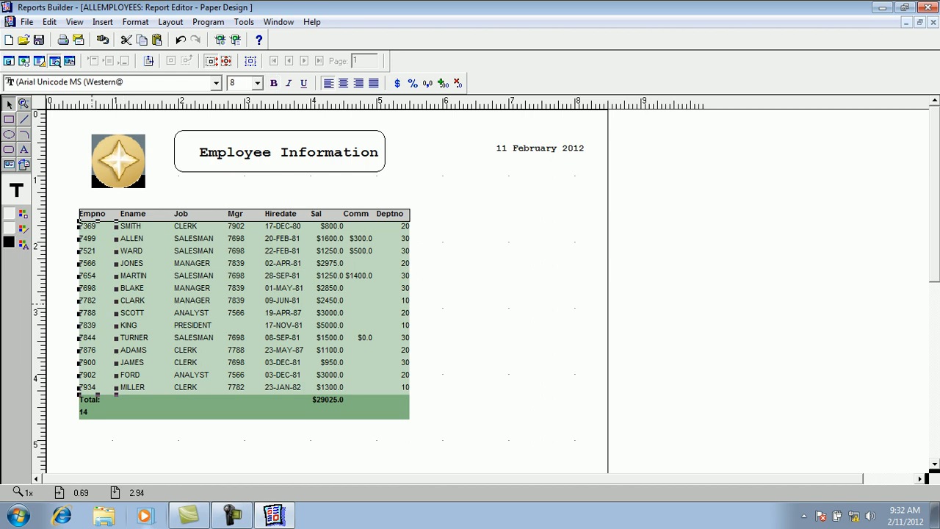
left_click(251, 61)
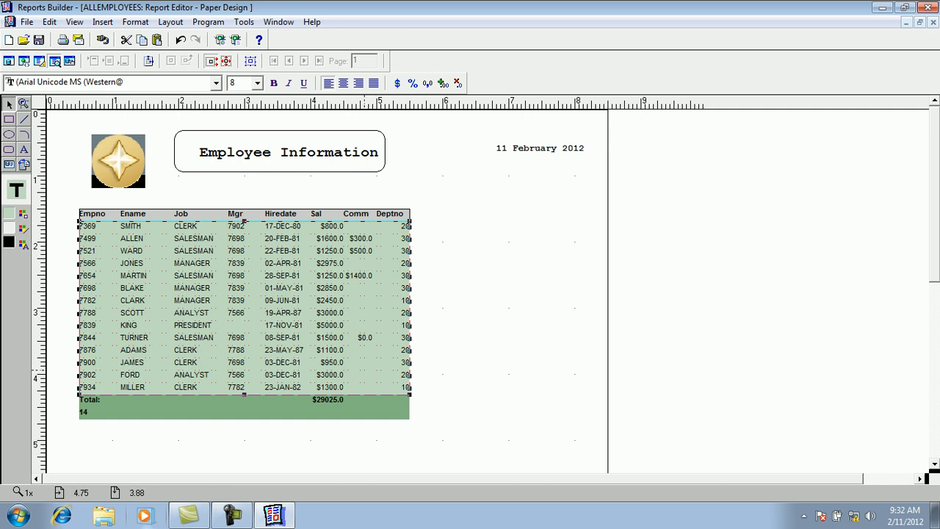
left_click(9, 213)
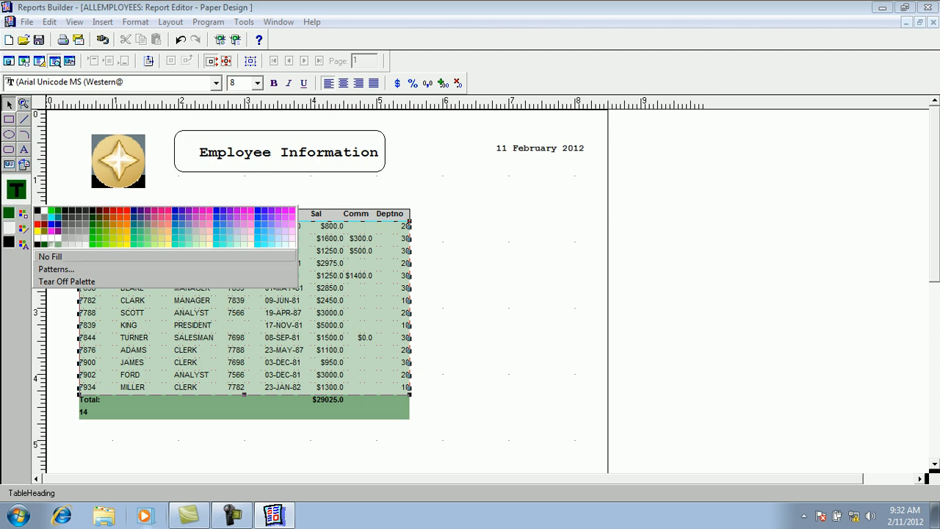
left_click(37, 217)
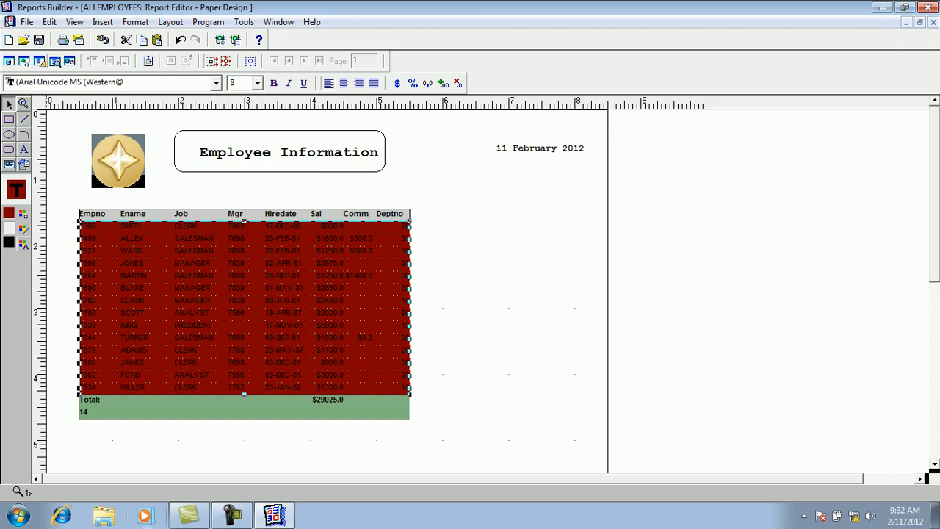
Set the text colour of the data values in all columns, from Empno to Deptno, to white
left_click(22, 244)
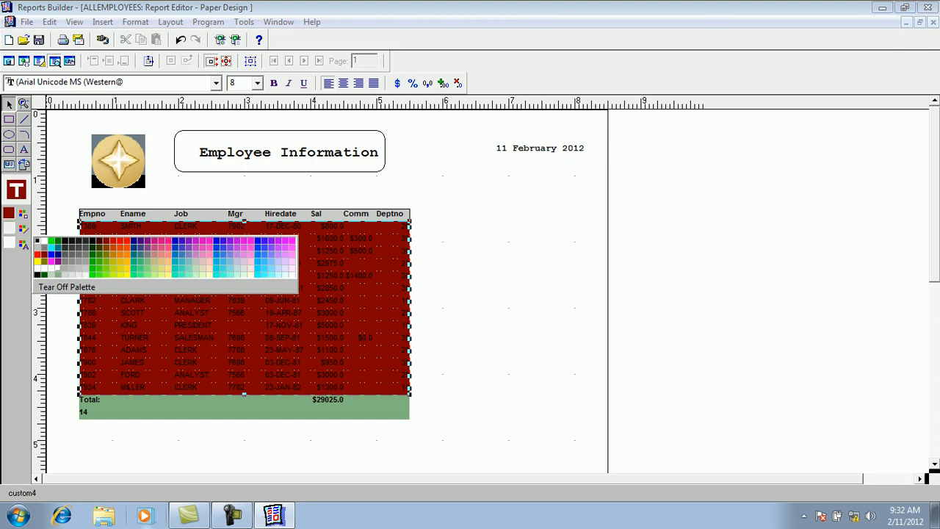
left_click(44, 241)
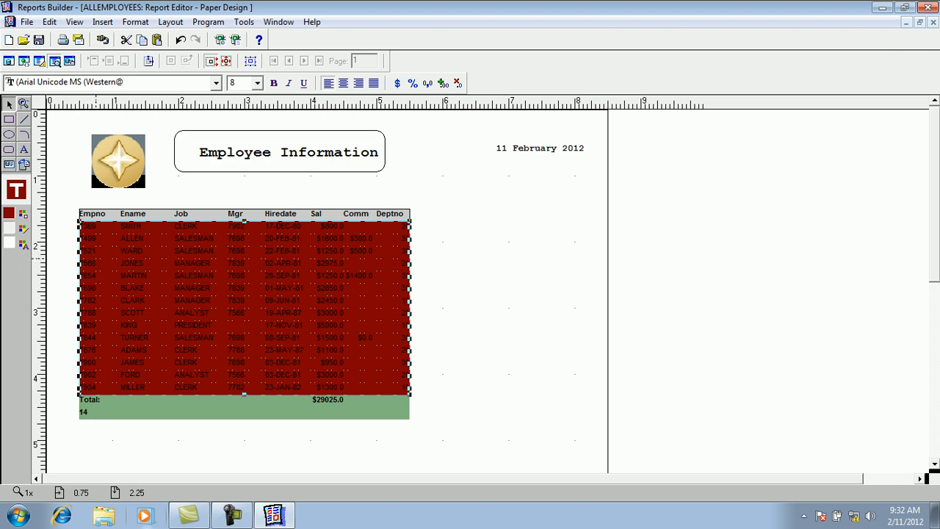
left_click(97, 260)
left_click(138, 267, "shift")
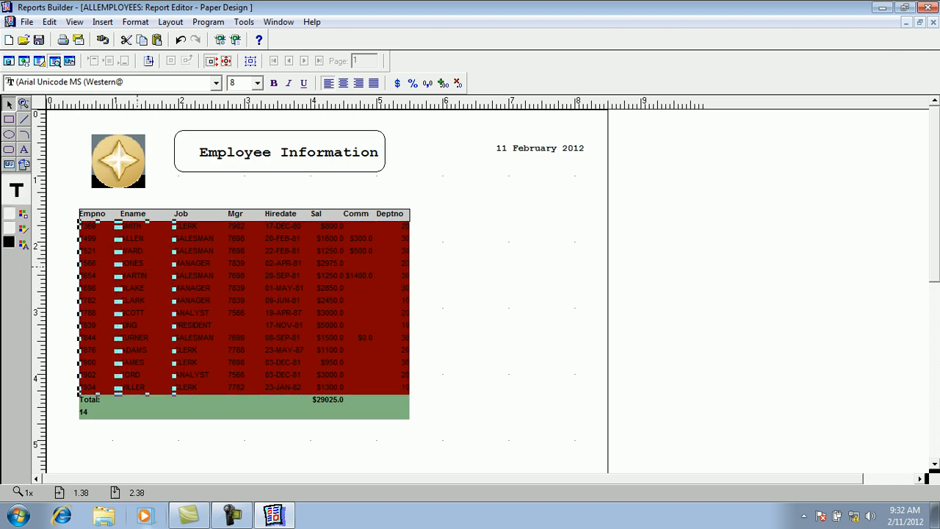
left_click(184, 263, "shift")
left_click(245, 255, "shift")
left_click(280, 262, "shift")
left_click(323, 263, "shift")
left_click(363, 262, "shift")
left_click(405, 258, "shift")
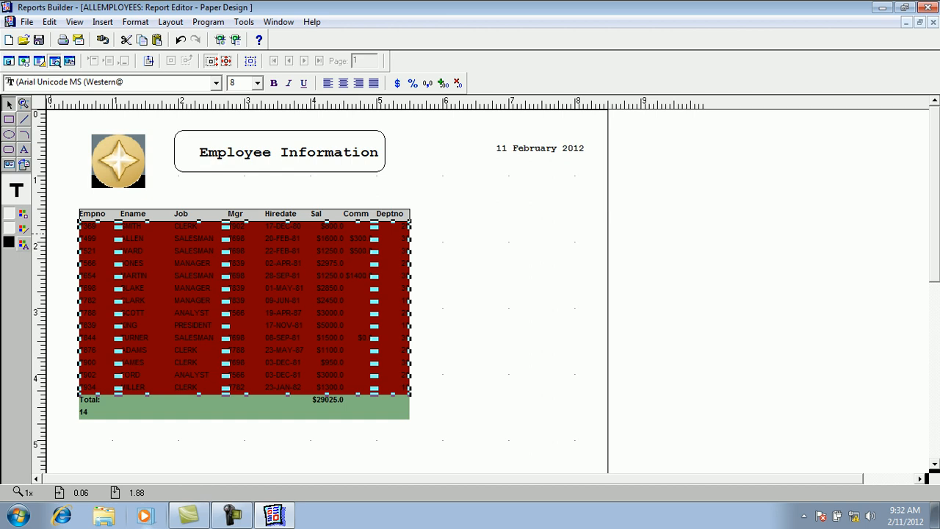
left_click(23, 228)
left_click(37, 241)
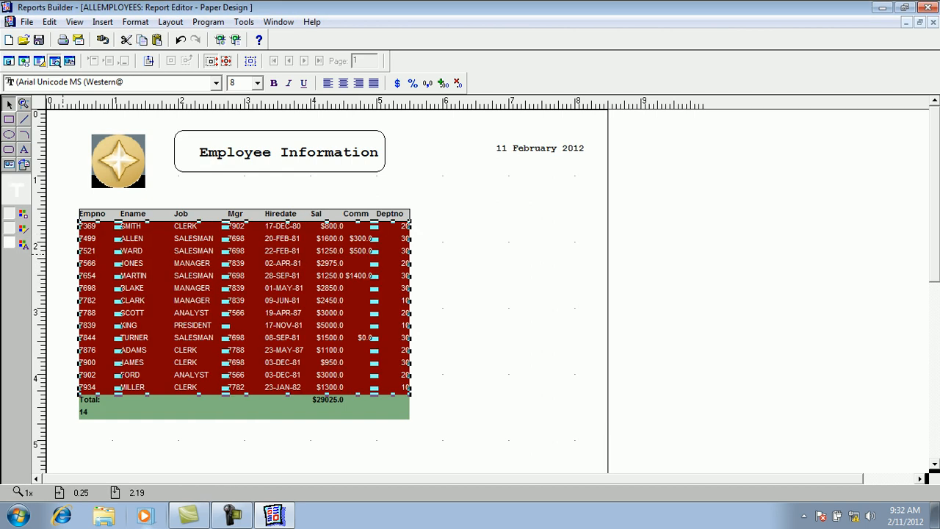
Give the frame of the employee data rows black border lines
left_click(68, 253)
left_click(88, 254)
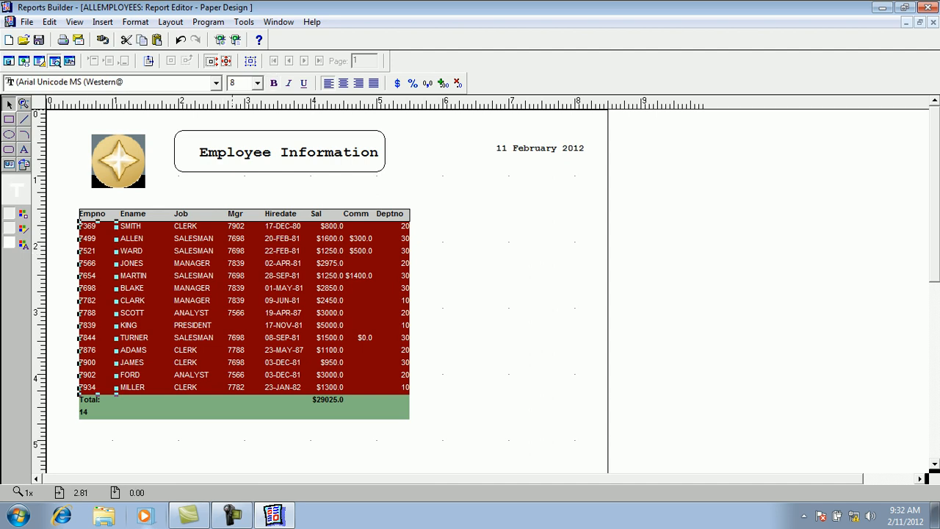
left_click(251, 61)
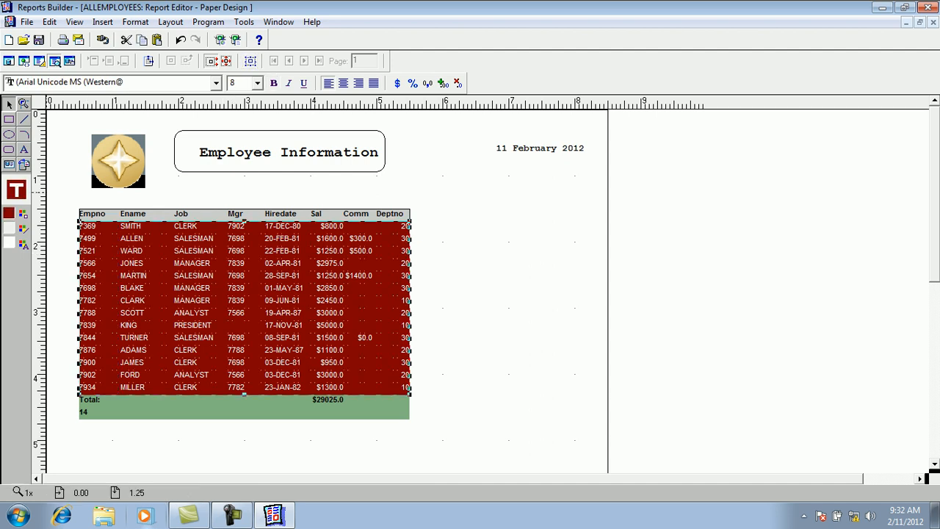
left_click(23, 229)
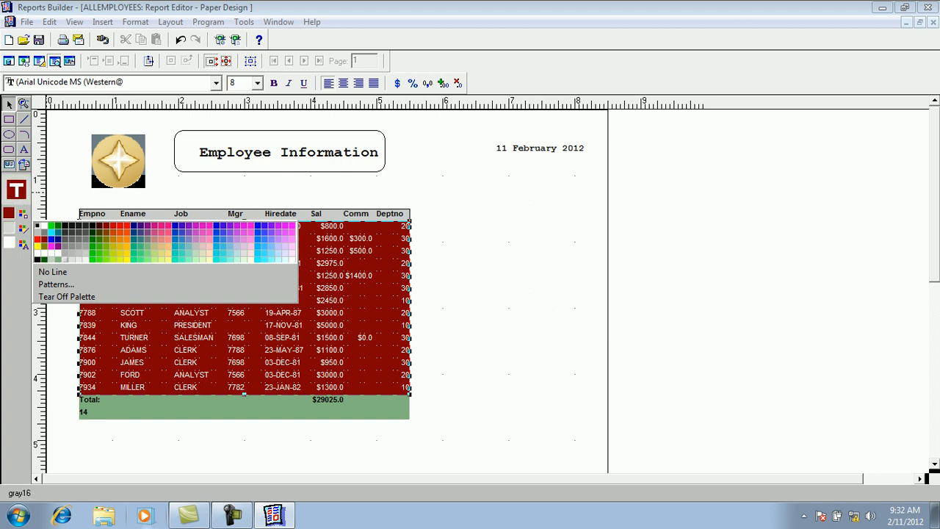
left_click(37, 225)
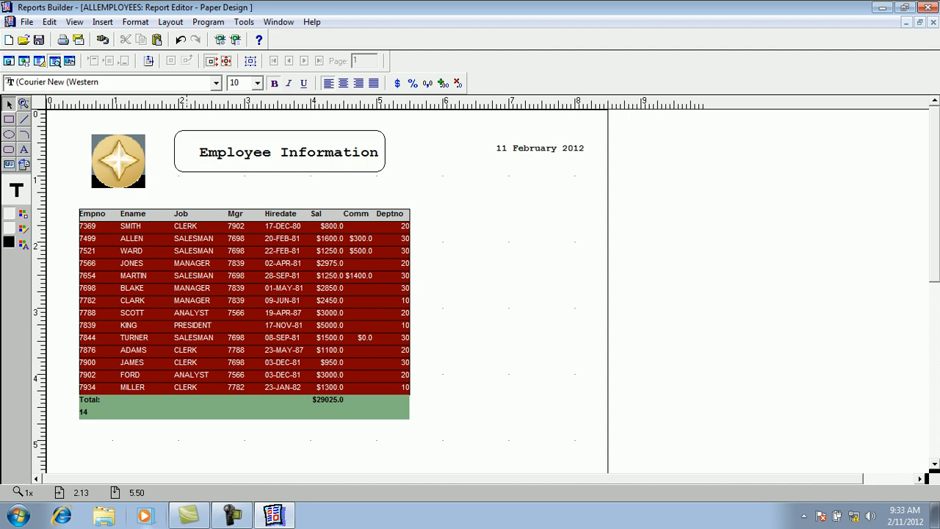
Give the Empno data column black border lines
left_click(91, 262)
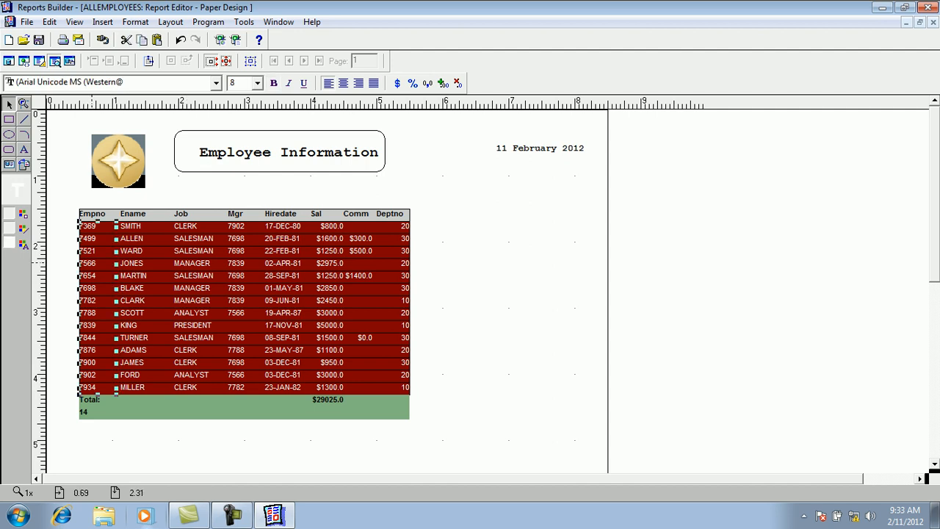
left_click(24, 227)
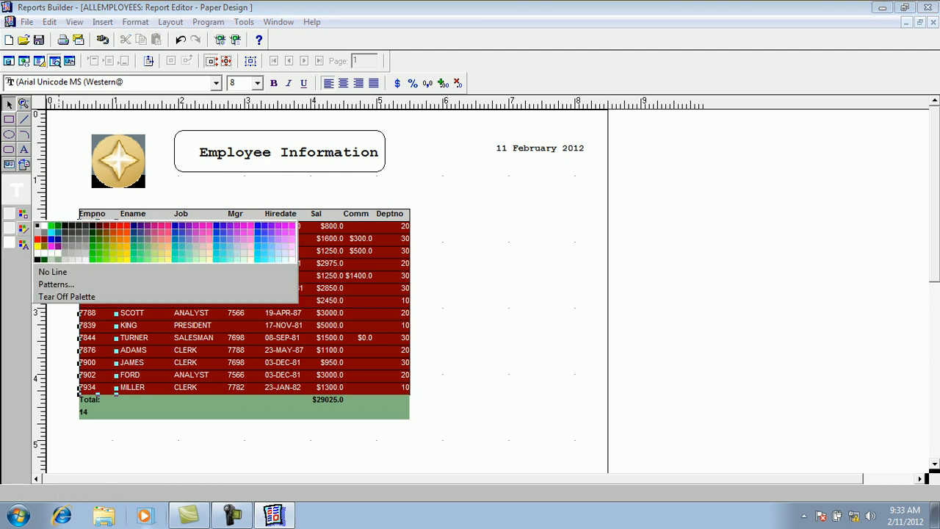
left_click(37, 226)
left_click(149, 445)
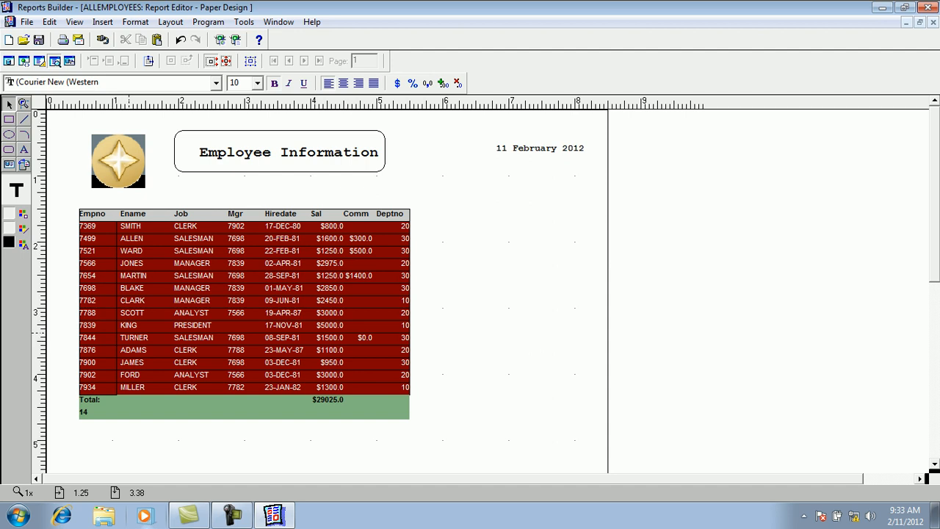
Give the remaining data columns, from Ename to Deptno, black border lines
left_click(129, 333)
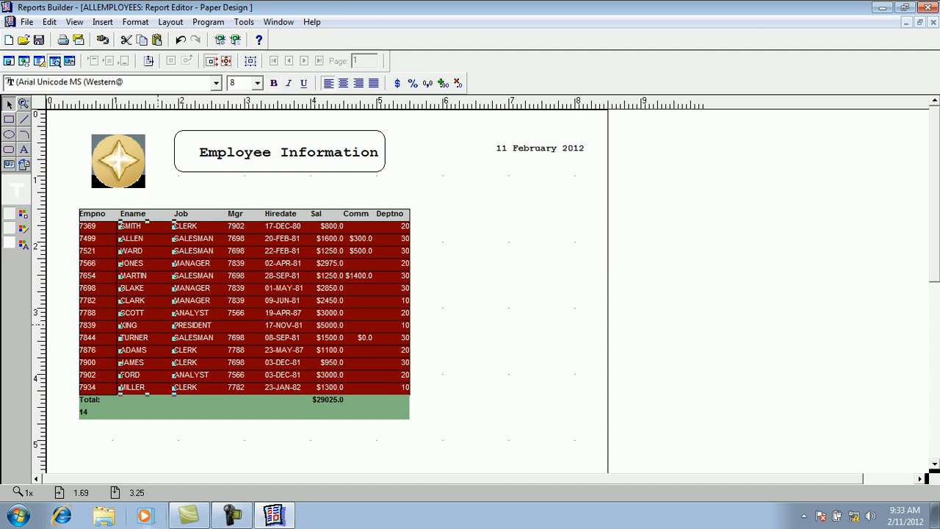
left_click(187, 328, "shift")
left_click(245, 321, "shift")
left_click(294, 309, "shift")
left_click(338, 305, "shift")
left_click(362, 304, "shift")
left_click(401, 309, "shift")
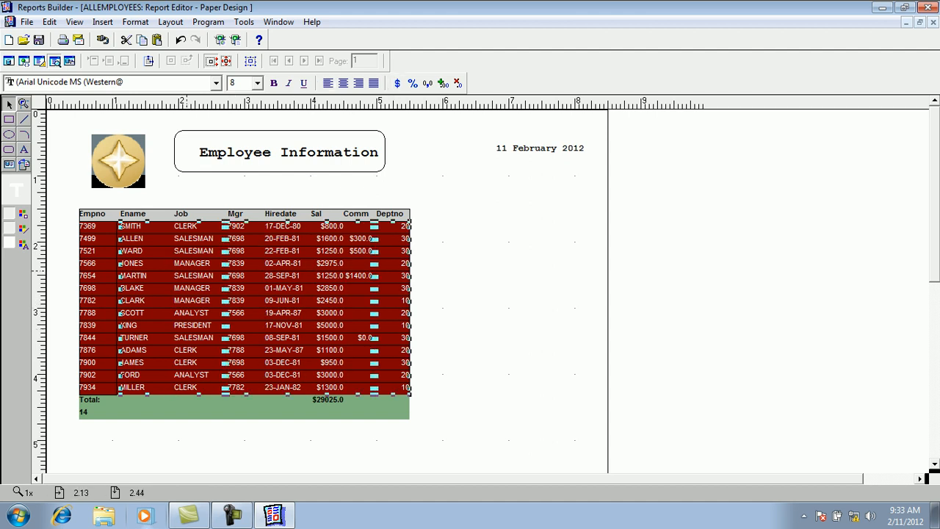
left_click(24, 229)
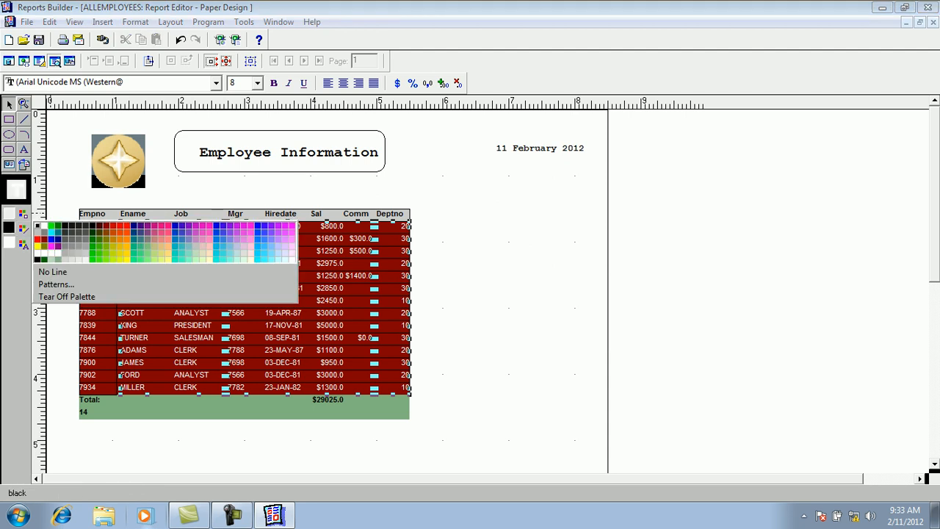
left_click(38, 226)
left_click(567, 296)
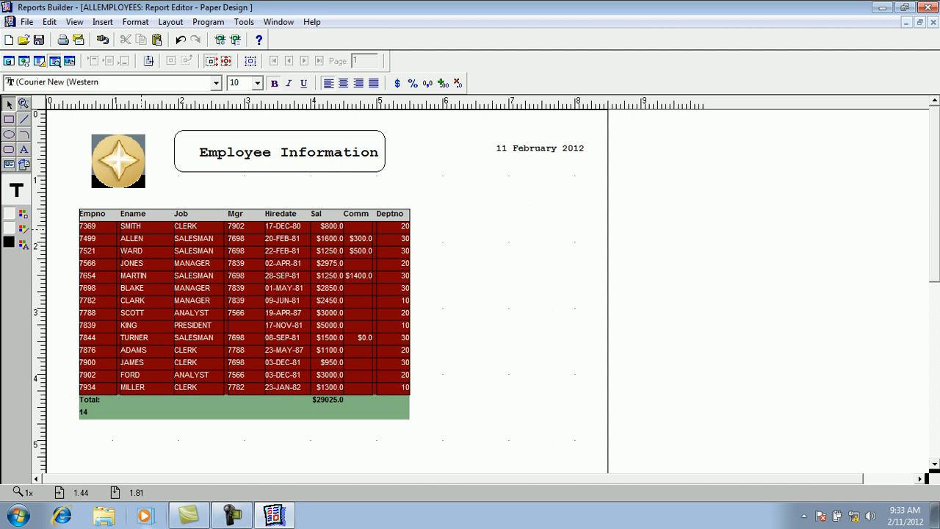
Extend the left edges of the Ename, Mgr and Deptno data columns to close the gaps to their neighbouring columns
left_click(138, 226)
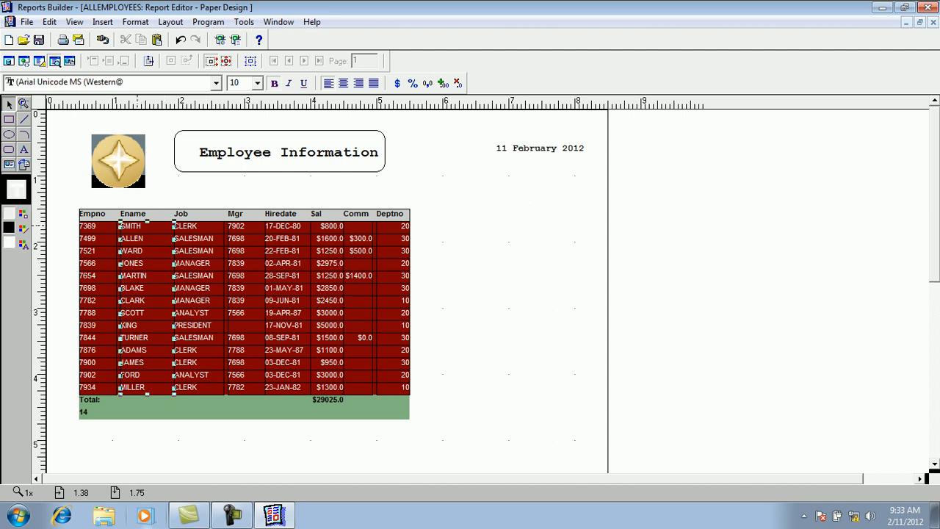
left_click_drag(120, 277, 116, 279)
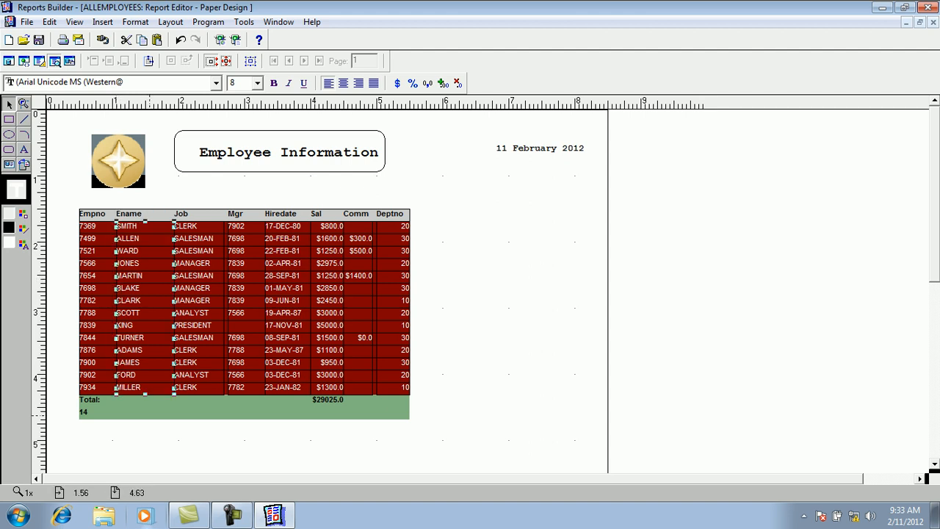
left_click(150, 415)
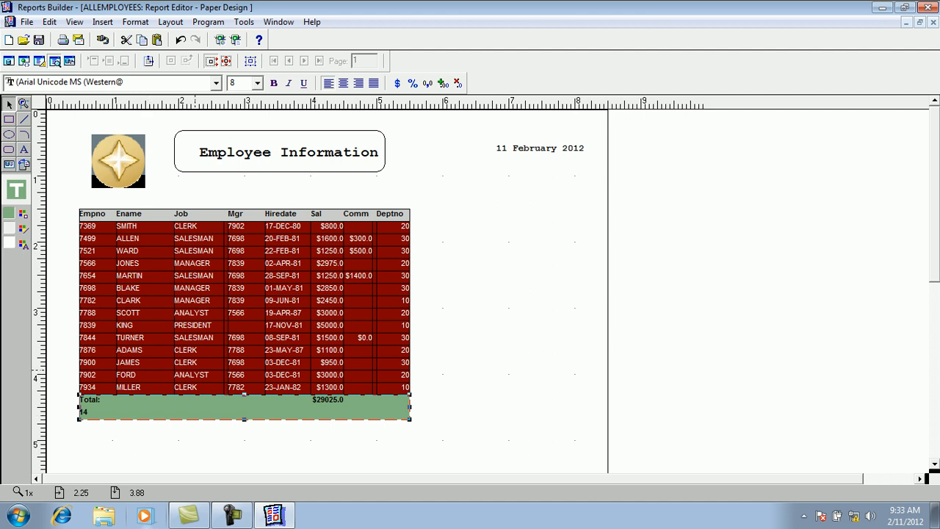
left_click(244, 302)
left_click_drag(228, 300, 224, 300)
left_click(246, 408)
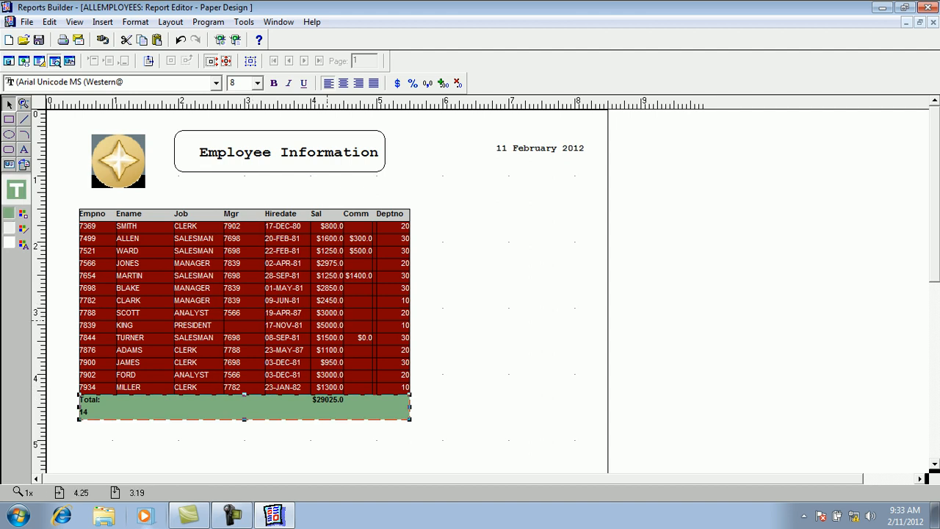
left_click(380, 321)
left_click_drag(377, 313, 373, 314)
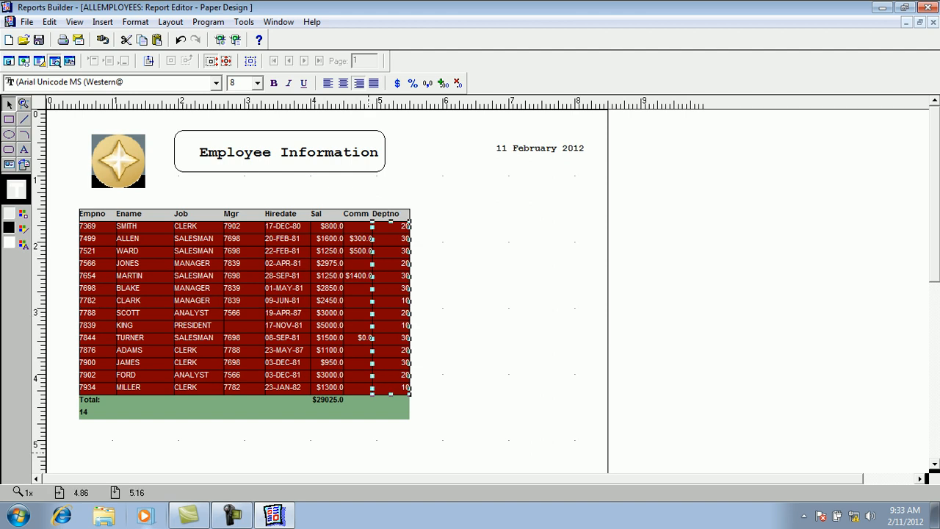
left_click(371, 441)
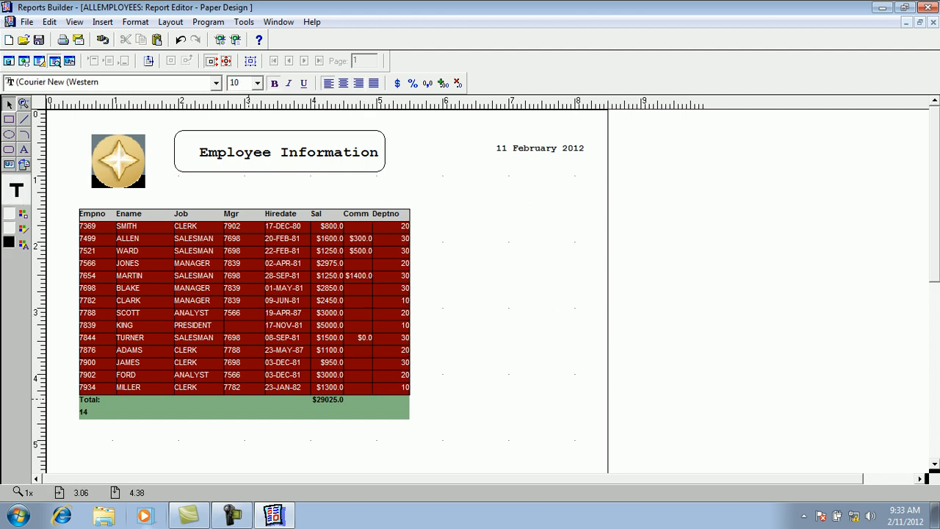
Fill the totals frame below the employee rows with light grey
left_click(221, 416)
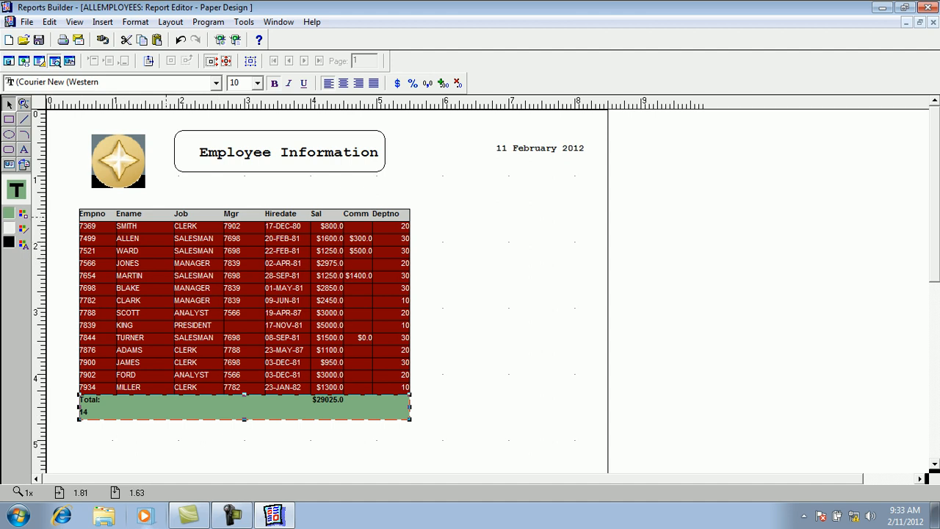
left_click(23, 214)
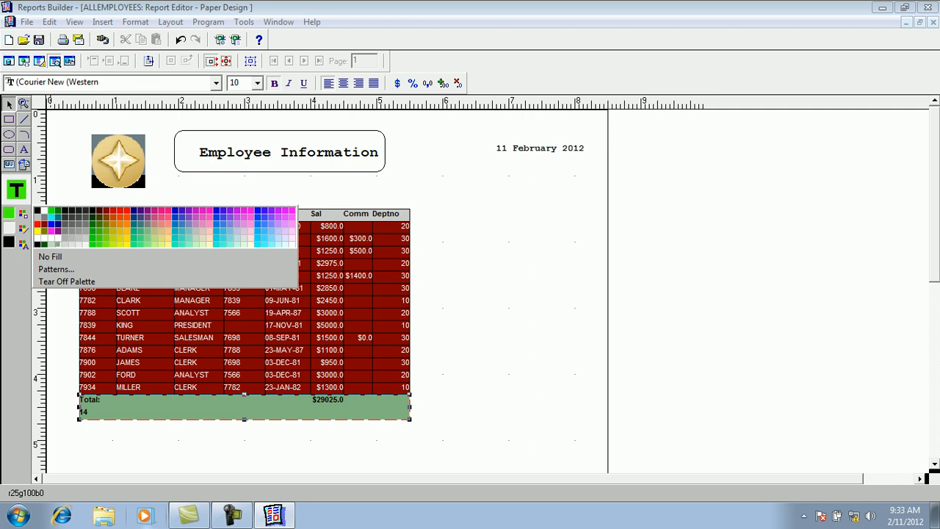
left_click(85, 238)
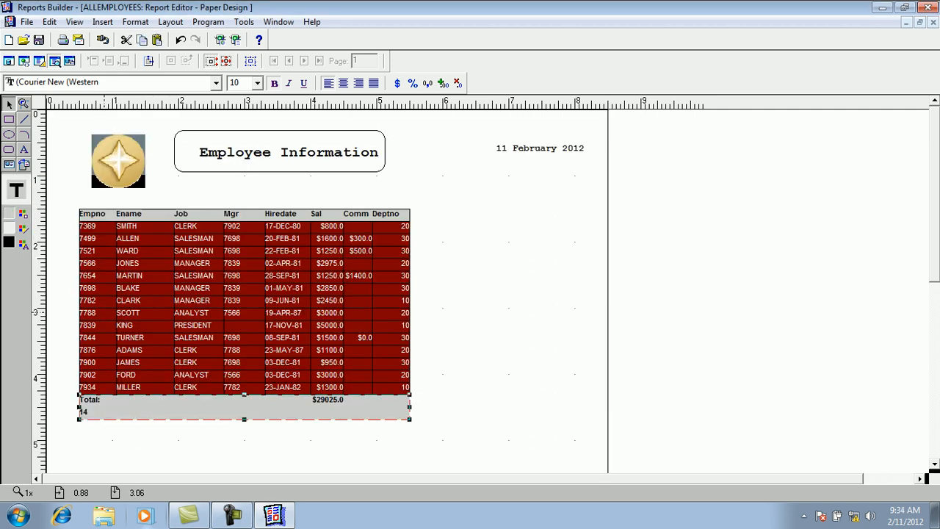
Give the totals frame below the employee rows a black border line
left_click(22, 243)
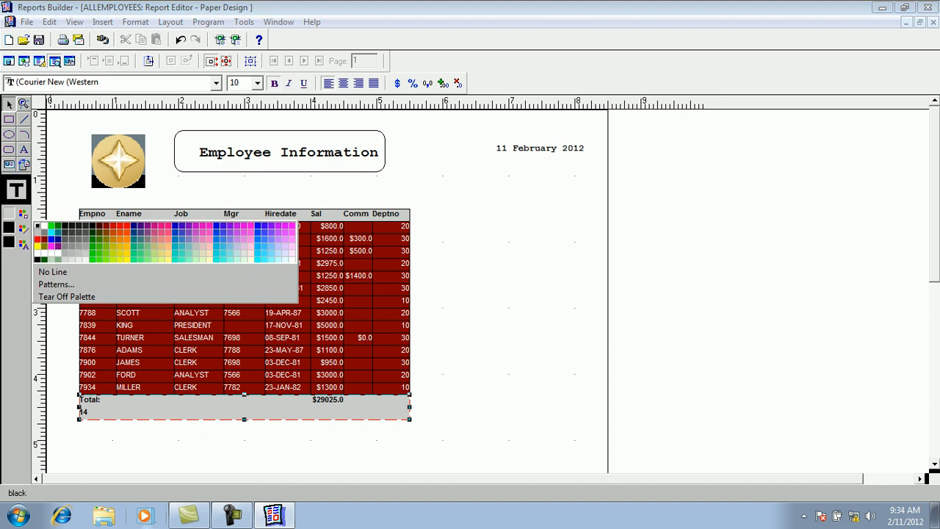
left_click(38, 225)
left_click(23, 228)
left_click(38, 226)
left_click(203, 448)
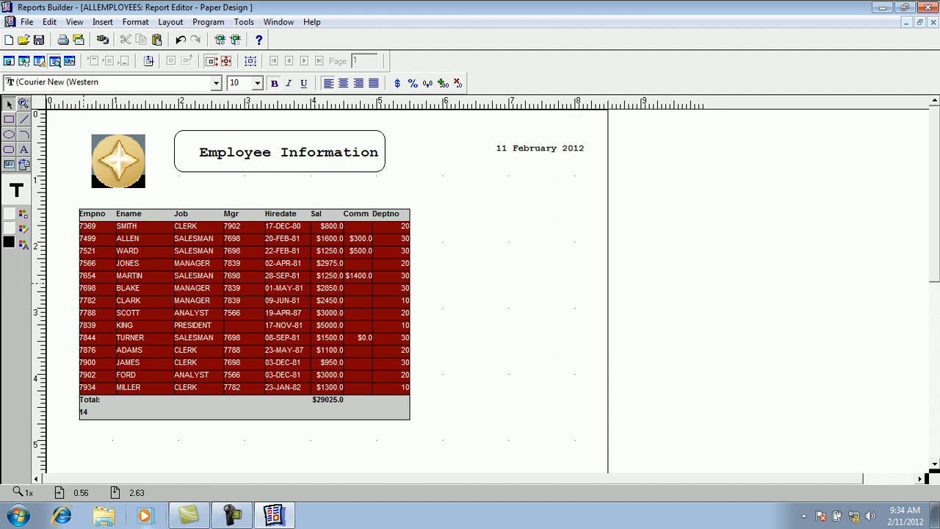
left_click(166, 420)
left_click(217, 443)
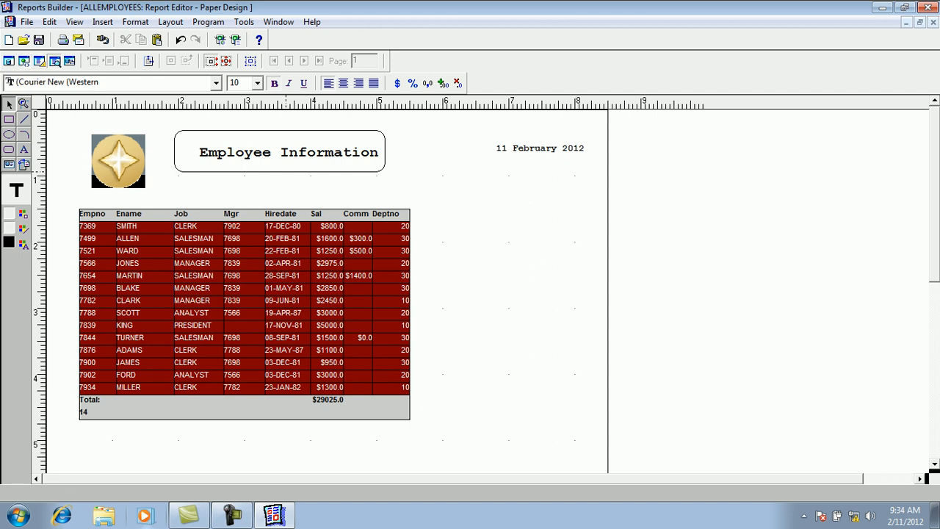
Change the SQL statement of query Q_1 in the data model to "select * from emp2;"
left_click(9, 60)
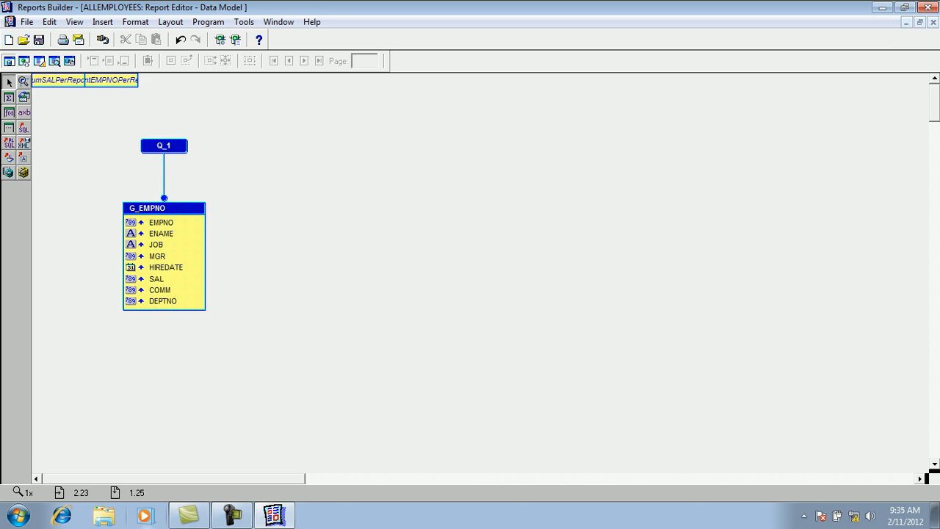
double_click(174, 146)
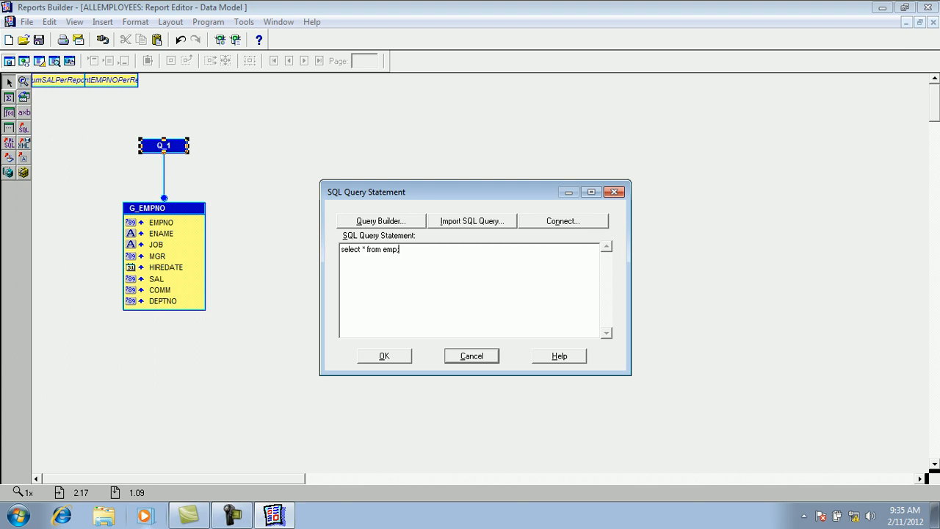
left_click_drag(341, 250, 401, 250)
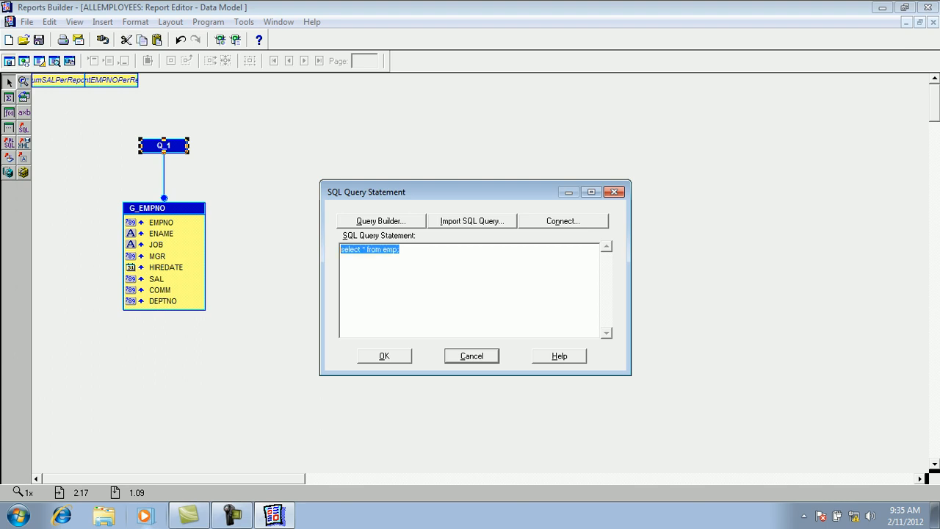
left_click(396, 250)
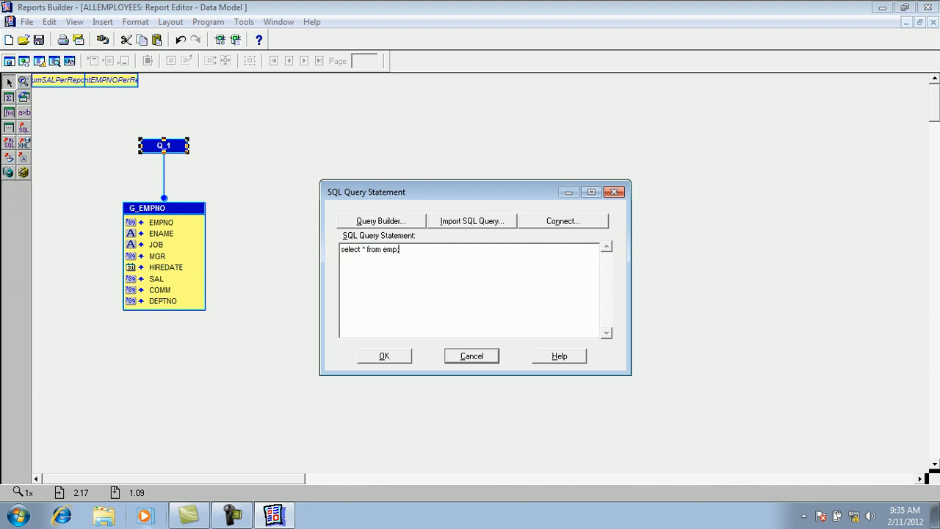
type("2;")
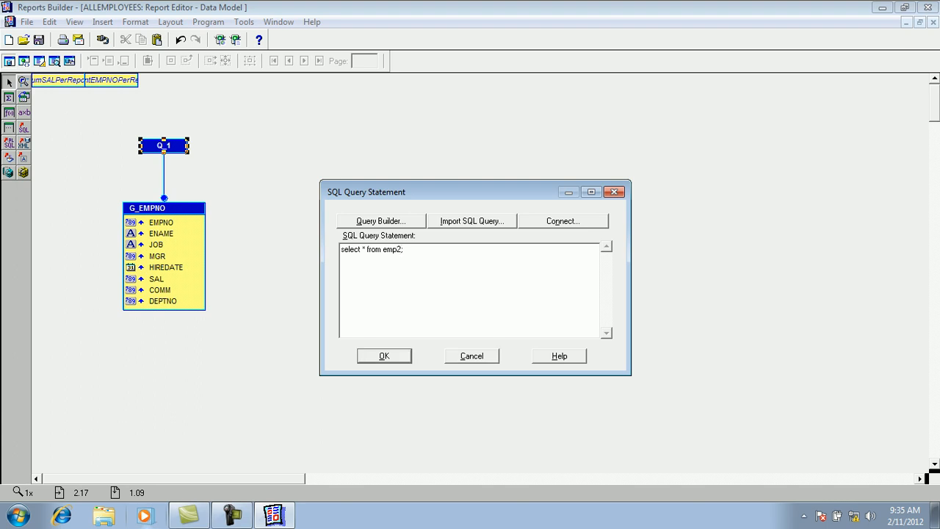
Apply the statement "select * from emp2;" to query Q_1 and run the paper layout
key("Return")
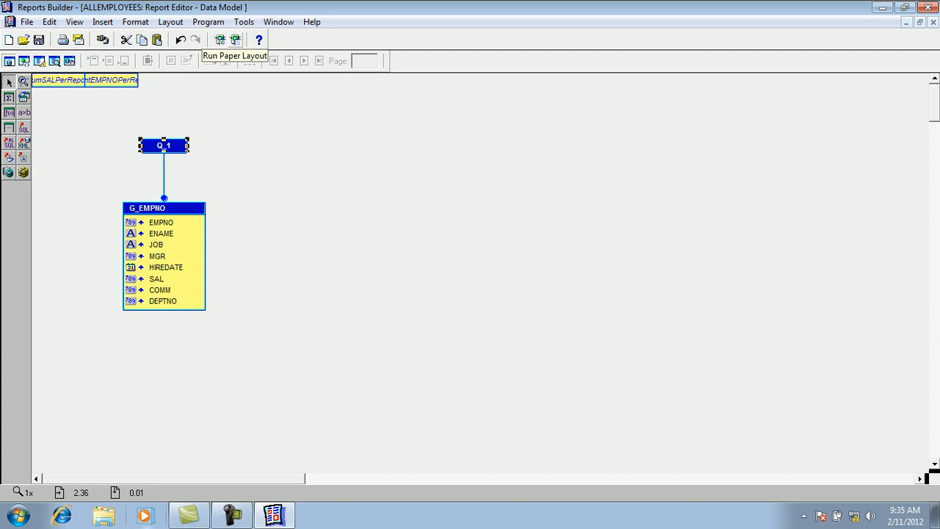
left_click(236, 40)
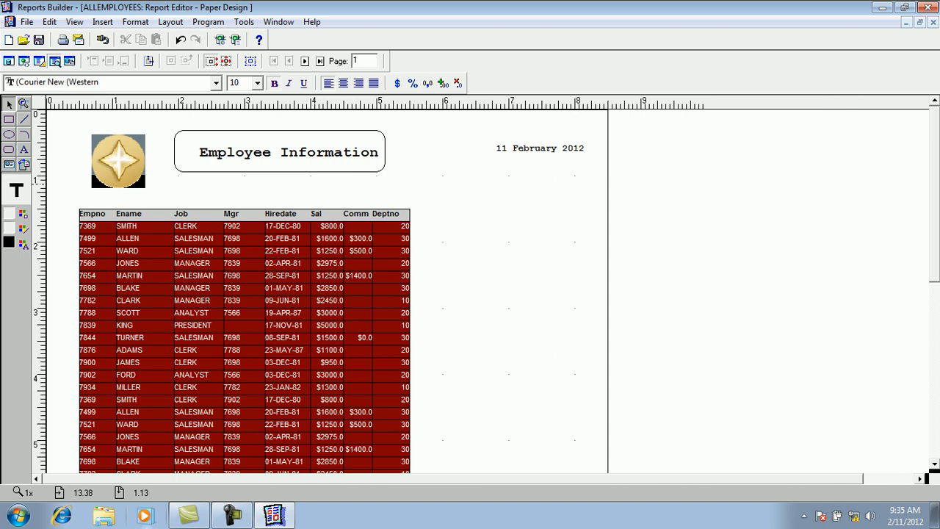
Page through the Employee Information report, examining the rows, page numbering and the summary row on the last page
scroll(485, 290, "down", 7)
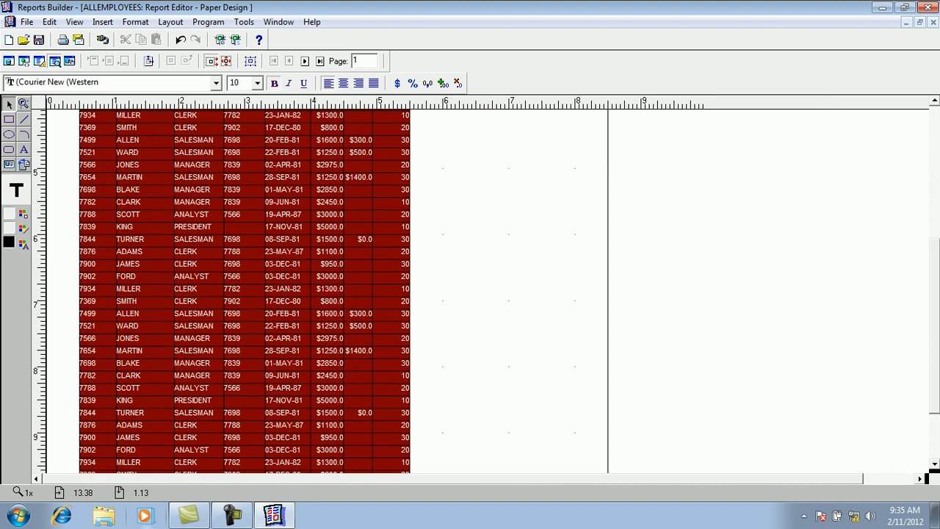
scroll(485, 290, "down", 3)
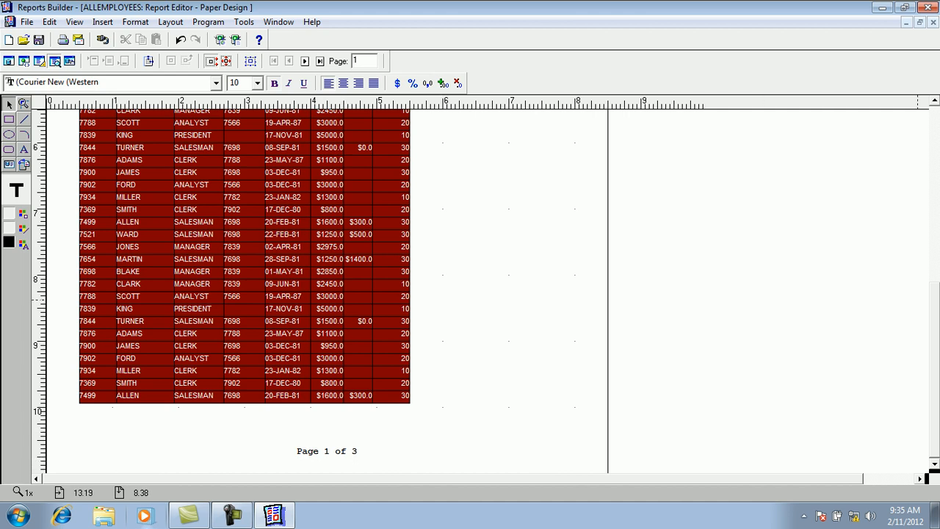
scroll(244, 291, "up", 3)
left_click_drag(935, 259, 935, 125)
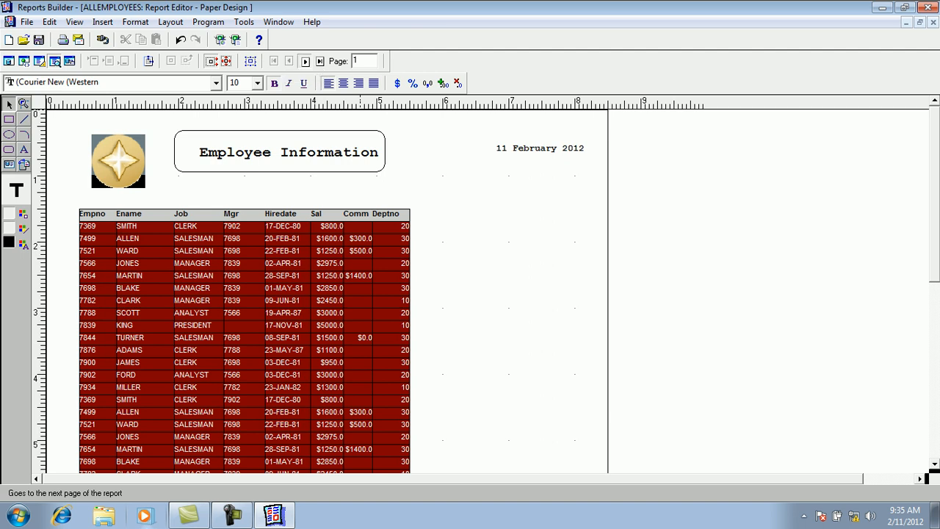
left_click(305, 61)
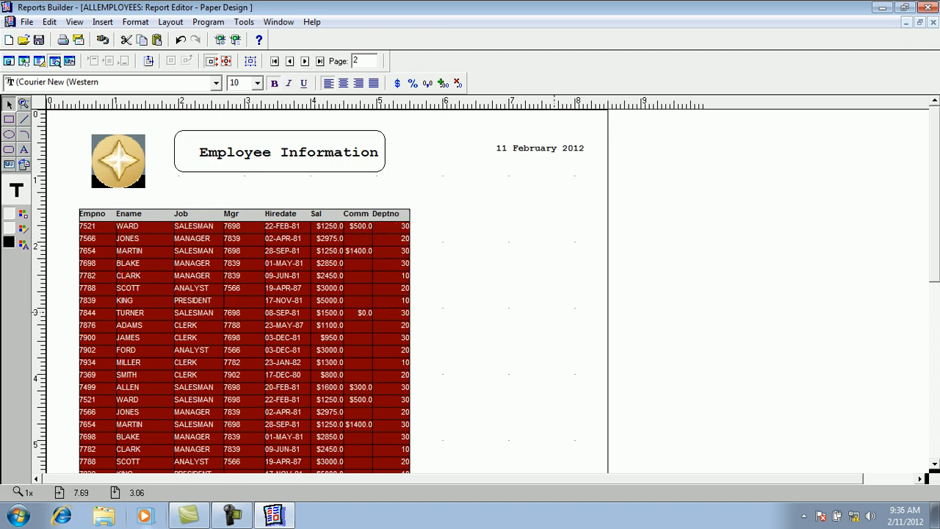
scroll(328, 294, "down", 5)
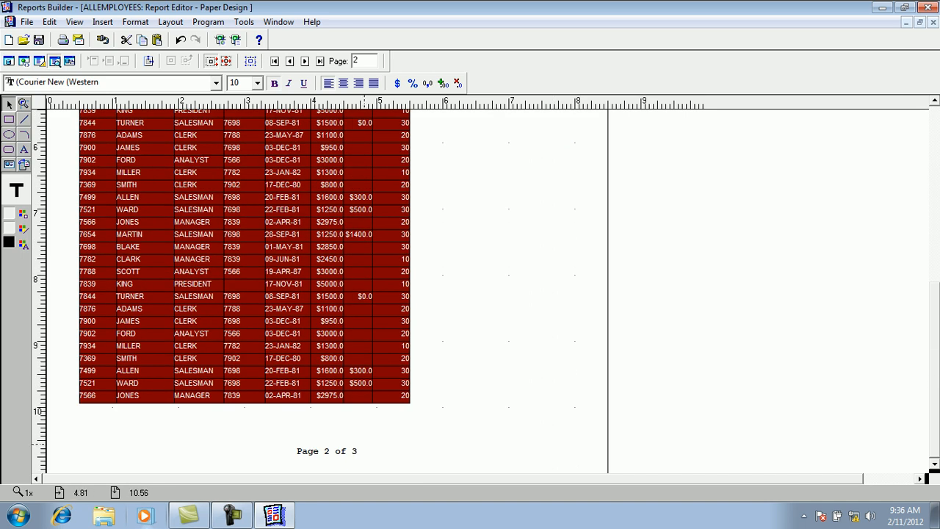
scroll(328, 294, "up", 5)
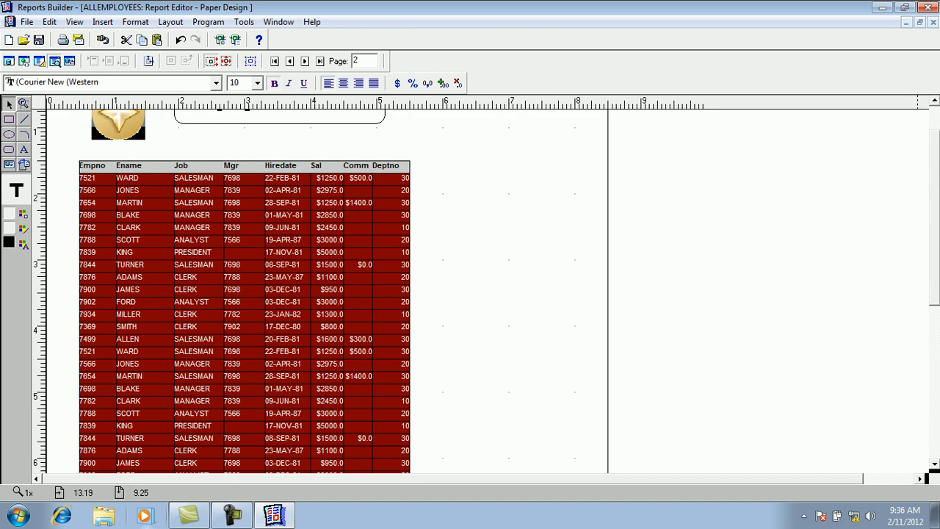
left_click(305, 61)
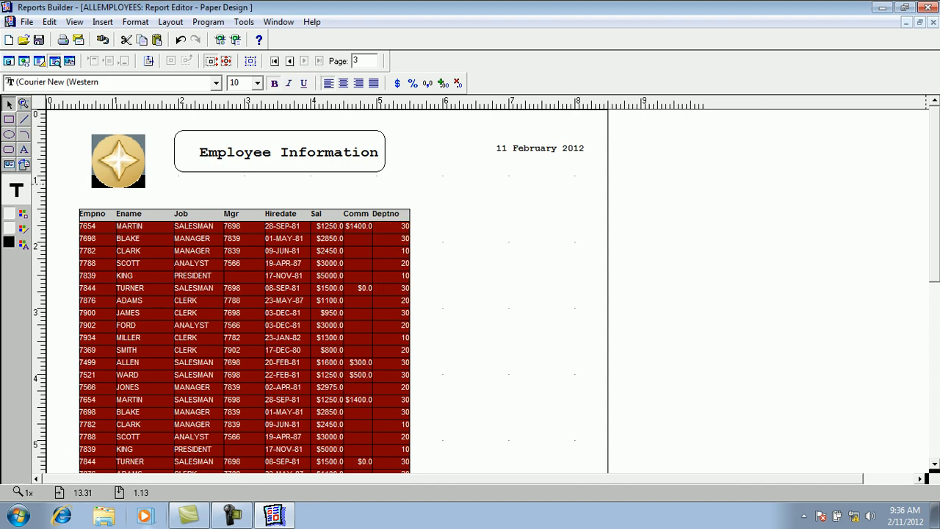
scroll(327, 294, "down", 4)
scroll(328, 294, "down", 1)
scroll(328, 294, "up", 4)
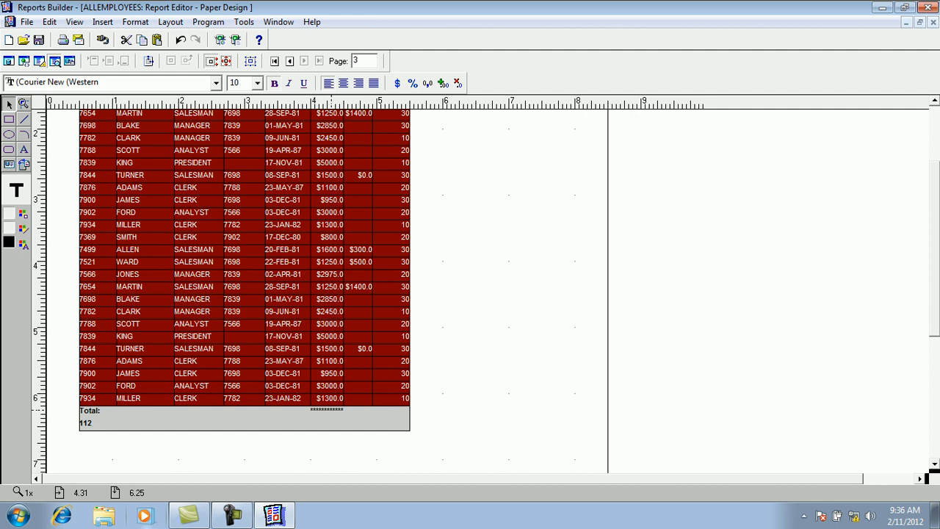
Widen the salary total field in the last page's summary row slightly so the full amount fits
left_click(327, 410)
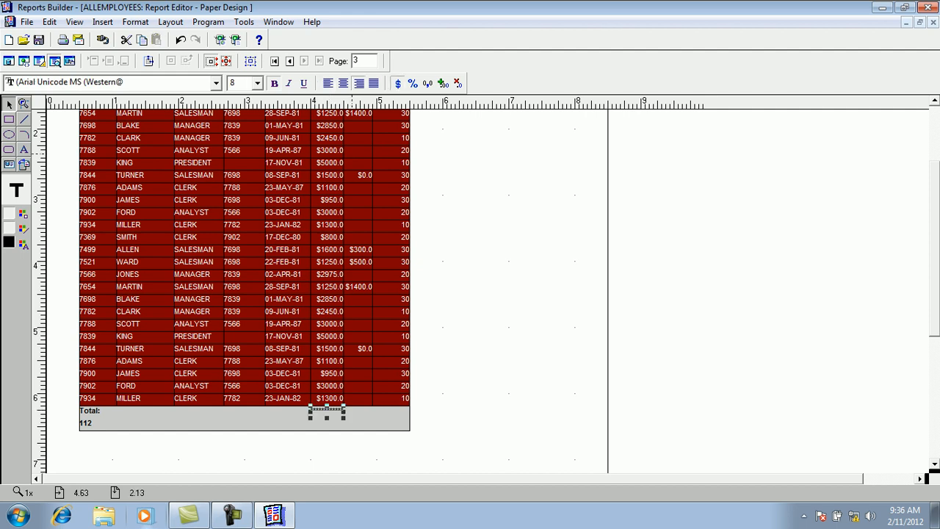
left_click(274, 61)
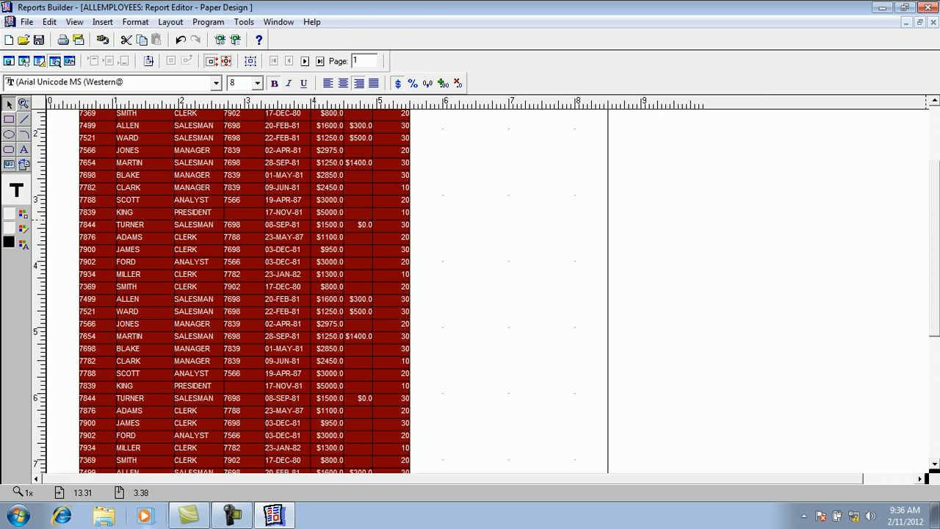
scroll(244, 294, "down", 5)
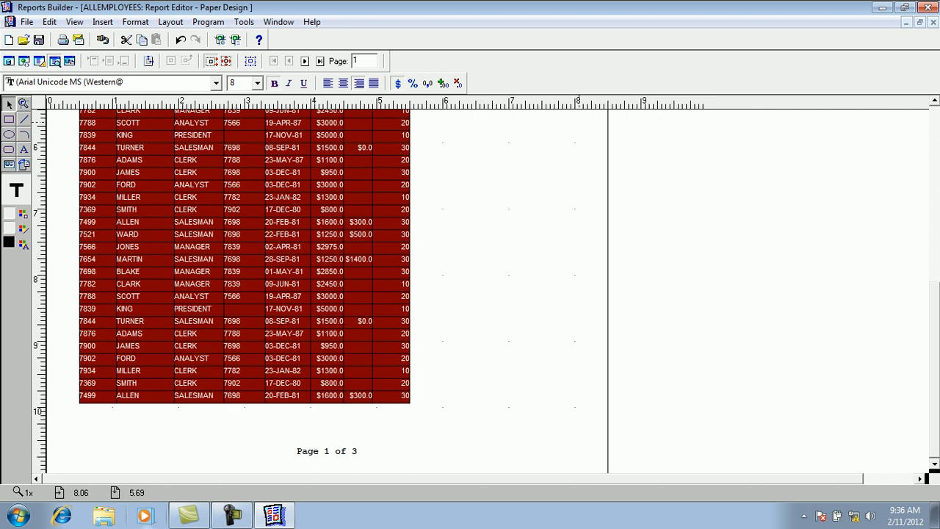
left_click(320, 61)
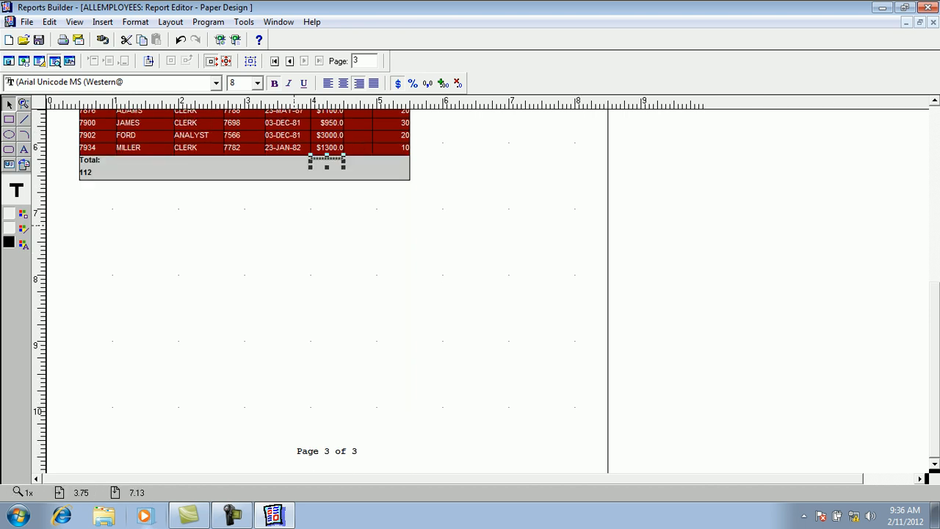
left_click_drag(344, 163, 349, 163)
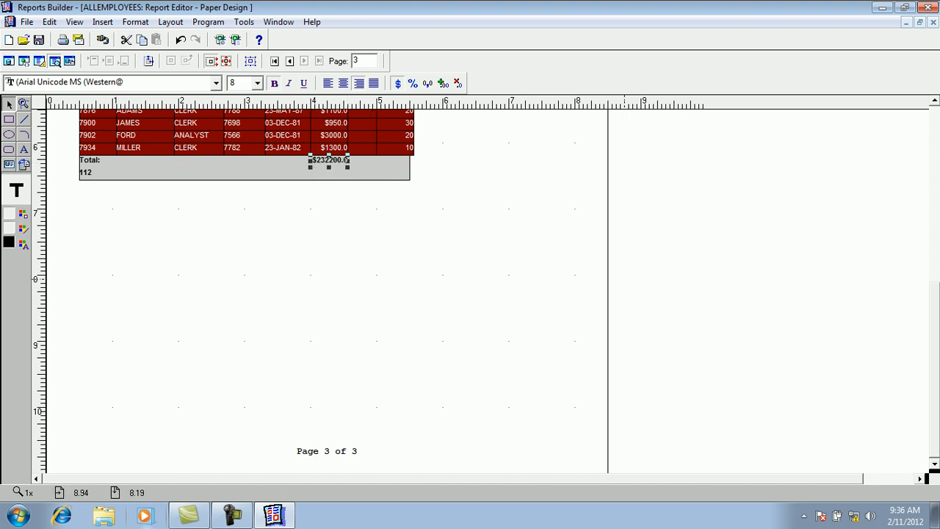
Extend the summary row's frame to line up with the right edge of the widened table
left_click_drag(935, 308, 935, 190)
left_click(372, 416)
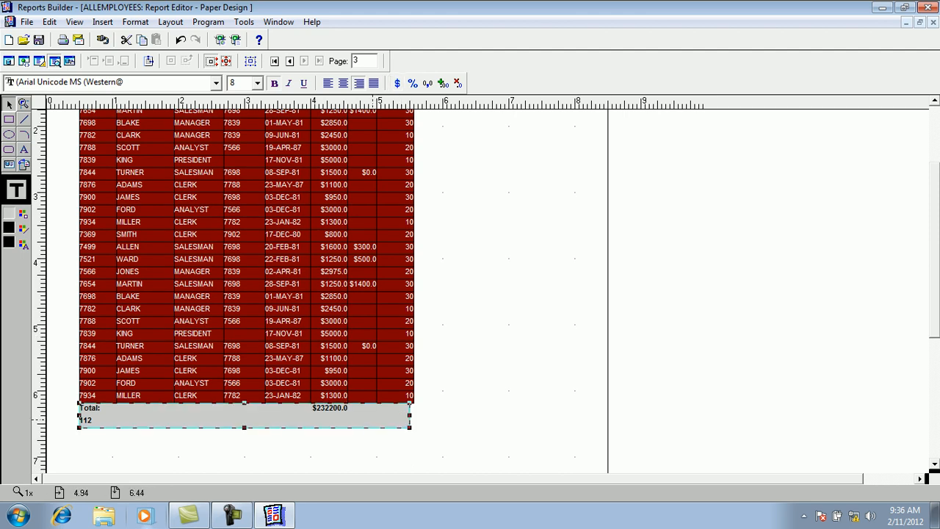
left_click_drag(410, 416, 414, 415)
left_click(457, 403)
left_click(327, 411)
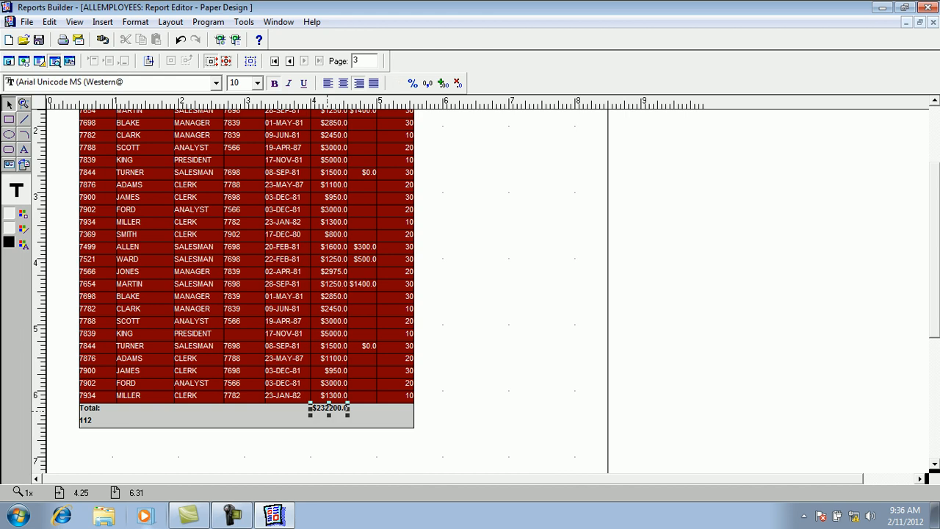
left_click(536, 353)
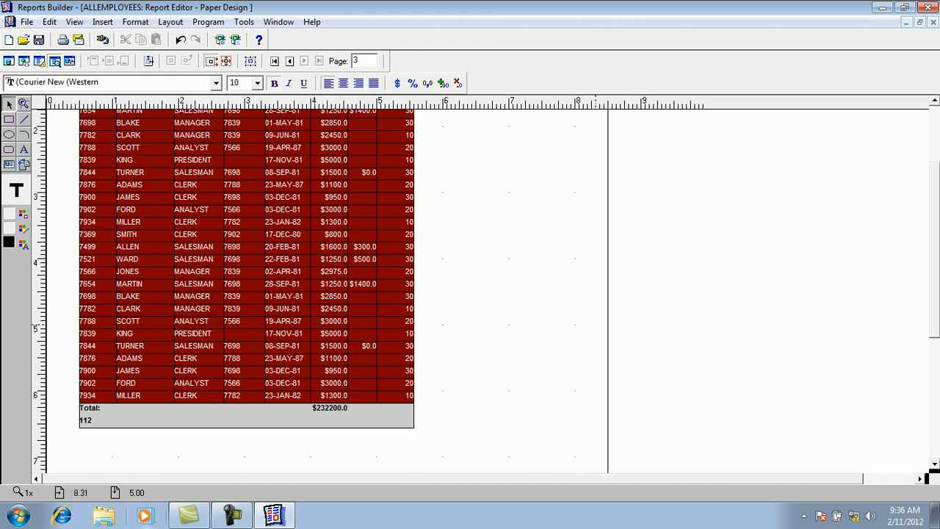
Add thousands separators to the Sal column values, starting from the report's first page
left_click(275, 61)
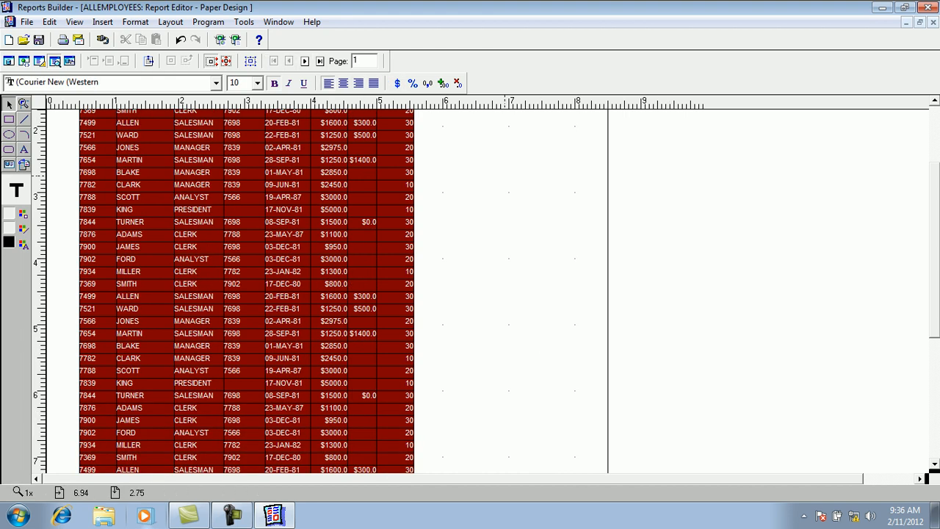
left_click_drag(934, 271, 934, 213)
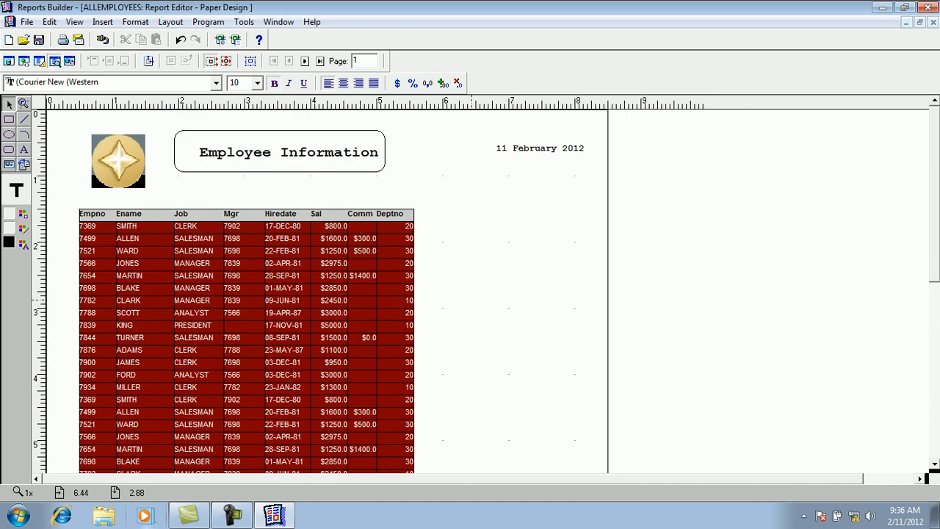
left_click(332, 307)
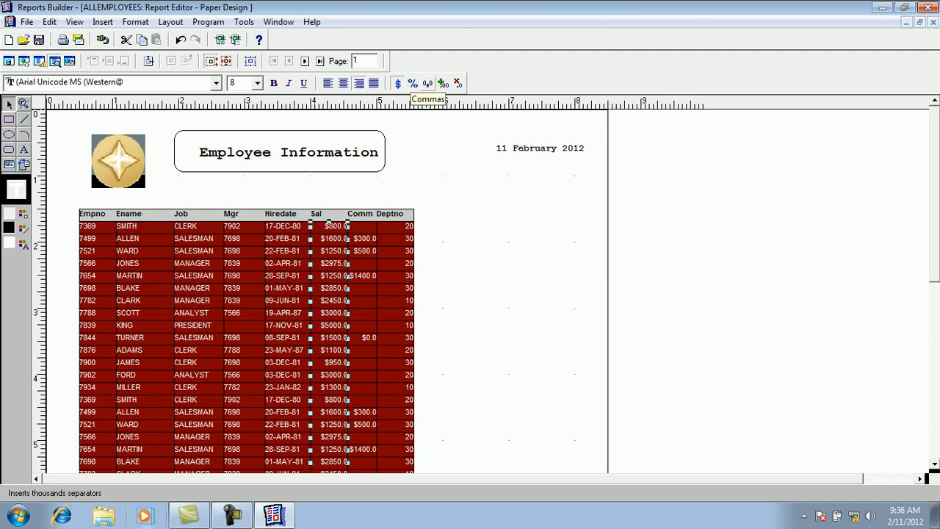
left_click(427, 83)
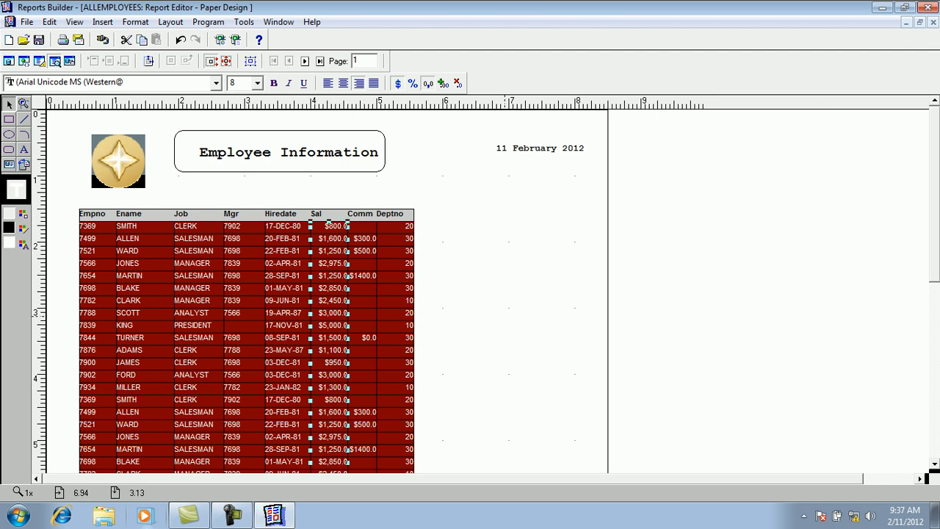
Add thousands separators to the Comm column and widen it at the Deptno border to fit the amounts
left_click(369, 279)
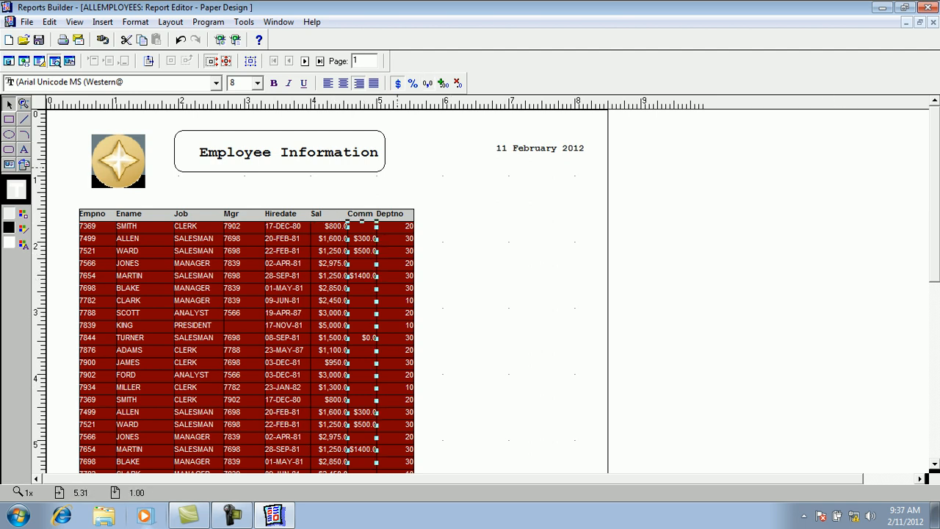
left_click(428, 83)
left_click(389, 283)
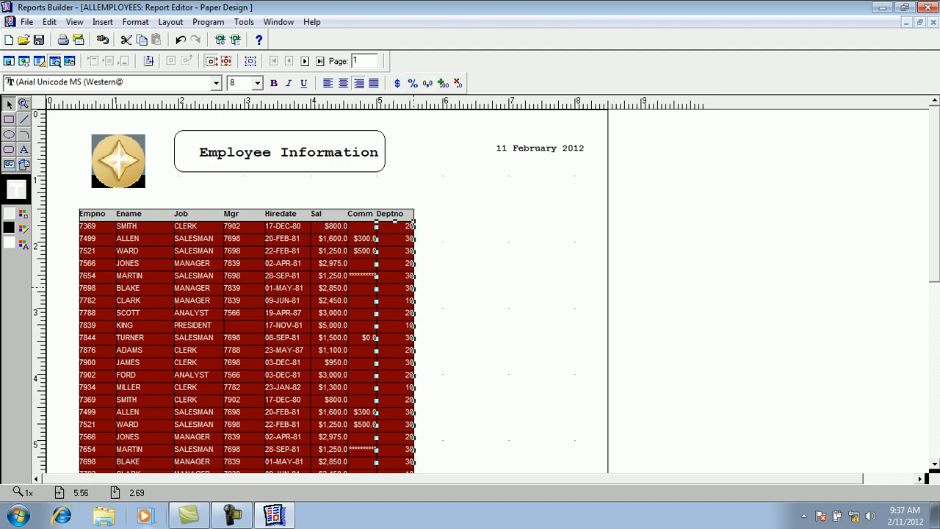
mouse_move(377, 291)
left_mouse_down()
mouse_move(385, 288)
mouse_move(385, 303)
left_mouse_up()
left_click(373, 300)
left_click(625, 289)
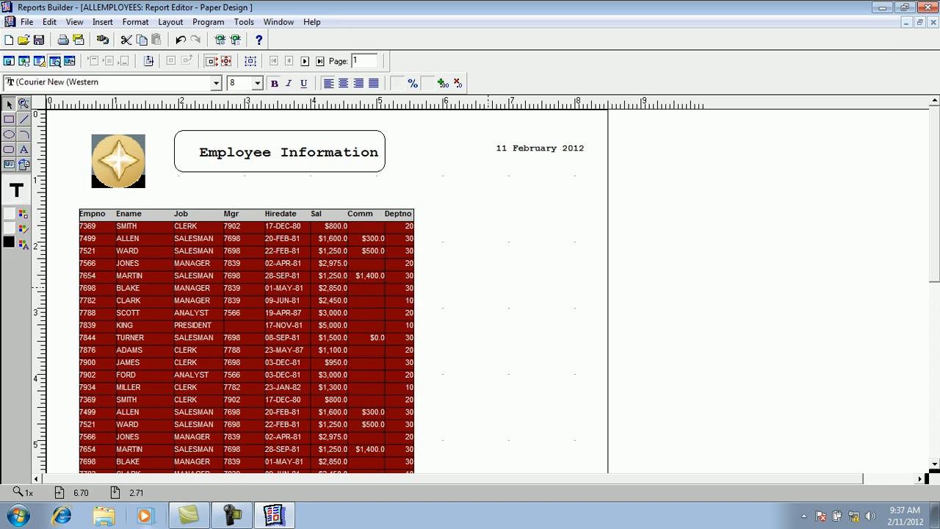
Add thousands separators to the salary total on the last page and widen its field by about 0.06
scroll(323, 287, "down", 10)
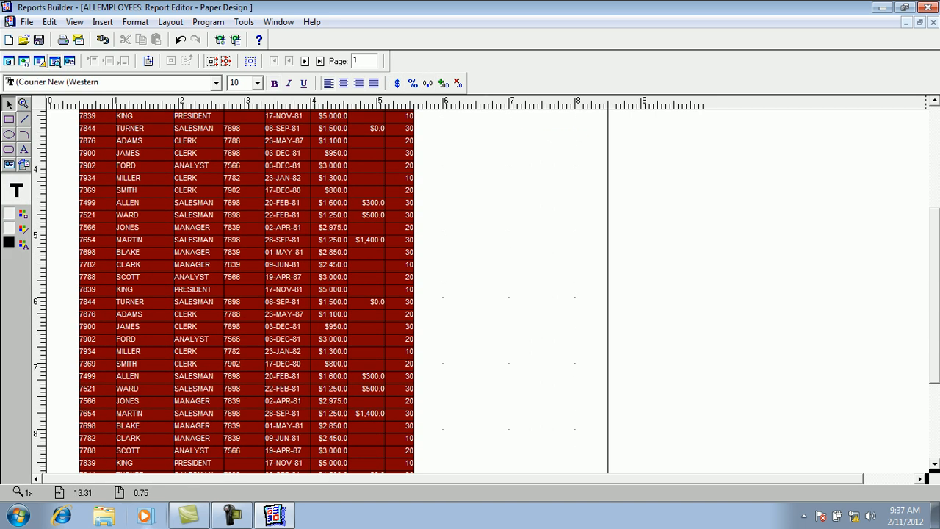
scroll(323, 286, "down", 2)
scroll(323, 287, "up", 10)
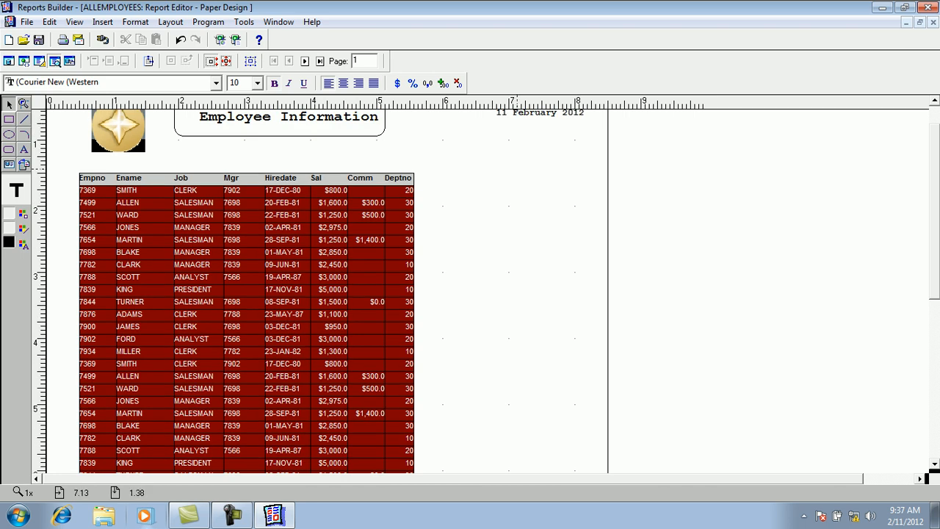
left_click(319, 60)
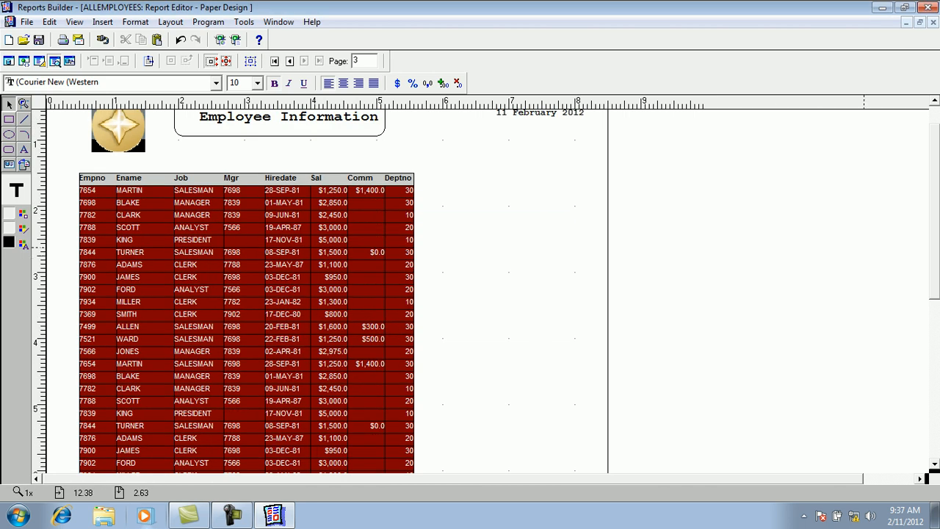
scroll(323, 286, "down", 5)
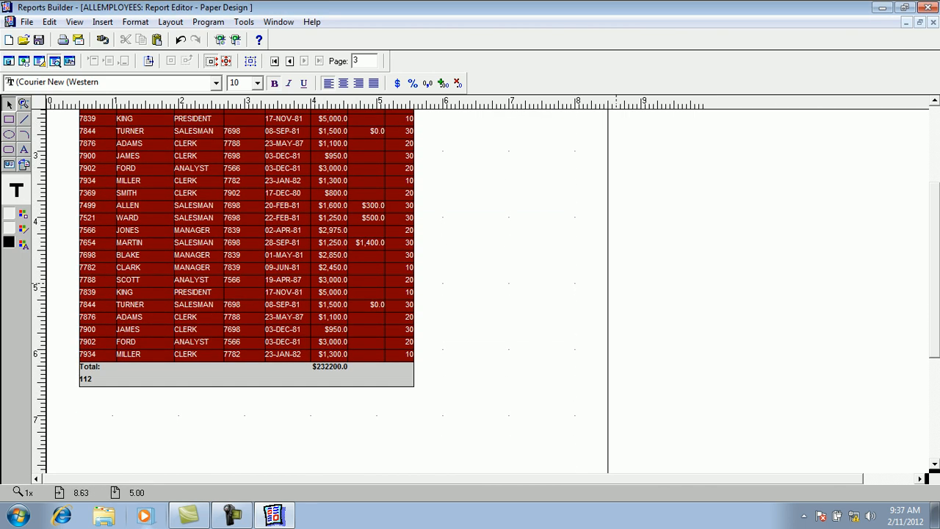
left_click(329, 366)
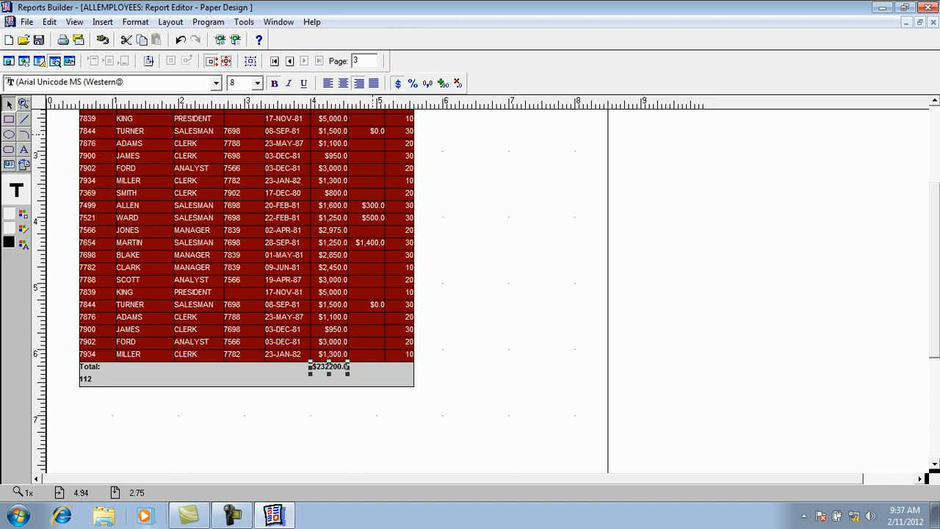
left_click(427, 83)
left_click_drag(347, 368, 352, 368)
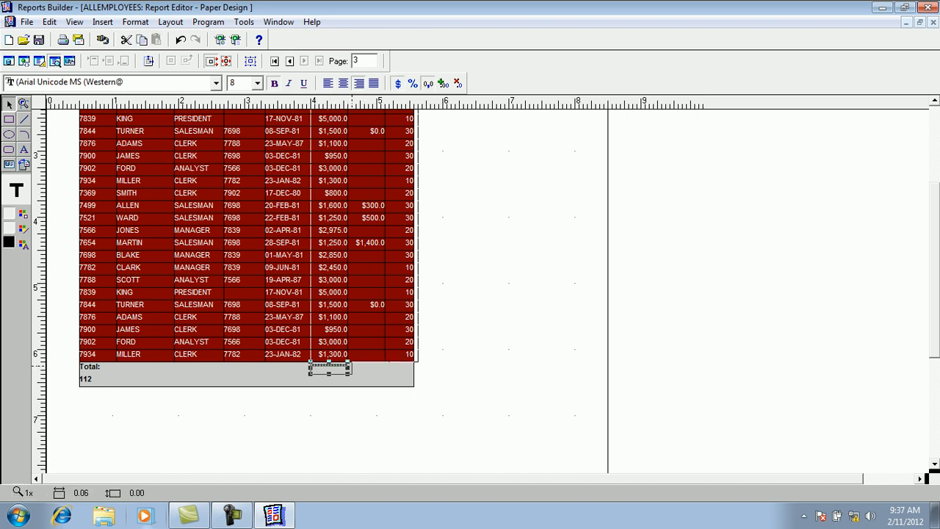
left_click(453, 384)
Stretch the summary row's frame again to match the table's new right edge
left_click(415, 383)
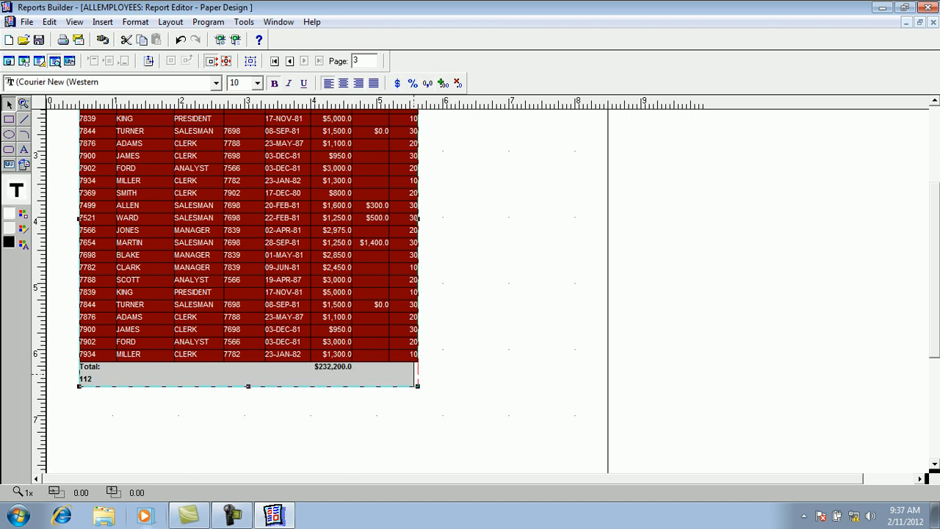
left_click(410, 379)
left_click_drag(414, 374, 418, 374)
left_click(493, 367)
scroll(931, 476, "up", 5)
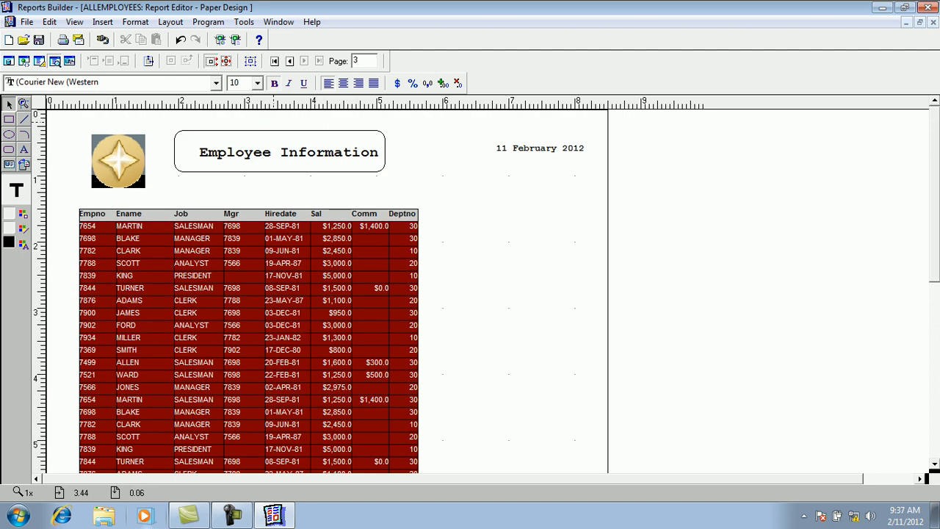
Change query Q_1 in the data model to select * from emp; and run the report in paper layout
left_click(9, 61)
double_click(163, 146)
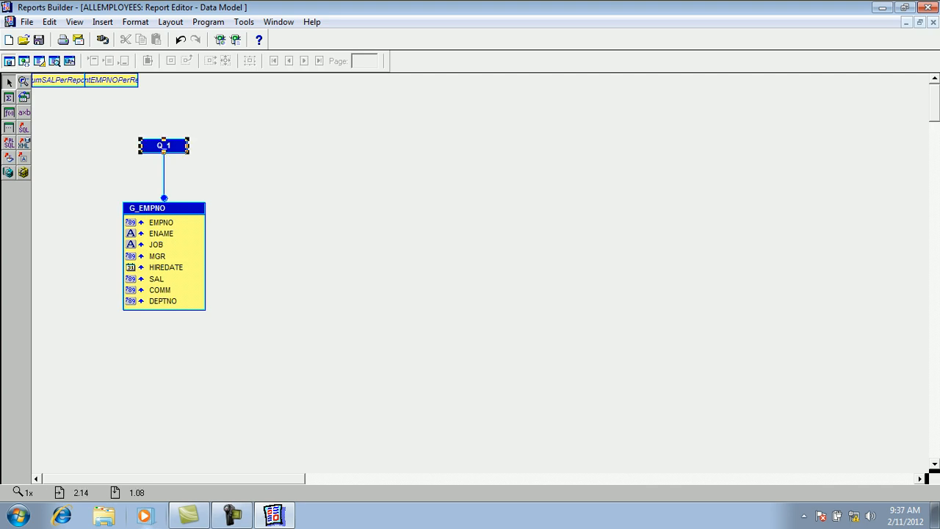
key("BackSpace")
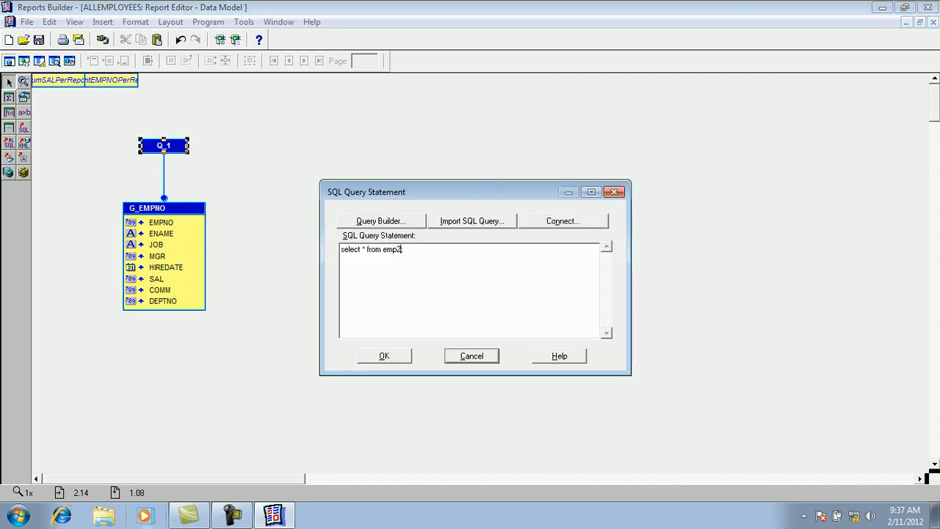
key("BackSpace")
key("BackSpace")
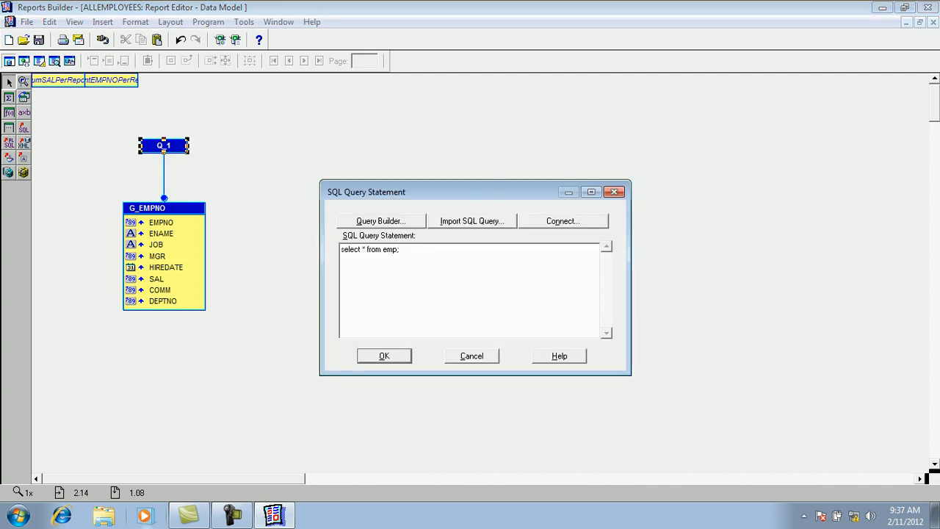
key("Return")
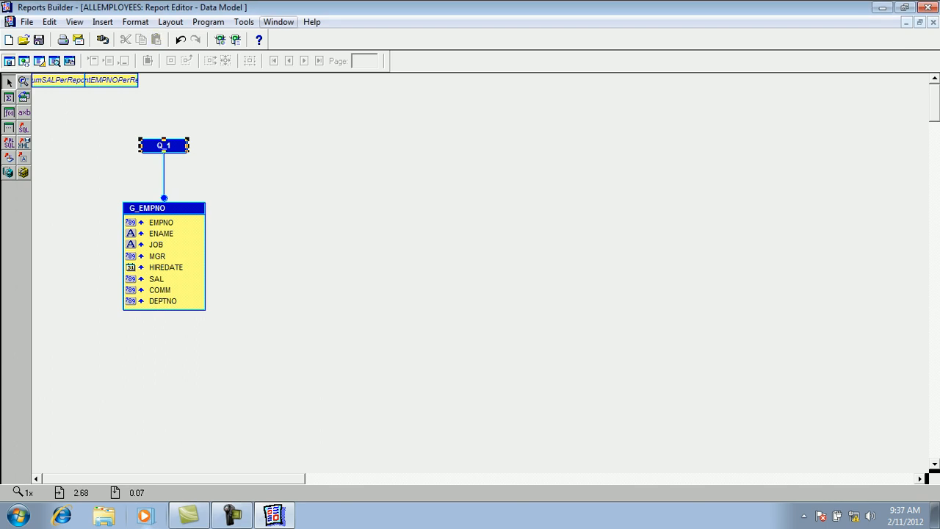
left_click(235, 40)
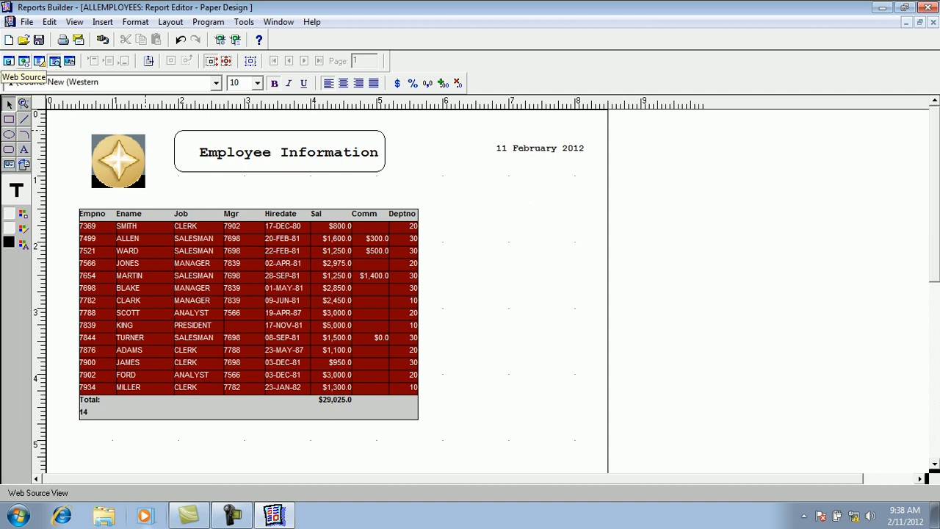
Examine the summary frame in the paper layout and the data model's branches in the Object Navigator
left_click(39, 61)
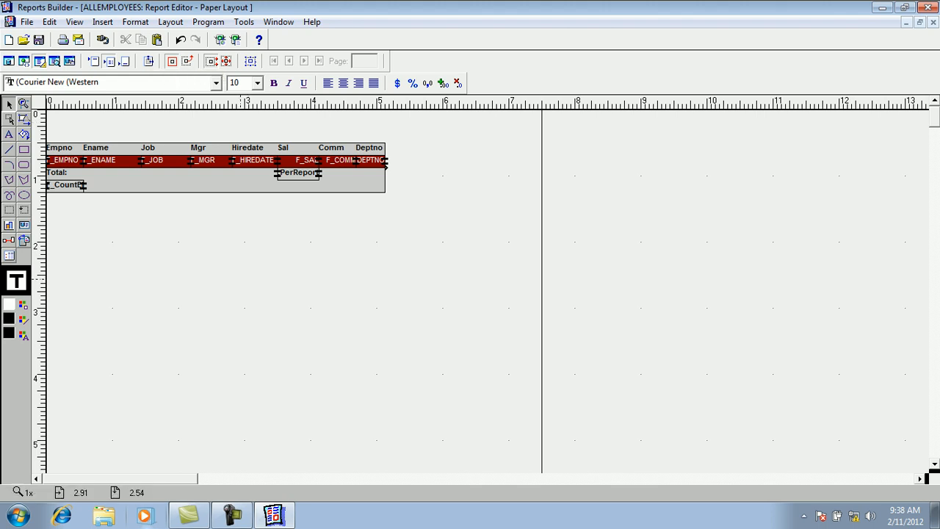
left_click(229, 183)
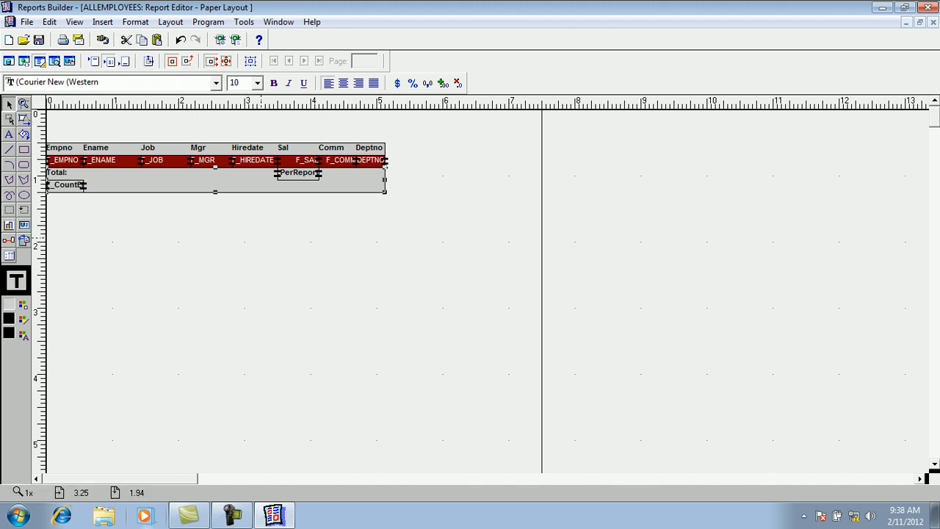
left_click(261, 238)
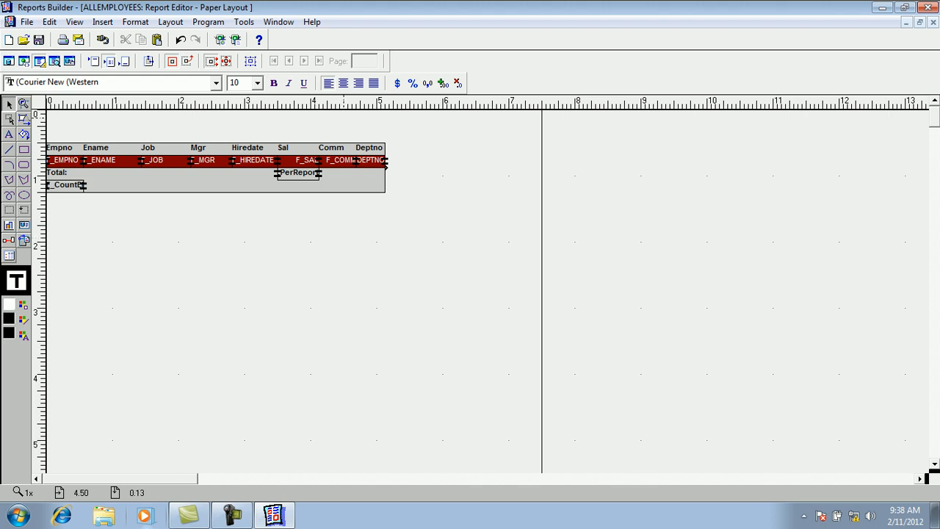
left_click(279, 22)
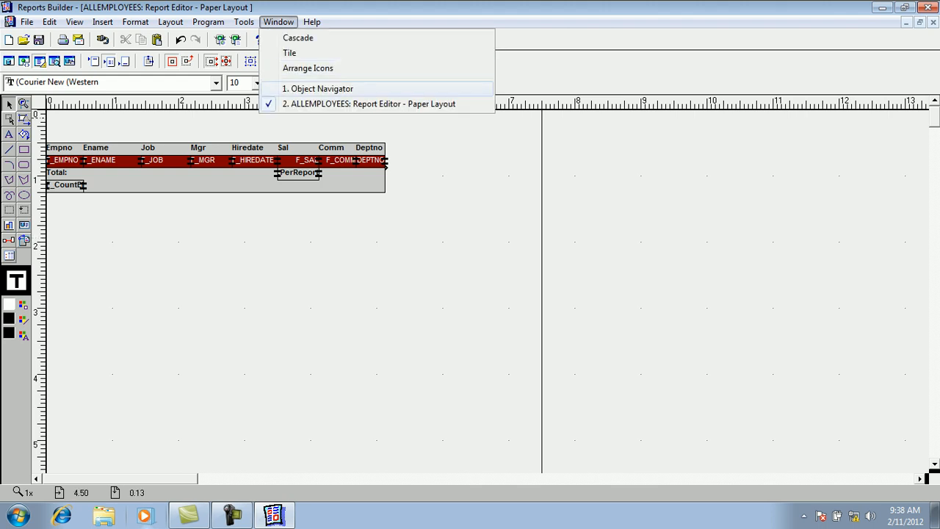
left_click(322, 88)
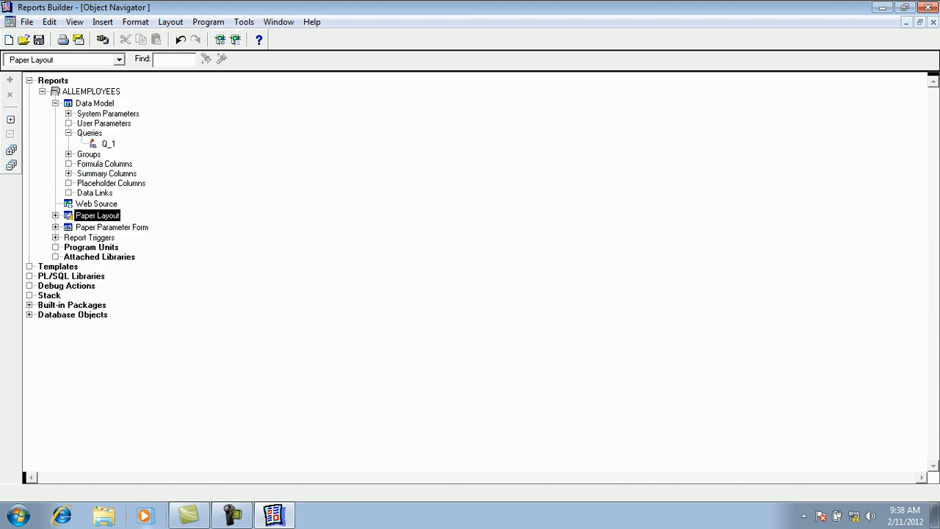
left_click(55, 103)
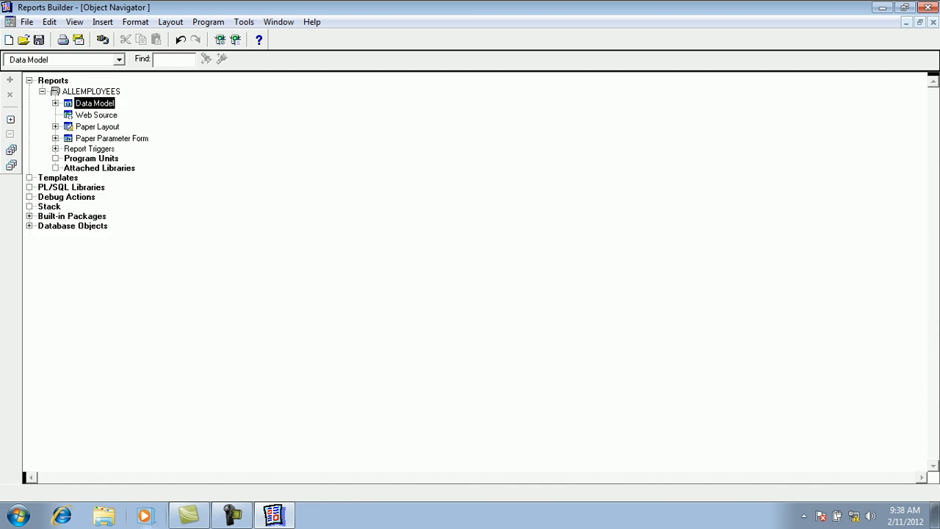
left_click(56, 103)
left_click(69, 133)
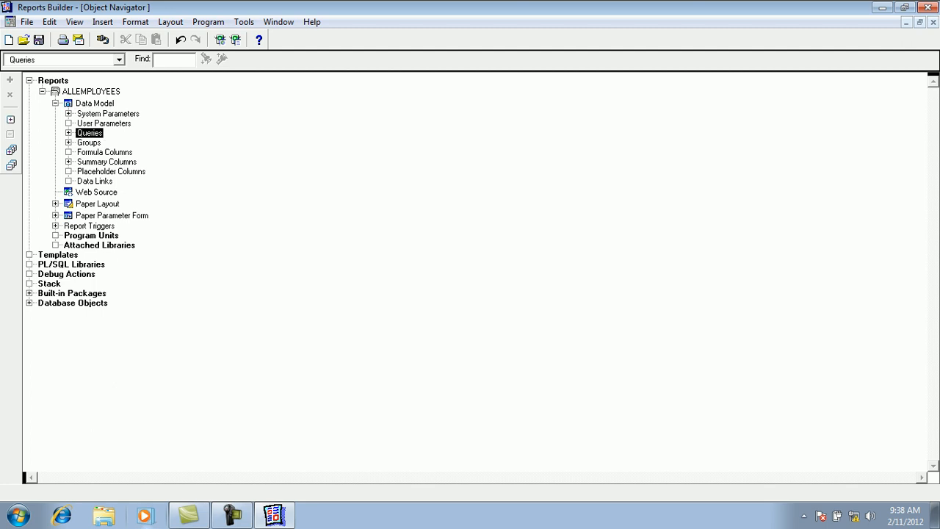
Enlarge the G_EMPNO group downward in the data model and place a formula column below DEPTNO
double_click(68, 104)
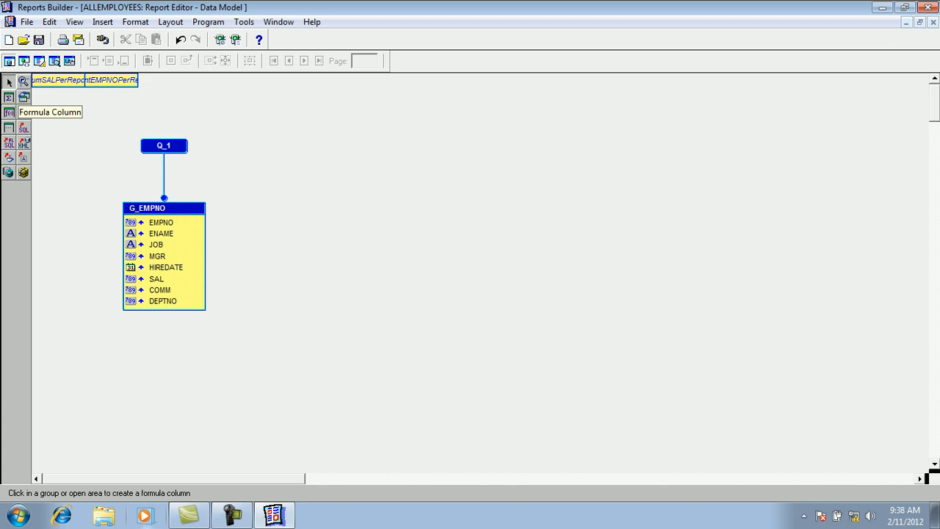
left_click(140, 310)
left_click_drag(140, 309, 163, 345)
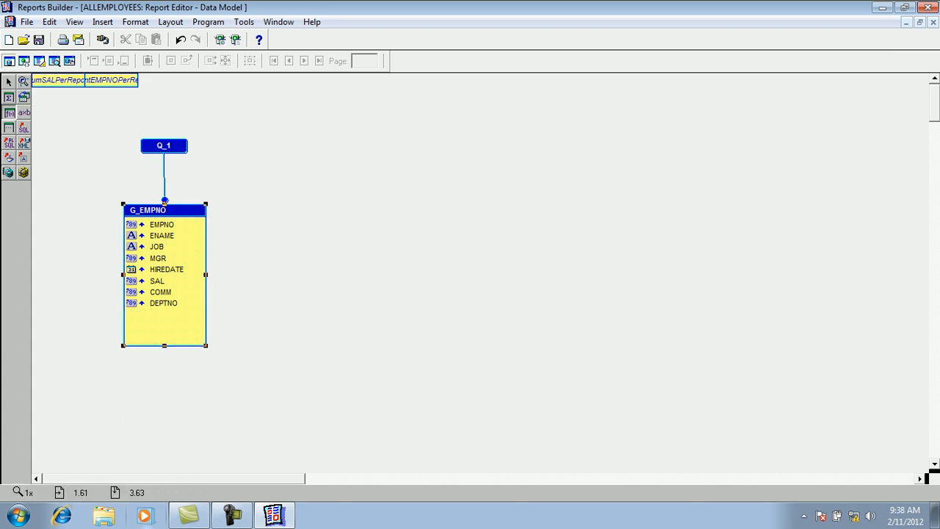
left_click_drag(132, 315, 166, 331)
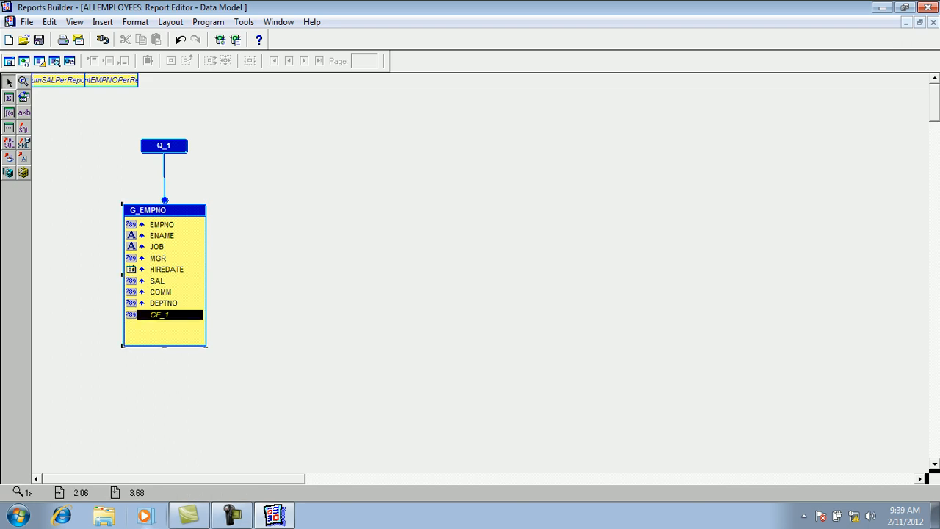
Rename the new formula column in G_EMPNO to NET, keeping its Number datatype and width of 10
double_click(160, 315)
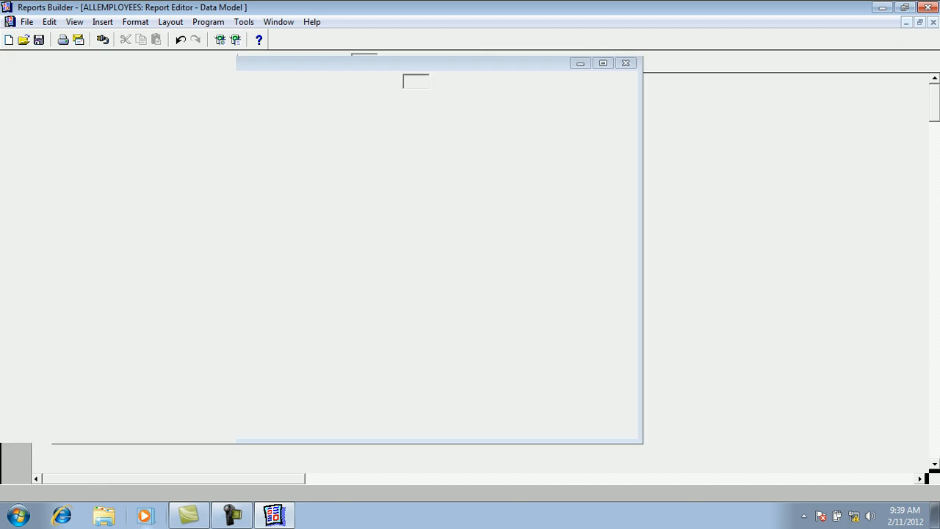
left_click(155, 111)
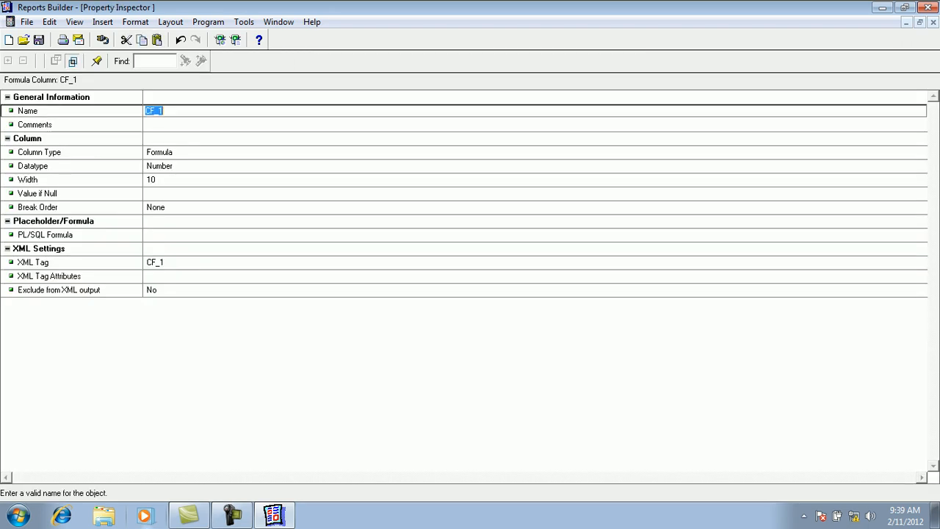
double_click(155, 111)
type("NET")
left_click(159, 166)
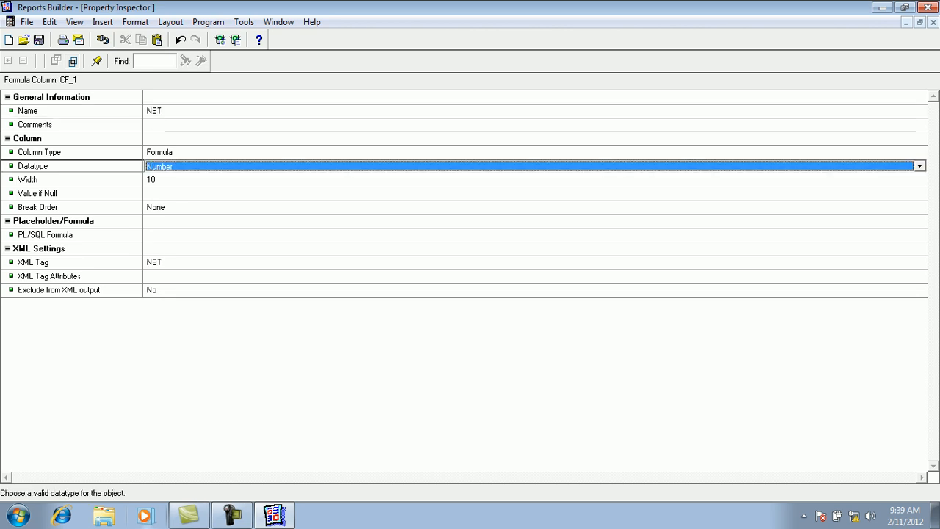
left_click(151, 180)
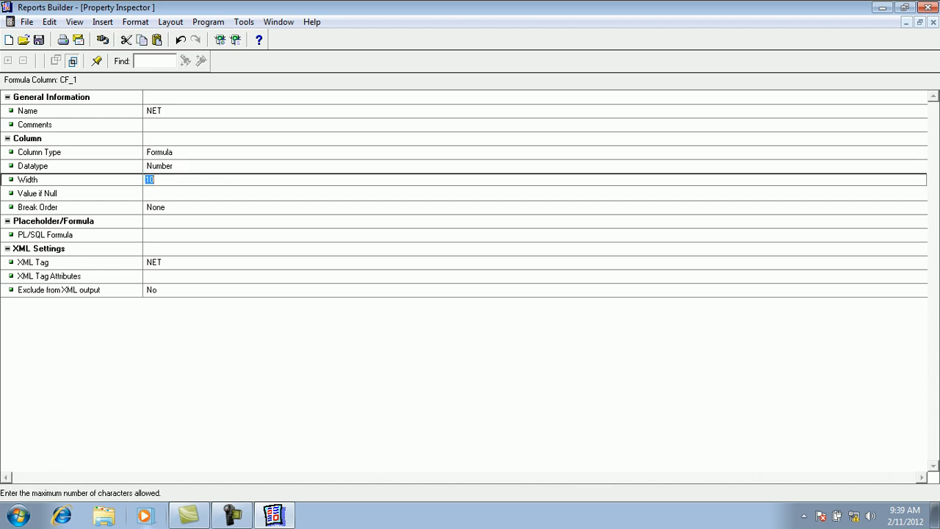
Look up the NET column under the G_EMPNO group in the Object Navigator, then collapse the groups
left_click(279, 22)
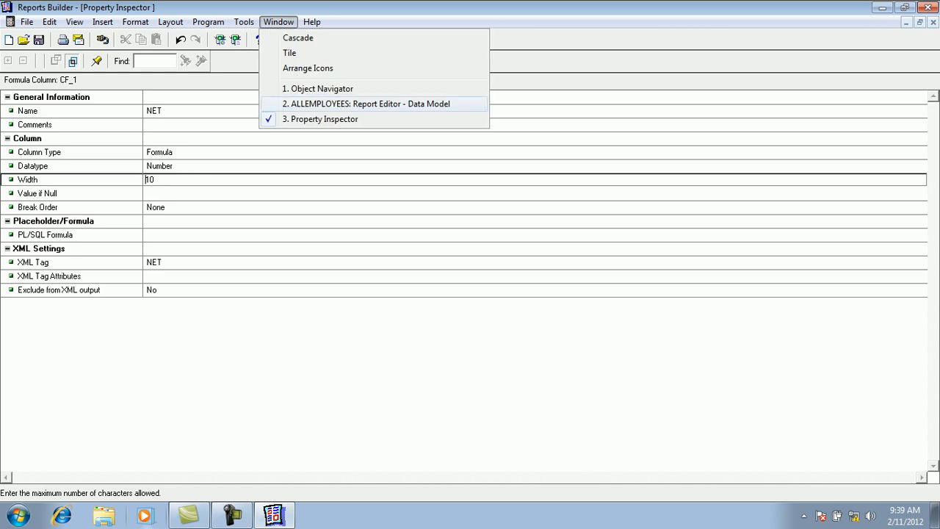
left_click(318, 89)
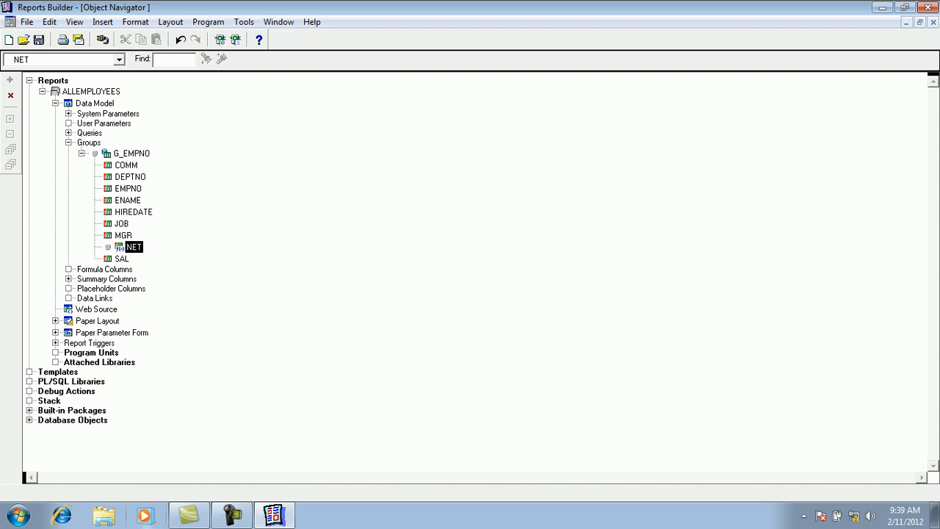
left_click(81, 154)
left_click(69, 143)
Return to the report editor, view the paper layout and try to preview the report in Paper Design
left_click(278, 21)
left_click(366, 104)
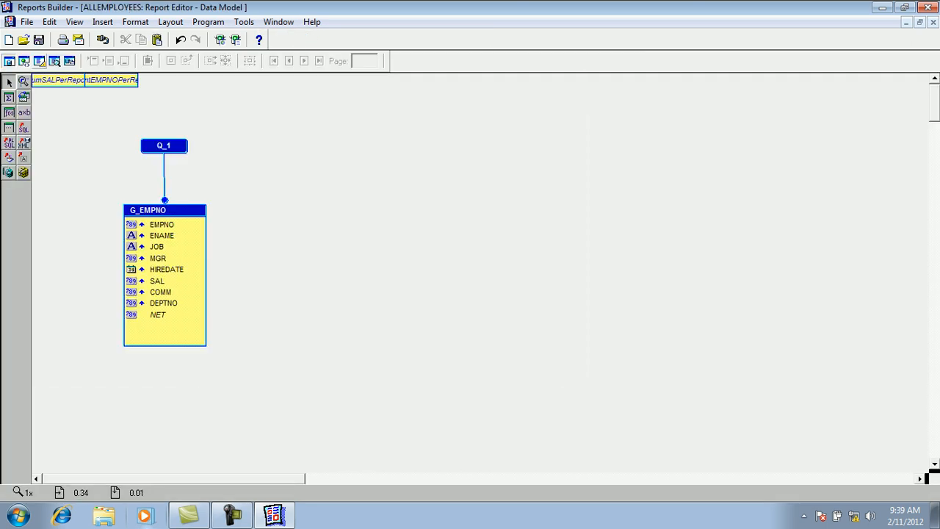
left_click(39, 61)
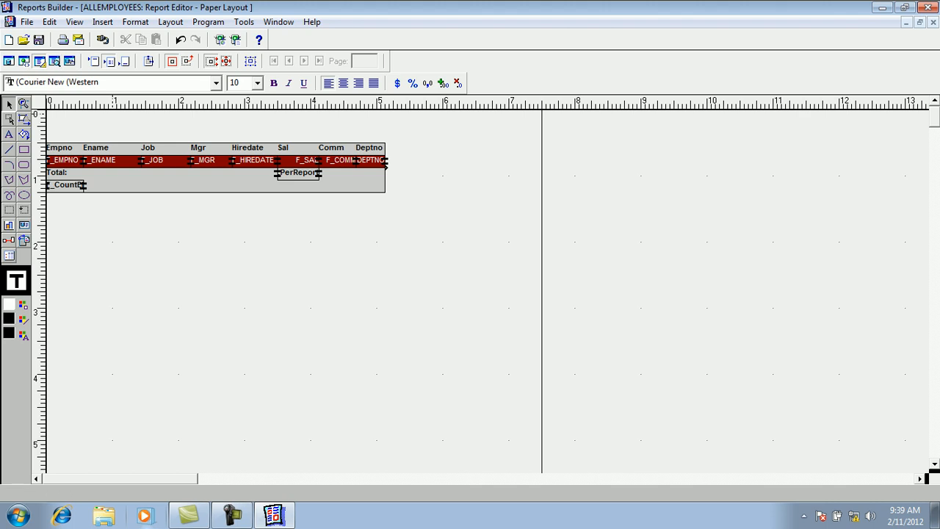
left_click(55, 61)
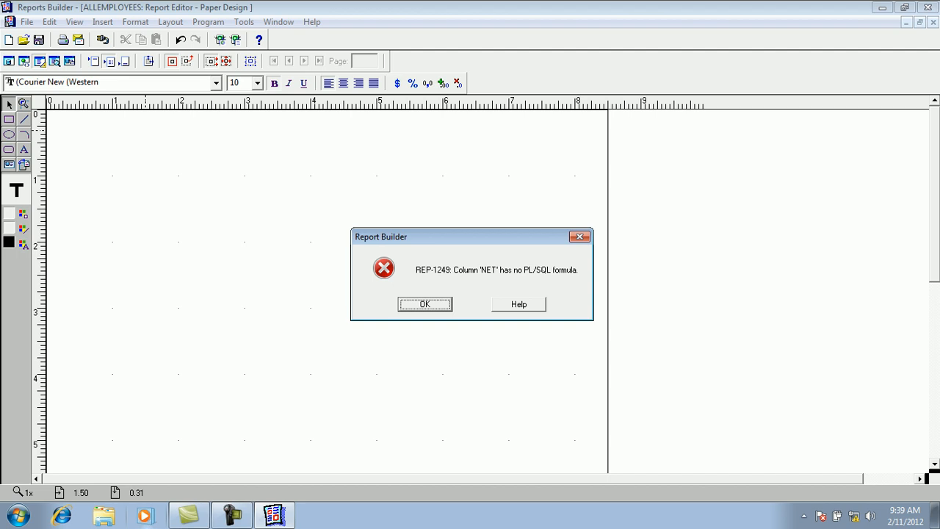
key("Return")
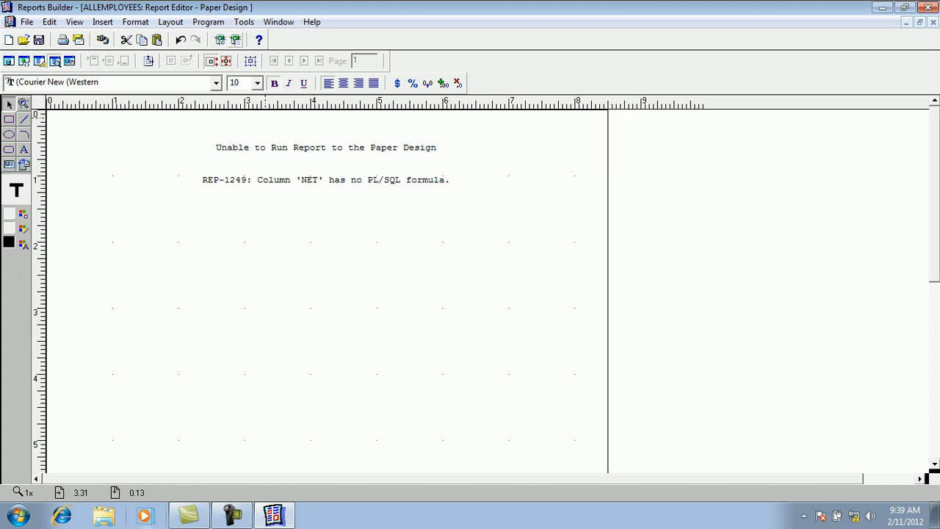
Open the PL/SQL formula of the NET column from its properties in the data model
left_click(278, 21)
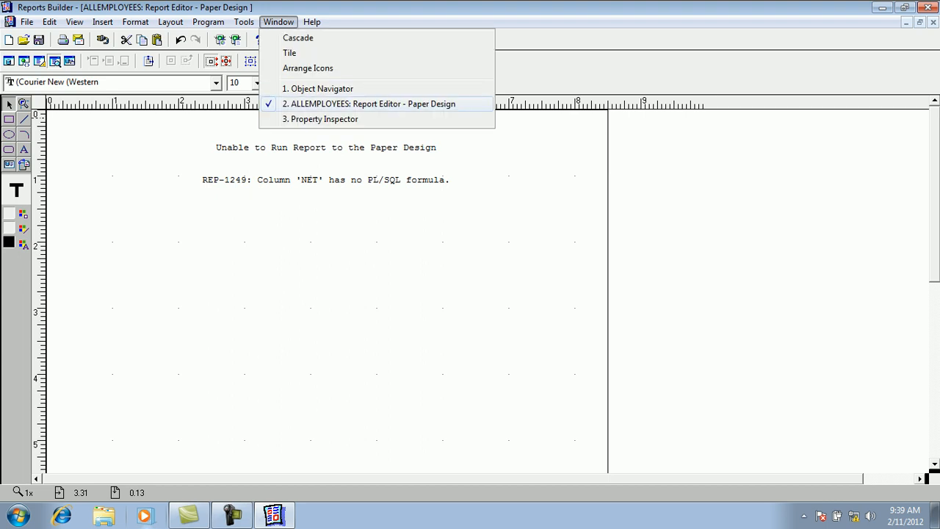
left_click(318, 88)
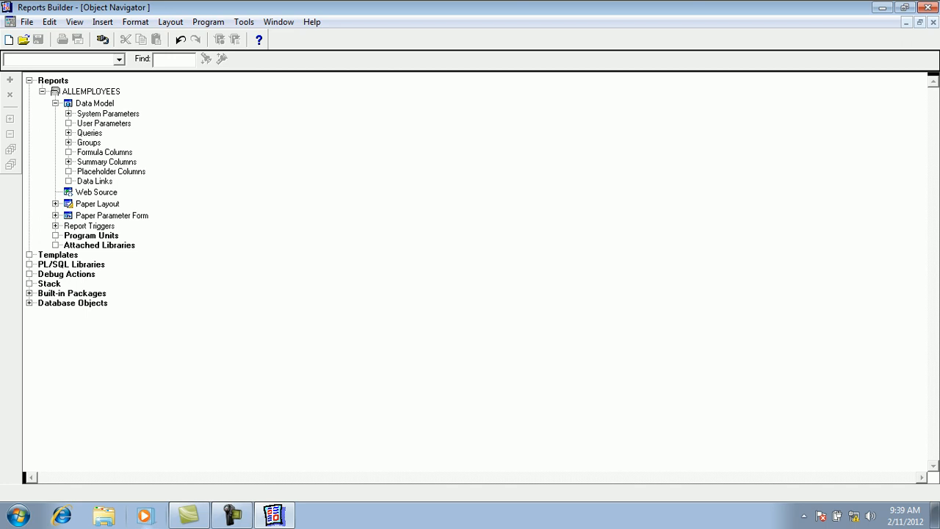
double_click(68, 104)
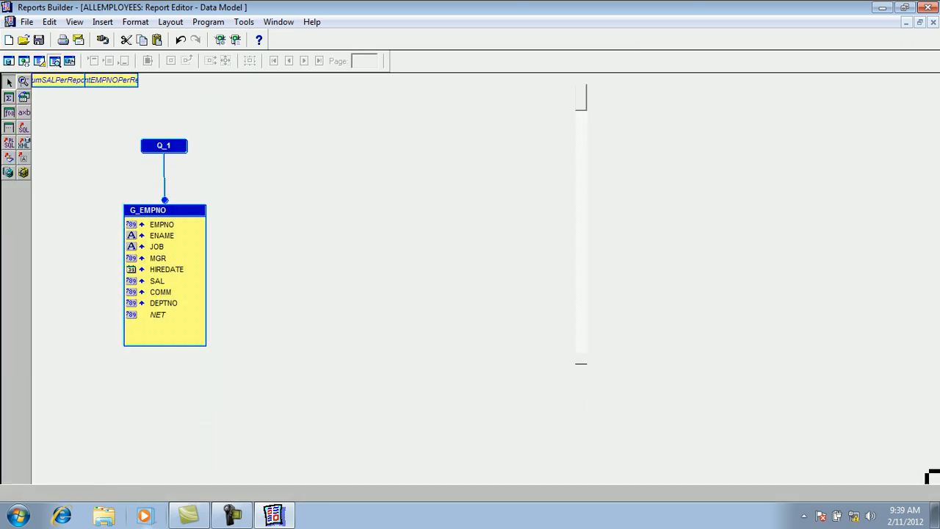
left_click(145, 315)
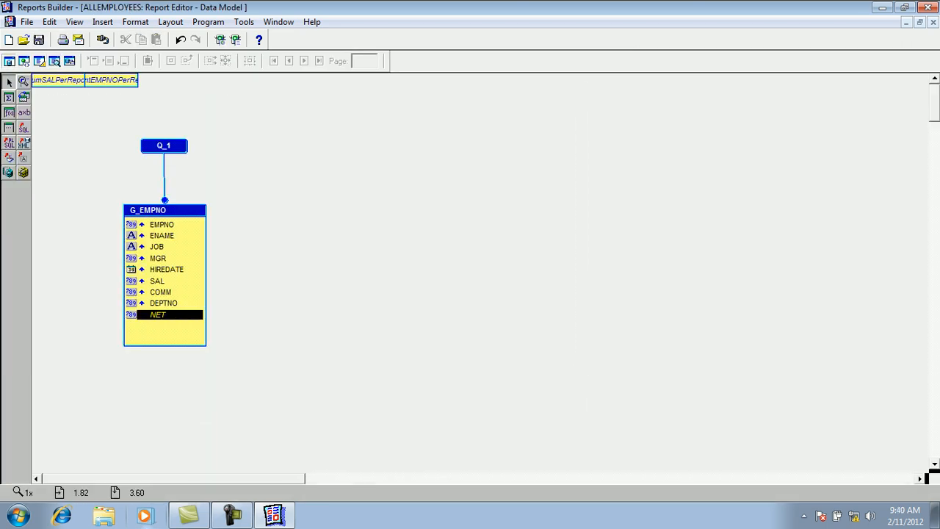
double_click(155, 314)
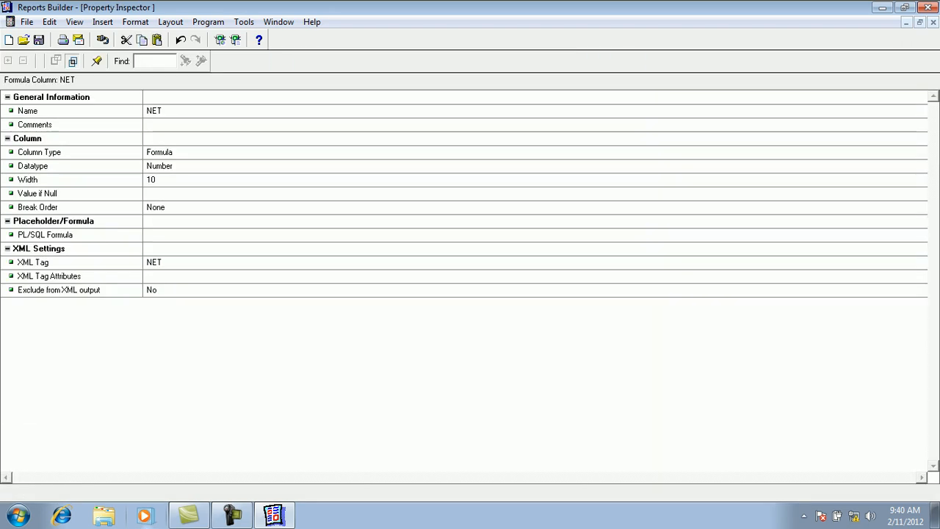
left_click(53, 221)
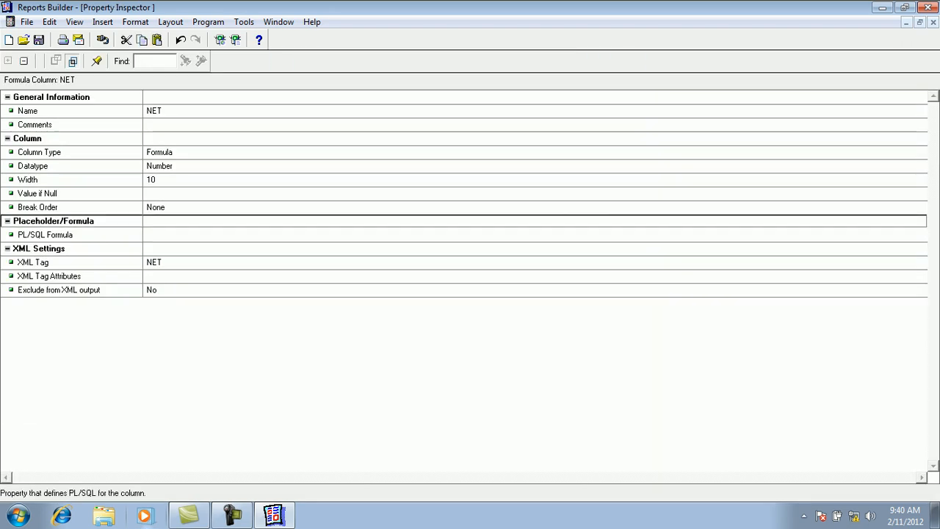
left_click(54, 235)
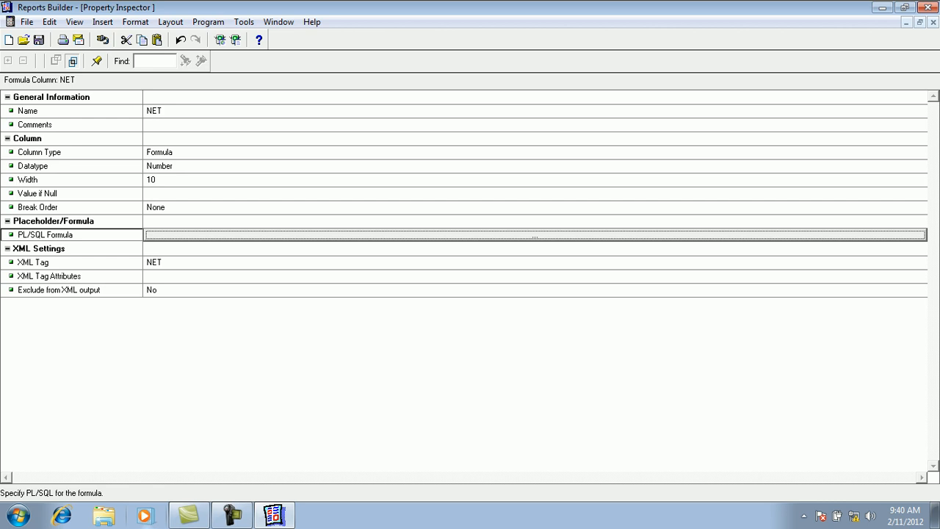
left_click(535, 235)
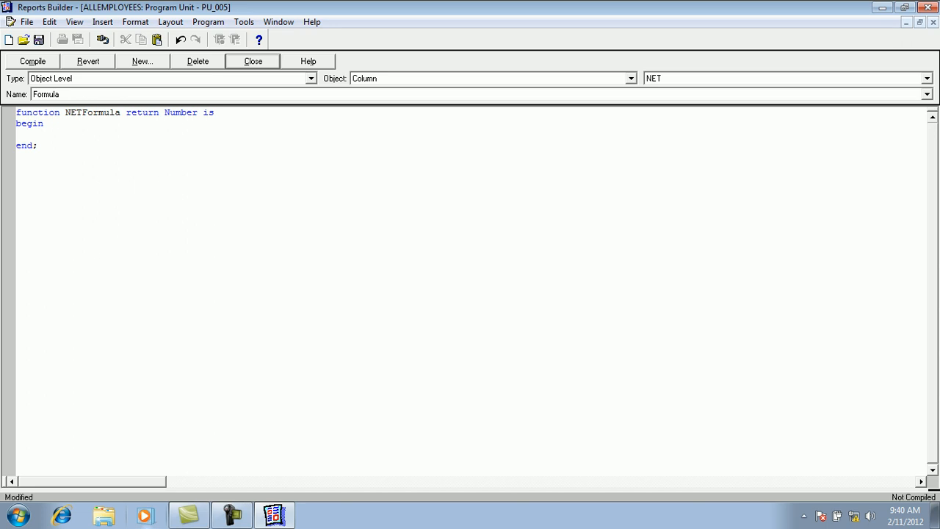
Add an empty RETURN (); statement between begin and end of the NETFormula function
left_click_drag(66, 112, 121, 112)
left_click(45, 123)
left_click(28, 135)
type("RETURN ();")
key("Left")
key("Left")
Fill the RETURN parentheses with NVL(SAL, 0) + NVL(COMM,0) and compile the NETFormula function
type("NVL")
key("BackSpace")
type("()")
key("Down")
key("Up")
key("Left")
type("SAL, ")
type("-")
key("BackSpace")
type("0")
key("Right")
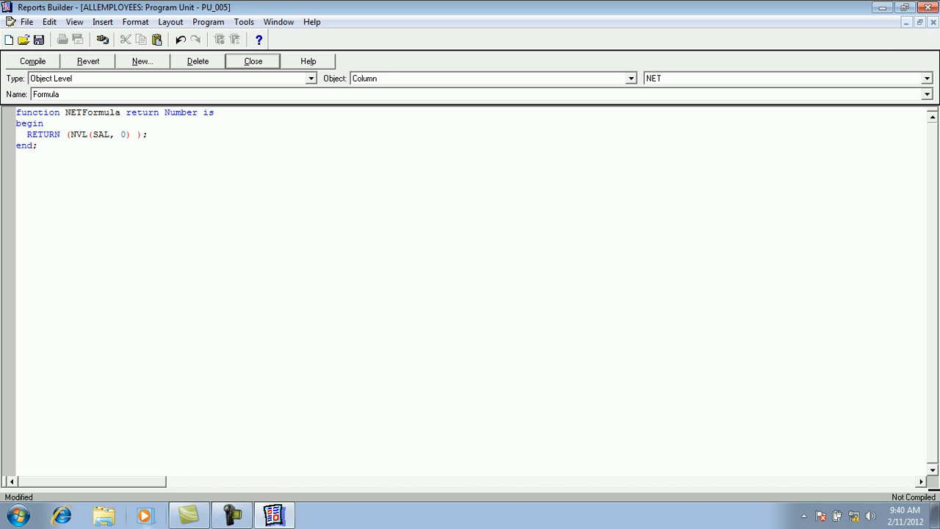
type("+ NVL(COMM,0)")
left_click(33, 61)
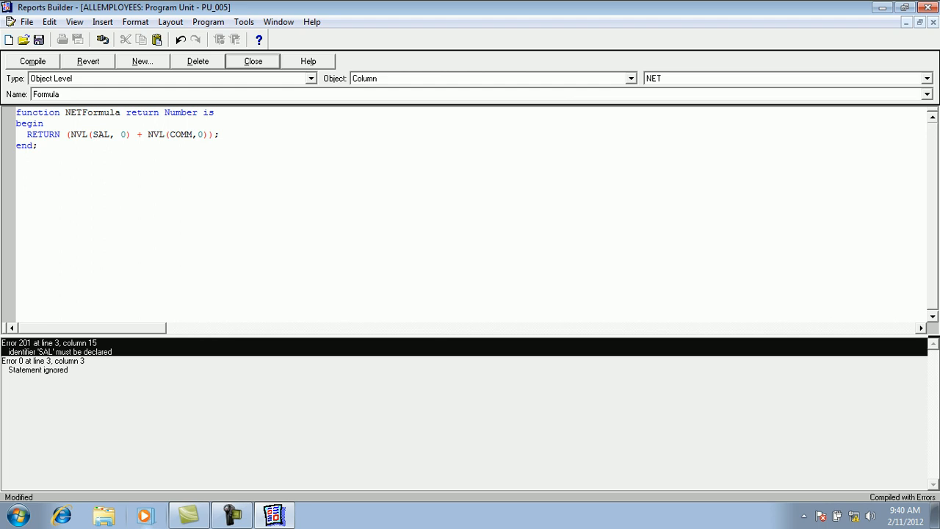
Prefix SAL and COMM with colons in the NETFormula RETURN expression, compile the function and return to the data model
left_click(44, 365)
left_click(92, 134)
type(":")
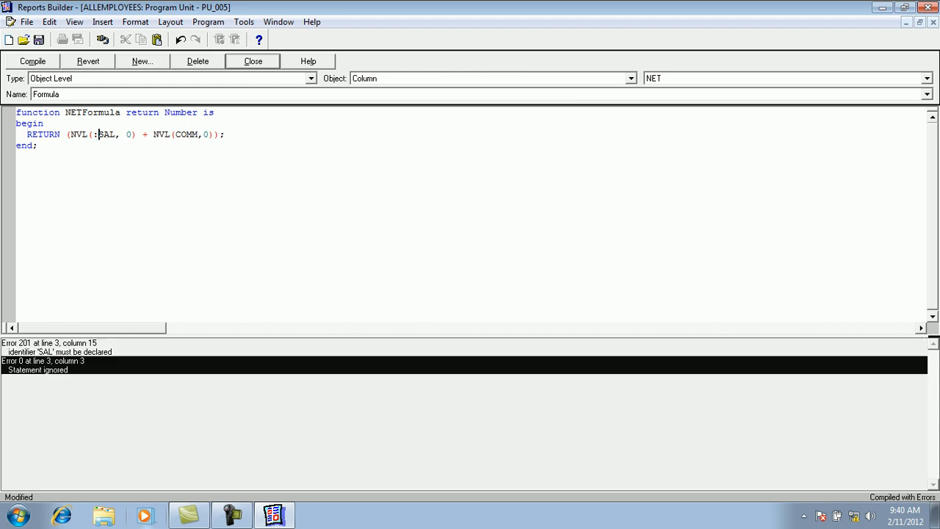
left_click(176, 135)
type(":")
key("alt+c")
left_click(39, 39)
left_click(38, 146)
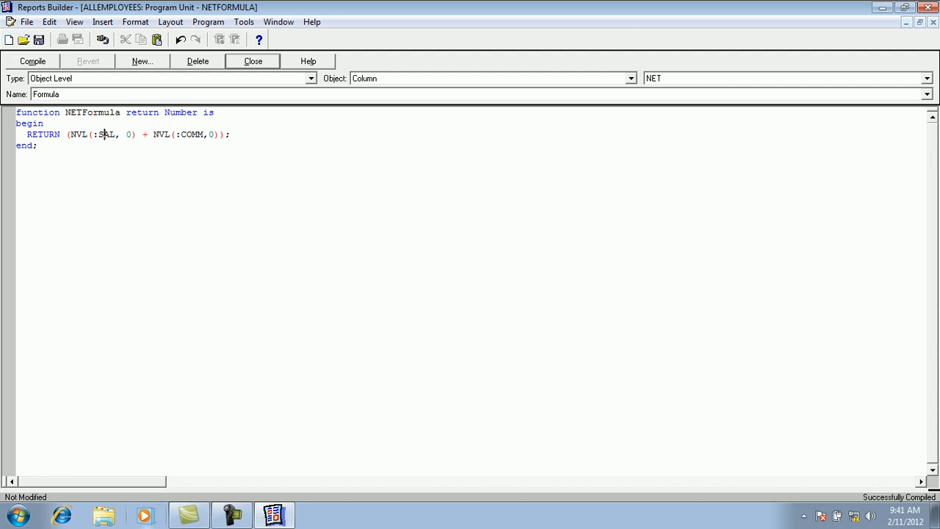
double_click(192, 134)
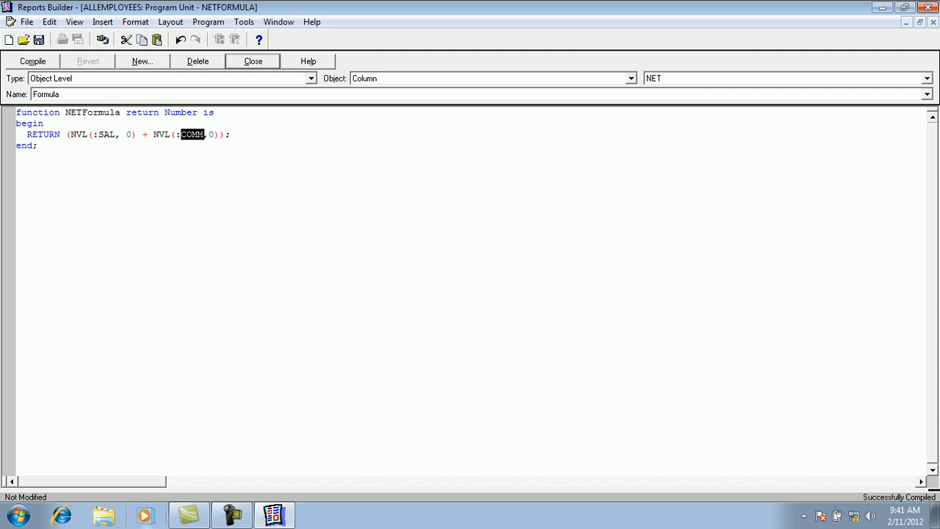
left_click(253, 61)
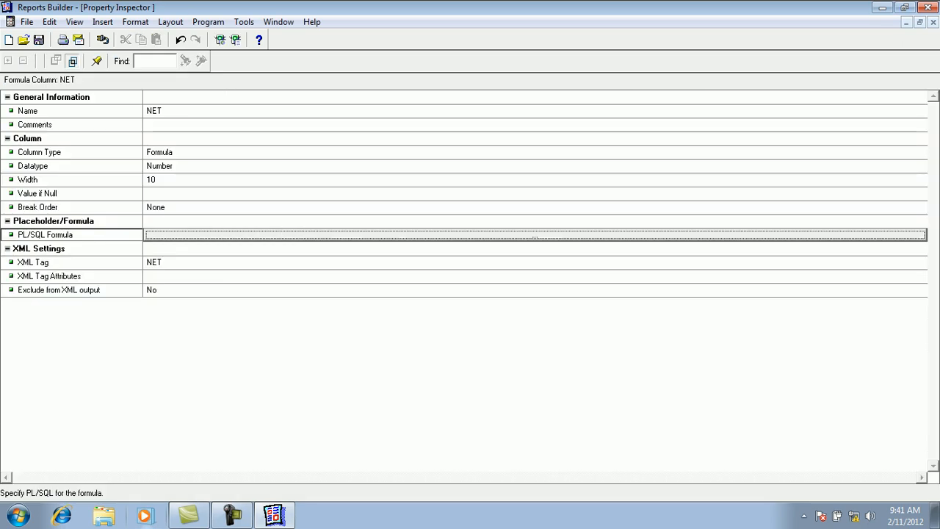
left_click(934, 22)
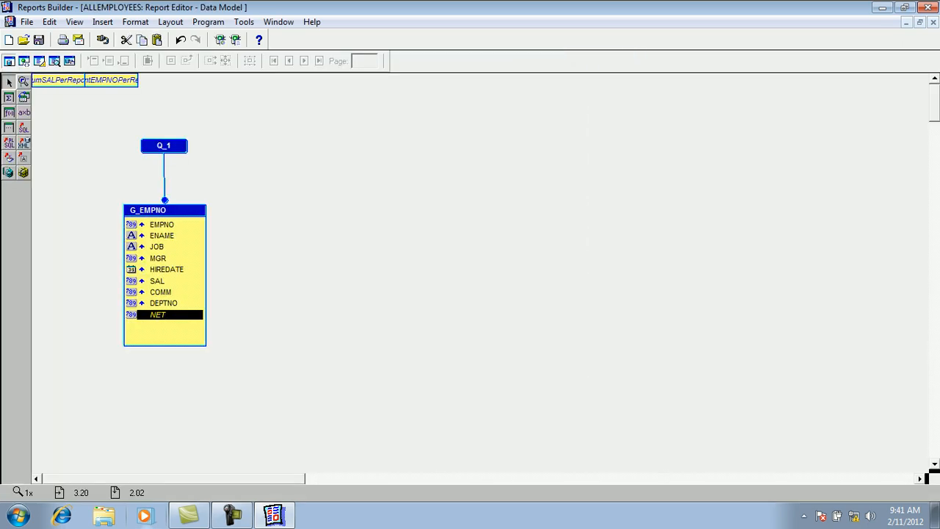
left_click(158, 281)
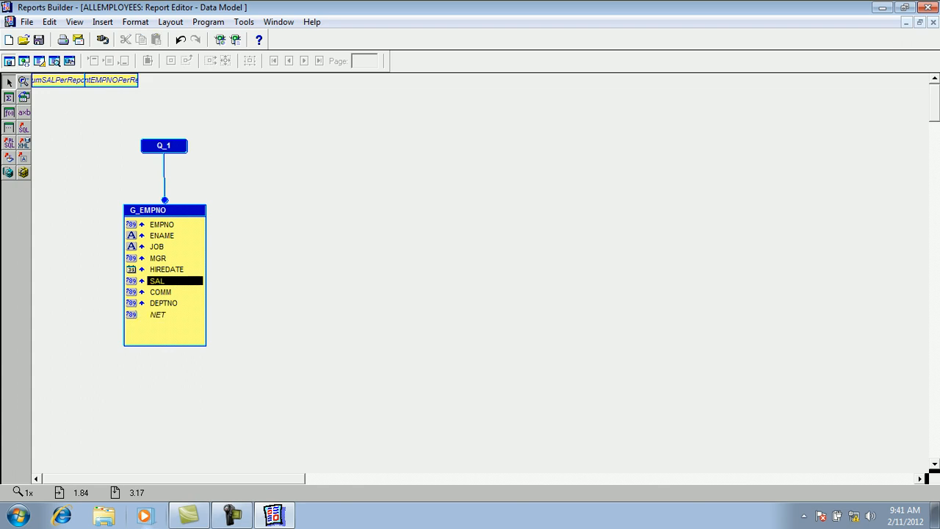
left_click(160, 291)
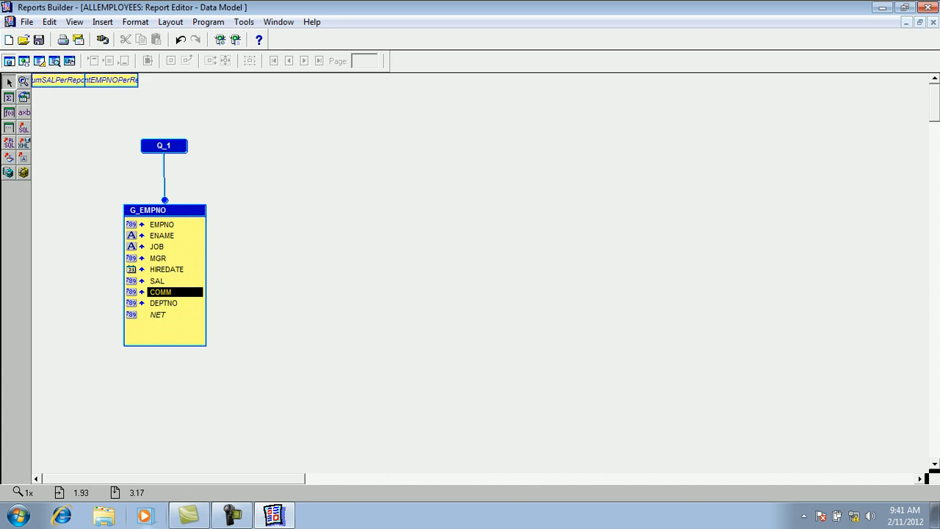
left_click(158, 282)
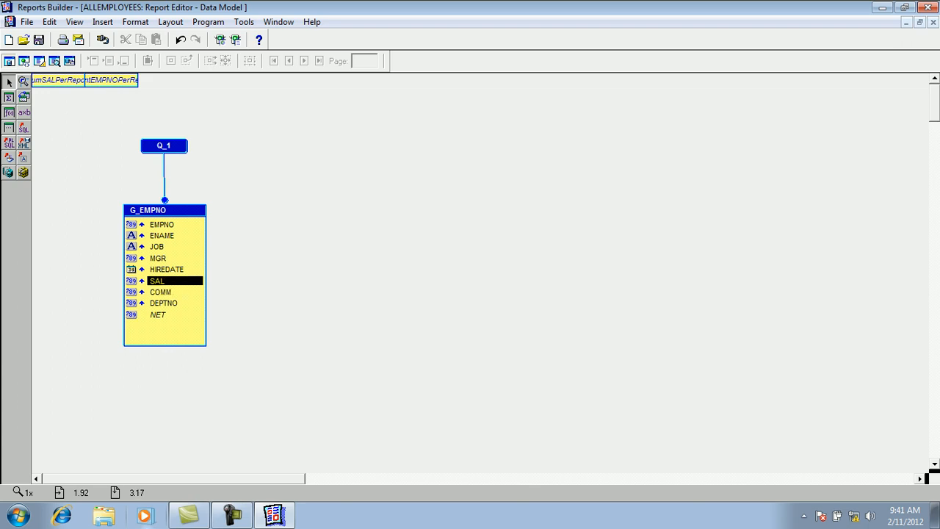
left_click(159, 291)
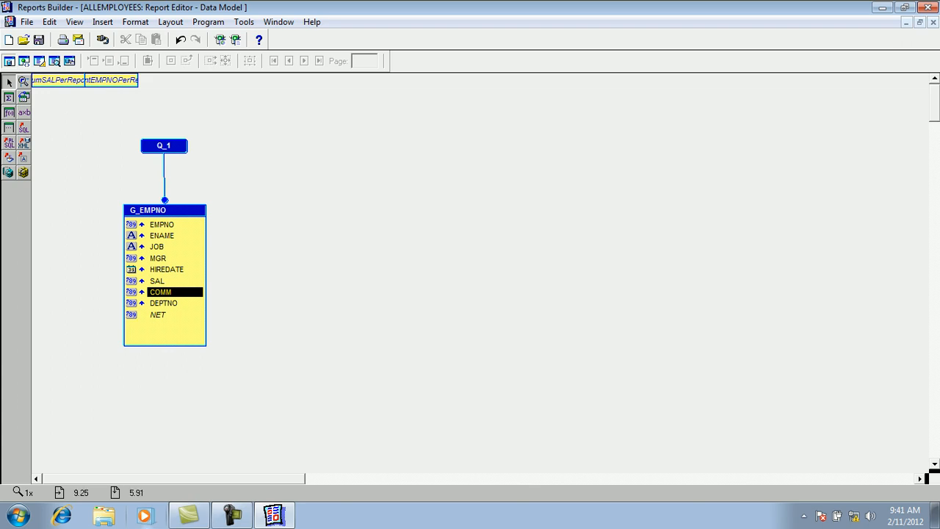
left_click(803, 516)
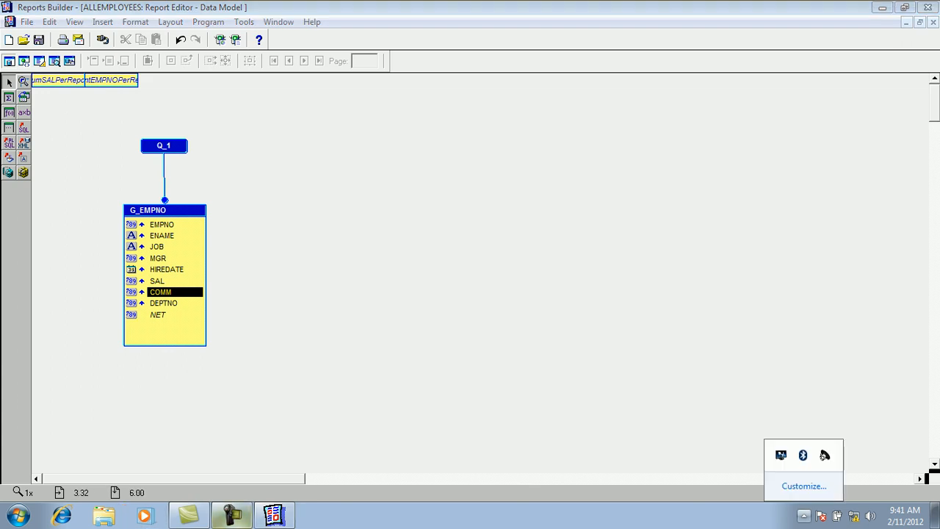
left_click(232, 516)
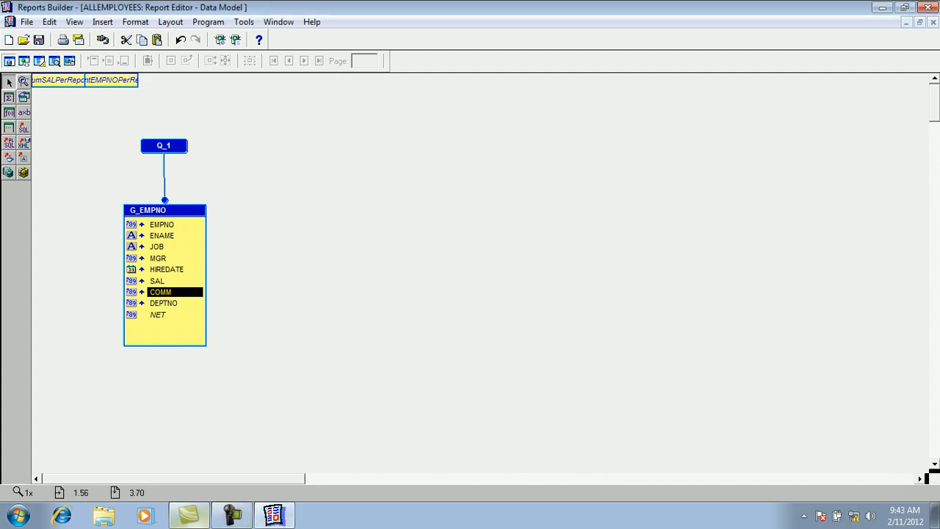
Review the PL/SQL formula of the NET column from its properties and close the formula editor
left_click(135, 315)
double_click(135, 315)
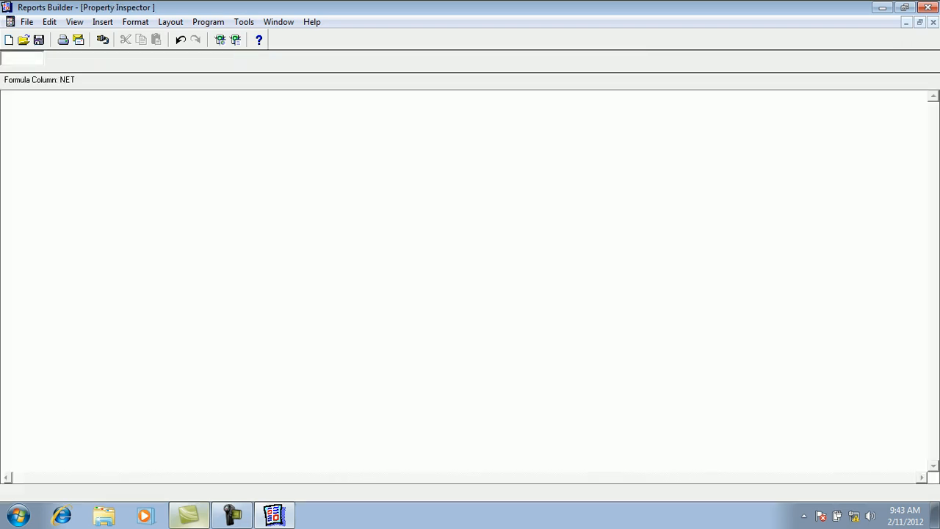
left_click(176, 235)
left_click(176, 235)
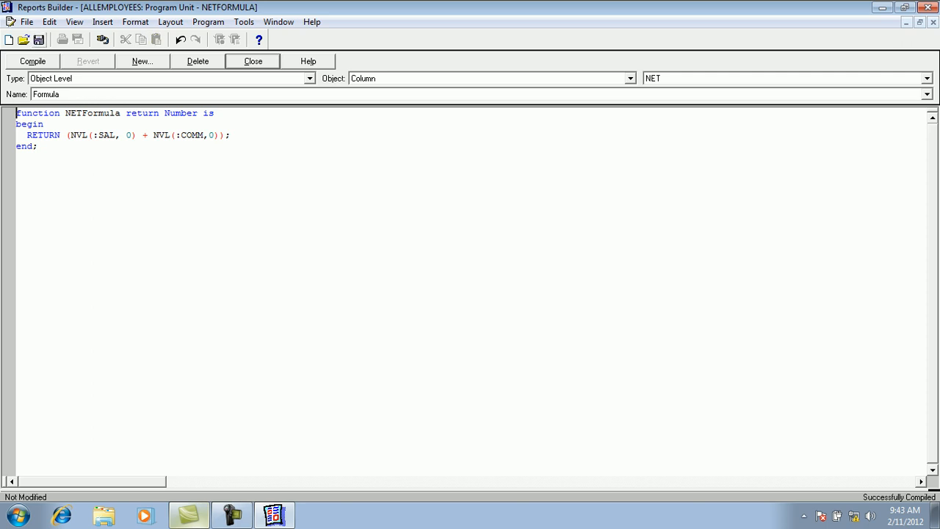
left_click(253, 61)
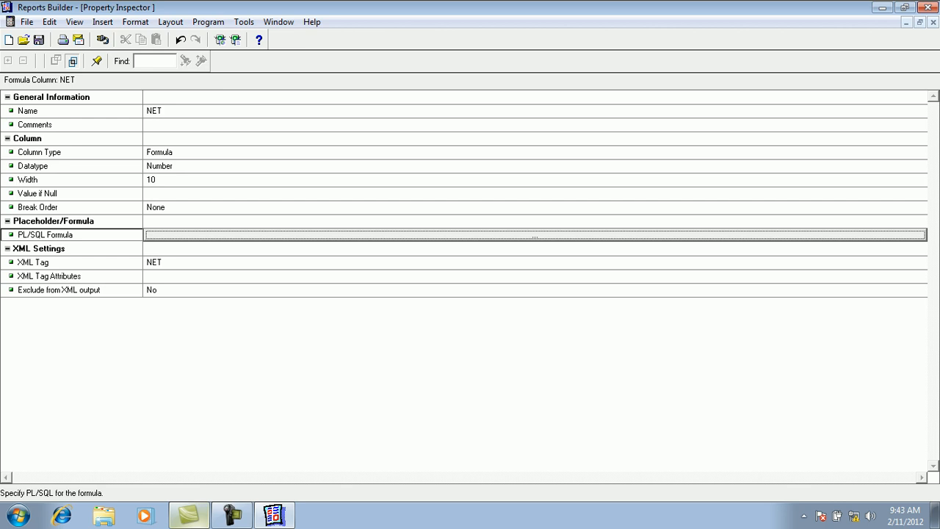
Close the report editor and NET column properties, and open the Paper Layout of ALLEMPLOYEES from the Object Navigator
left_click(278, 21)
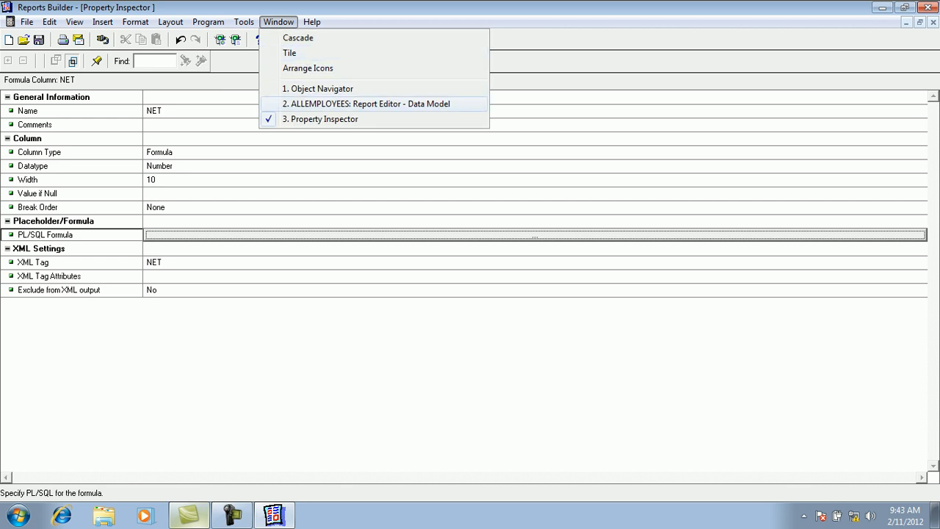
left_click(367, 105)
left_click(934, 22)
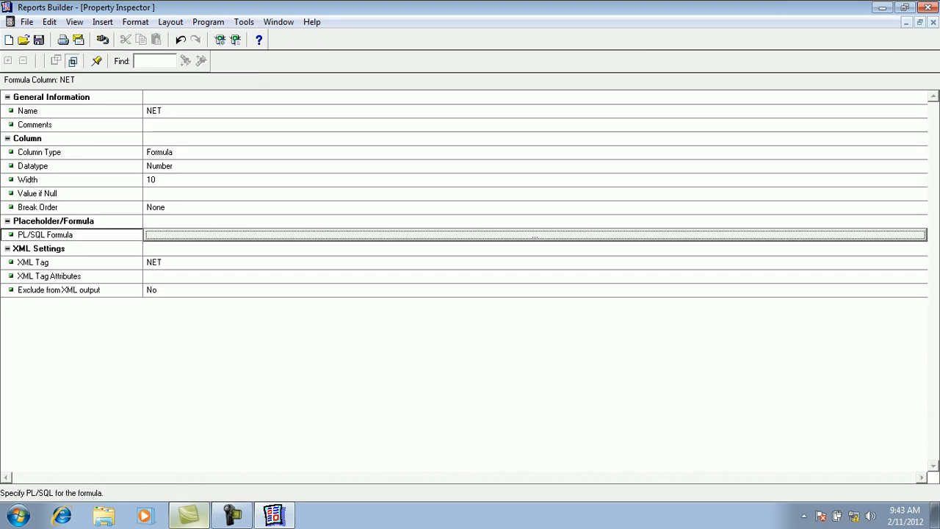
left_click(934, 22)
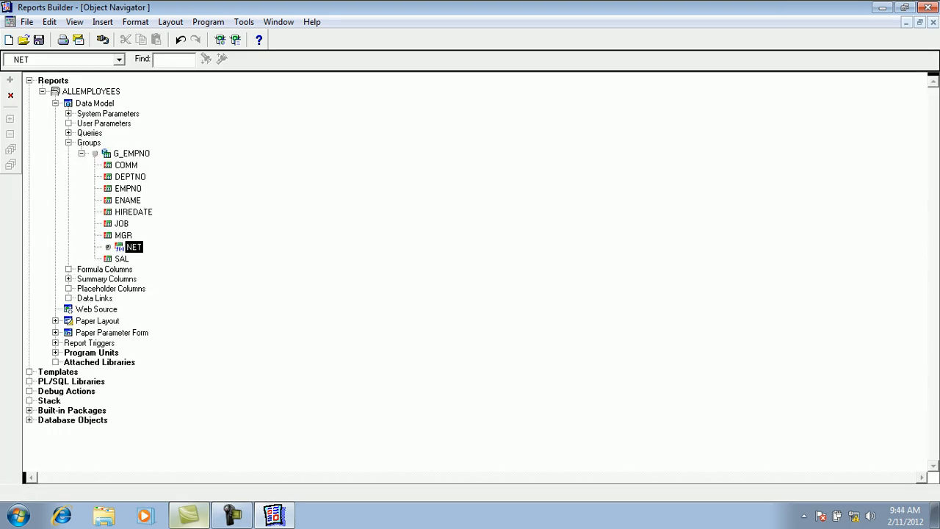
left_click(69, 143)
double_click(68, 204)
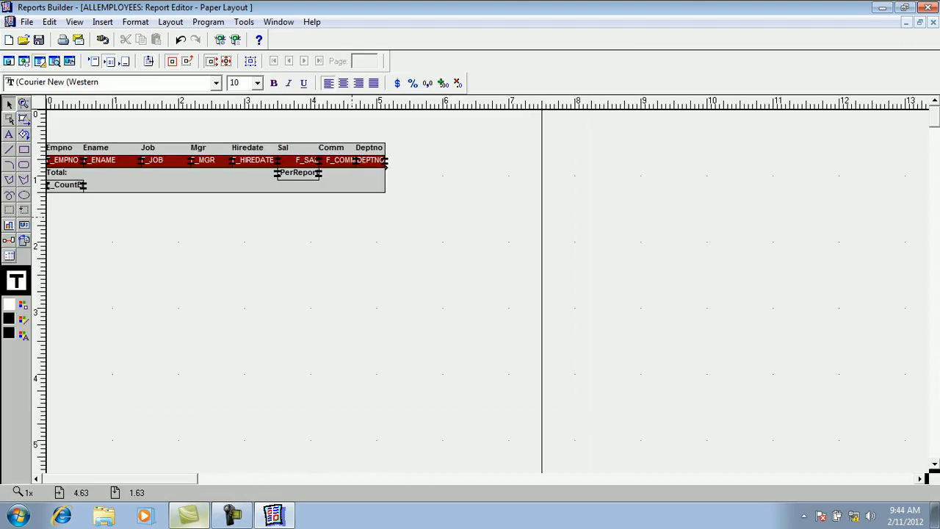
Widen the totals frame below the records so its right edge sits at about 5.56 on the ruler
left_click(342, 180)
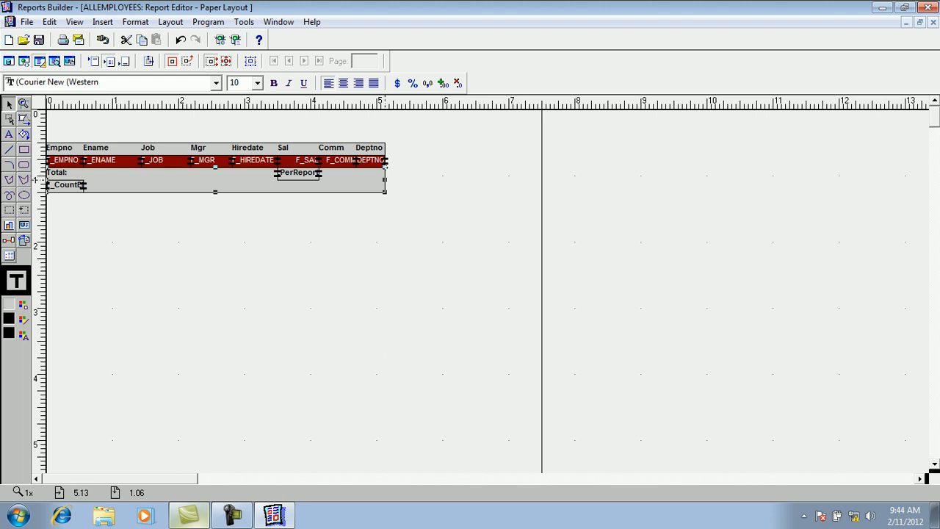
left_click_drag(385, 167, 414, 168)
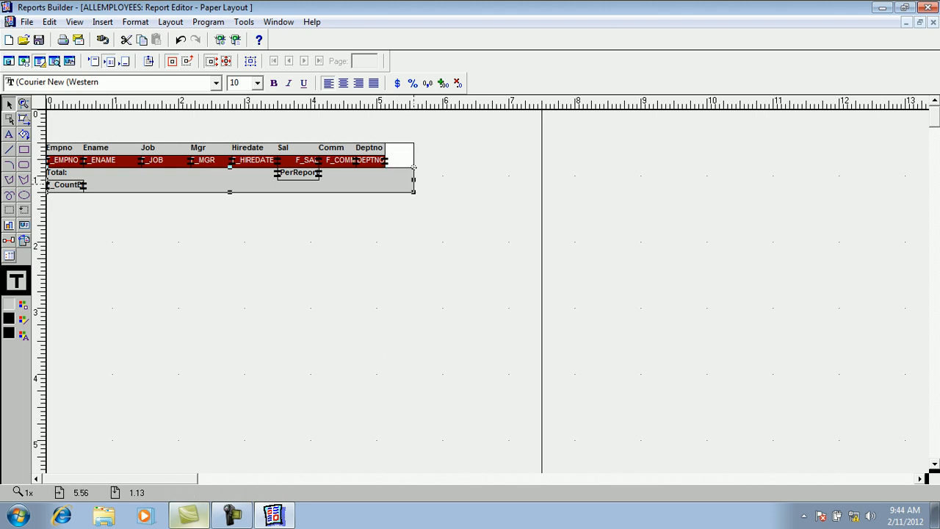
left_click(413, 167)
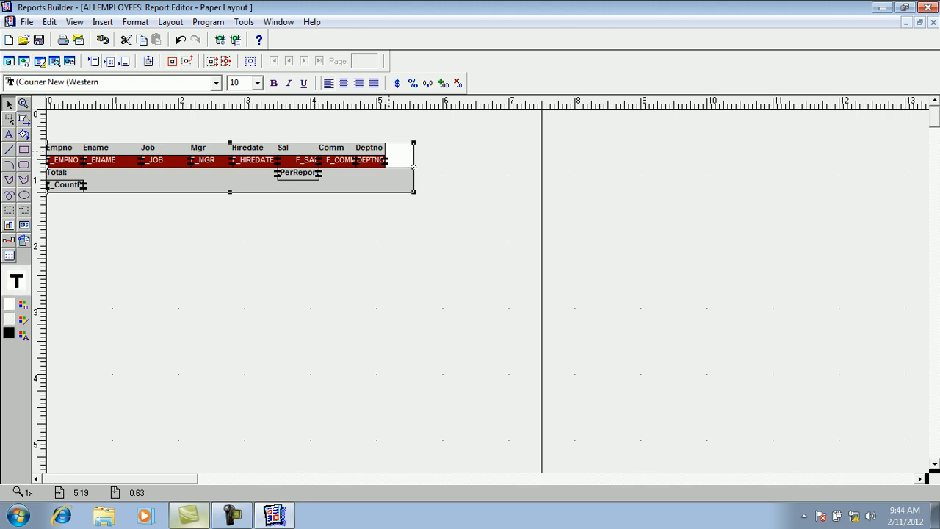
left_click(383, 150)
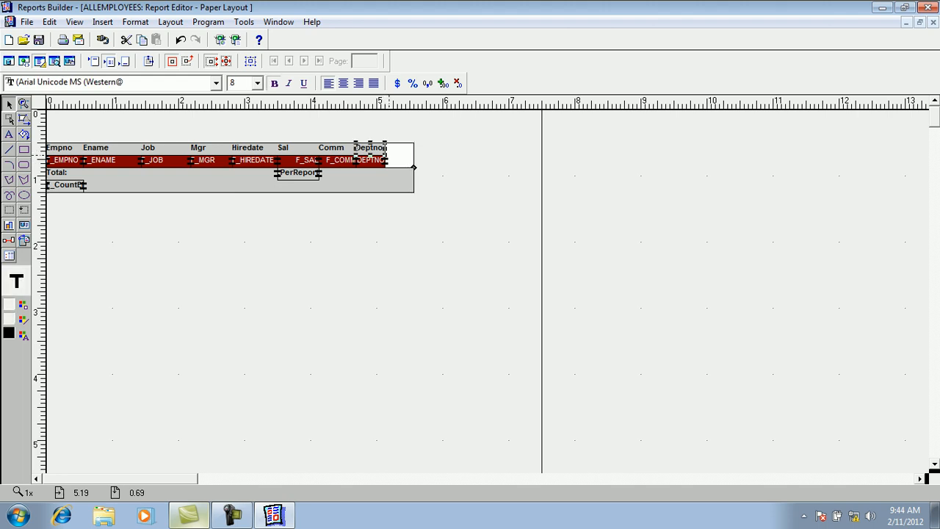
left_click(414, 168)
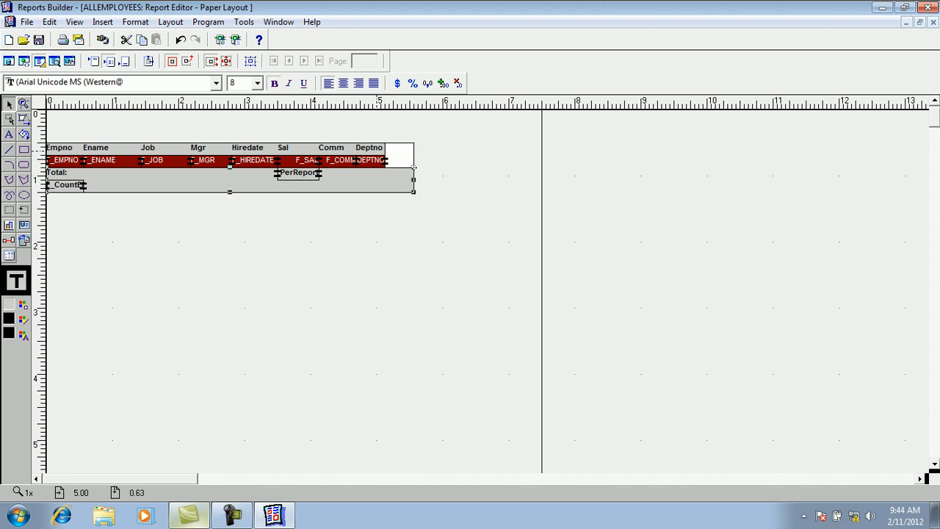
Shift the Deptno heading and its field together slightly to the right and undo the last nudge
left_click(381, 151)
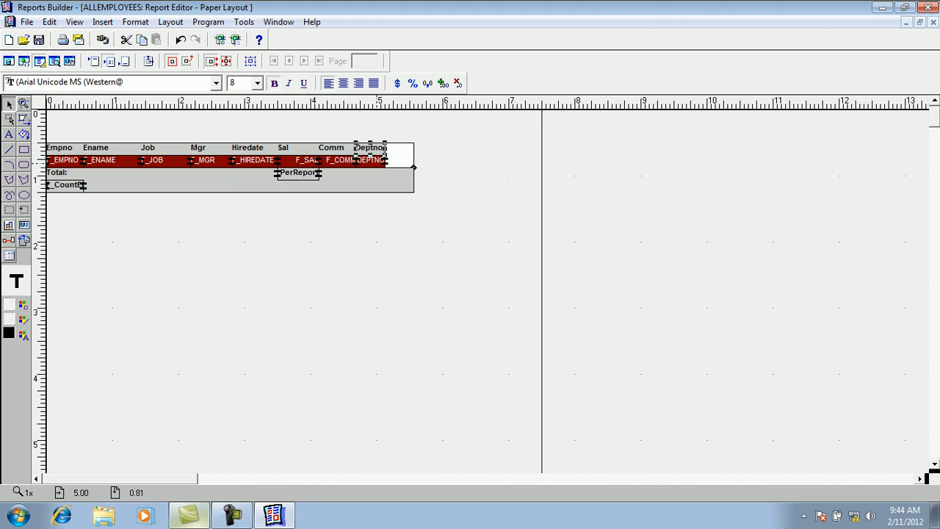
left_click(377, 163, "shift")
key("Right")
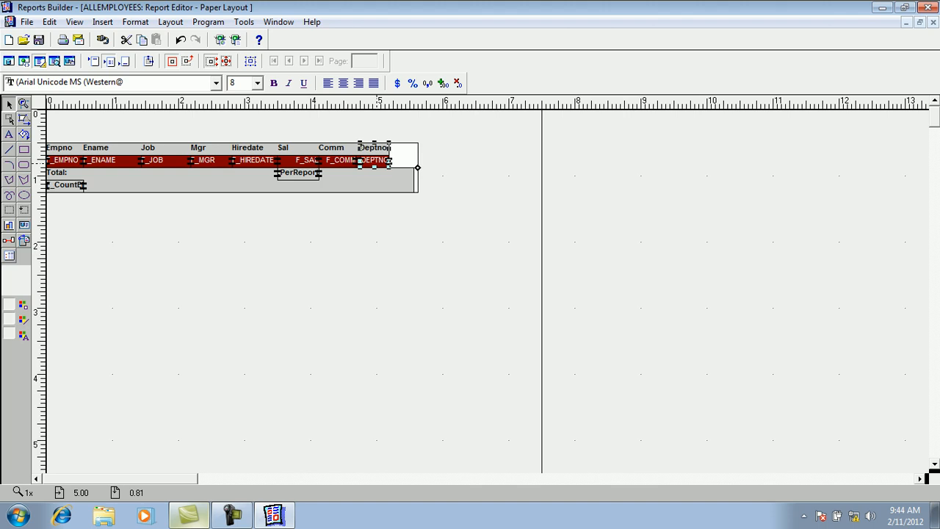
key("Right")
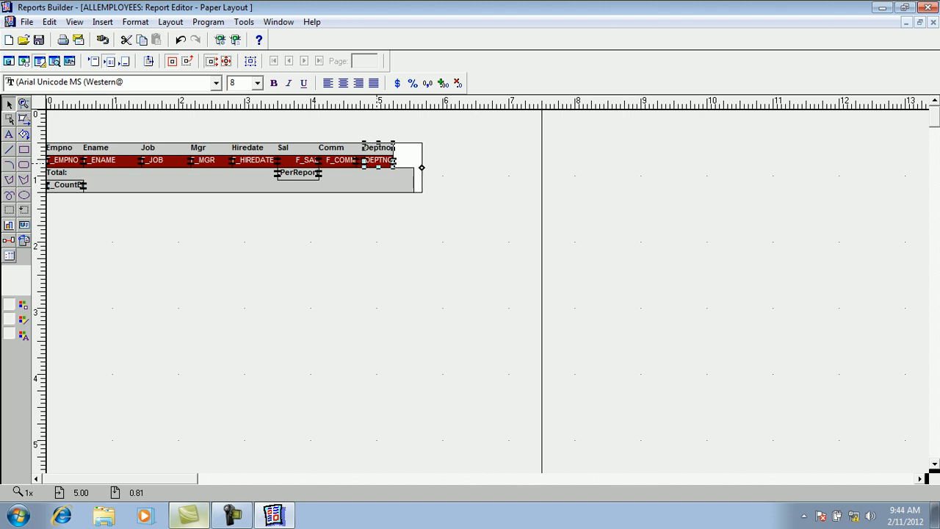
key("ctrl+z")
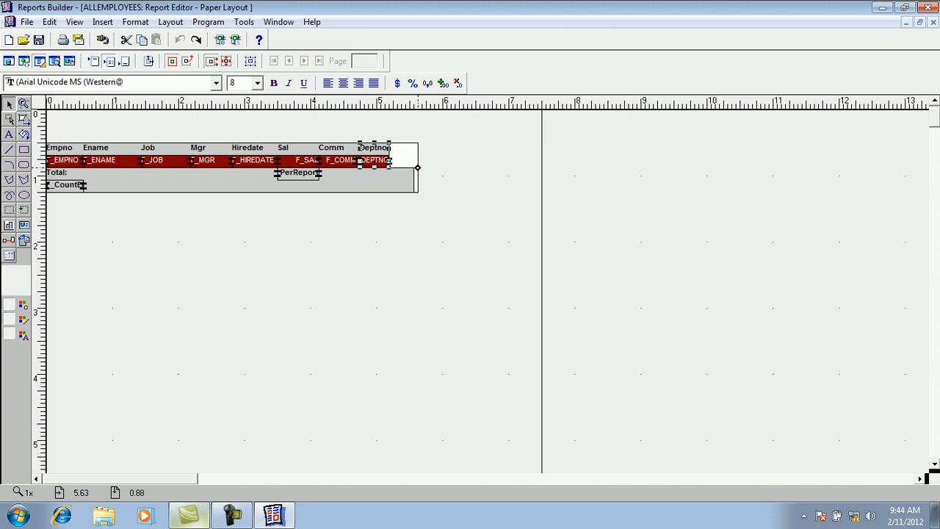
Resize the outer frame and narrow the totals frame so their right edges line up with the Deptno column
left_click(416, 168)
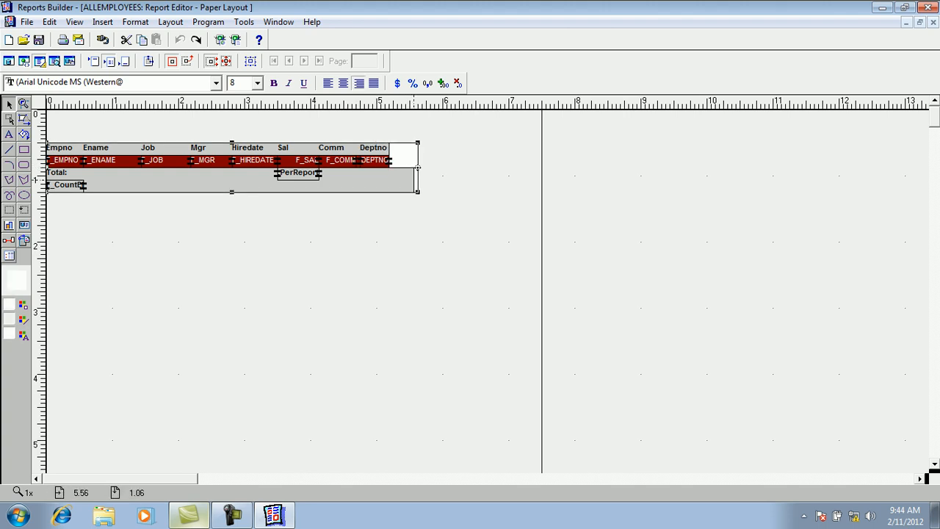
left_click(385, 151)
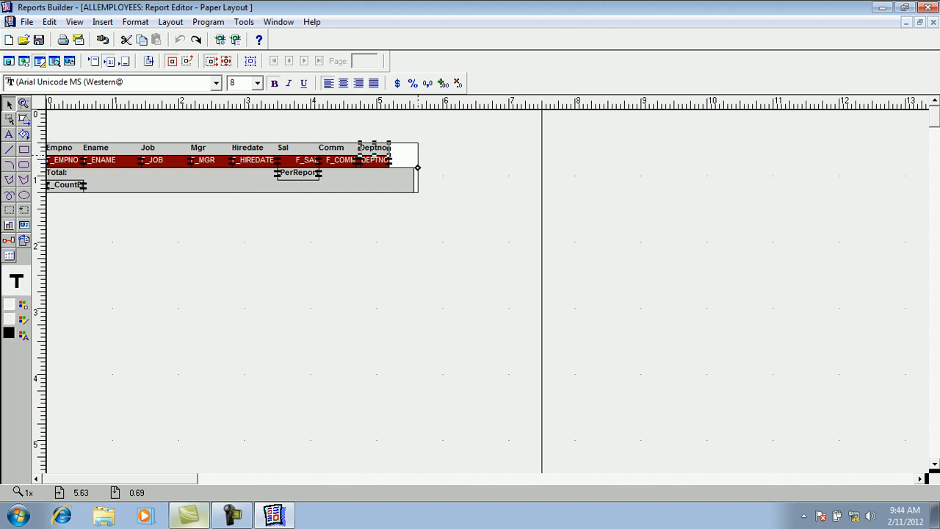
left_click(417, 168)
left_click_drag(417, 167, 430, 167)
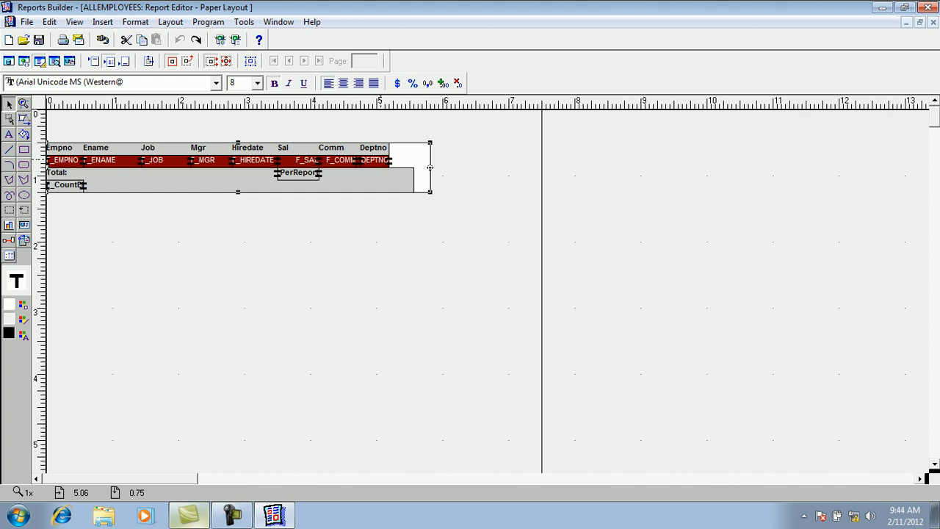
left_click_drag(430, 167, 414, 168)
left_click(413, 167)
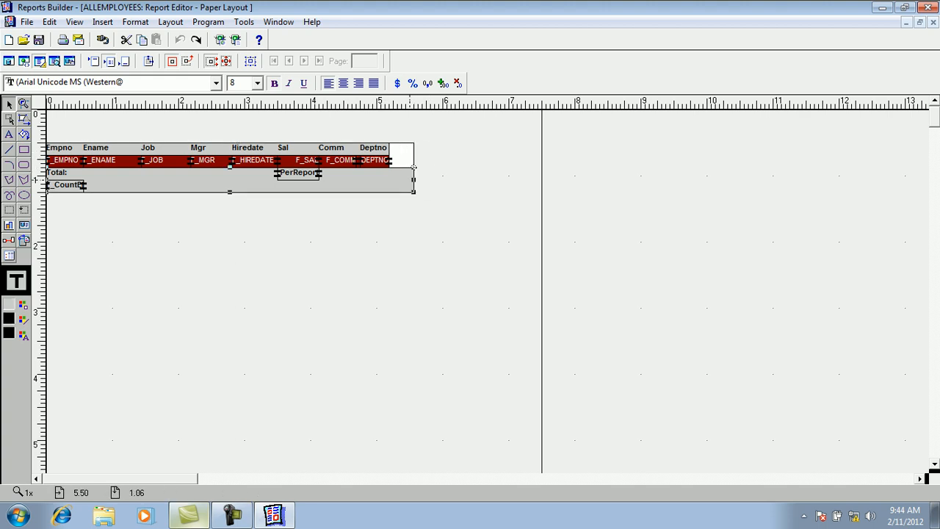
left_click_drag(413, 168, 390, 168)
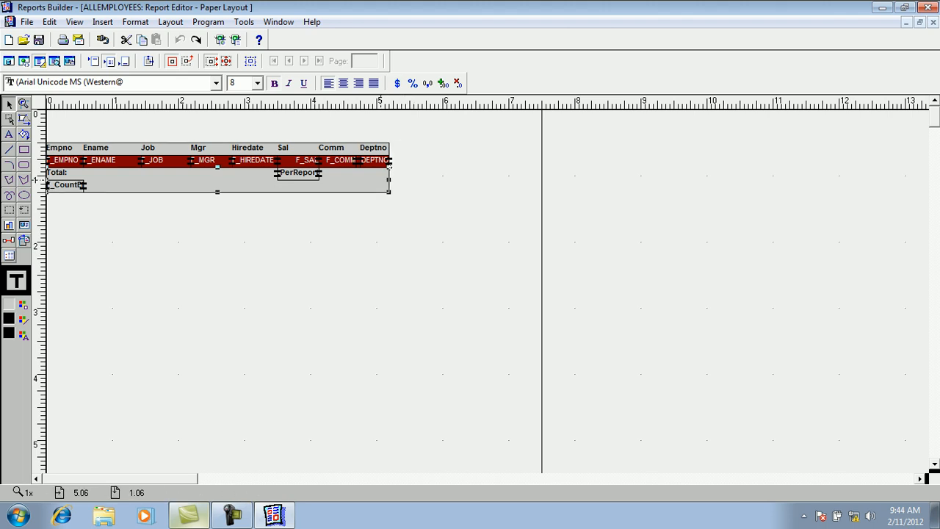
Move the Deptno heading and its field together to the right, leaving room for a column after Comm
left_click(374, 148)
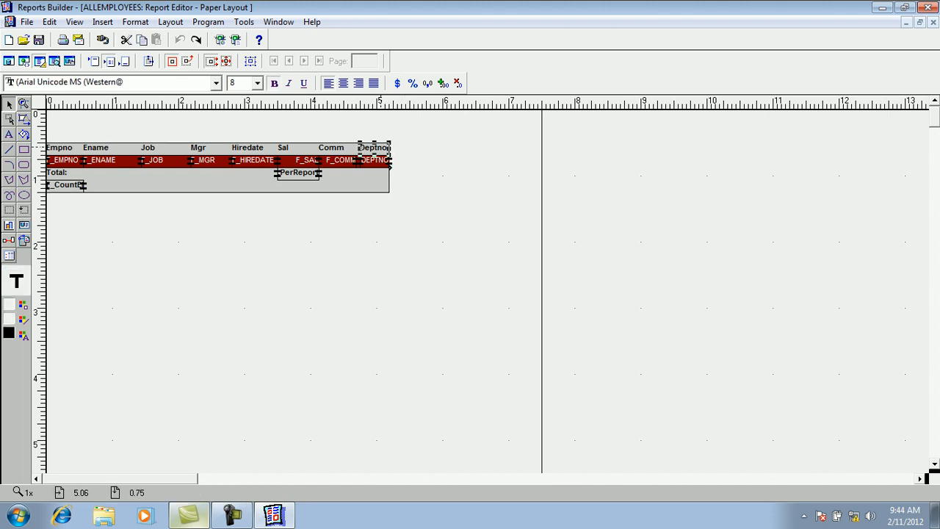
left_click(381, 159, "shift")
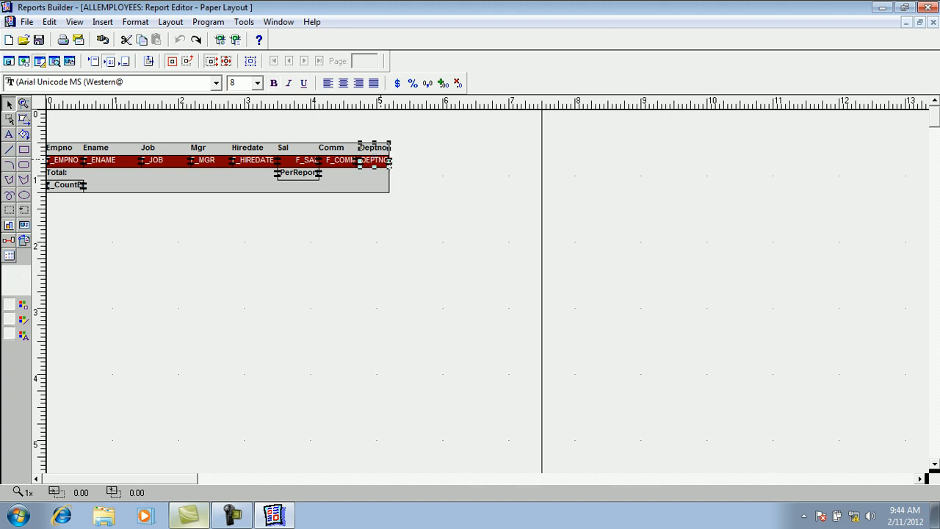
key("Right")
key("Right")
key("Right")
key("Right")
key("Right")
key("Right")
key("Right")
key("Right")
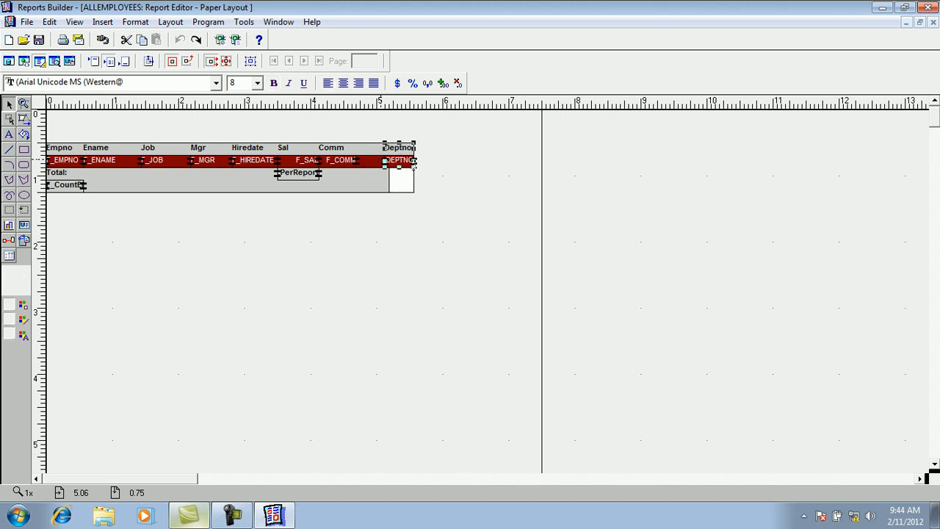
Move the Deptno heading and its field further to the right, and try to select the totals frame's right edge for widening
key("Right")
key("Right")
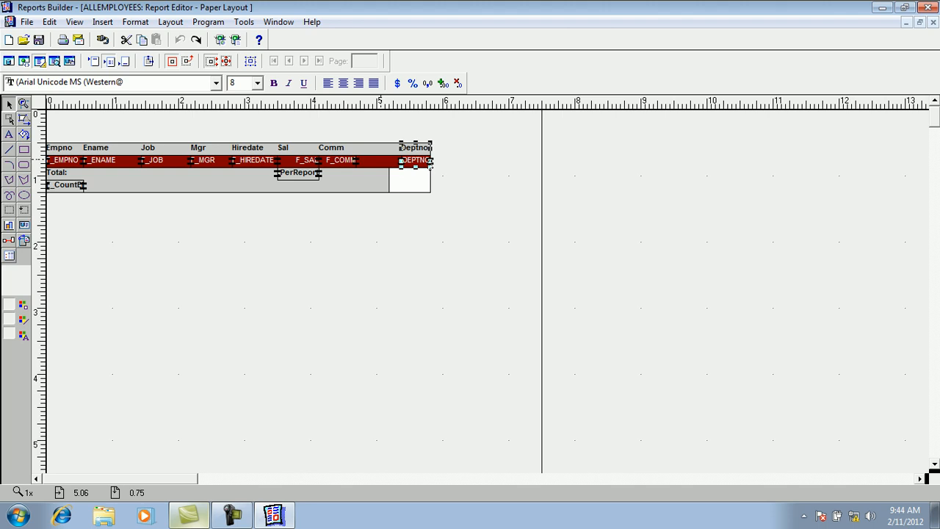
left_click(393, 184)
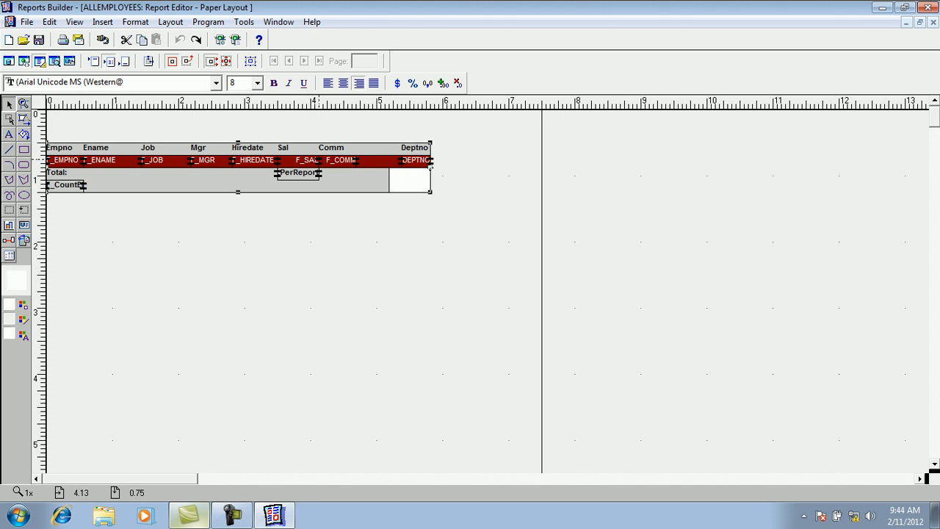
left_click(391, 183)
left_click(389, 180)
left_click(389, 180)
mouse_move(389, 180)
left_mouse_down()
mouse_move(397, 180)
mouse_move(390, 180)
left_mouse_up()
left_click(390, 180)
left_click(389, 180)
left_click(390, 180)
left_click(389, 183)
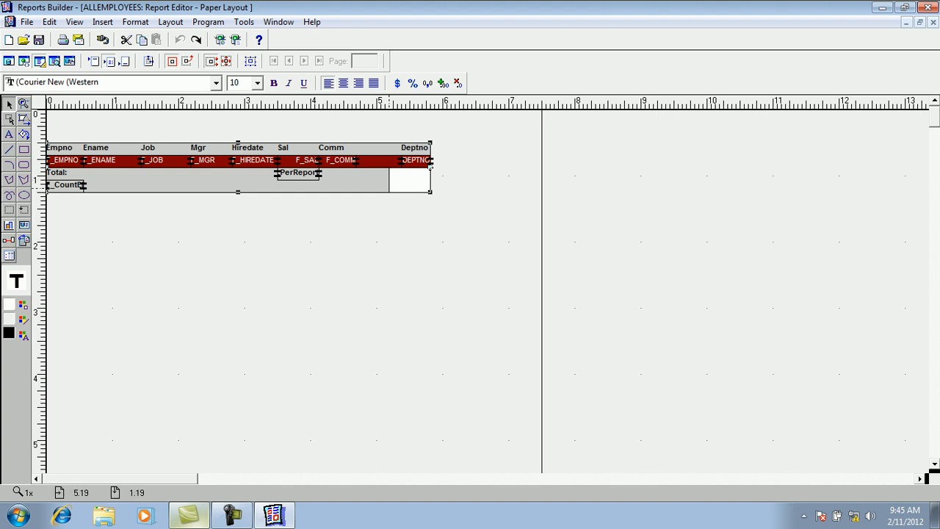
left_click(389, 196)
left_click(390, 196)
double_click(431, 166)
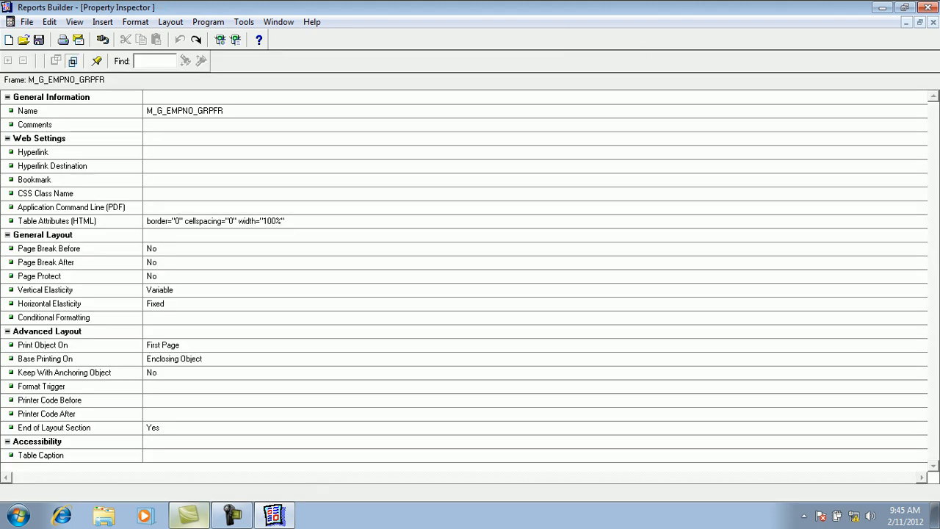
left_click(934, 22)
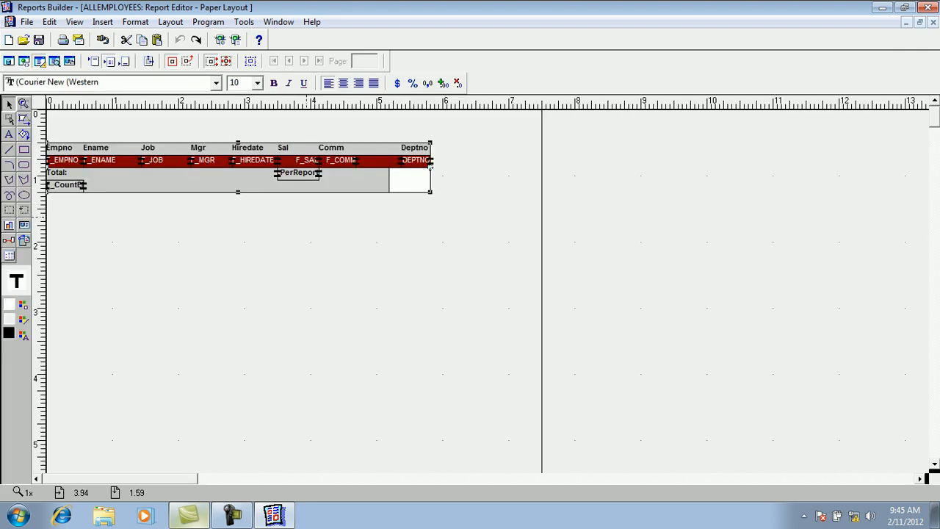
Try to copy the Comm heading with its field and place the pasted pair between Comm and Deptno
left_click(338, 149)
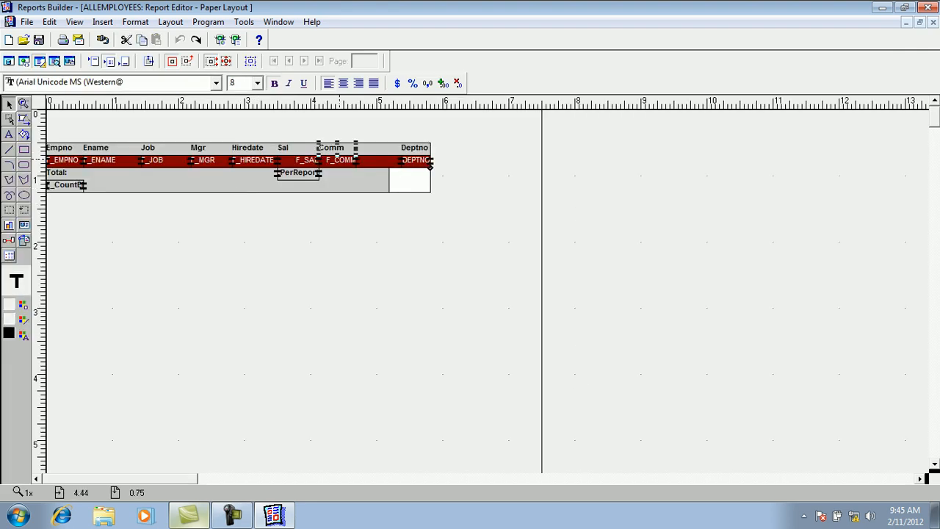
left_click(341, 163, "shift")
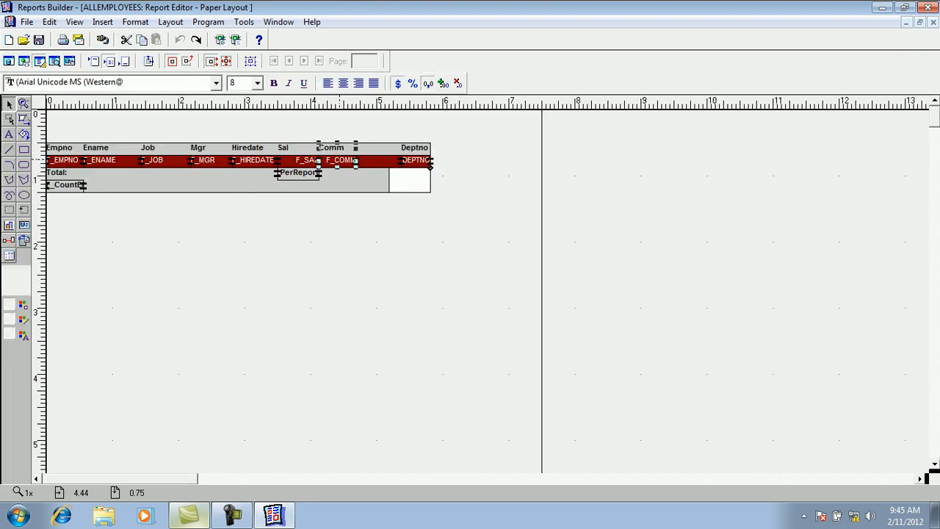
left_click(49, 22)
left_click(70, 88)
left_click(49, 22)
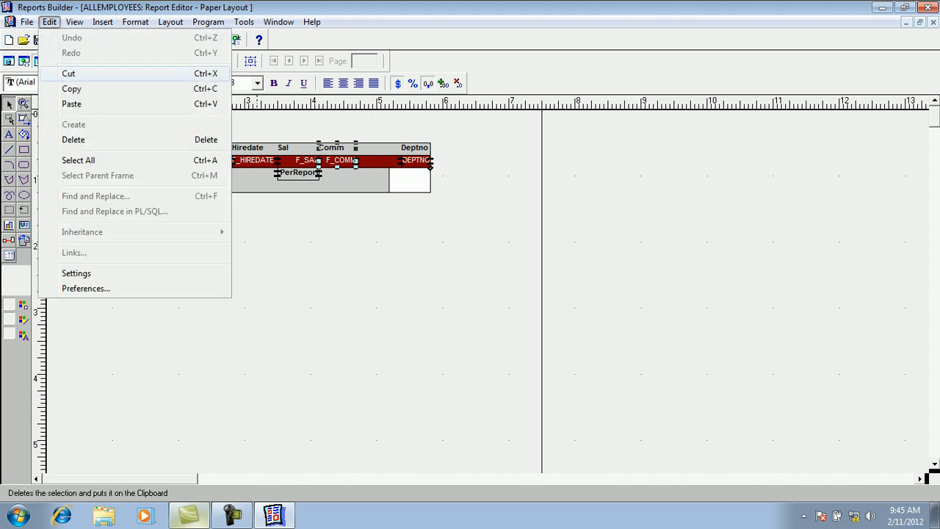
left_click(70, 103)
left_click_drag(329, 154, 367, 155)
key("Down")
key("Down")
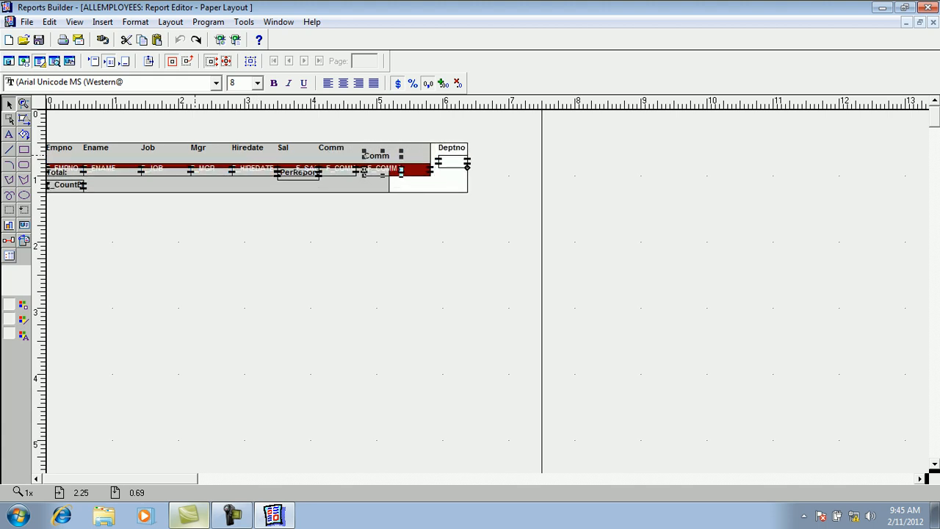
key("Down")
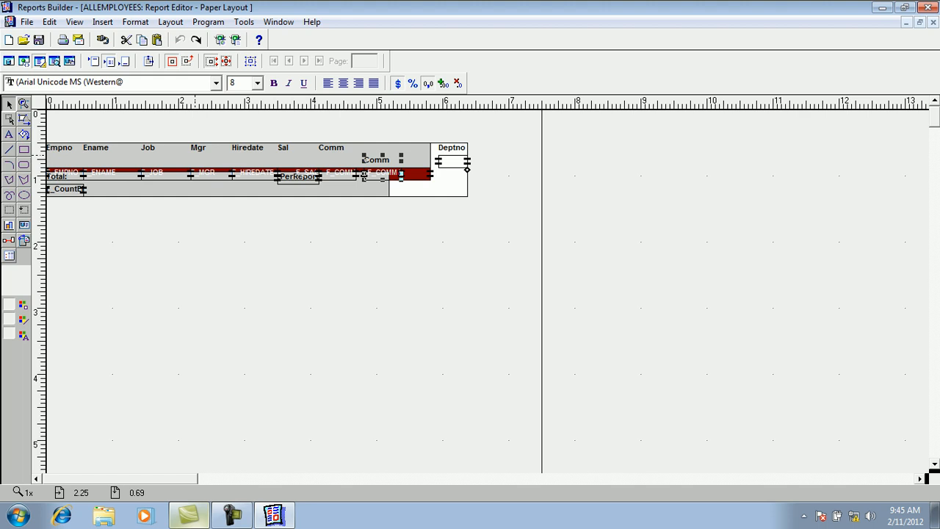
Close the ALLEMPLOYEES report without saving its changes and reopen it from the saved file
left_click(920, 23)
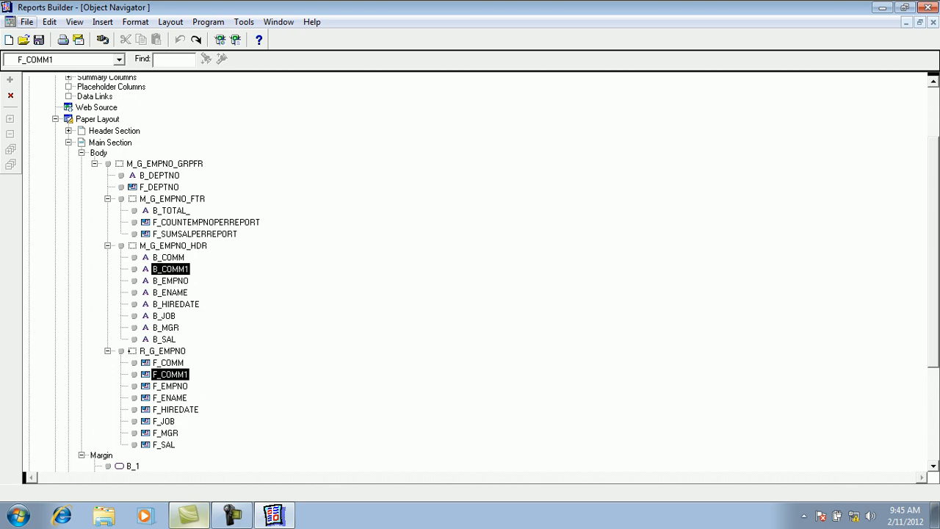
left_click(26, 22)
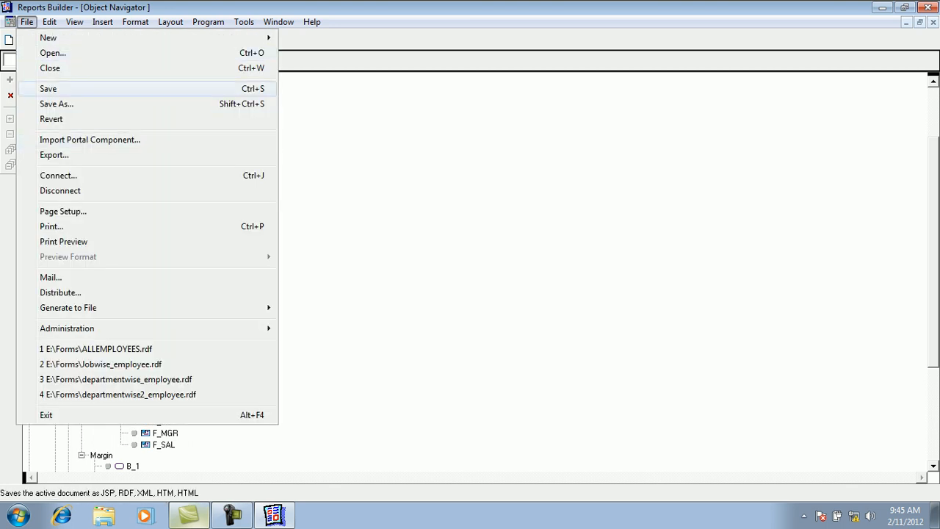
left_click(50, 68)
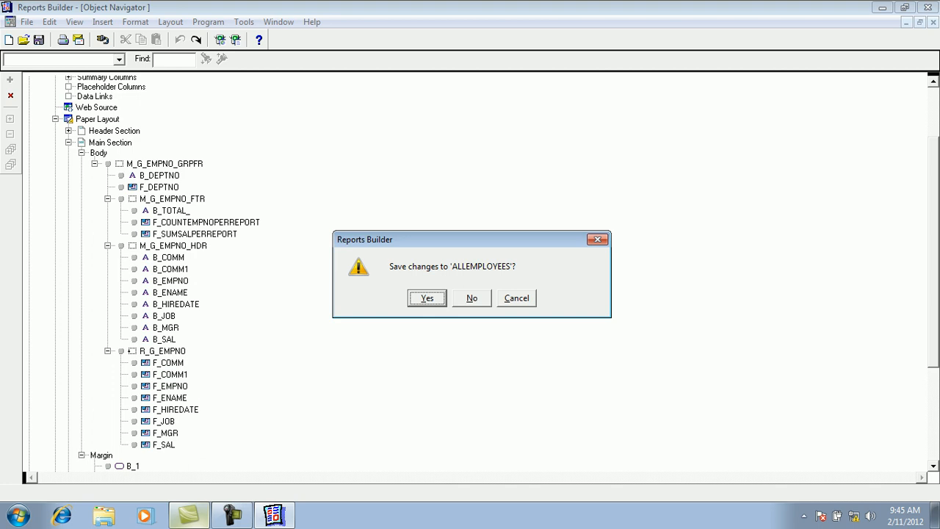
key("n")
left_click(24, 40)
double_click(117, 114)
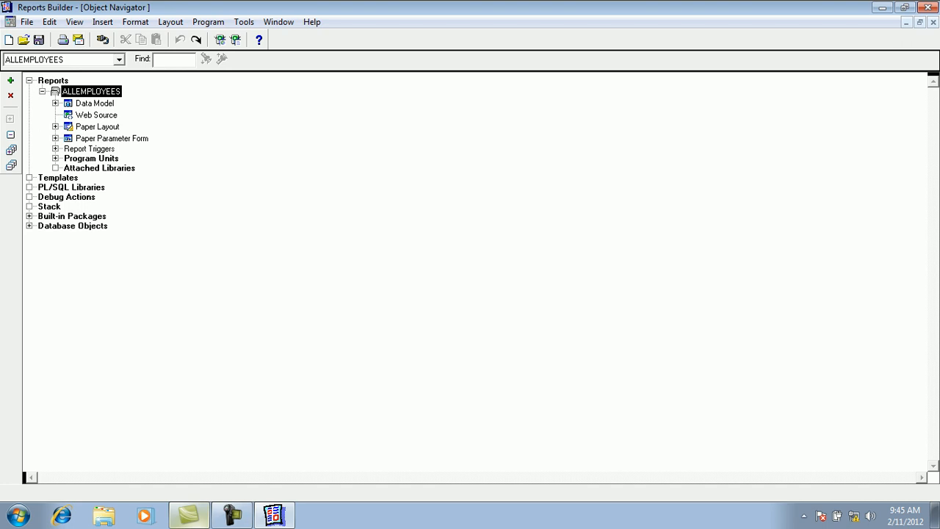
Run the reopened report's paper layout to check the output, and return to the paper layout
left_click(89, 127)
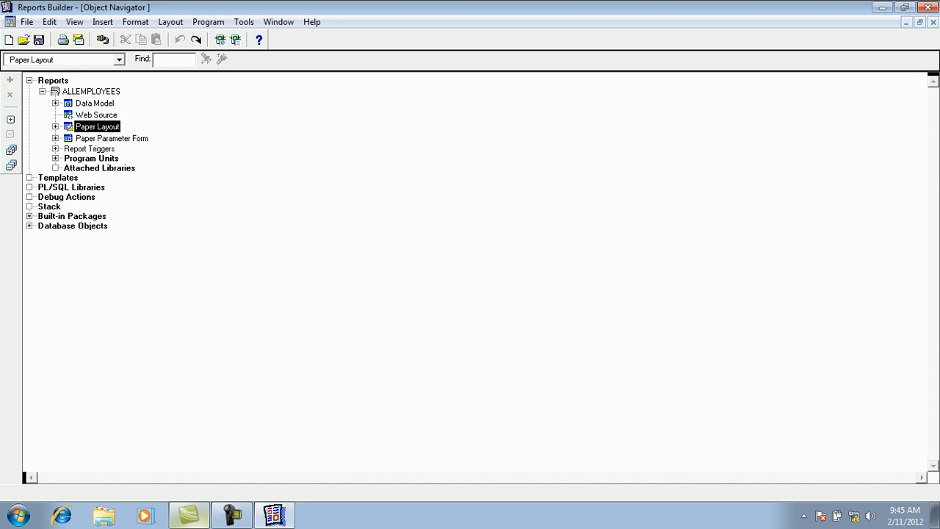
double_click(69, 126)
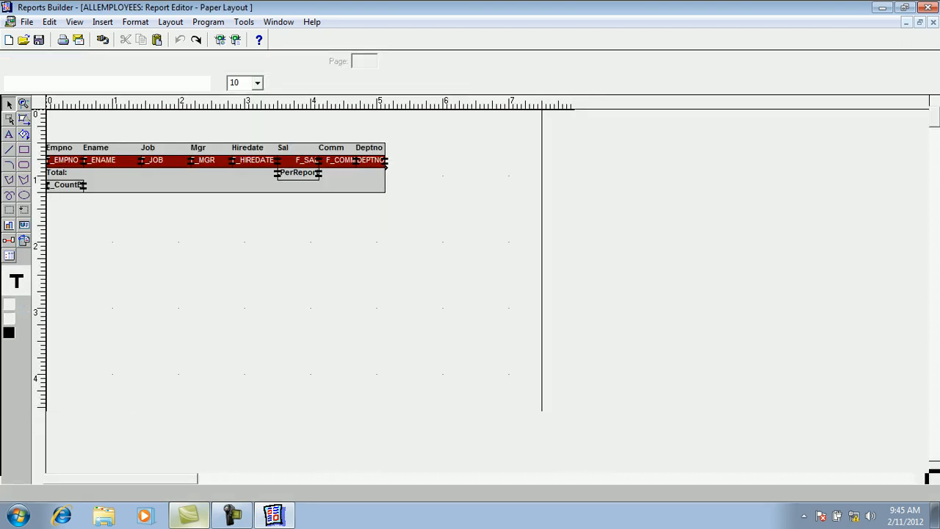
left_click(235, 39)
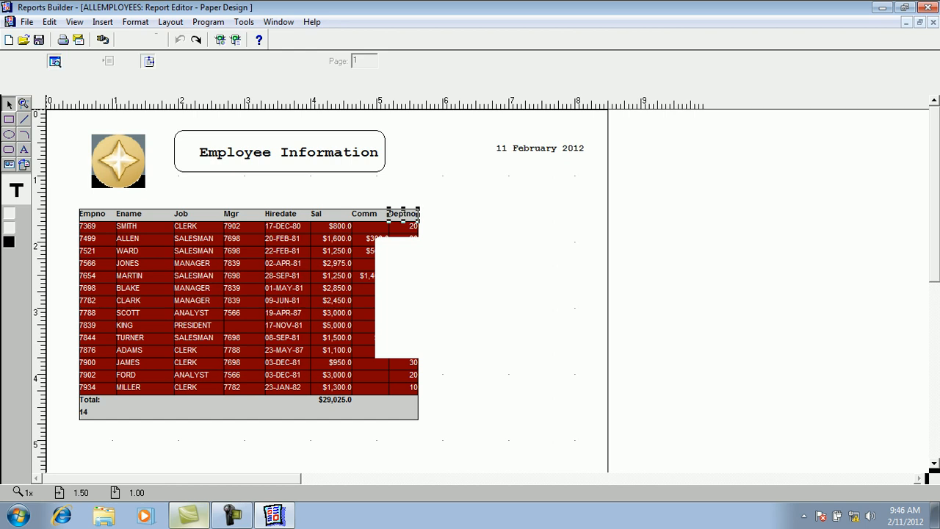
left_click(489, 283)
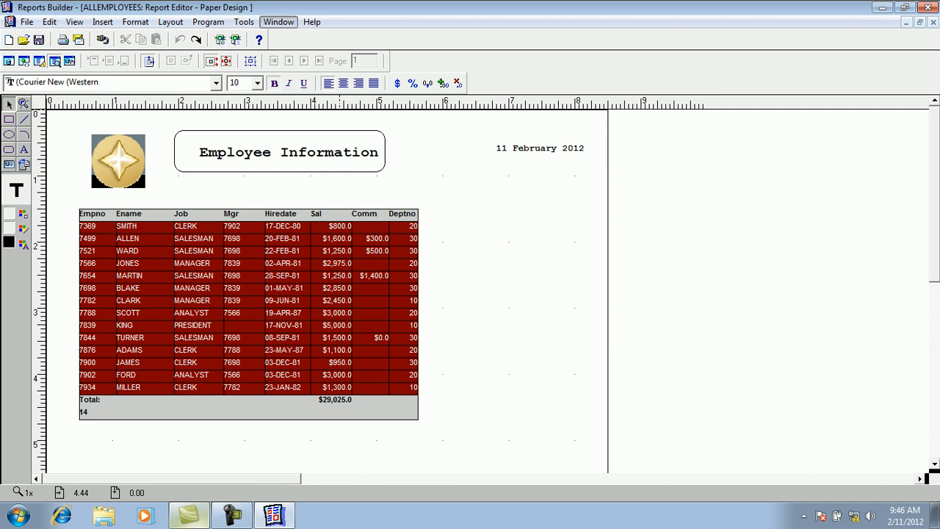
left_click(278, 22)
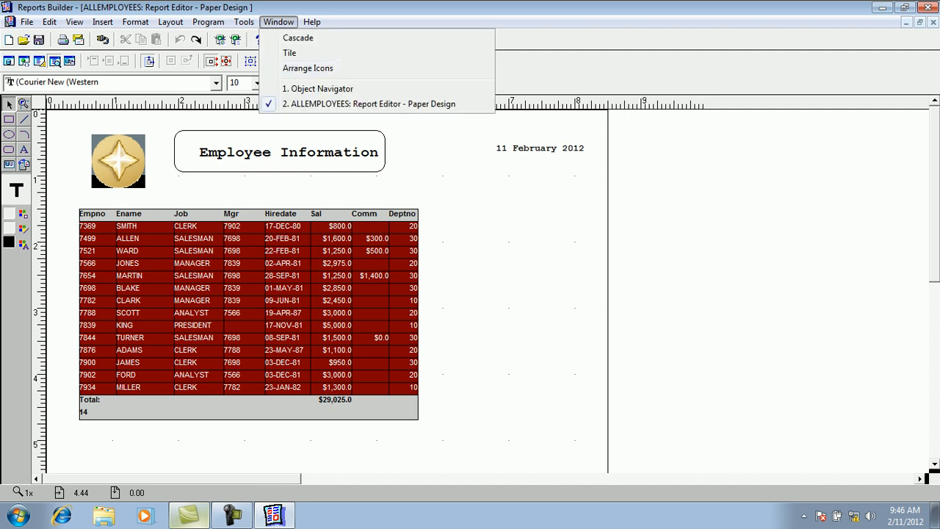
left_click(40, 61)
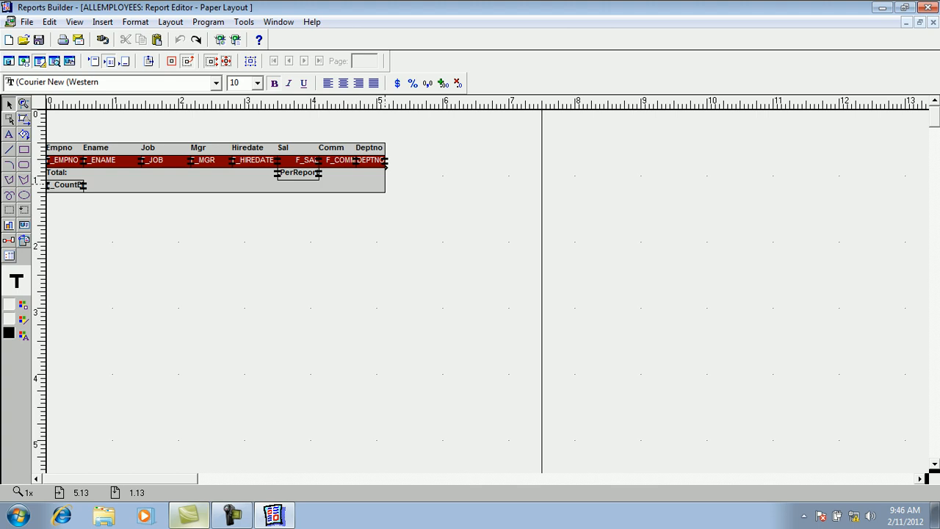
Move the Deptno heading and its field together to the right until the column ends at about 5.8 on the ruler
left_click(377, 146)
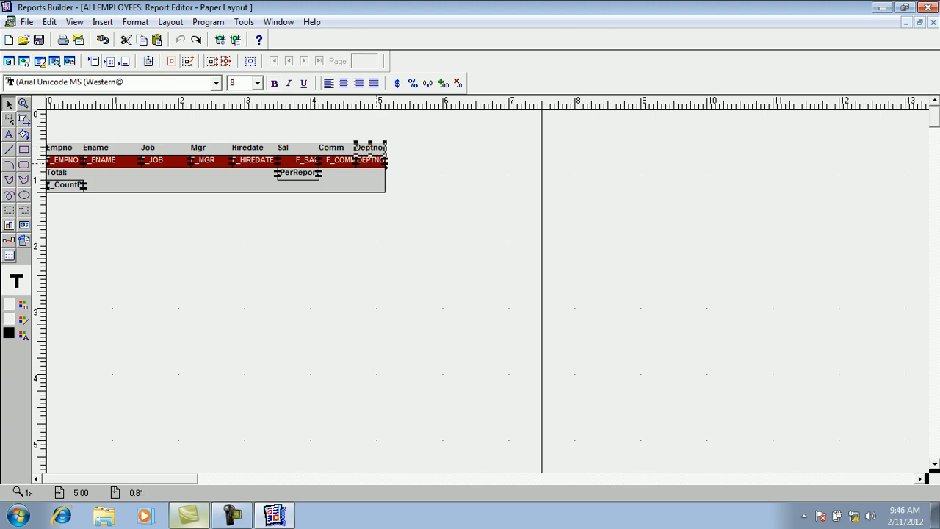
left_click(377, 163, "shift")
key("Right")
key("Right")
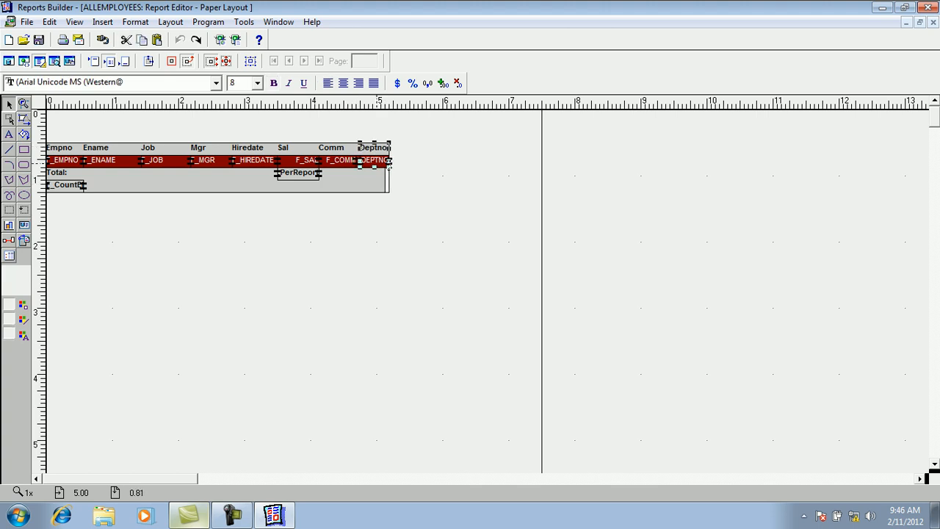
key("Right")
key("Right")
key("Right")
key("Right")
key("Right")
key("Right")
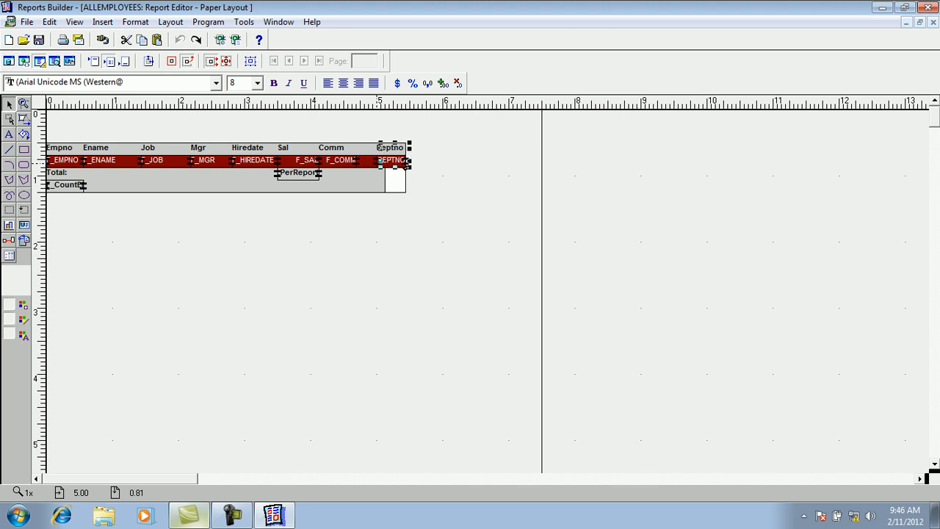
key("Right")
key("Right")
key("Right")
key("Right")
key("Right")
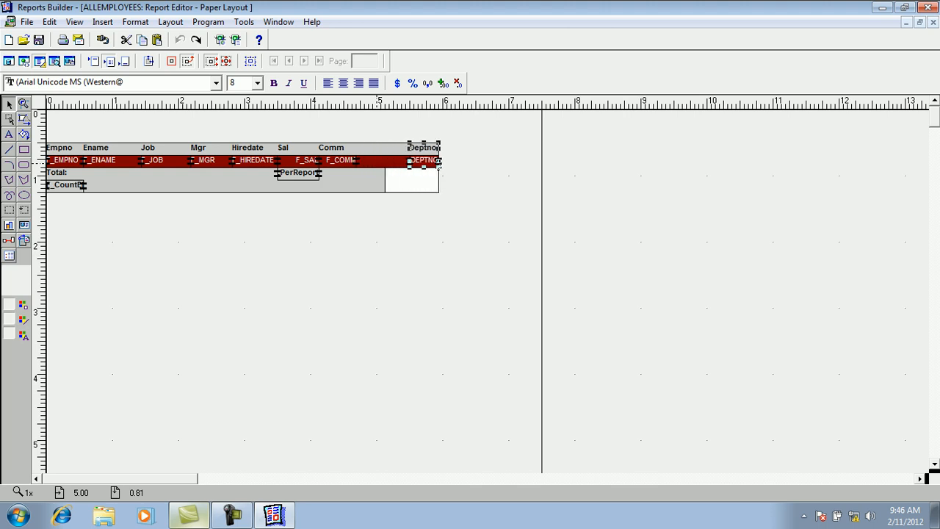
key("Left")
key("Left")
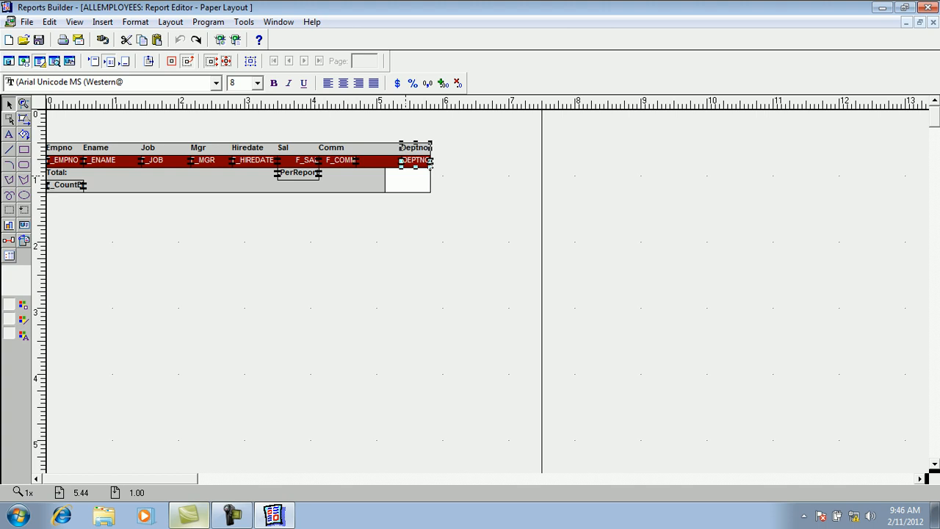
Turn flex mode off and widen the totals frame so its right edge lines up with the Deptno column
left_click(386, 180)
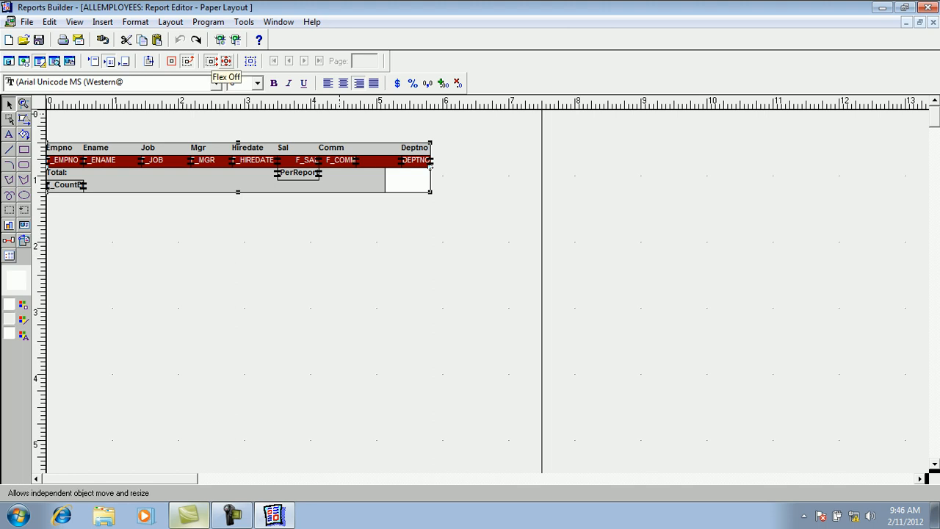
left_click(382, 176)
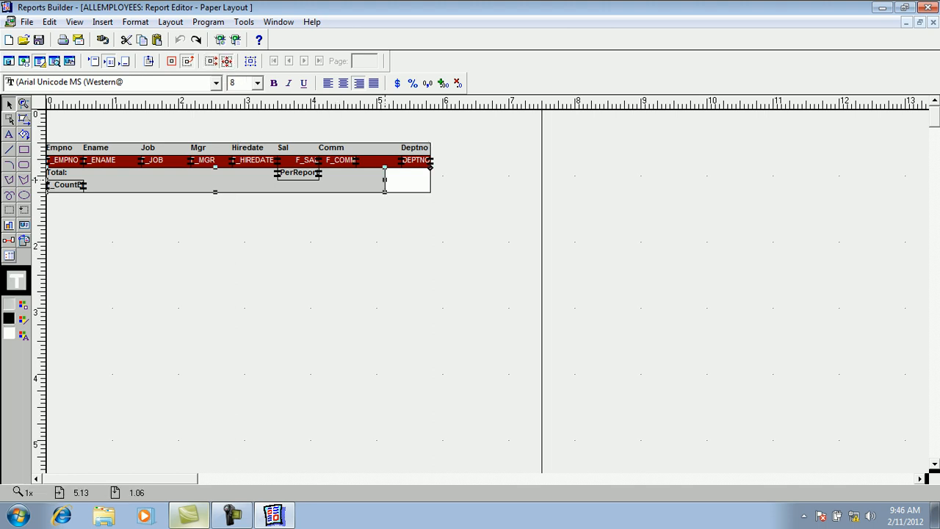
left_click_drag(385, 179, 431, 179)
left_click(388, 218)
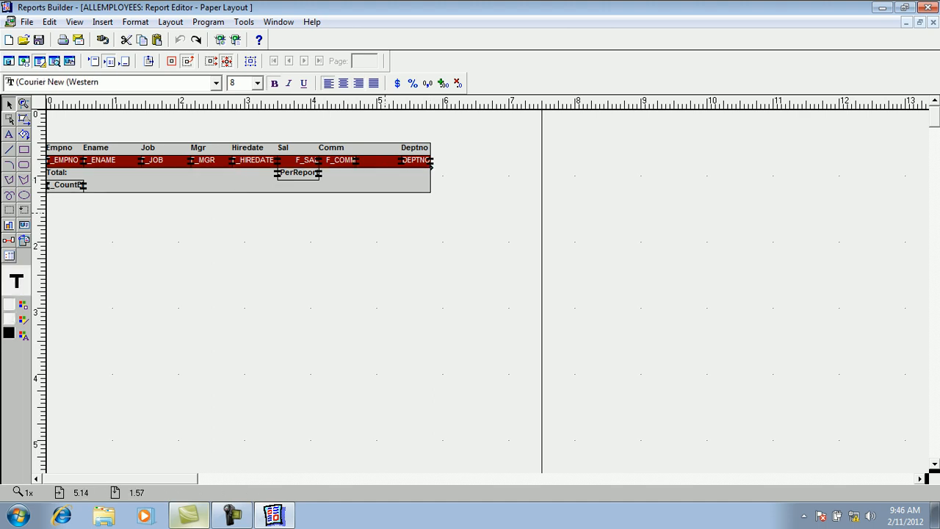
Duplicate the Comm heading and its field, and place the copies in the gap between Comm and Deptno
left_click(342, 151)
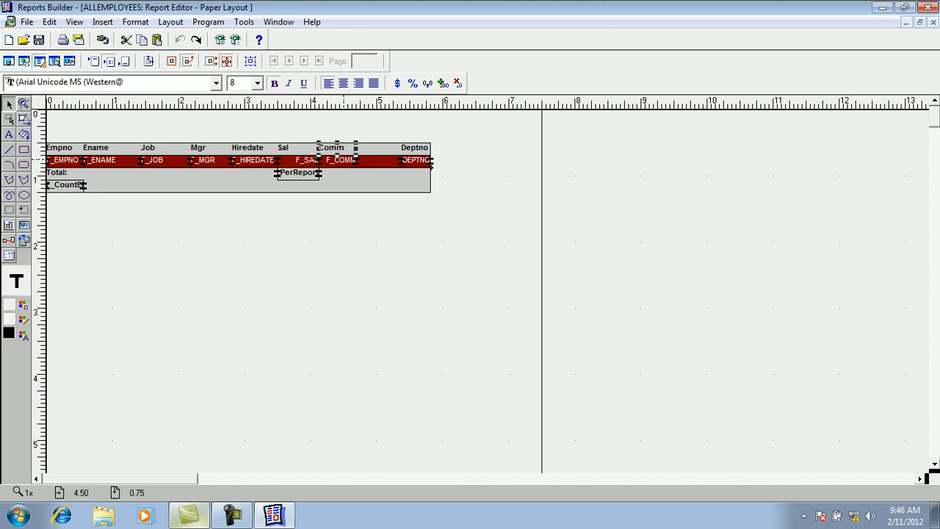
left_click(343, 159, "shift")
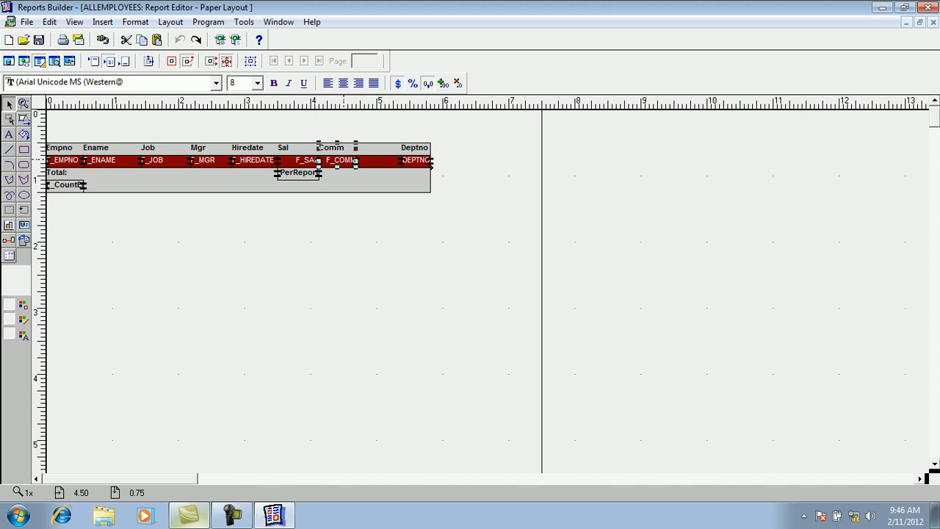
key("ctrl+d")
key("Right")
key("Right")
key("Right")
key("Right")
key("Right")
key("Right")
key("Right")
key("Right")
key("Up")
key("Up")
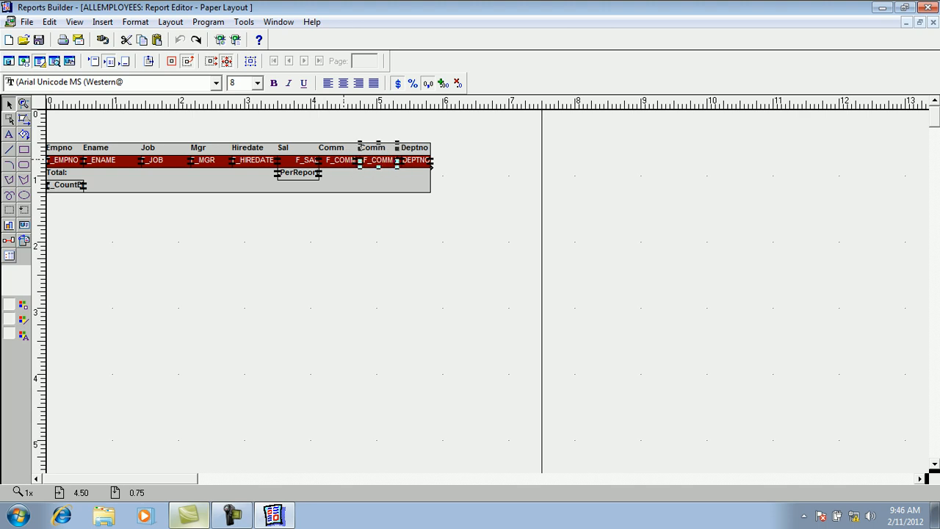
left_click(356, 184)
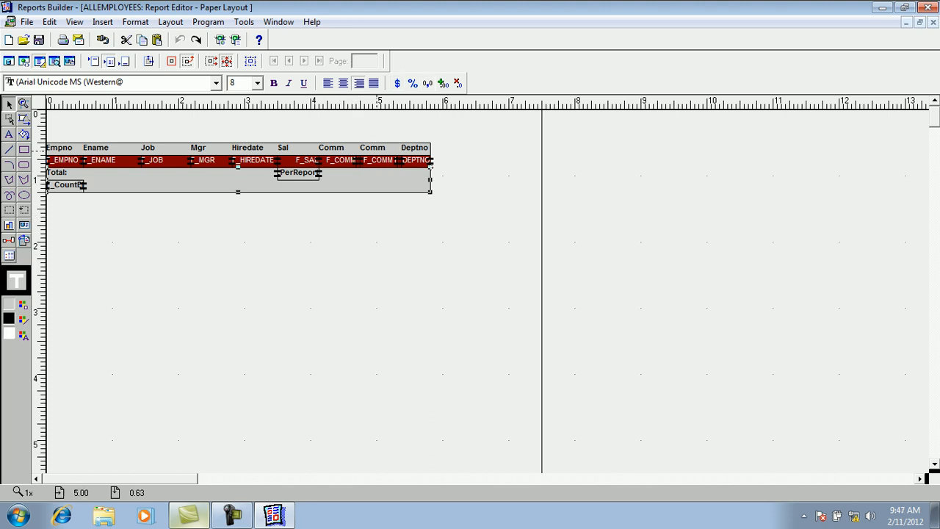
left_click(373, 150)
double_click(376, 150)
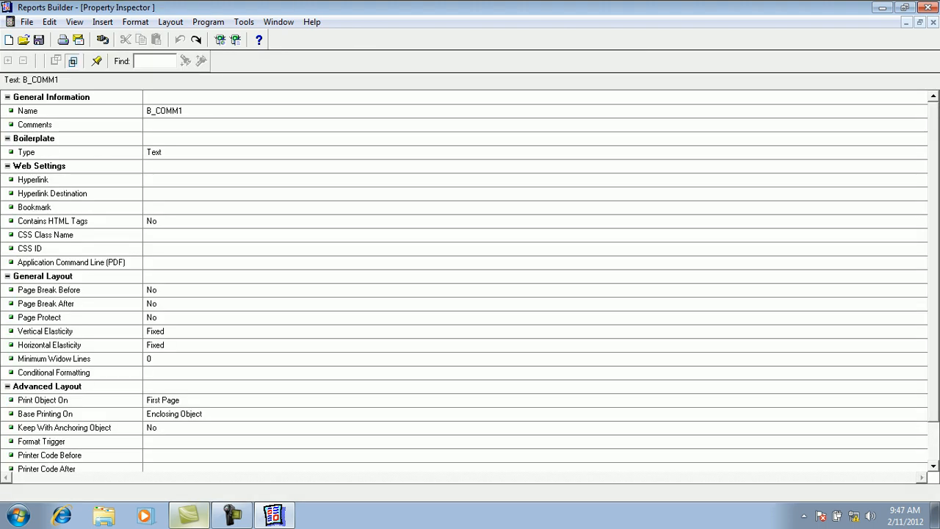
left_click(933, 22)
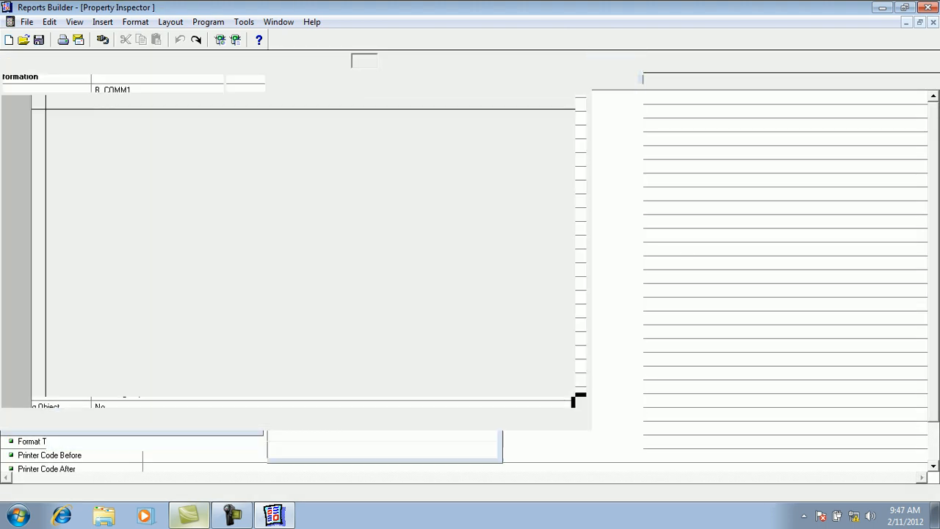
Change the text of the duplicated heading between Comm and Deptno to Net
left_click(372, 148)
left_click_drag(381, 148, 363, 148)
type("N")
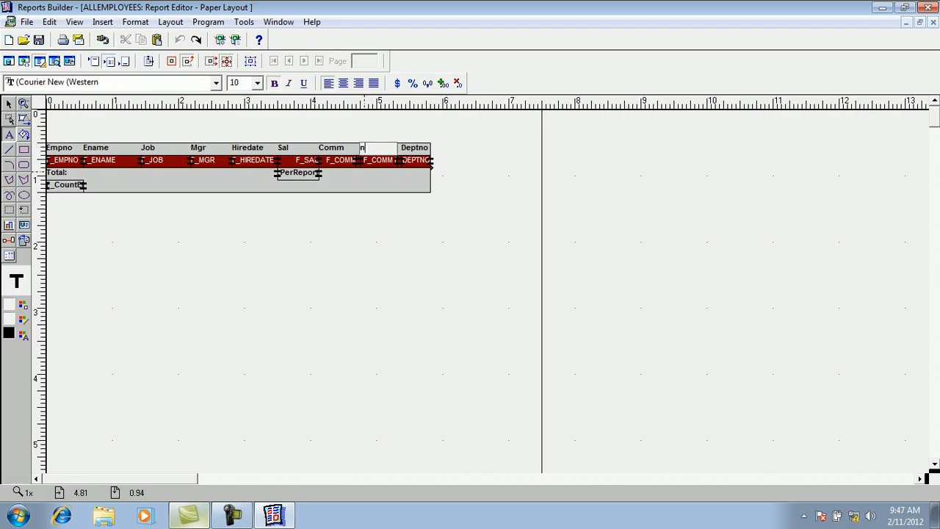
key("Caps_Lock")
type("et")
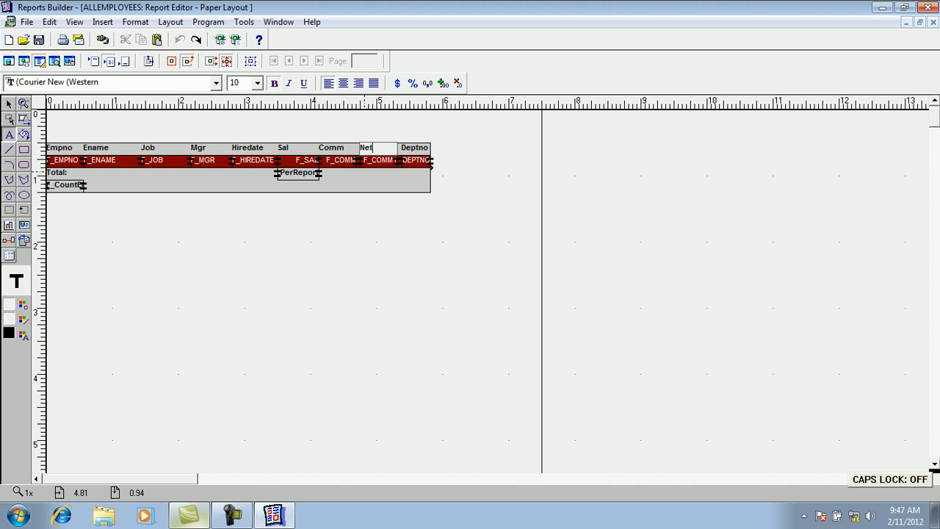
left_click(9, 104)
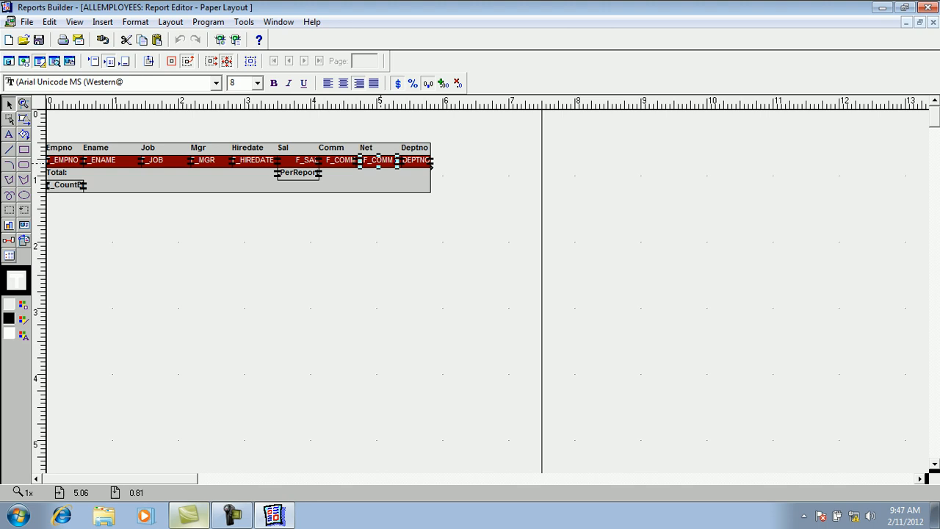
Set the source of the duplicated field under the Net heading to NET, and run the paper layout
key("F4")
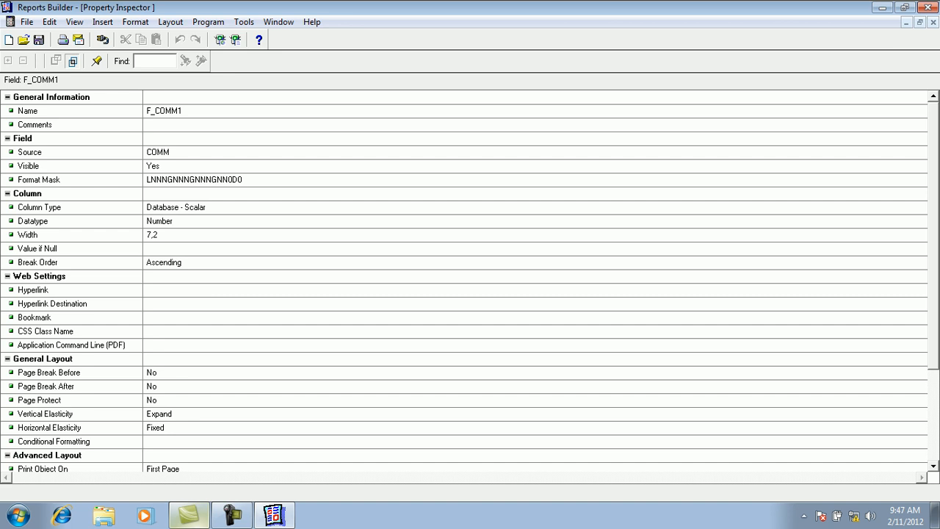
left_click(169, 152)
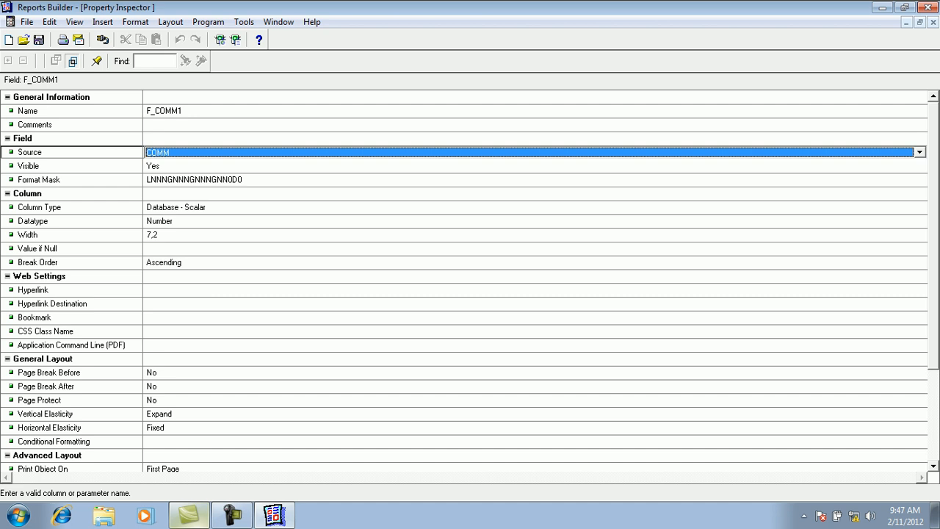
left_click(920, 152)
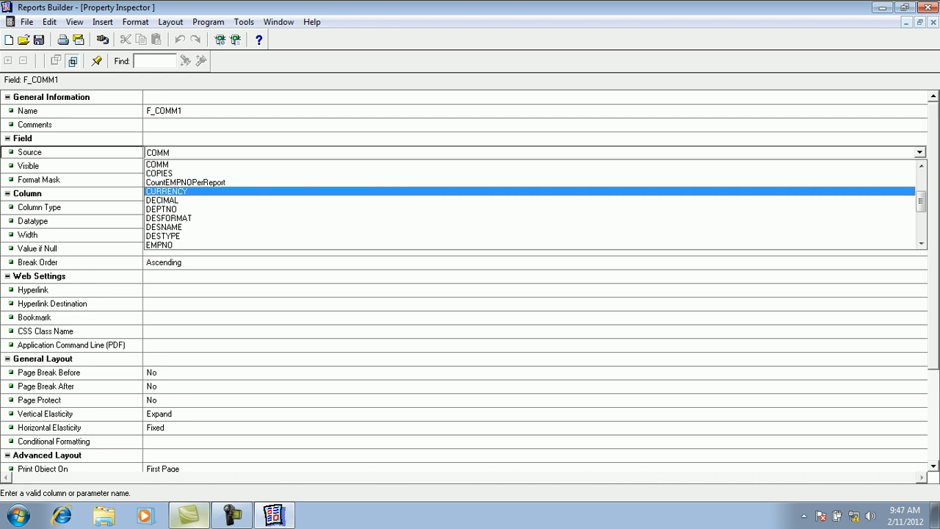
scroll(529, 204, "down", 4)
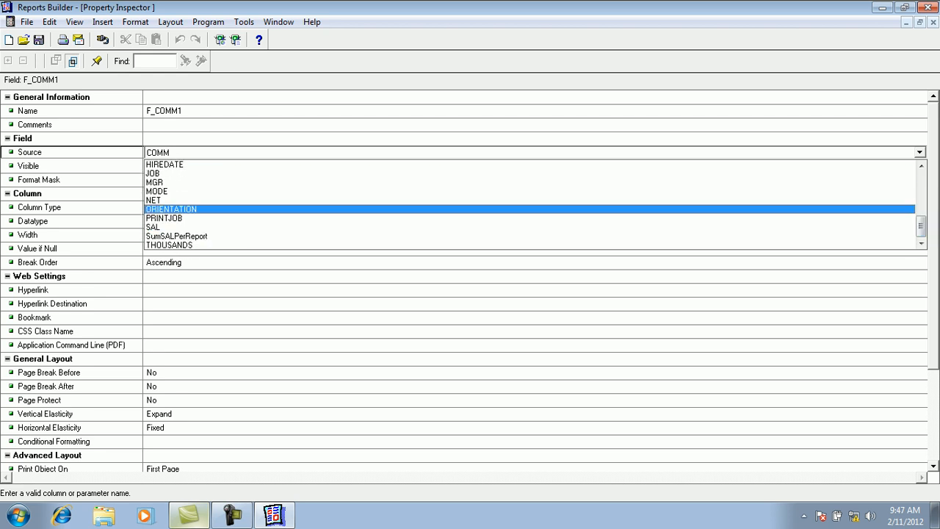
left_click(154, 200)
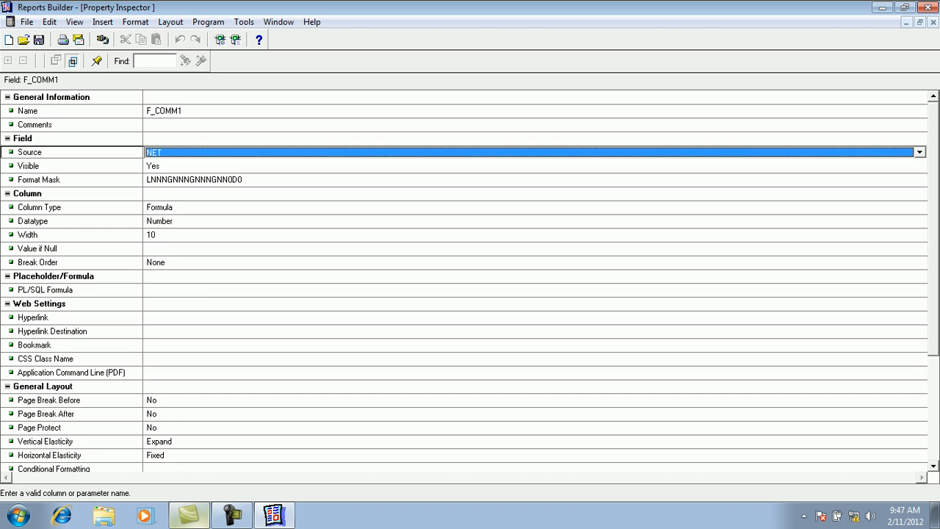
left_click(236, 40)
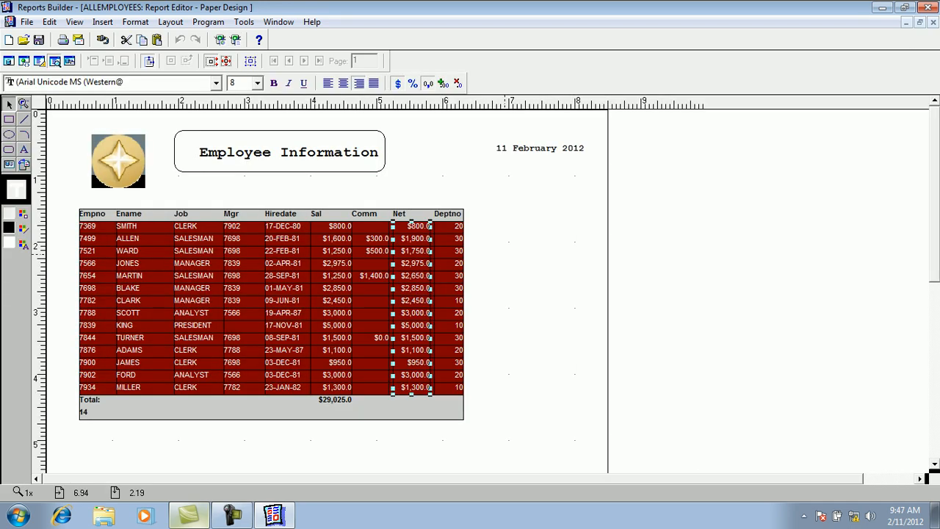
left_click(518, 267)
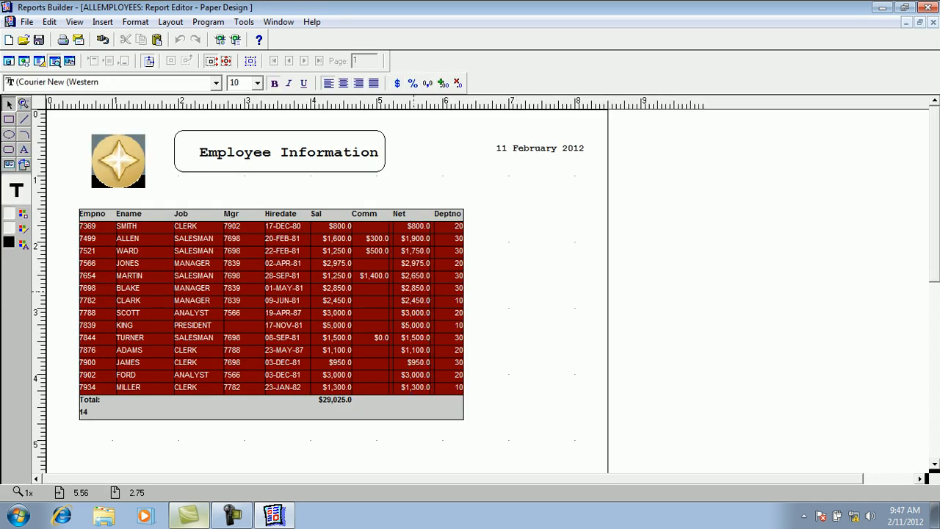
Widen the Net column on both sides so its edges meet the Comm and Deptno columns
left_click(413, 292)
left_click_drag(393, 287, 390, 287)
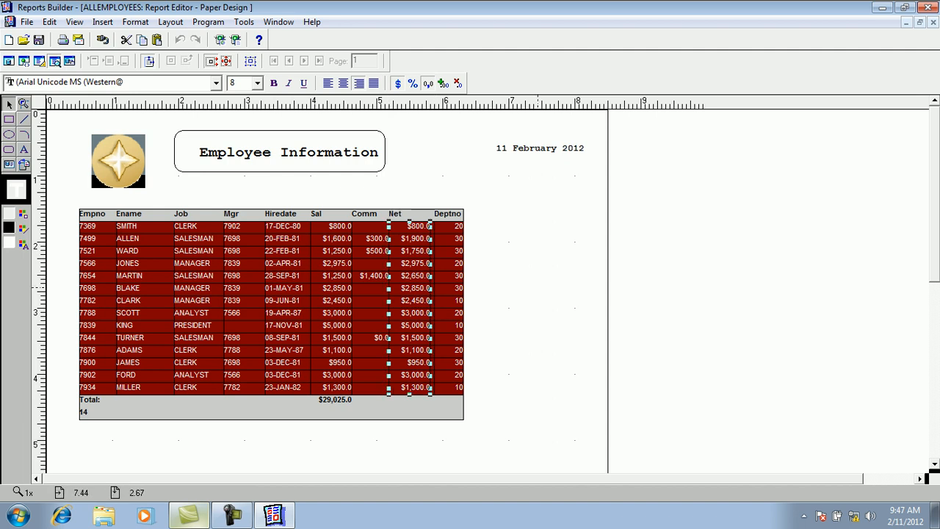
left_click(538, 288)
left_click(421, 299)
left_click_drag(430, 299, 435, 299)
left_click(527, 304)
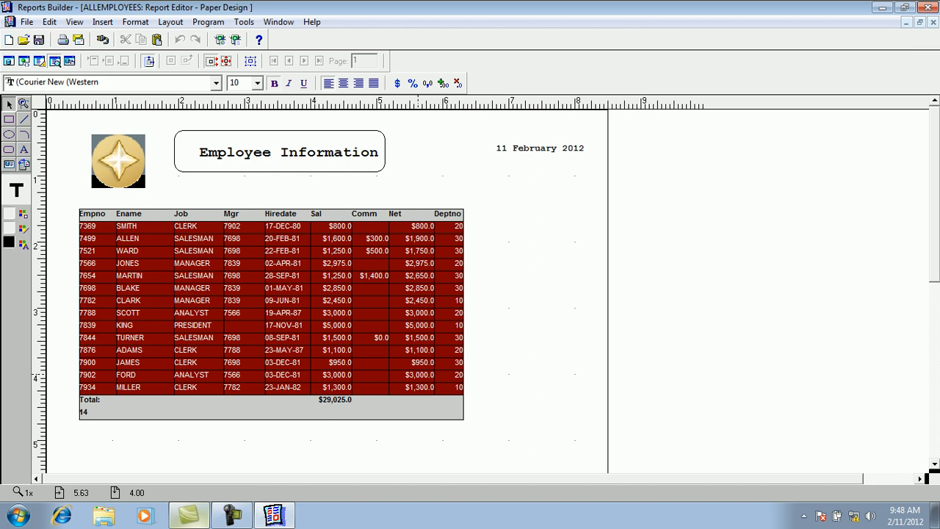
Show the tool palette in the data model and draw a summary column in the open area above the Q_1 query
left_click(339, 400)
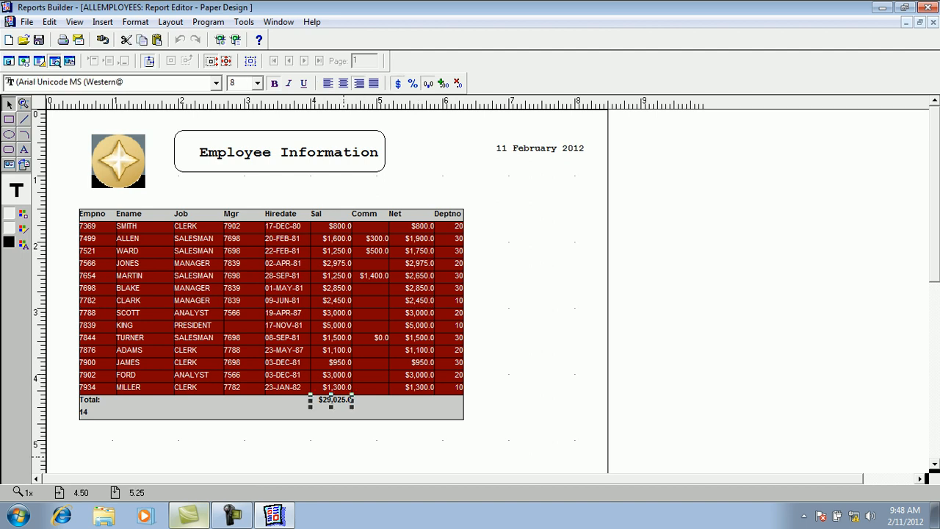
left_click(410, 407)
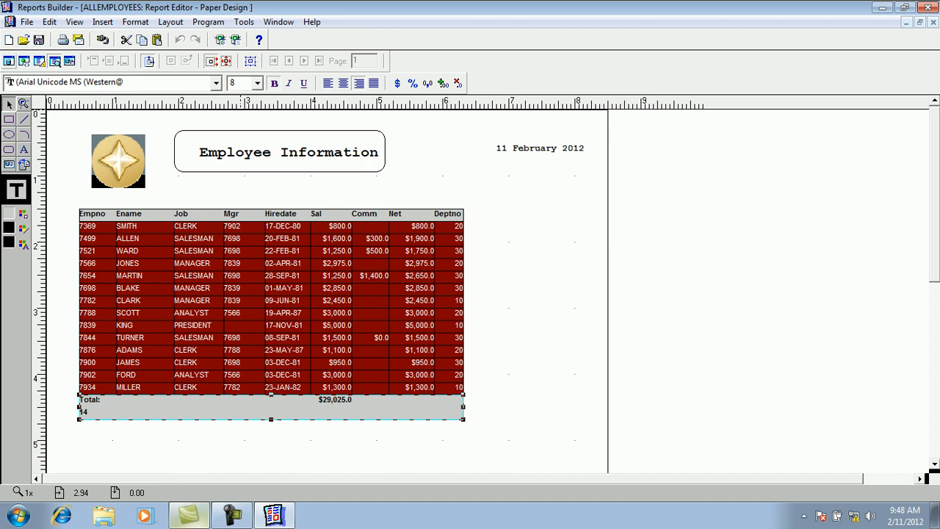
left_click(9, 61)
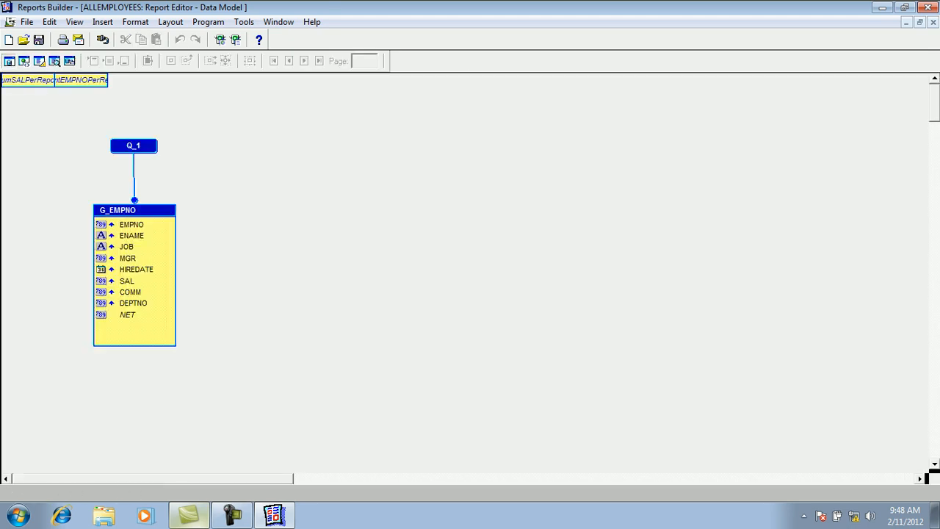
left_click(74, 21)
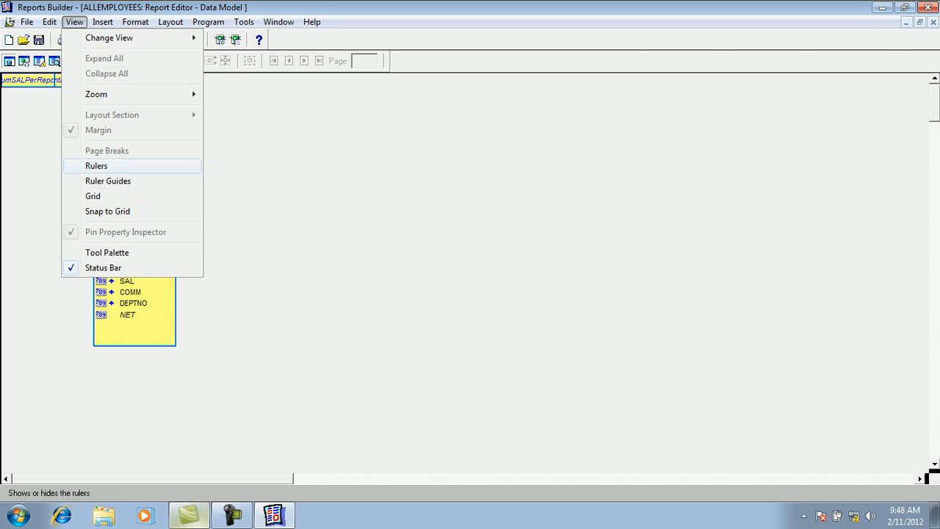
left_click(140, 253)
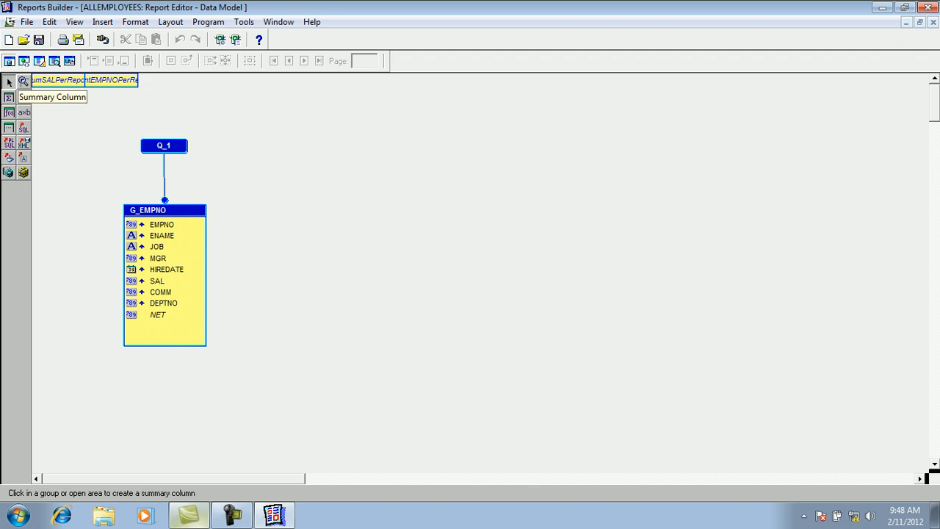
left_click(9, 97)
left_click_drag(55, 107, 125, 121)
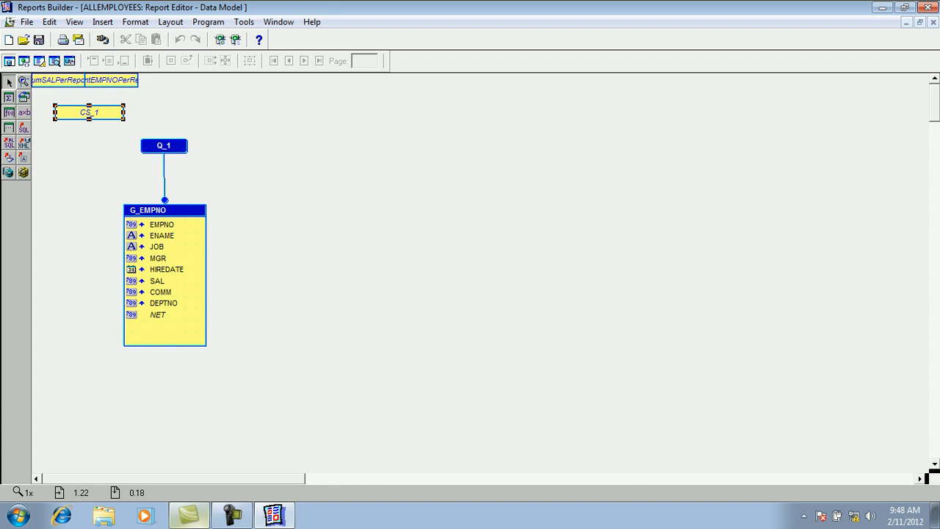
Name the new summary column SUMOFNET in its properties
left_click(84, 80)
double_click(96, 111)
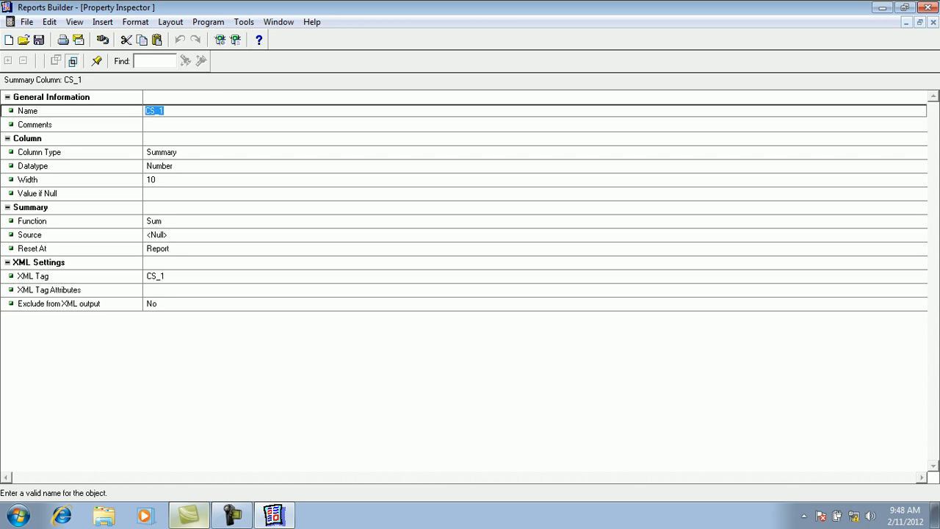
type("sumofnet")
key("BackSpace")
key("BackSpace")
key("BackSpace")
key("BackSpace")
key("BackSpace")
key("BackSpace")
key("BackSpace")
key("BackSpace")
key("Caps_Lock")
type("SUMOFNE")
key("BackSpace")
key("BackSpace")
type("NET")
key("Return")
key("Down")
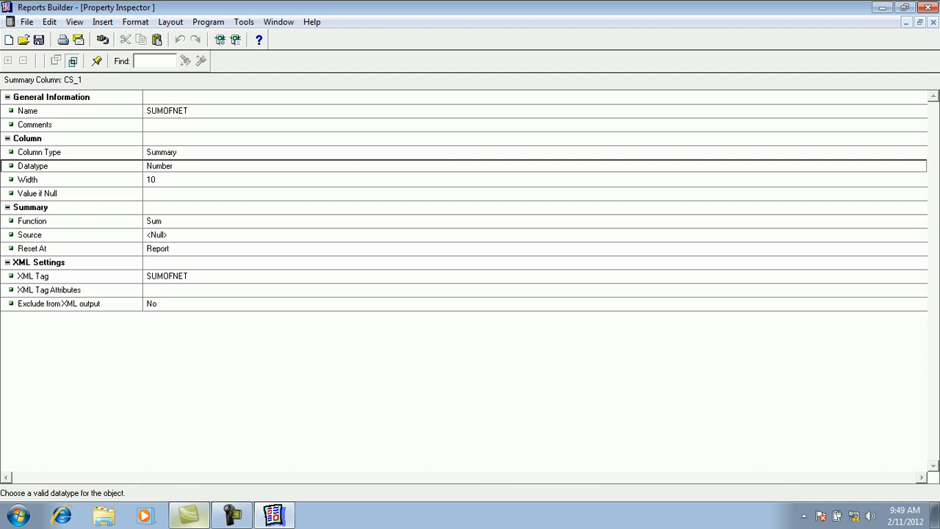
Choose Sum as the function of the SUMOFNET summary column
key("Down")
key("Down")
key("Down")
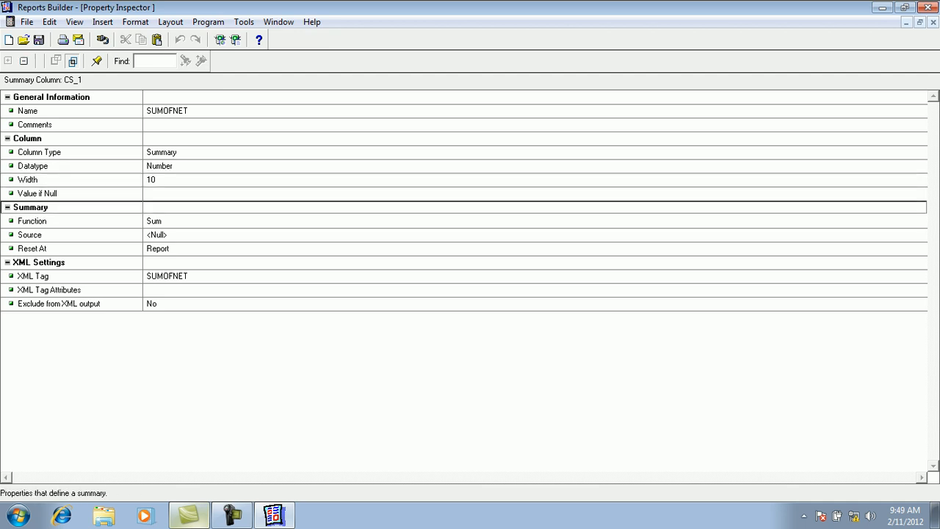
key("Down")
key("alt+Down")
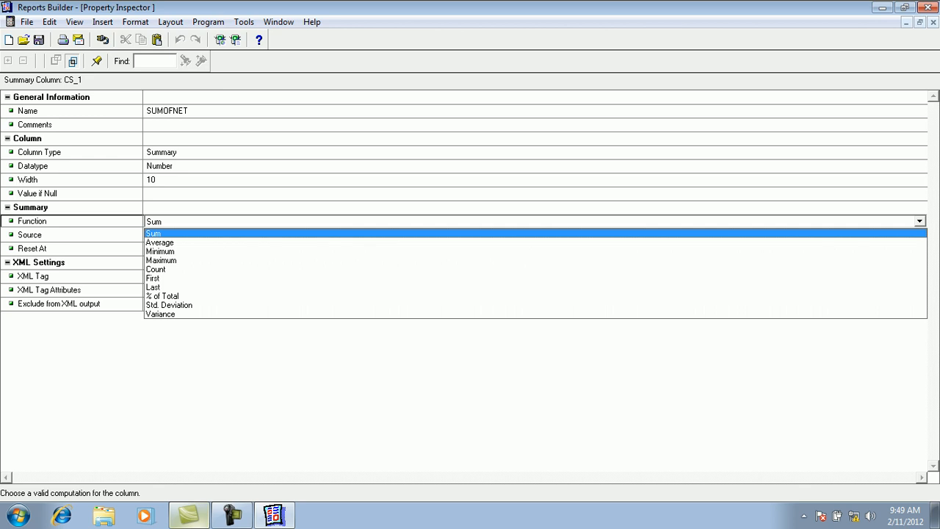
key("Return")
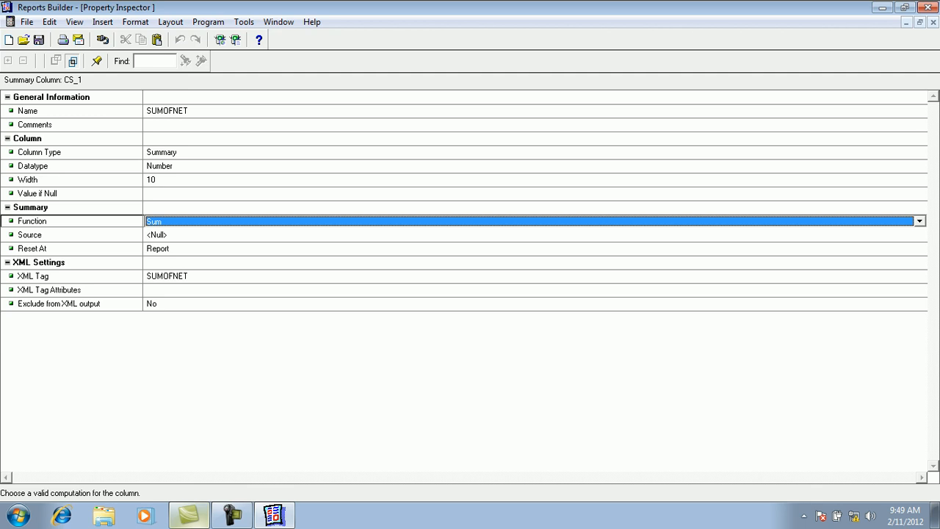
Set the source of the SUMOFNET summary column to NET
key("Down")
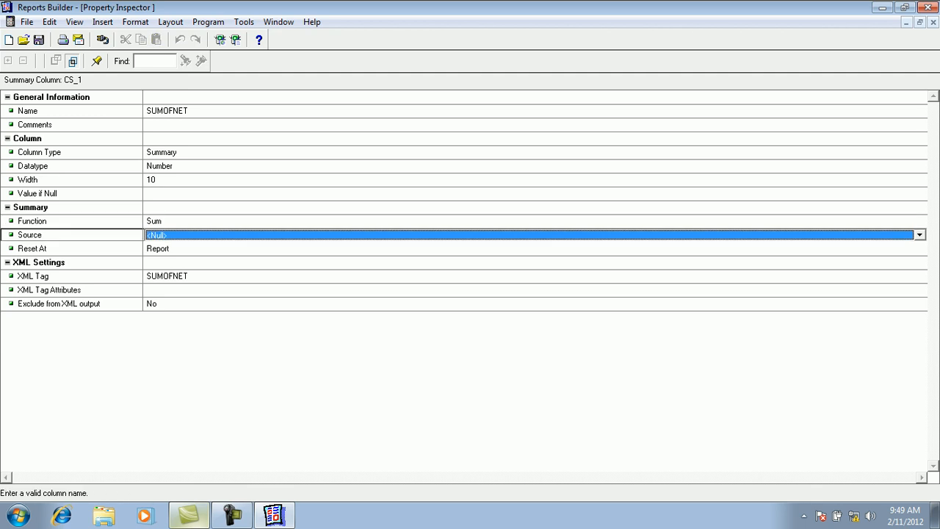
key("alt+Down")
key("Down")
key("Down")
key("Down")
key("Down")
key("Down")
key("Down")
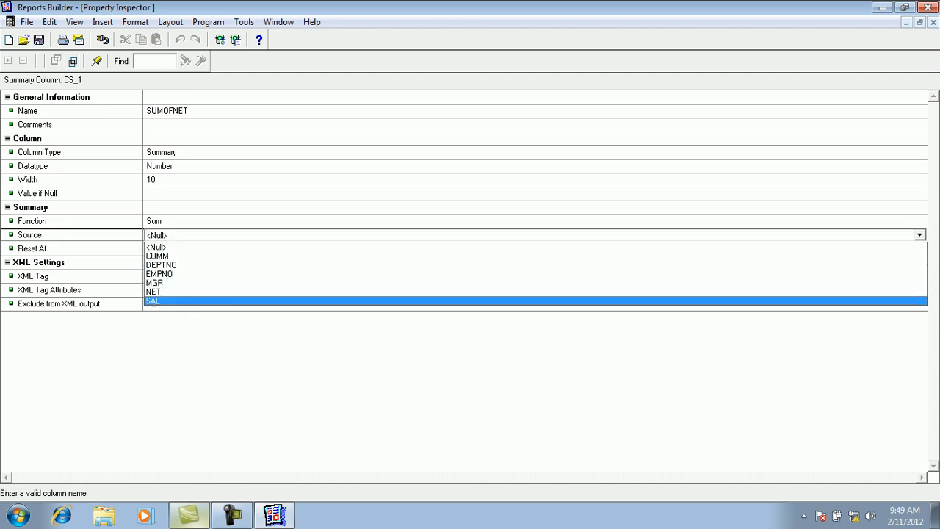
key("Up")
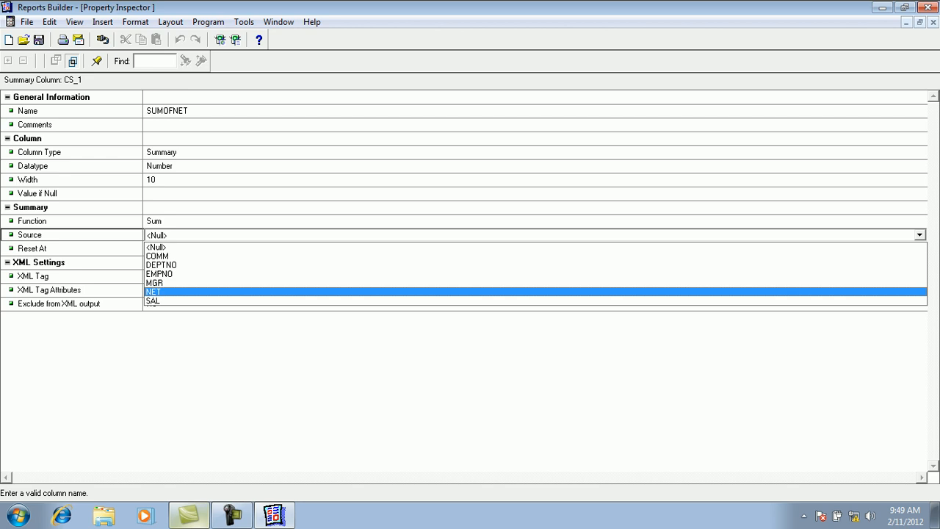
key("Return")
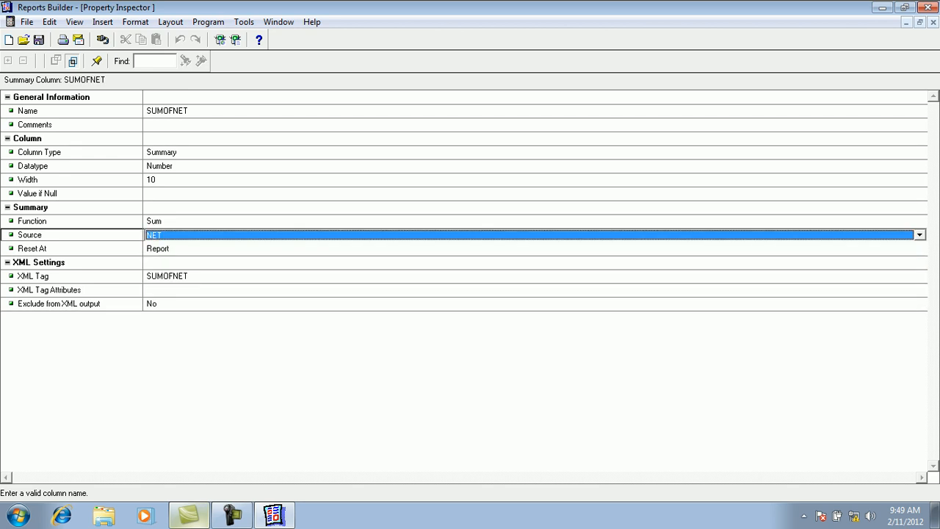
Save the report, run its paper layout, and return to the Object Navigator
left_click(40, 41)
left_click(236, 40)
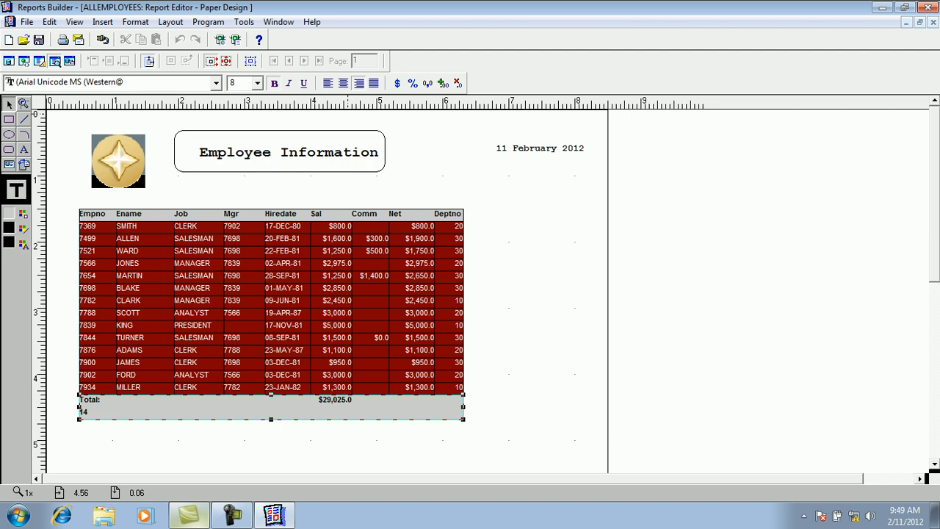
left_click(278, 22)
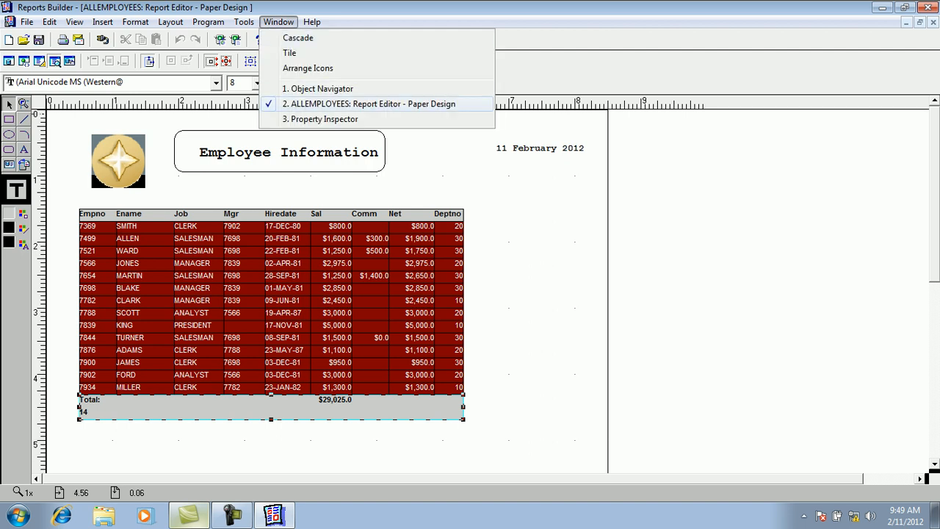
left_click(318, 88)
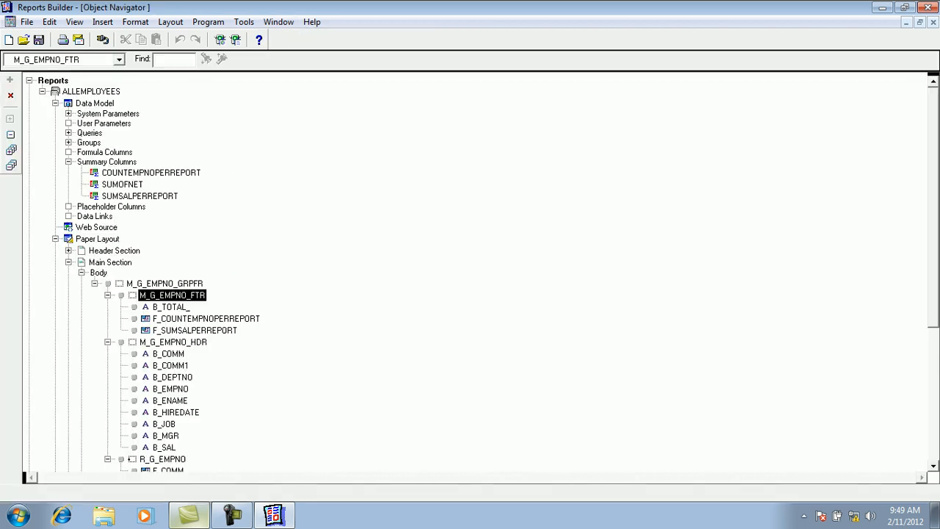
Reopen the data model from the Object Navigator and move SUMOFNET beside the two existing report-level summary columns
left_click(95, 284)
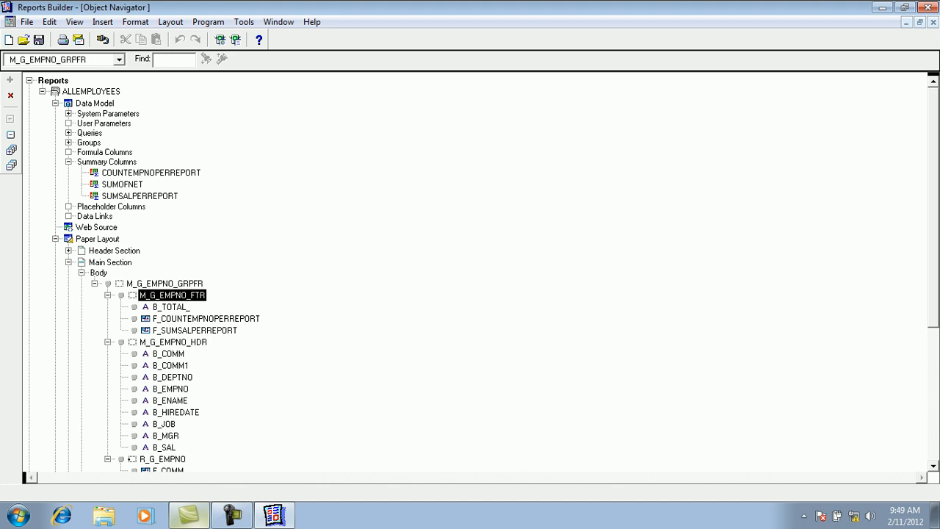
left_click(68, 263)
left_click(68, 161)
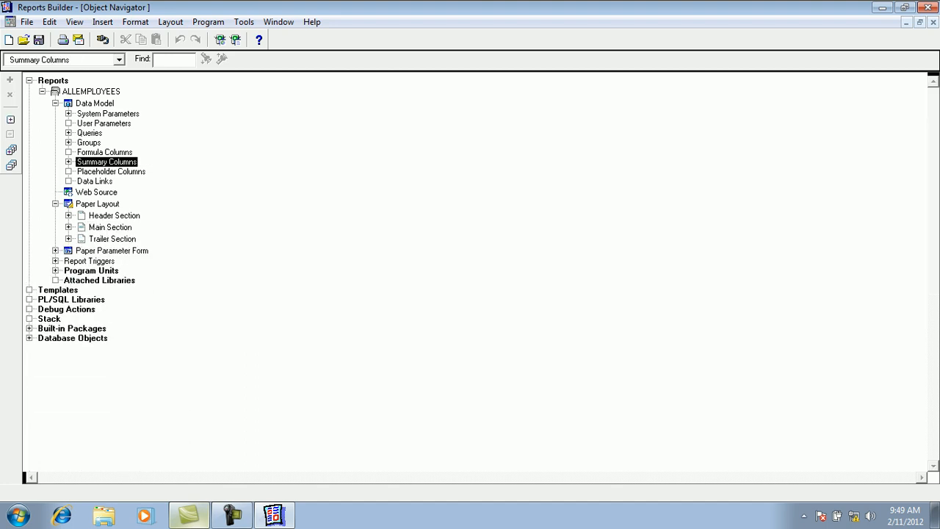
double_click(68, 104)
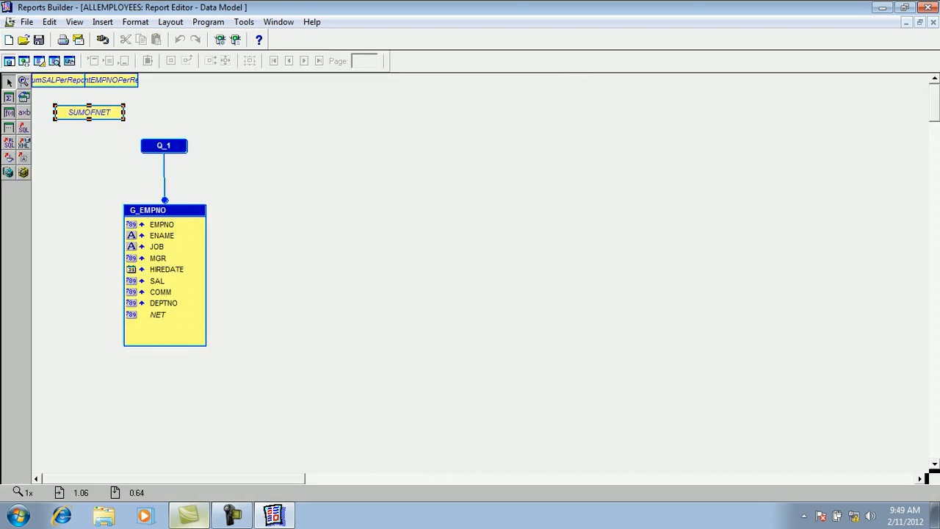
left_click_drag(101, 114, 185, 83)
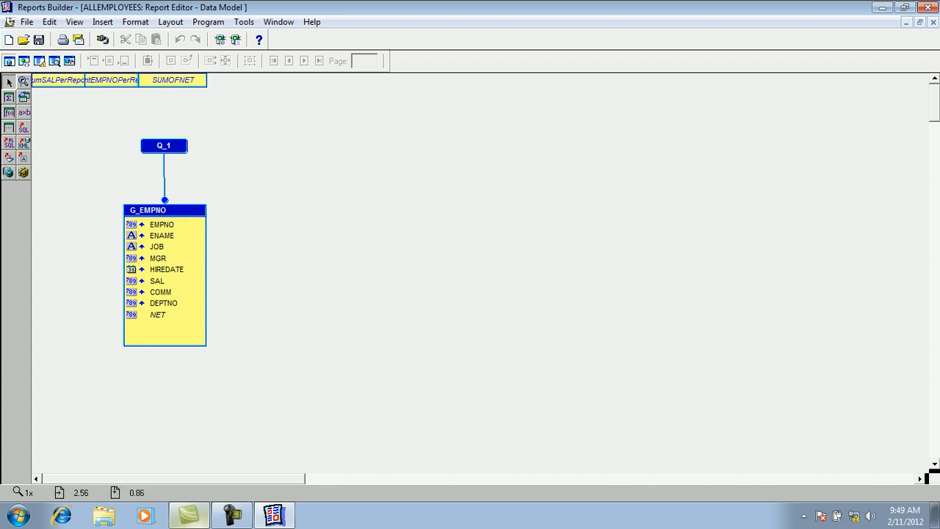
Run the report's paper layout and right-align the Net column heading
left_click(278, 22)
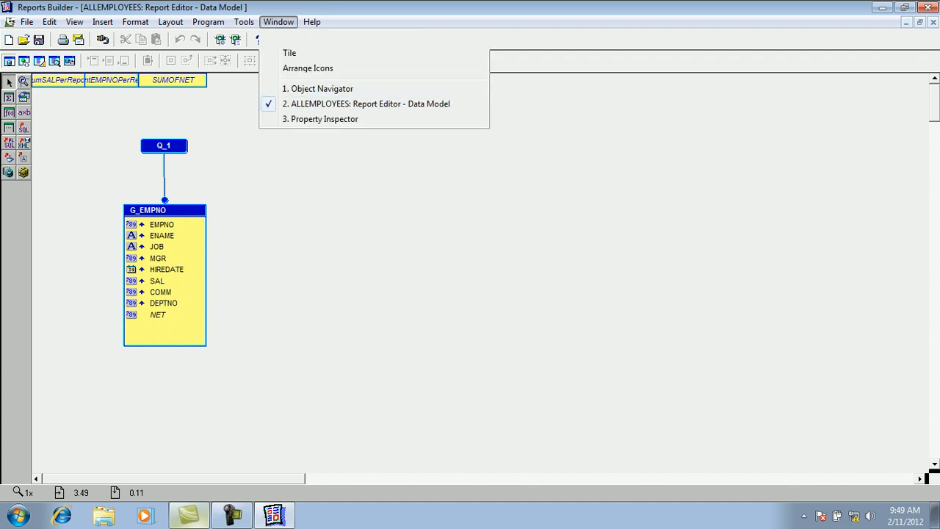
left_click(323, 151)
key("ctrl+r")
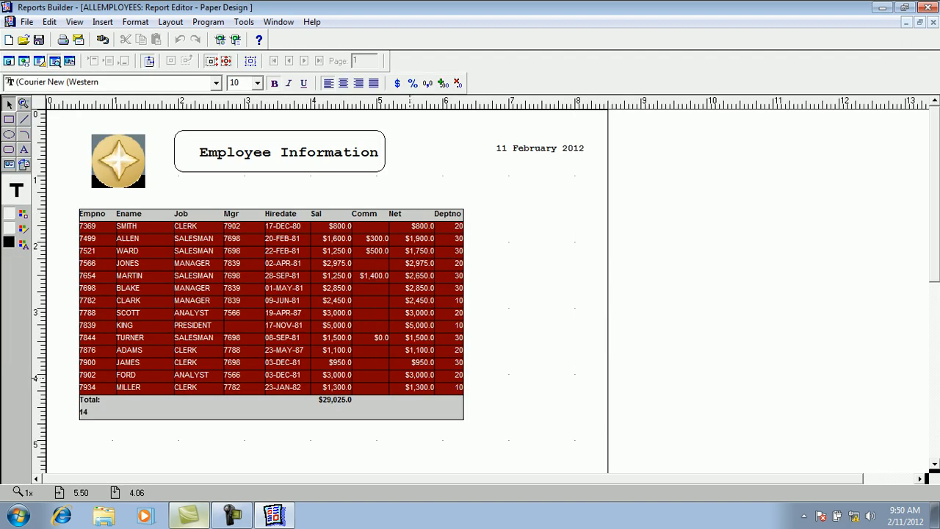
left_click(416, 408)
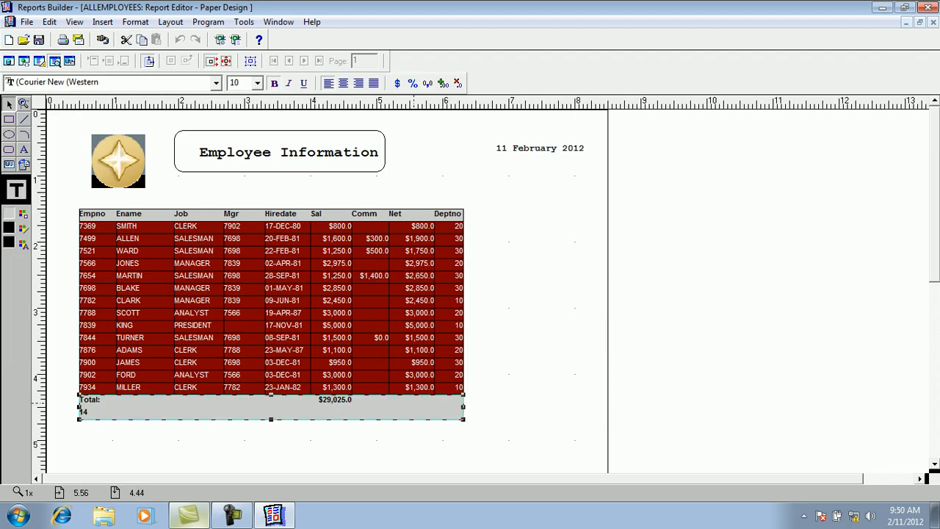
left_click(397, 214)
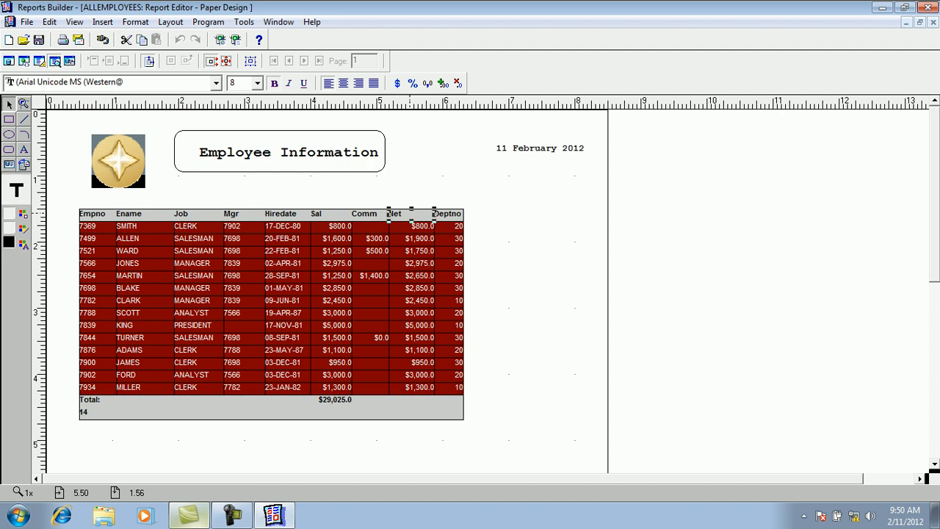
left_click(359, 83)
left_click(534, 254)
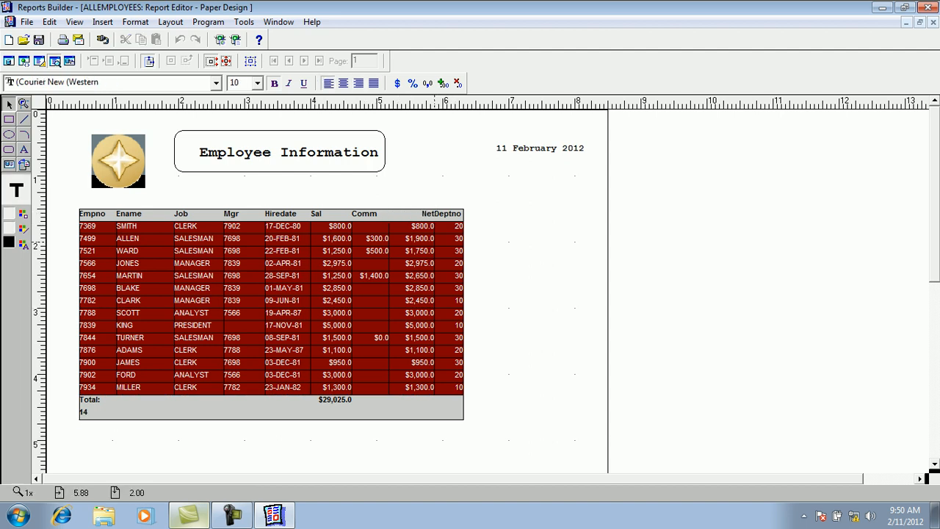
Narrow the Net column slightly by pulling in its right edge
left_click(434, 242)
left_click_drag(435, 252, 430, 255)
left_click(520, 257)
Widen the Deptno column slightly on its left side so it meets the Net column
left_click(451, 262)
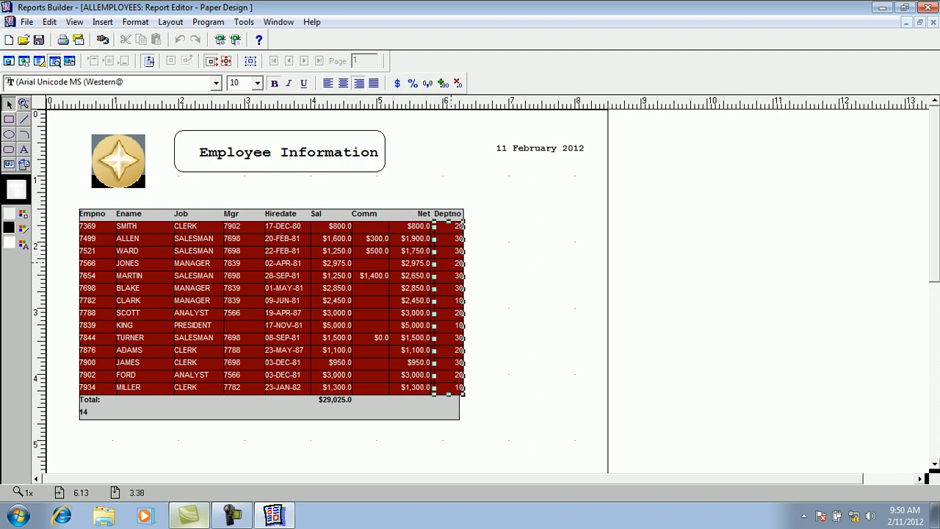
left_click(446, 212)
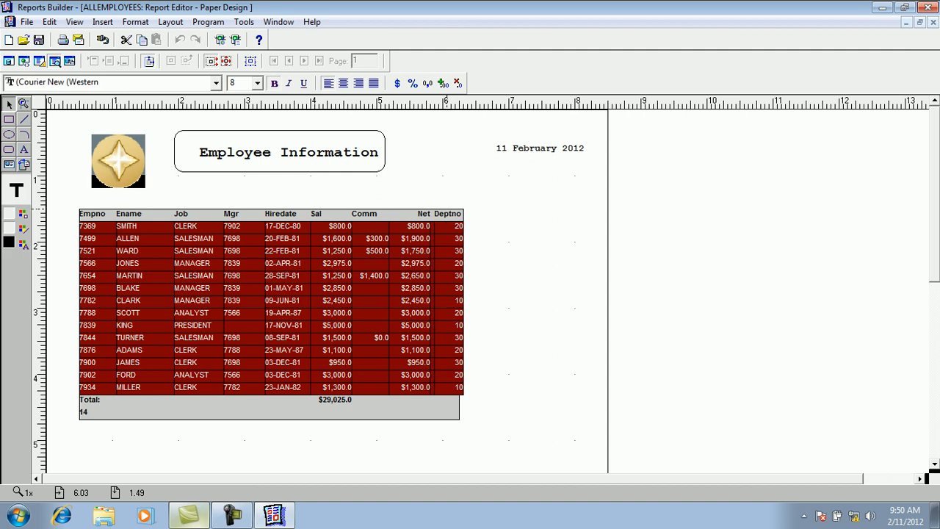
left_click(501, 264)
left_click(449, 278)
left_click_drag(434, 279, 431, 279)
left_click(537, 258)
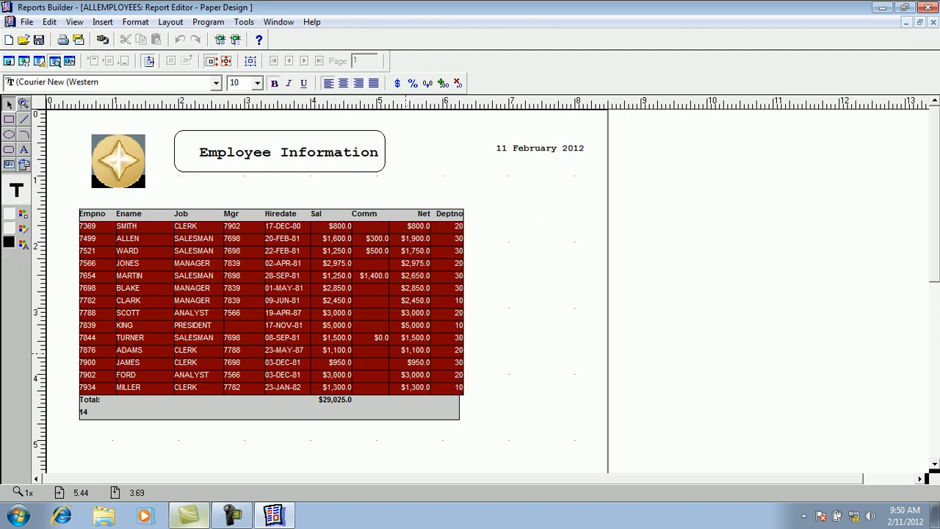
Widen the Total footer frame so its right edge lines up with the employee table
left_click(443, 407)
left_click_drag(459, 407, 463, 407)
left_click(266, 434)
left_click(331, 399)
left_click(397, 399)
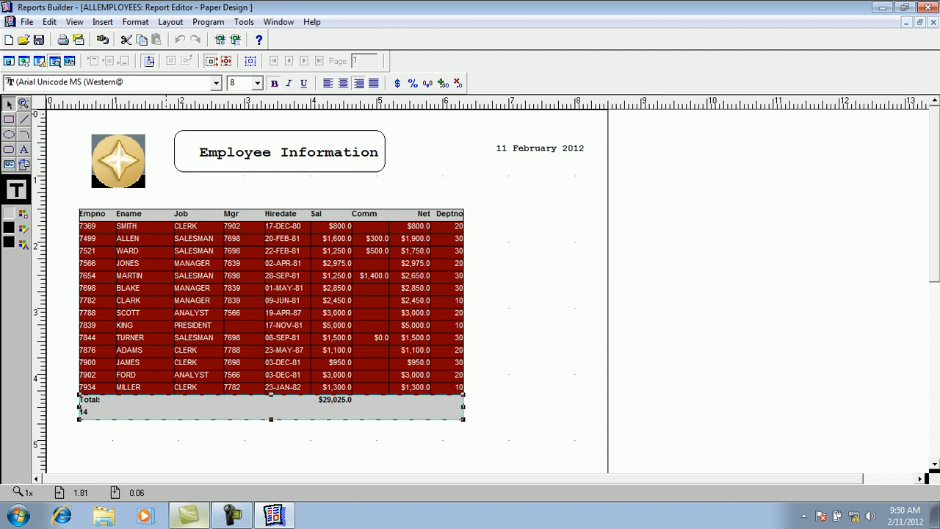
Open the SUMOFNET summary column's properties from the data model and check its column type, datatype, function and source
left_click(9, 61)
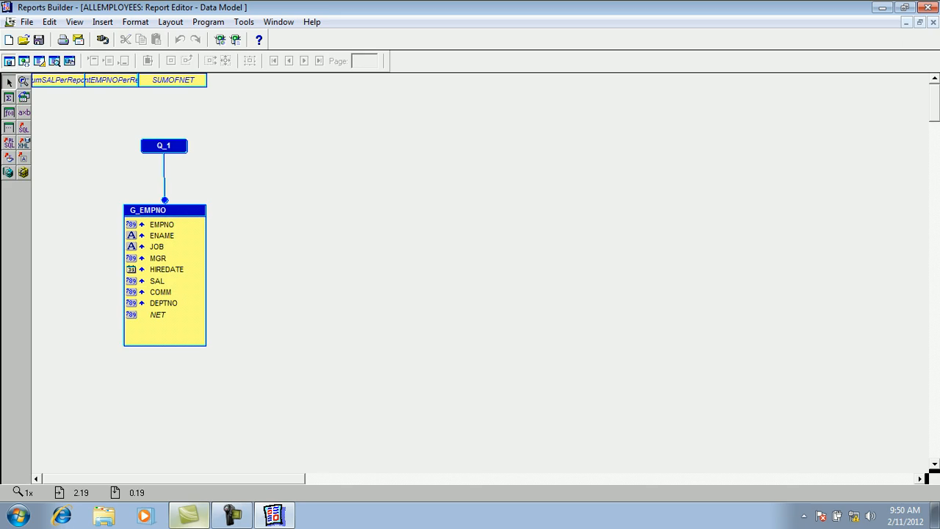
left_click(110, 80)
double_click(138, 81)
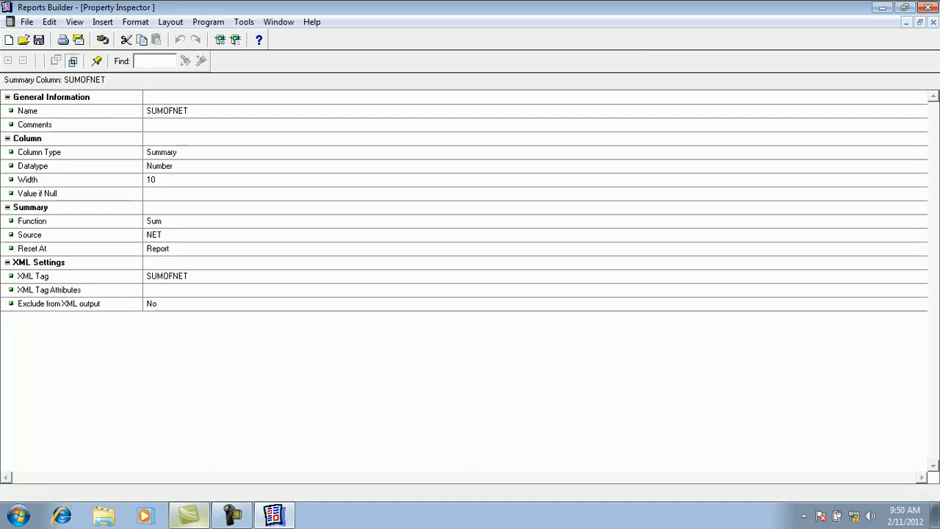
left_click(161, 152)
left_click(161, 166)
left_click(161, 221)
left_click(161, 235)
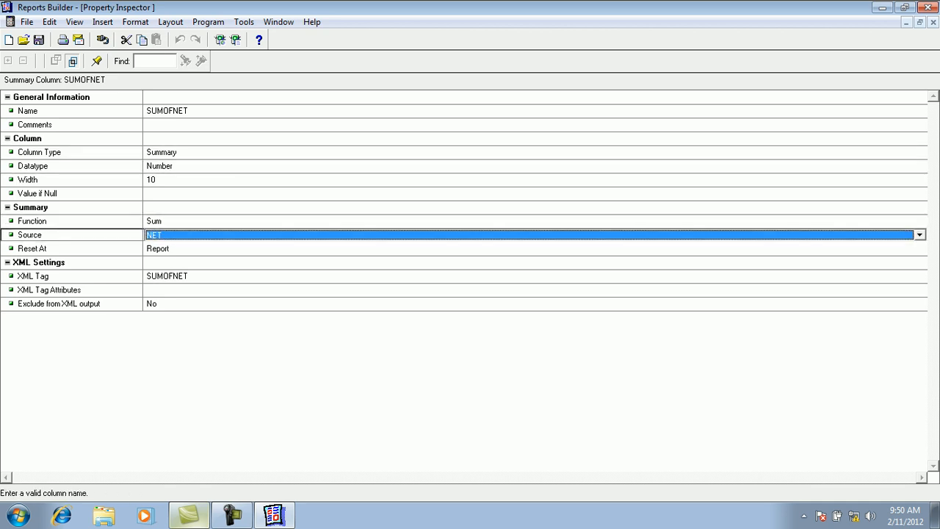
Choose Report as the Reset At level of the SUMOFNET summary column
left_click(162, 249)
left_click(920, 249)
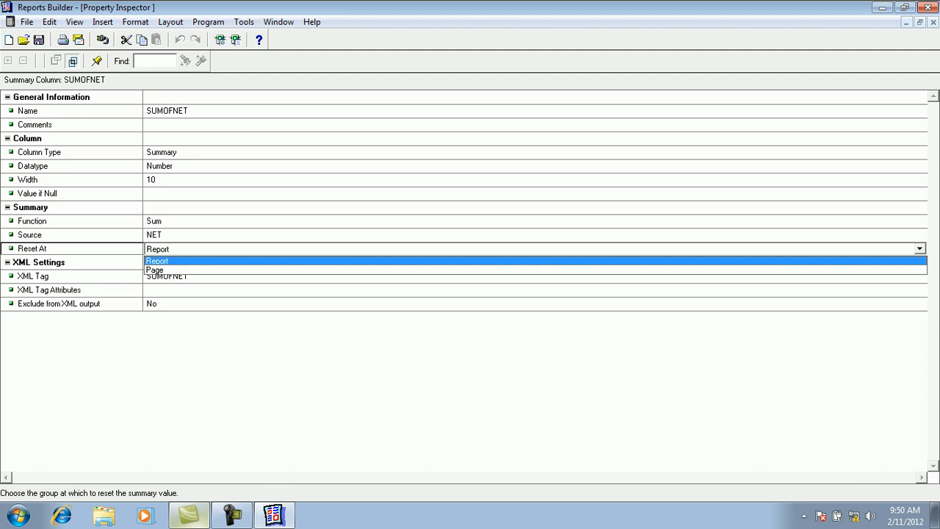
left_click(900, 261)
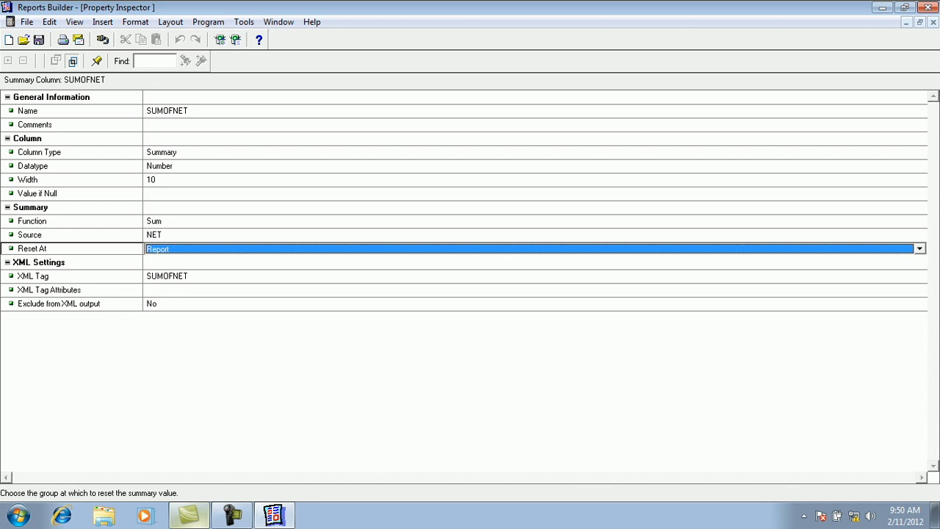
Run the paper layout again and examine the Total footer for the salary total and the space under Net
left_click(236, 39)
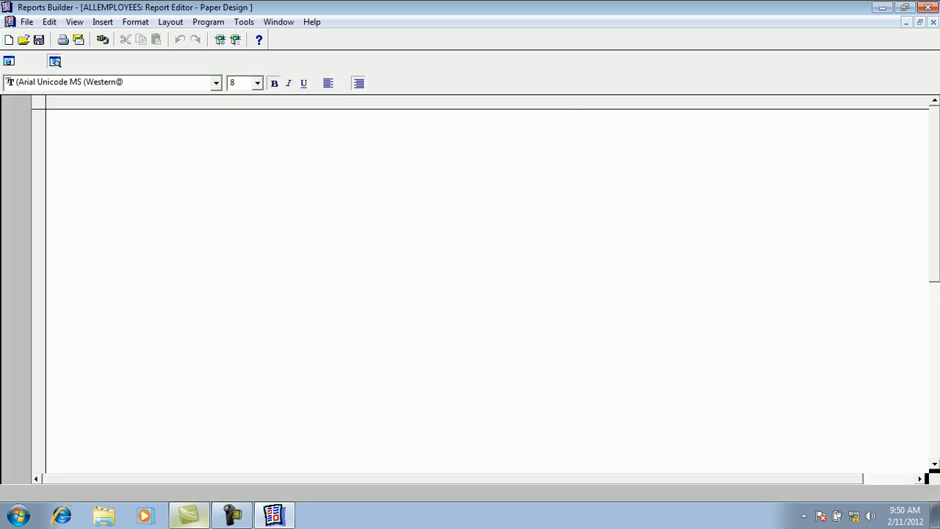
left_click(521, 374)
left_click(406, 316)
left_click(498, 316)
left_click(415, 404)
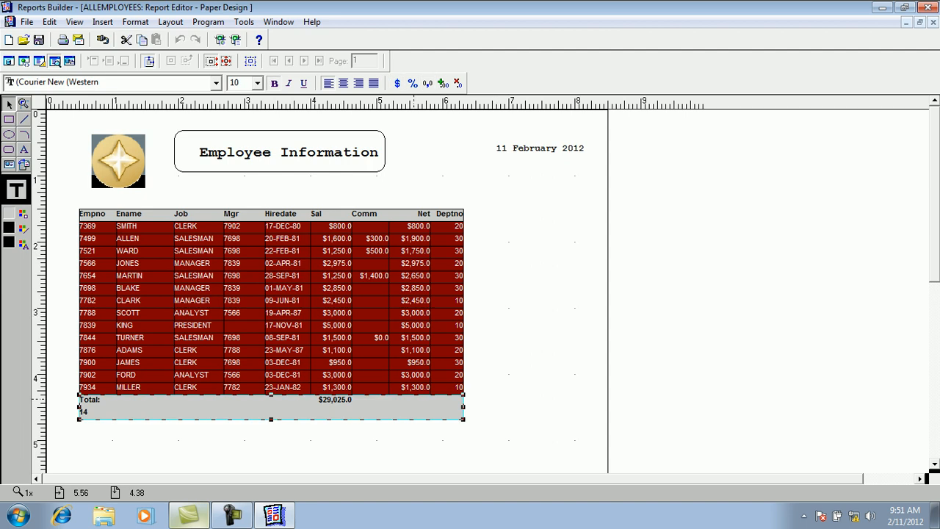
mouse_move(934, 195)
left_mouse_down()
mouse_move(935, 371)
mouse_move(934, 194)
left_mouse_up()
left_click(342, 403)
left_click(336, 448)
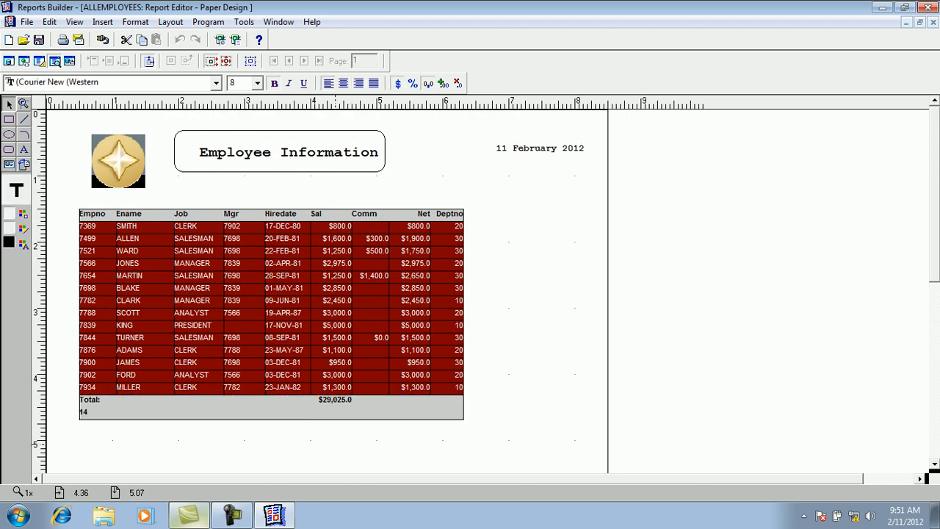
left_click(336, 401)
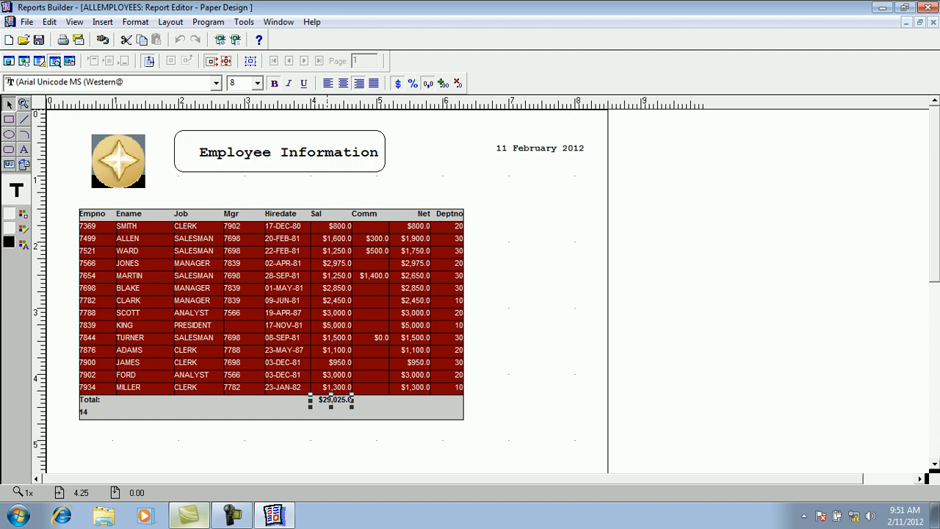
Return to the Object Navigator, collapse the report's data model and layout nodes, and open the Paper Layout editor
left_click(279, 22)
left_click(318, 88)
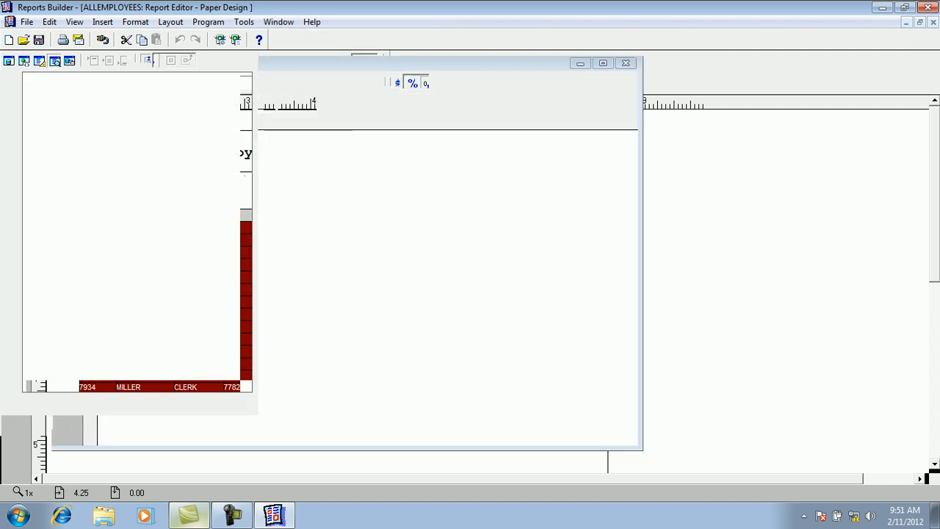
left_click(42, 92)
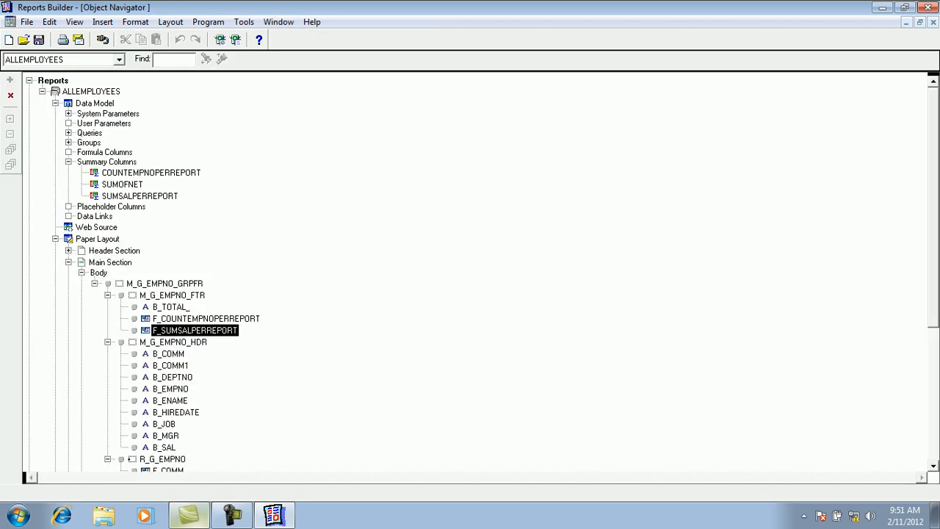
left_click(42, 92)
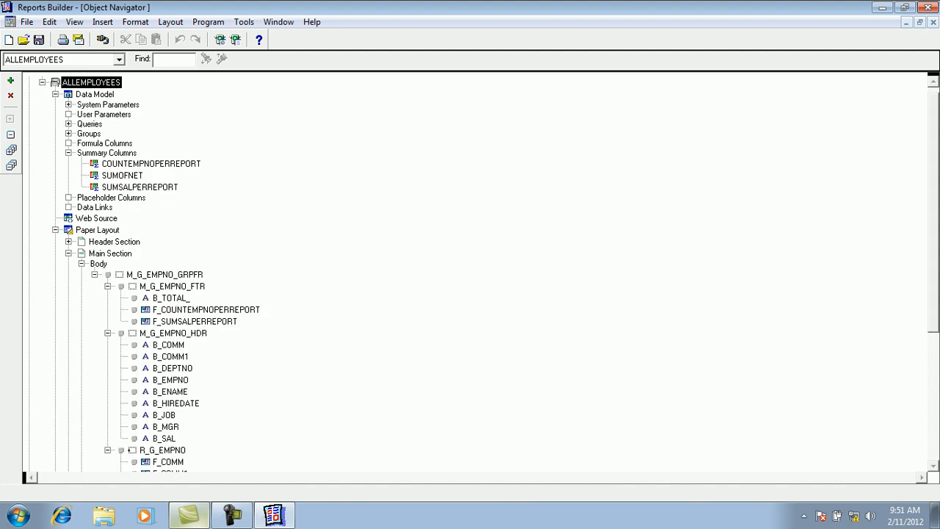
left_click(55, 94)
left_click(55, 118)
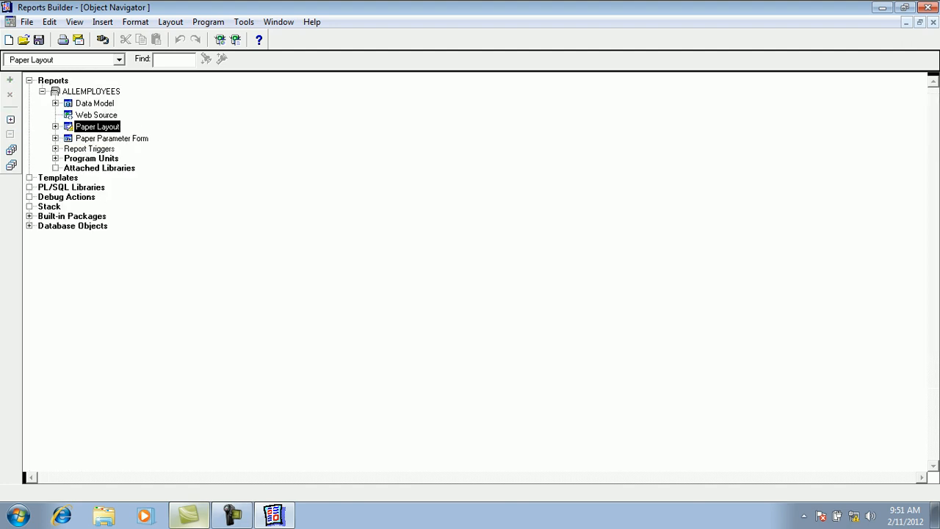
double_click(68, 127)
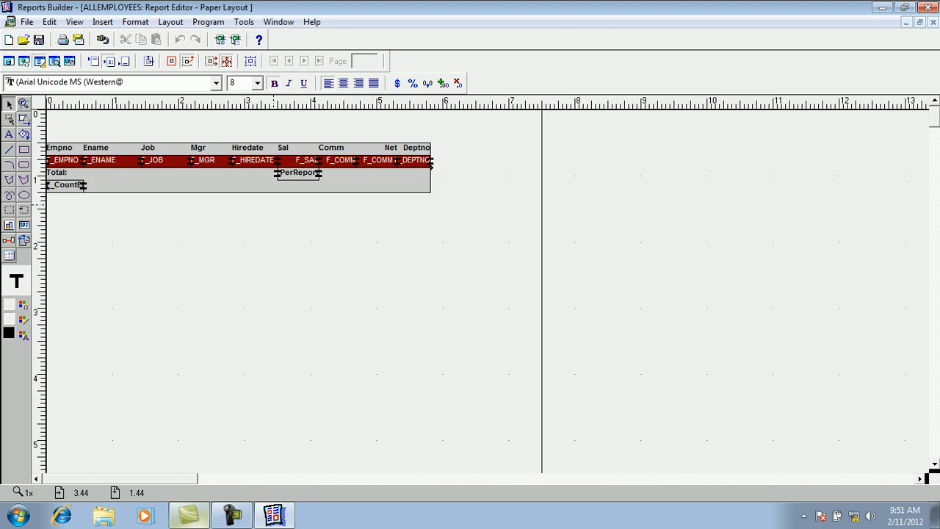
Duplicate the salary total field and place the copy under the Net column in the Total footer
left_click(298, 175)
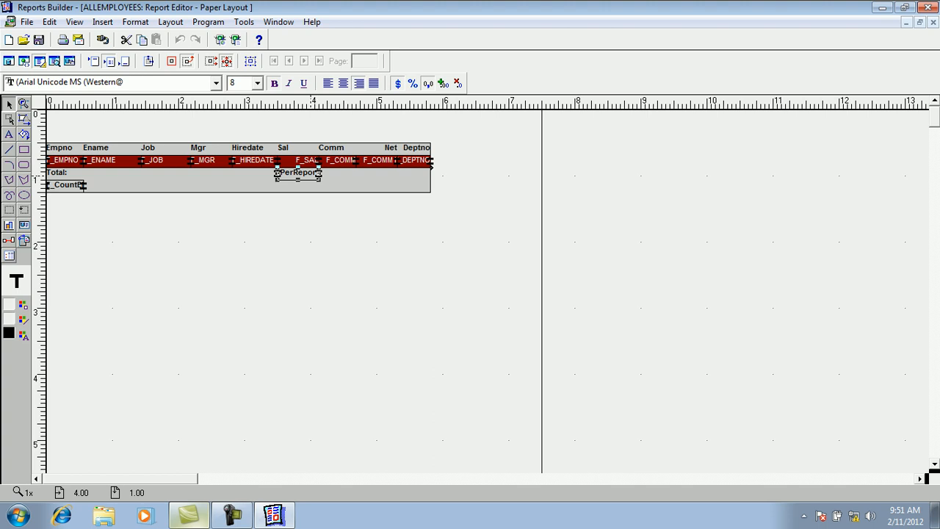
key("ctrl+c")
key("ctrl+v")
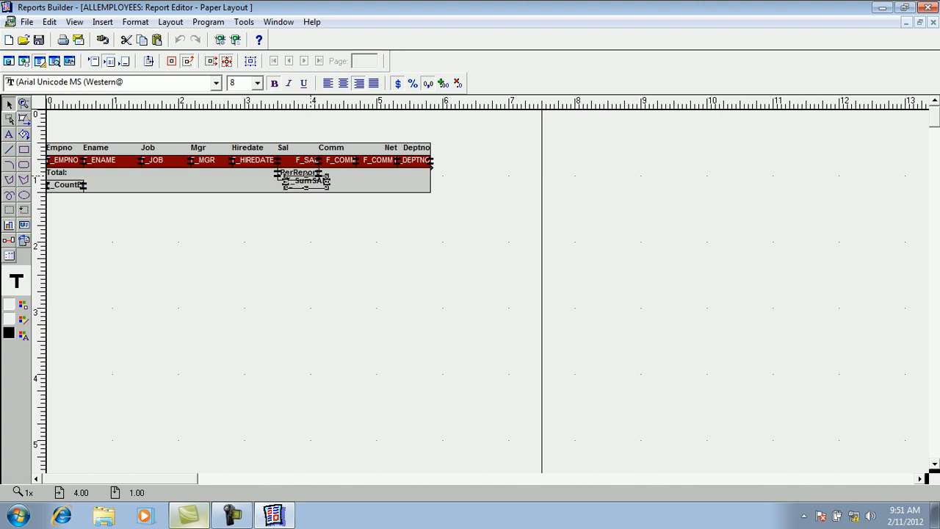
left_click_drag(306, 180, 376, 173)
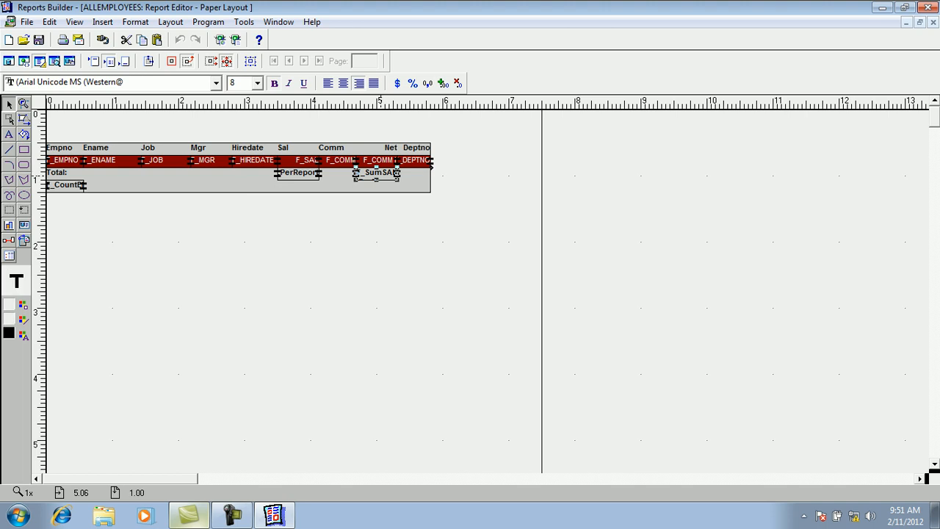
Open the copied total field's properties and rename the field SUMOFNET
key("F4")
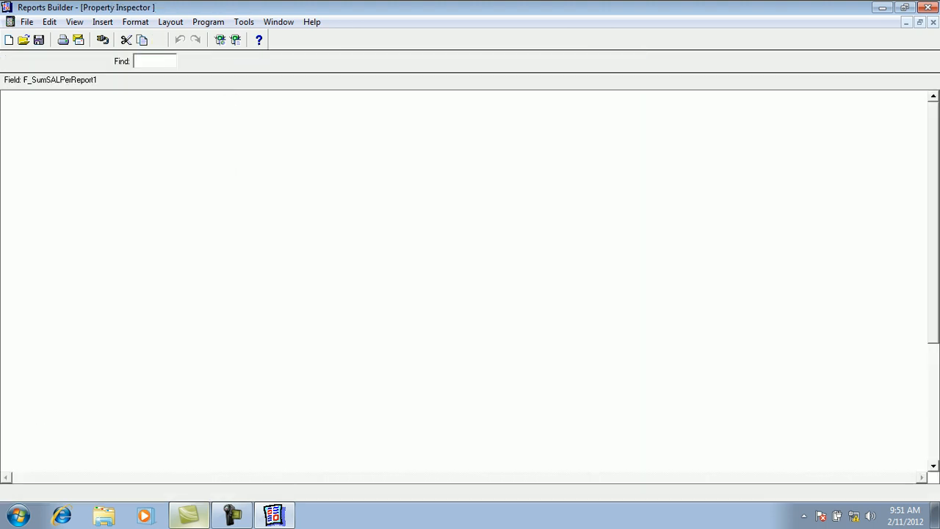
left_click(182, 111)
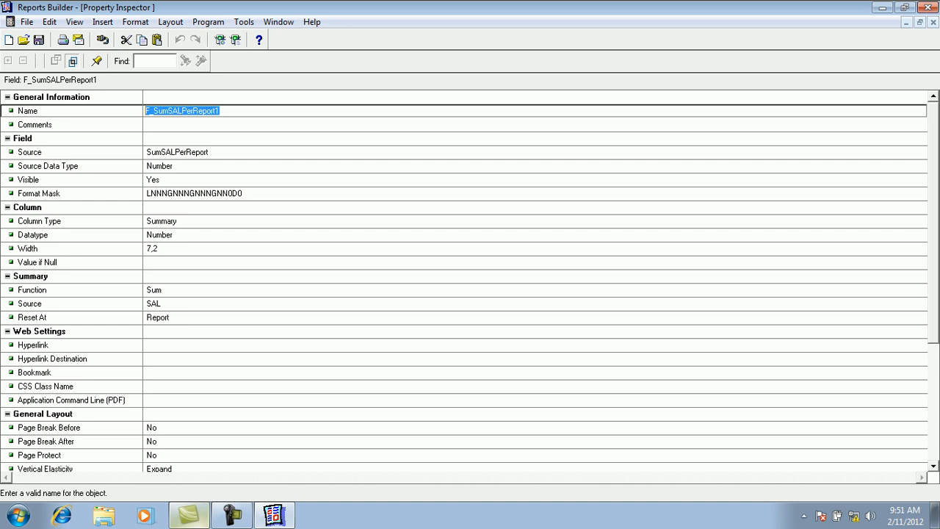
left_click(177, 152)
left_click(920, 152)
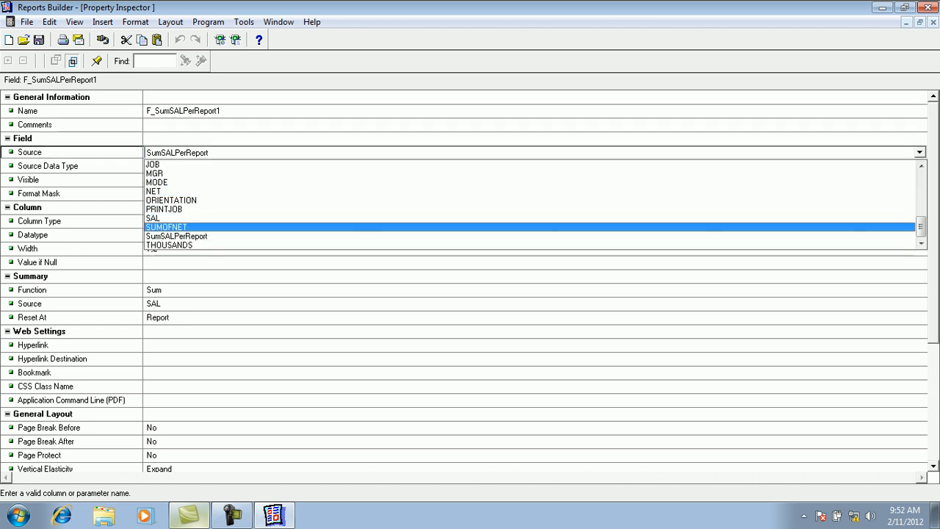
left_click(177, 152)
left_click(182, 111)
left_click(183, 111)
left_click_drag(220, 110, 145, 111)
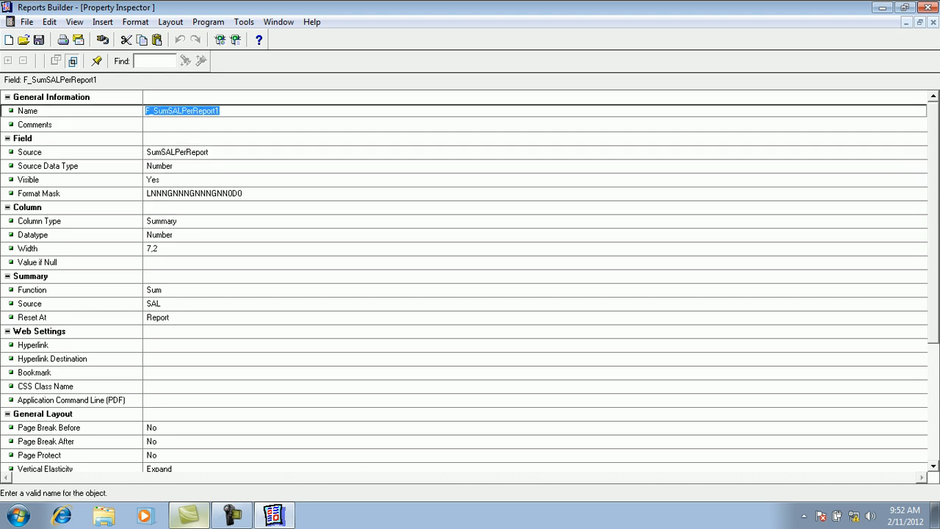
type("SUMOFNET")
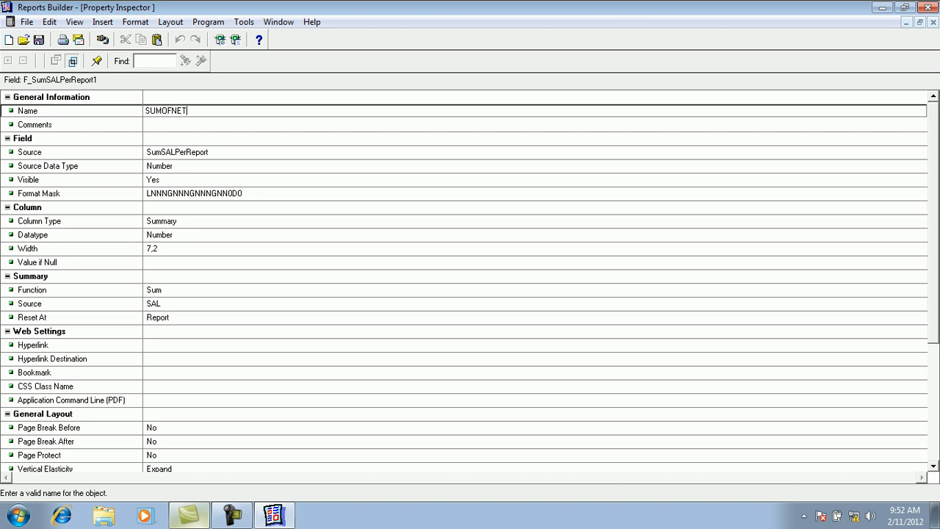
key("Return")
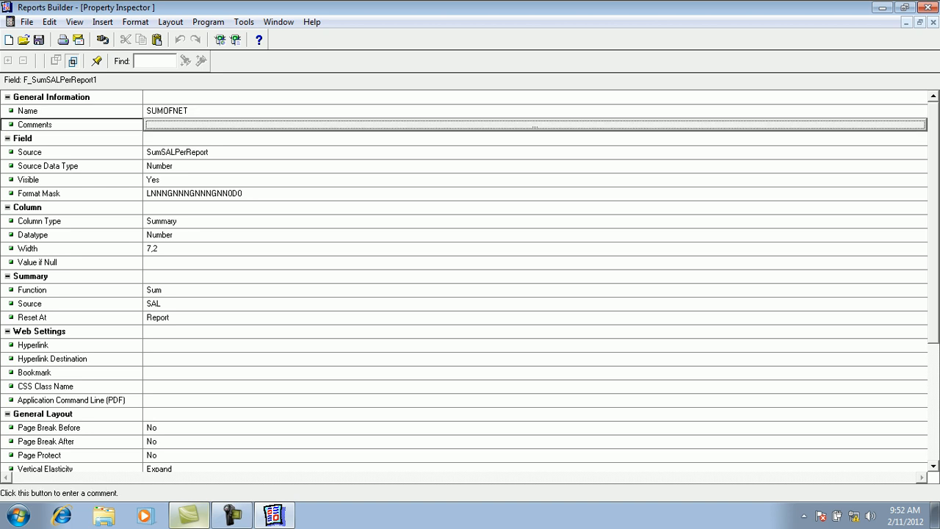
Set the source of the copied total field to the SUMOFNET summary column
left_click(178, 152)
left_click(178, 152)
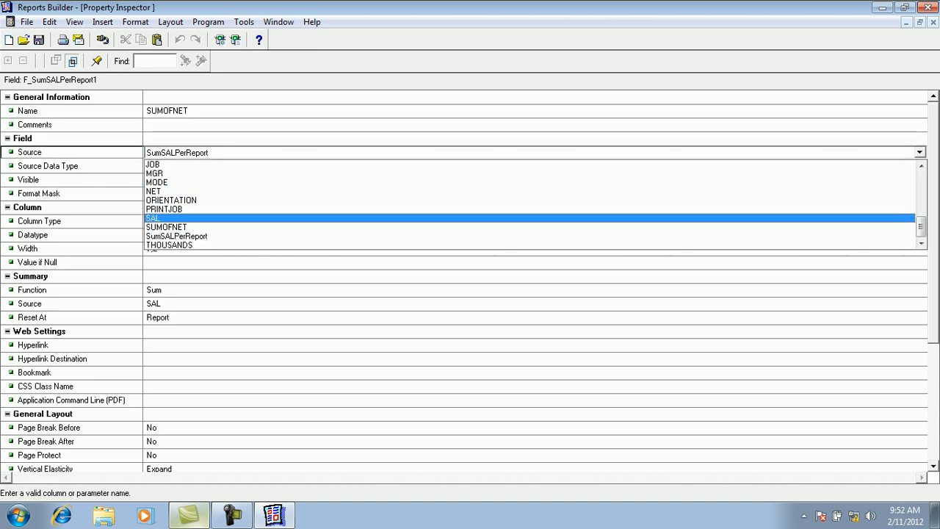
key("Down")
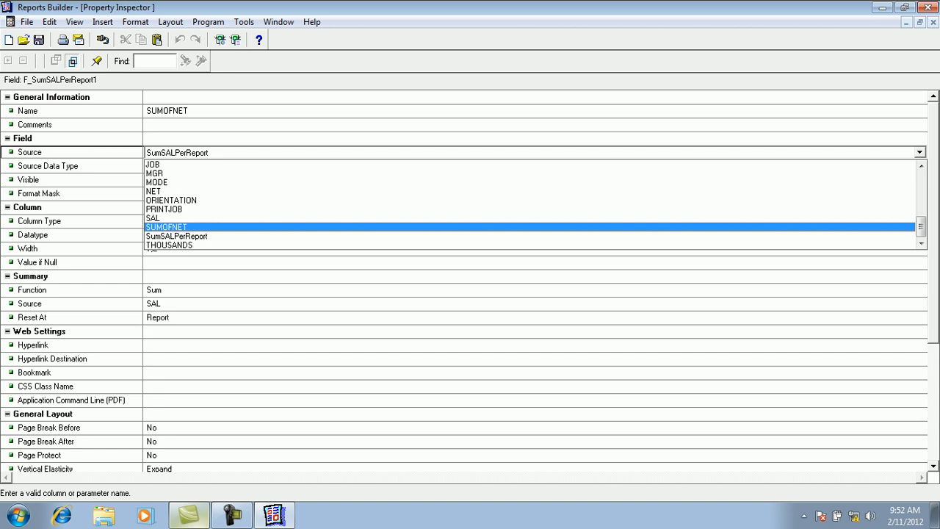
left_click(167, 227)
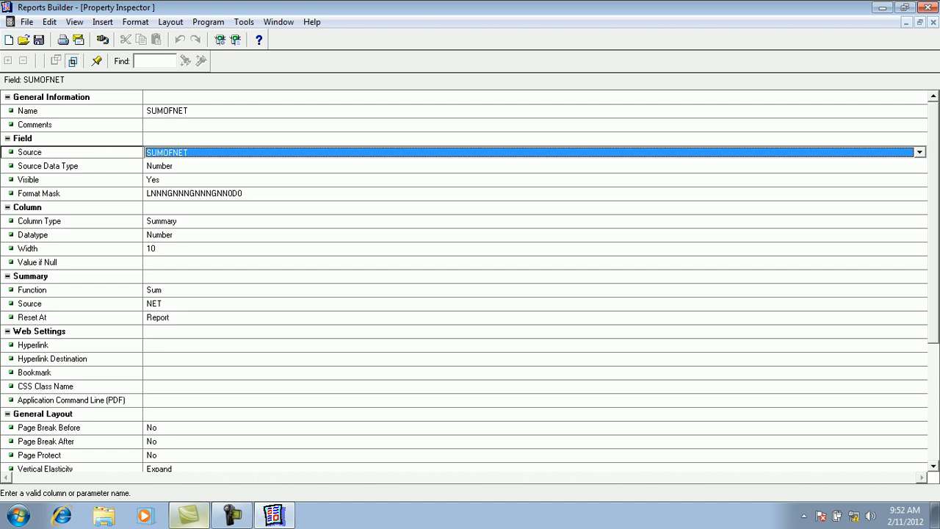
Return to the Paper Layout through the Object Navigator and check the source in the SUMOFNET total field's properties
left_click(75, 22)
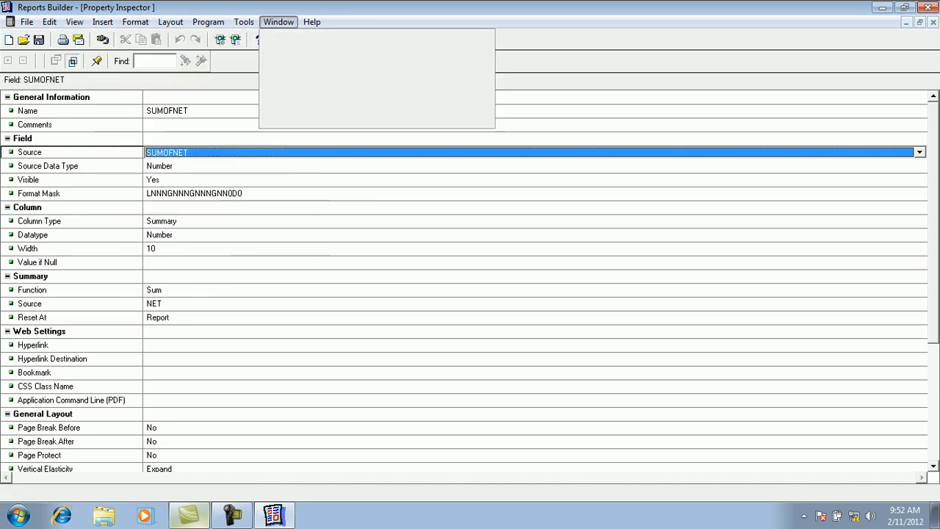
left_click(316, 88)
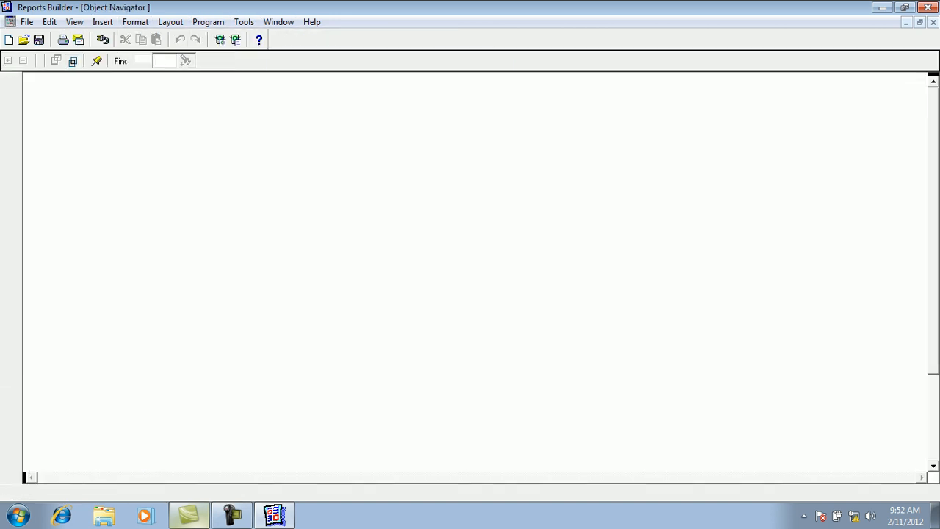
left_click(81, 160)
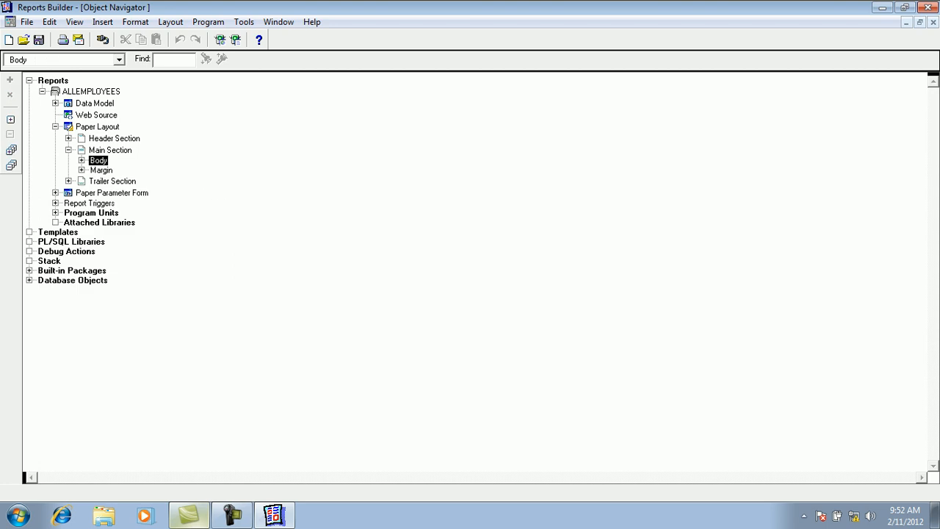
double_click(68, 126)
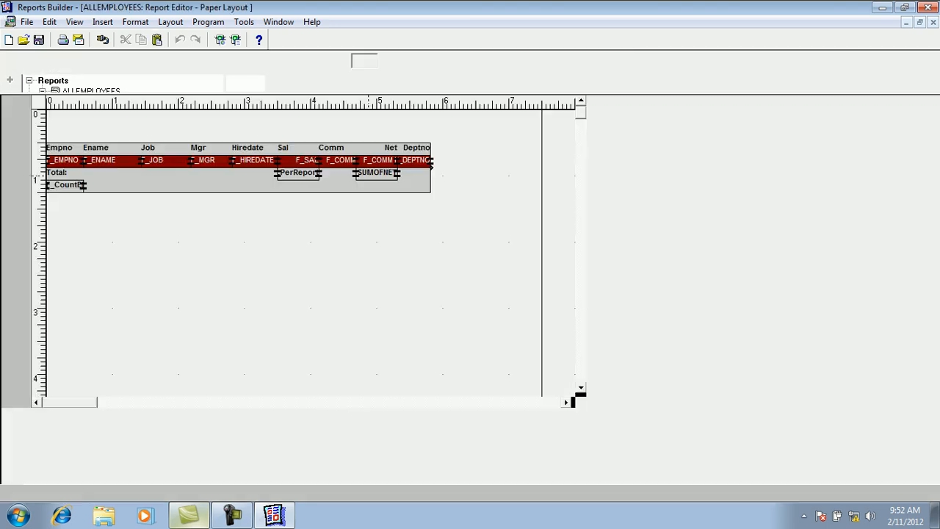
left_click(294, 172)
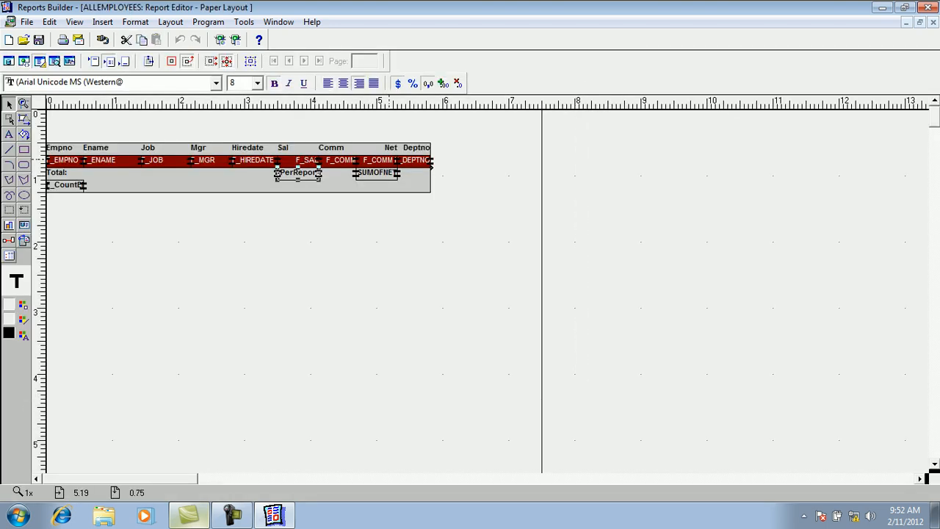
left_click(385, 175)
double_click(385, 176)
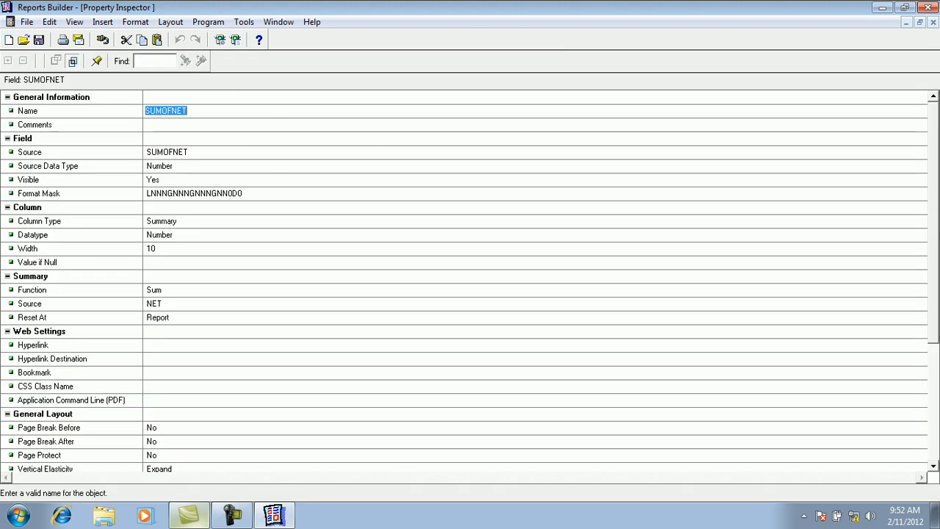
left_click(167, 152)
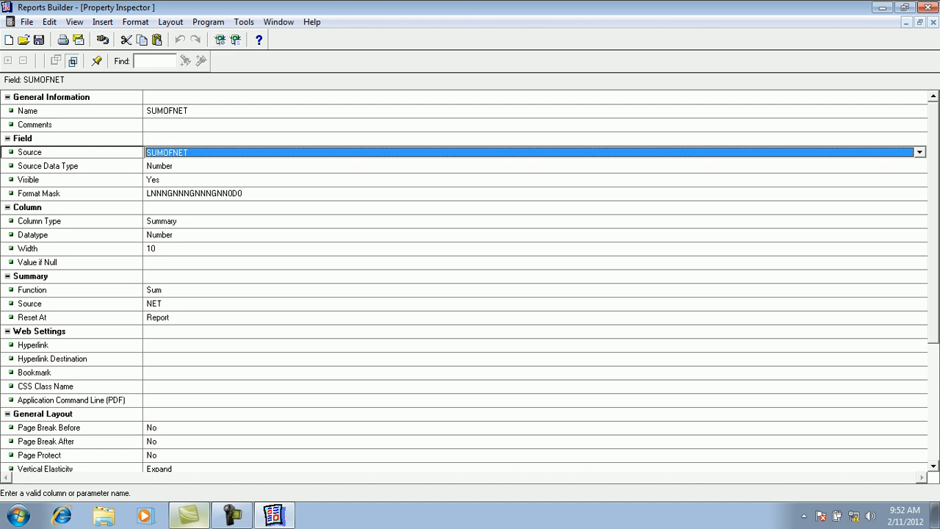
Run the paper layout to check the Net total in the Employee Information report's footer, and minimize the report window
left_click(235, 39)
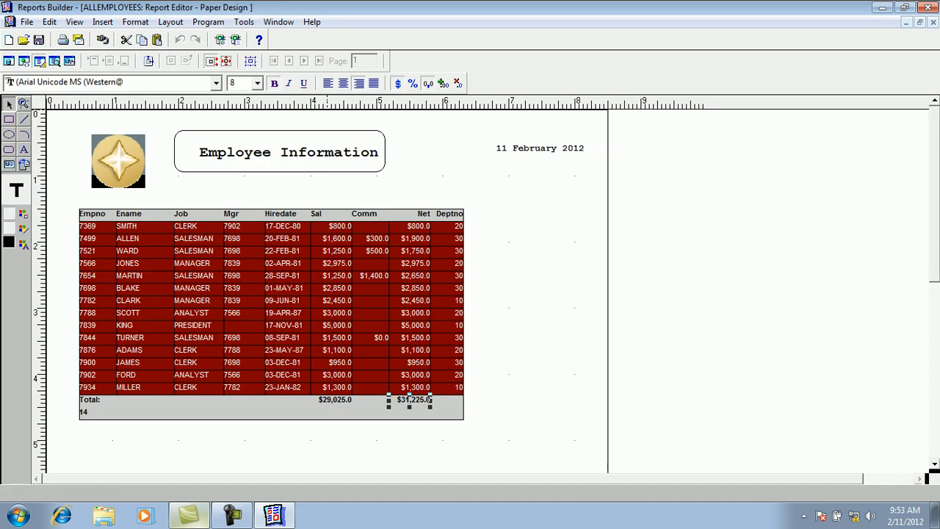
left_click(418, 414)
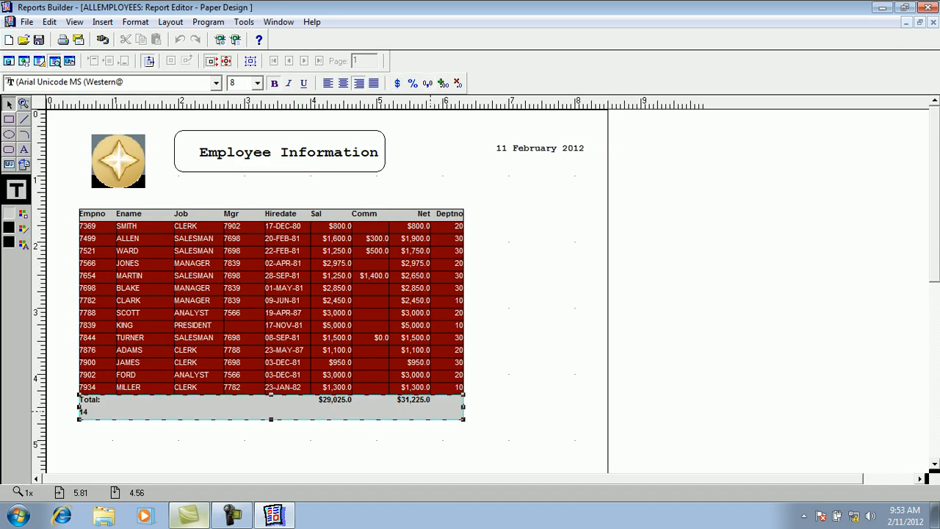
left_click(418, 400)
left_click(418, 440)
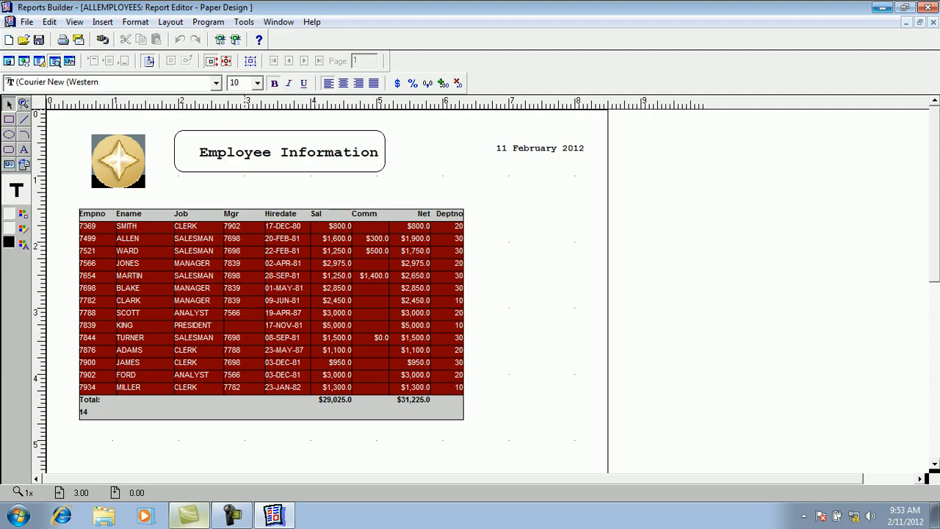
left_click(882, 7)
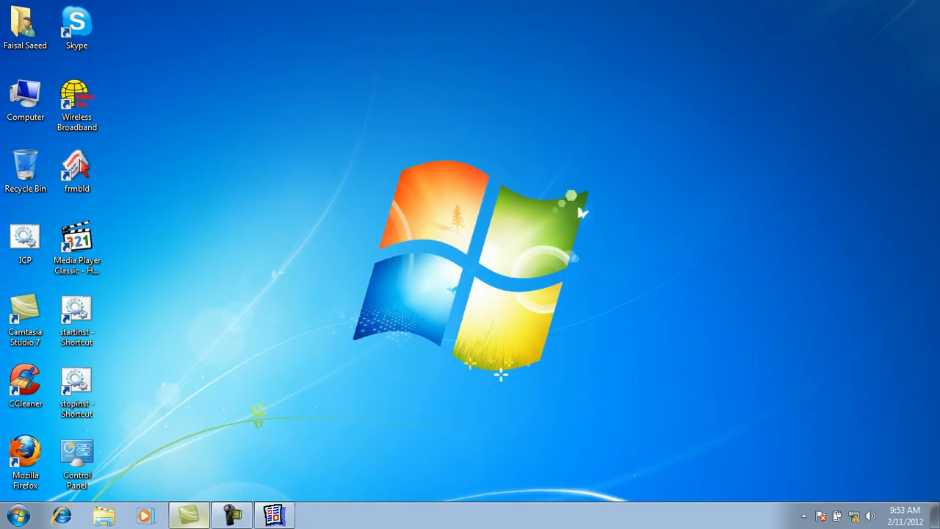